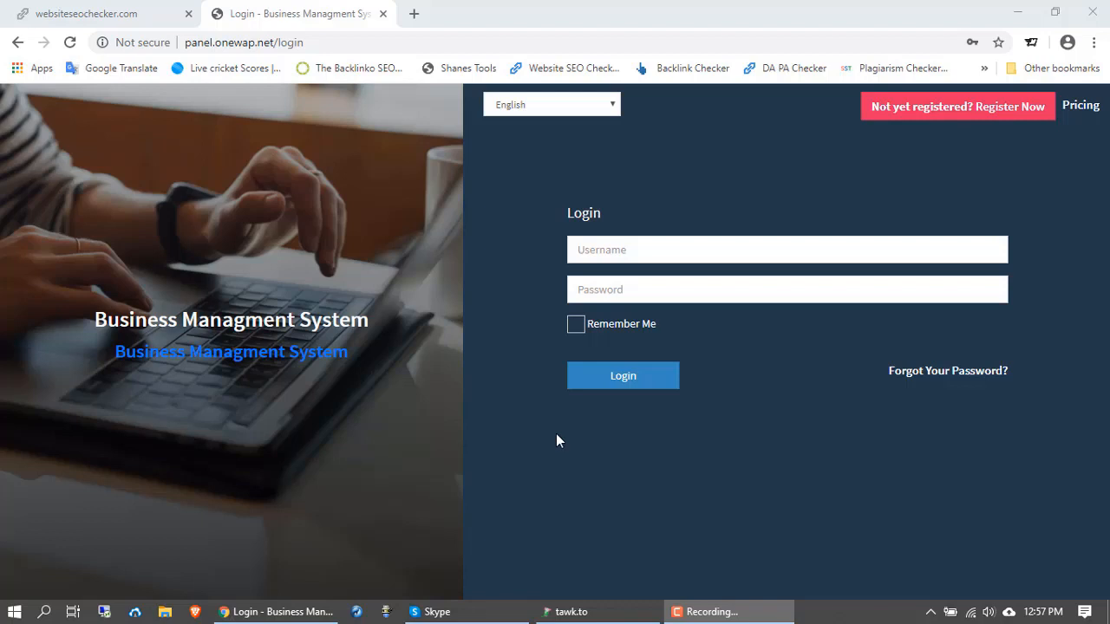
Step: Log in with Chrome's saved username and password to reach the home dashboard
click(621, 254)
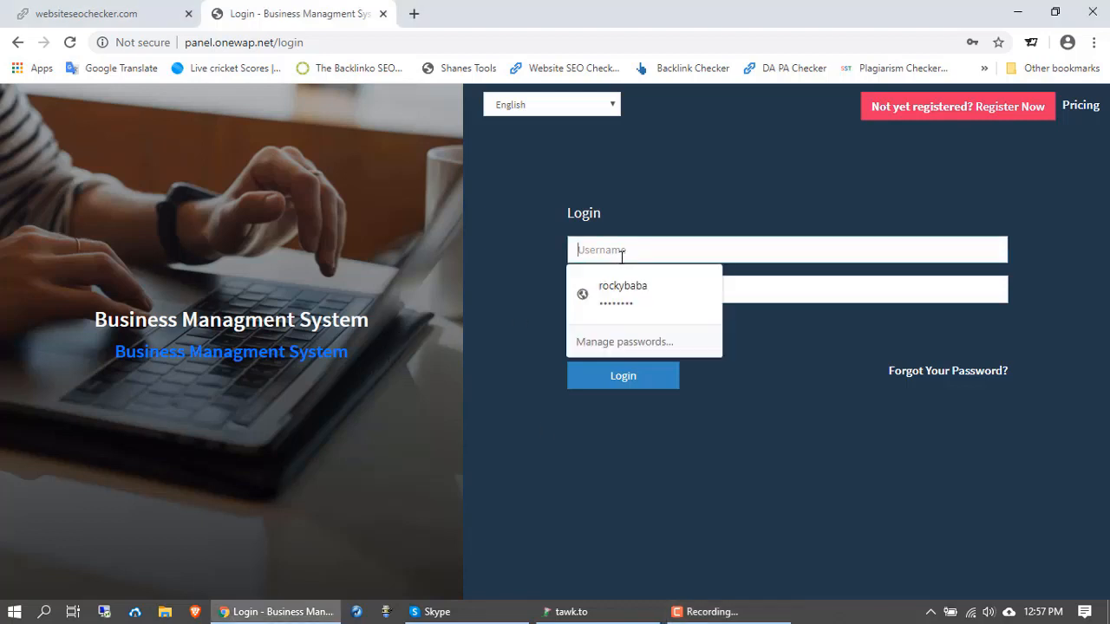
click(622, 287)
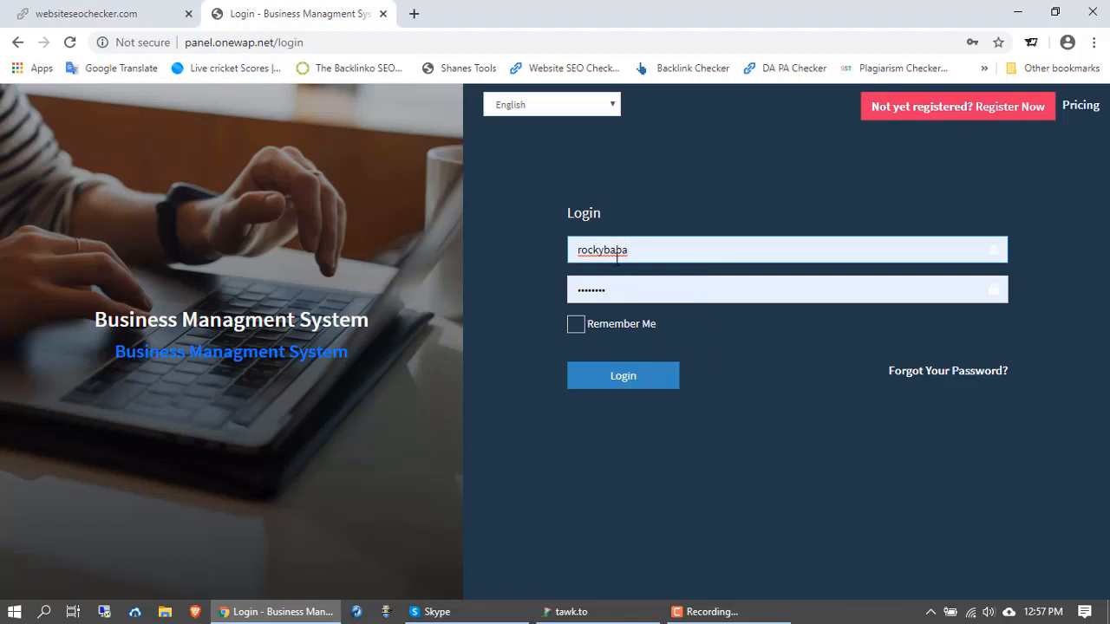
click(623, 381)
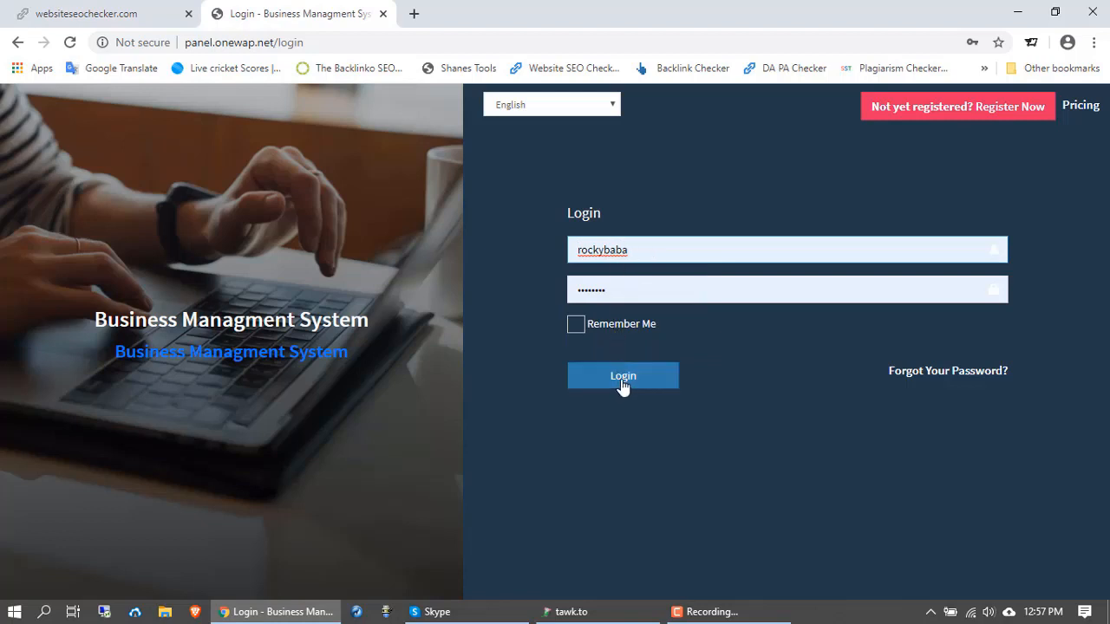
click(621, 379)
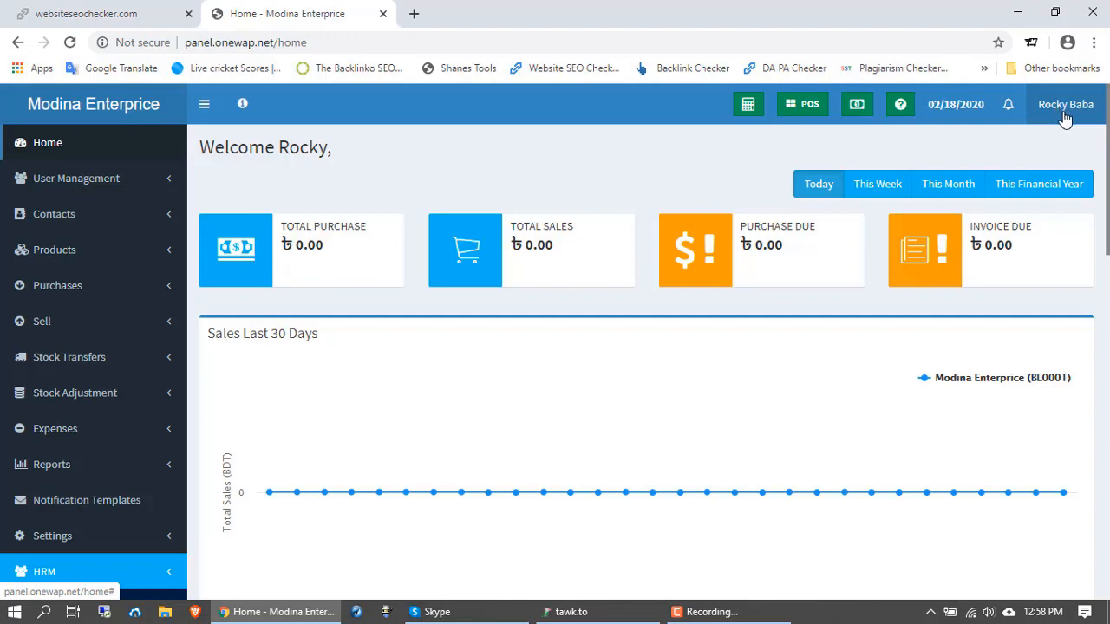
scroll(285, 255, down, 1)
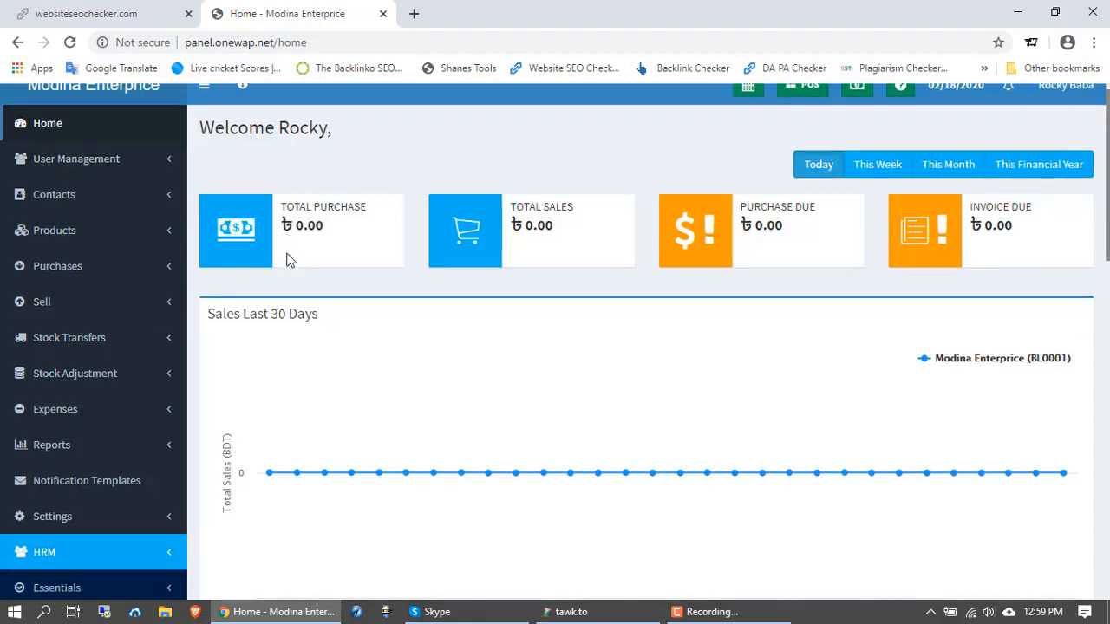
scroll(280, 252, up, 1)
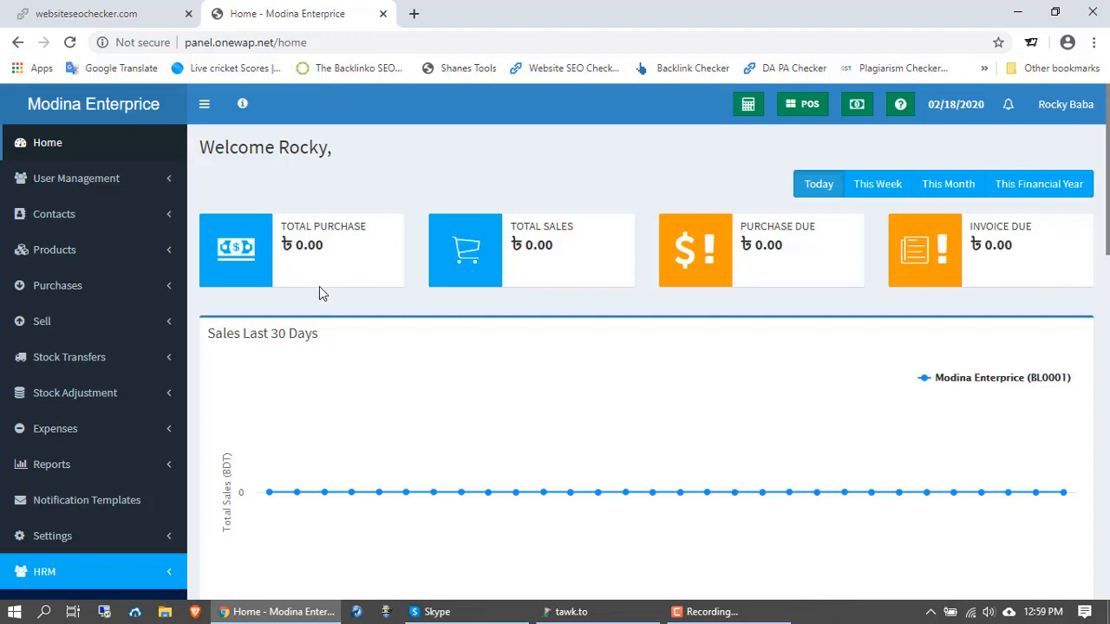
scroll(317, 289, down, 1)
scroll(315, 287, up, 1)
scroll(943, 304, down, 1)
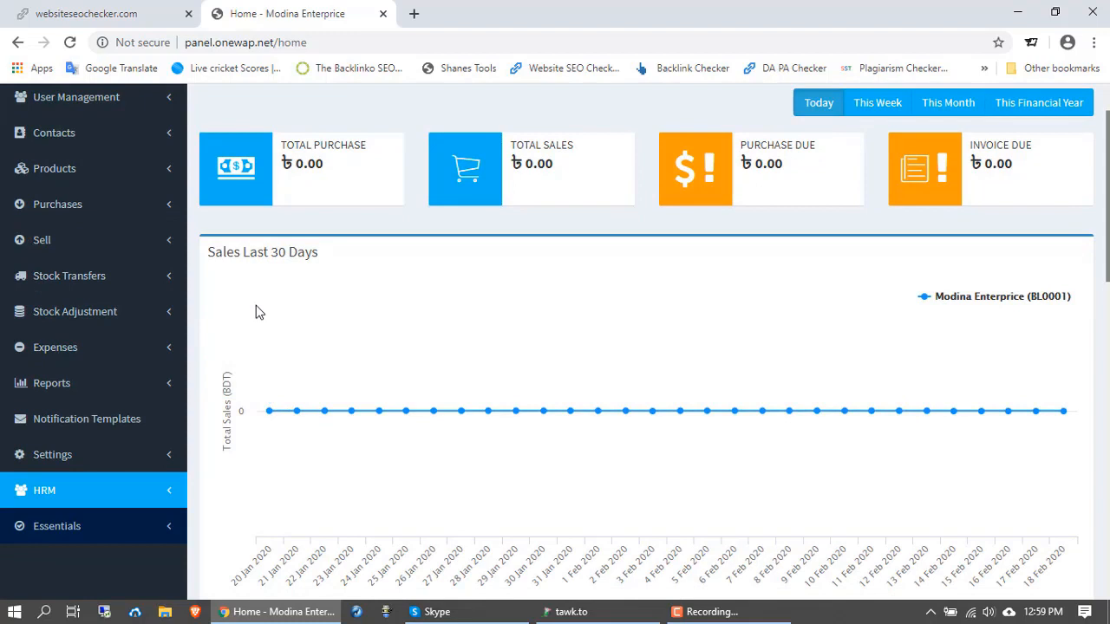
scroll(257, 307, down, 1)
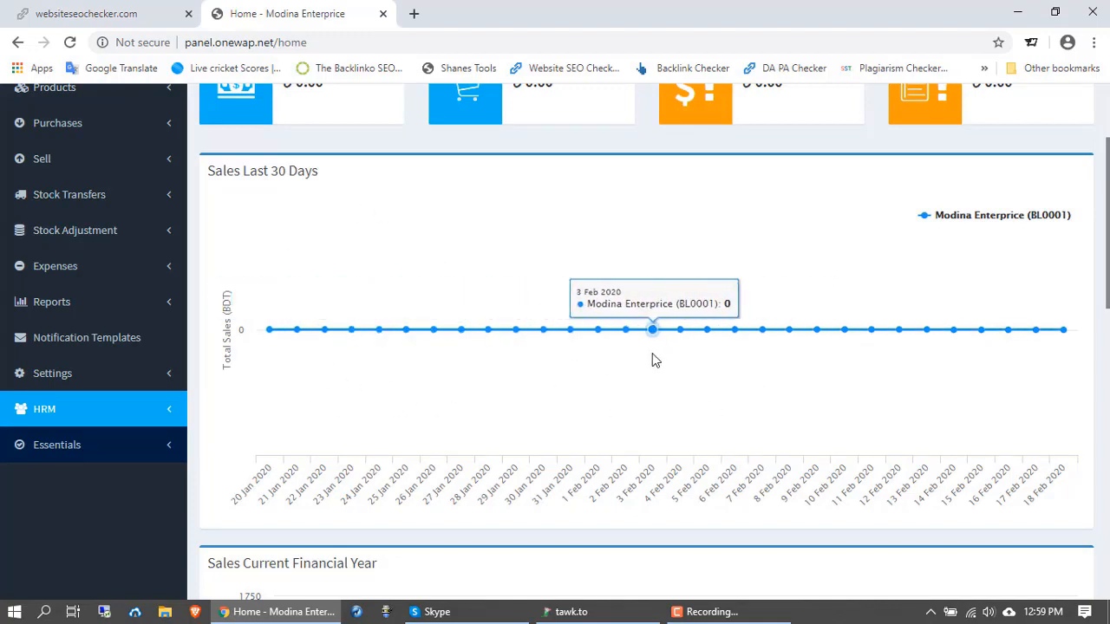
scroll(581, 349, down, 1)
scroll(582, 354, down, 3)
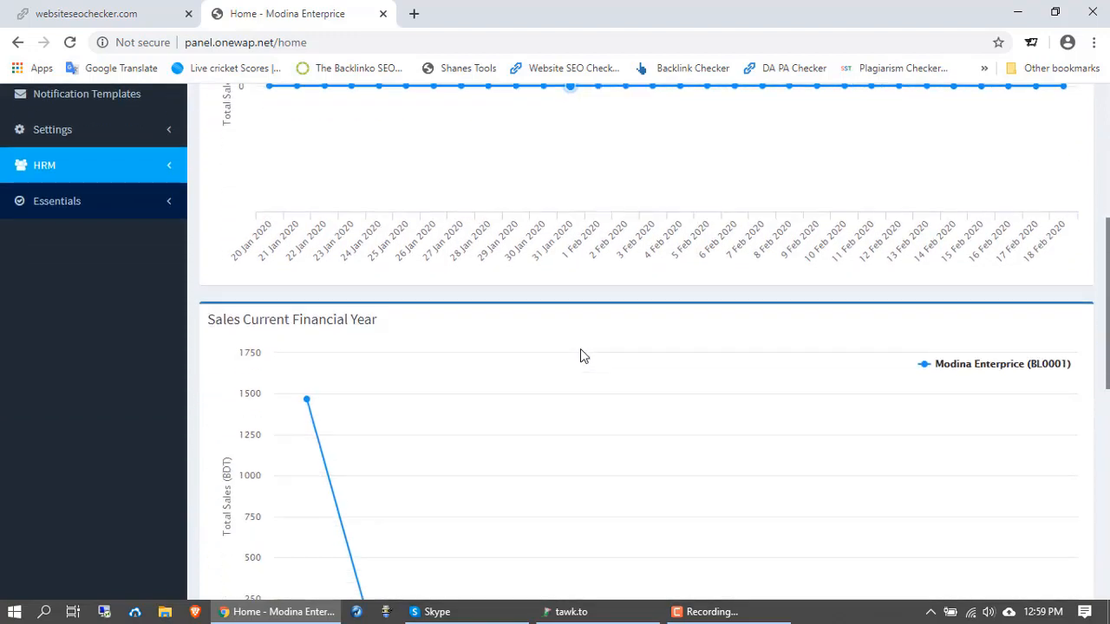
scroll(581, 357, down, 1)
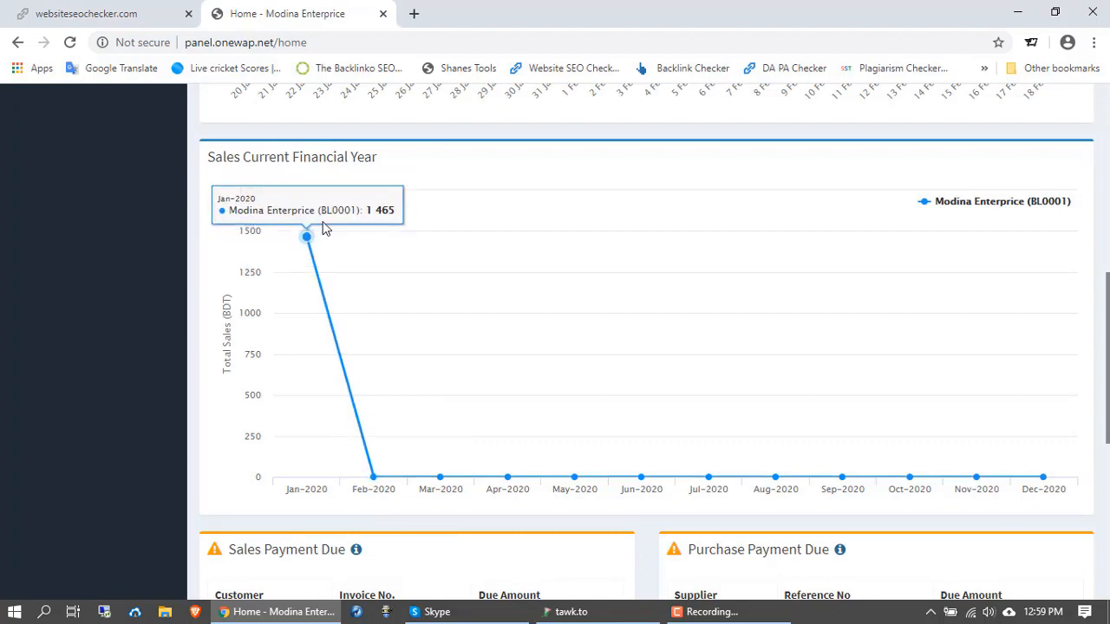
scroll(343, 408, down, 4)
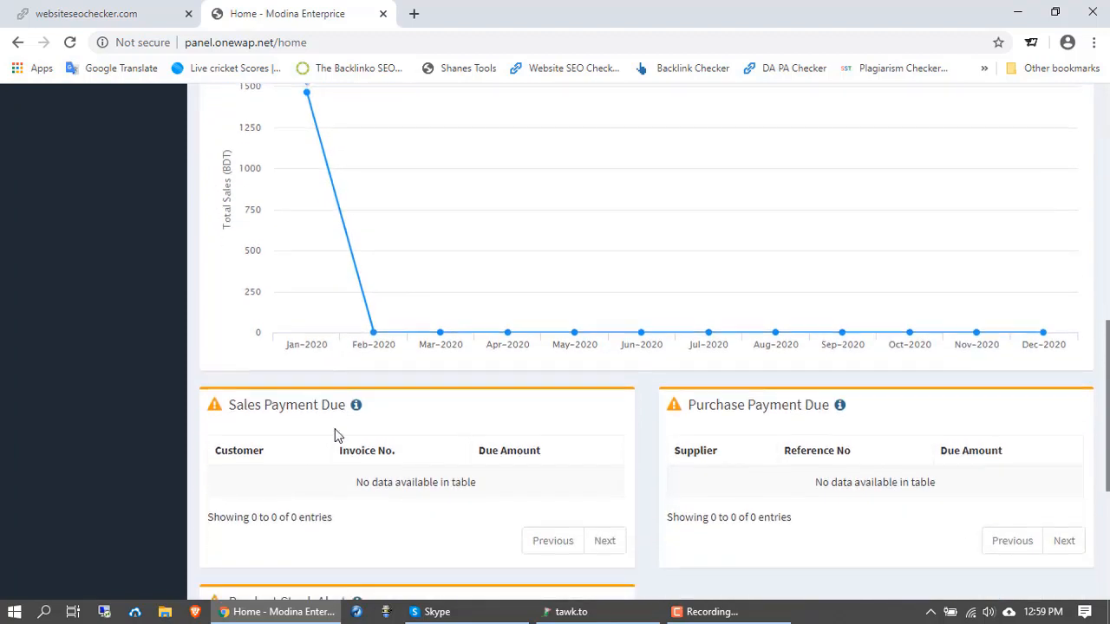
scroll(343, 414, down, 1)
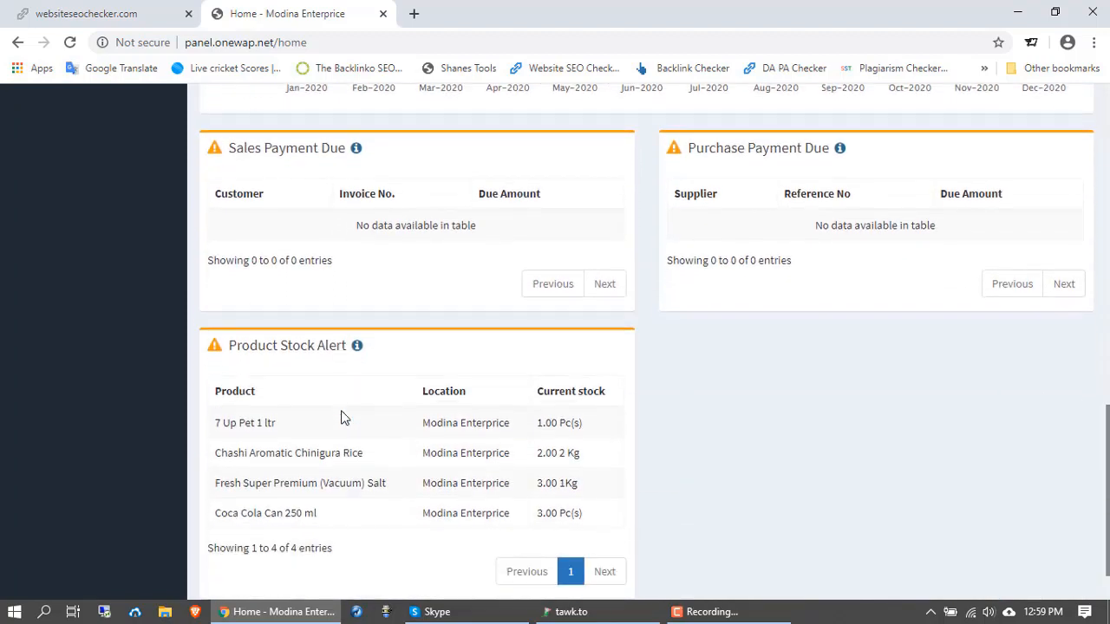
scroll(342, 415, up, 1)
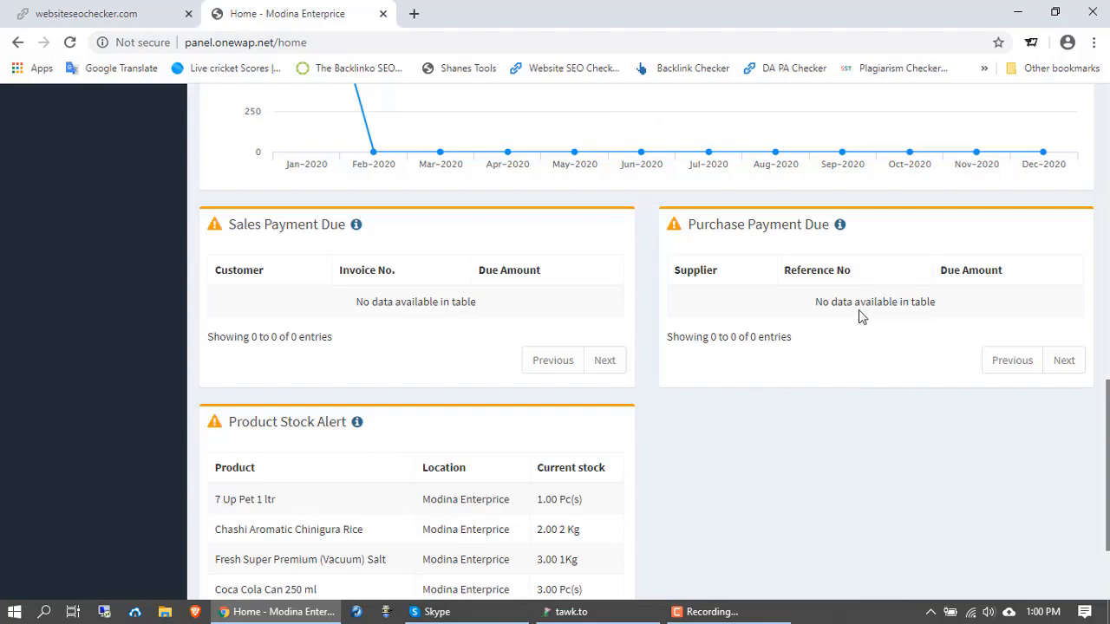
scroll(859, 315, down, 2)
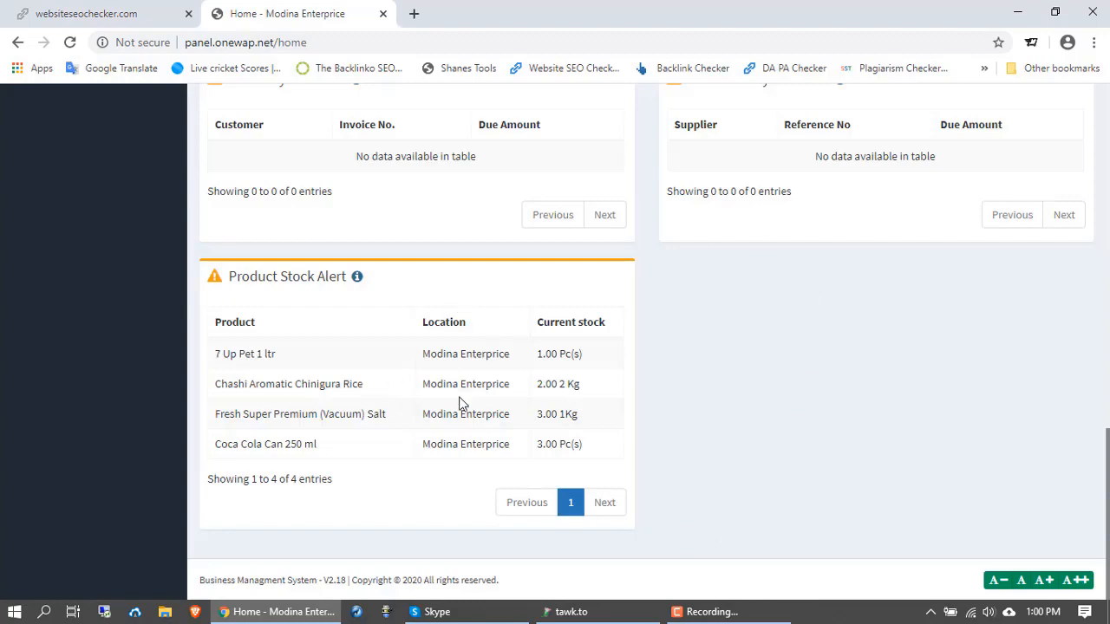
scroll(460, 410, up, 15)
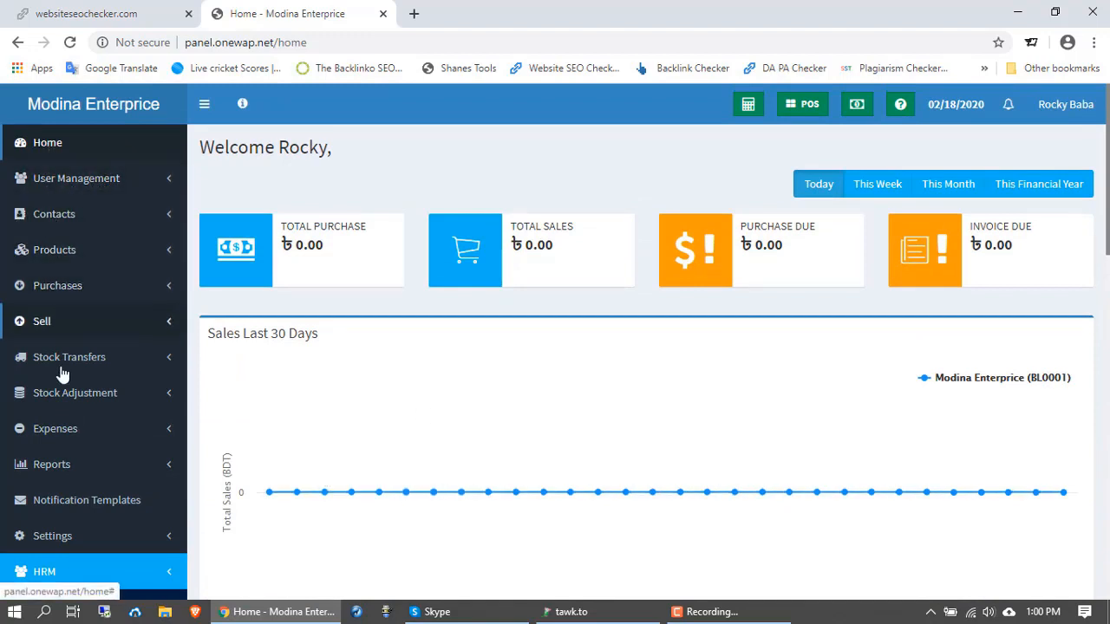
click(53, 154)
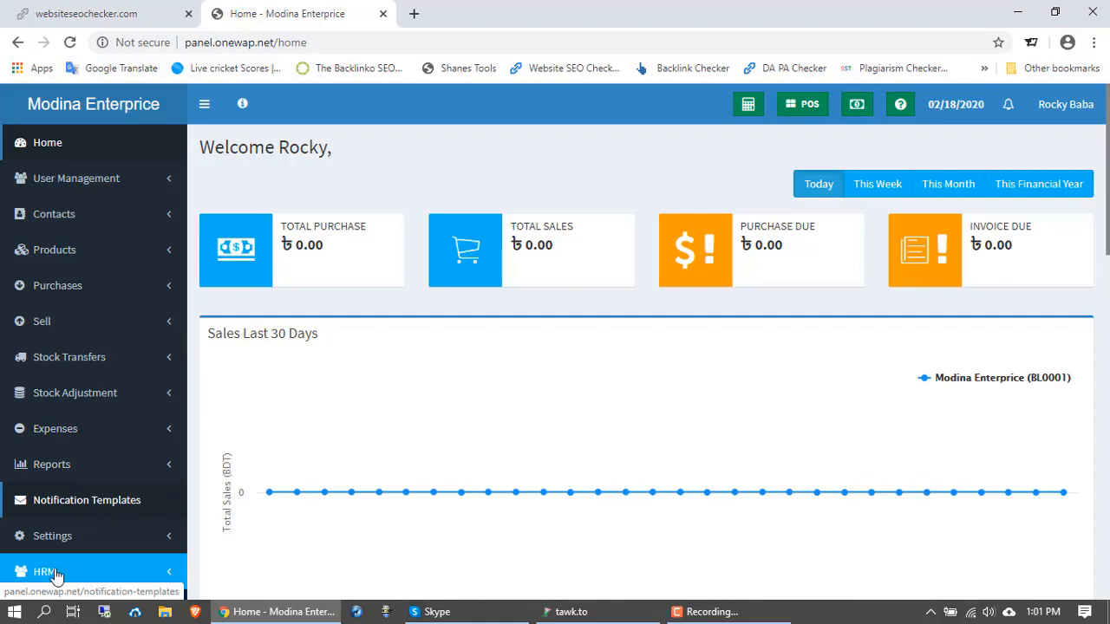
scroll(73, 582, down, 1)
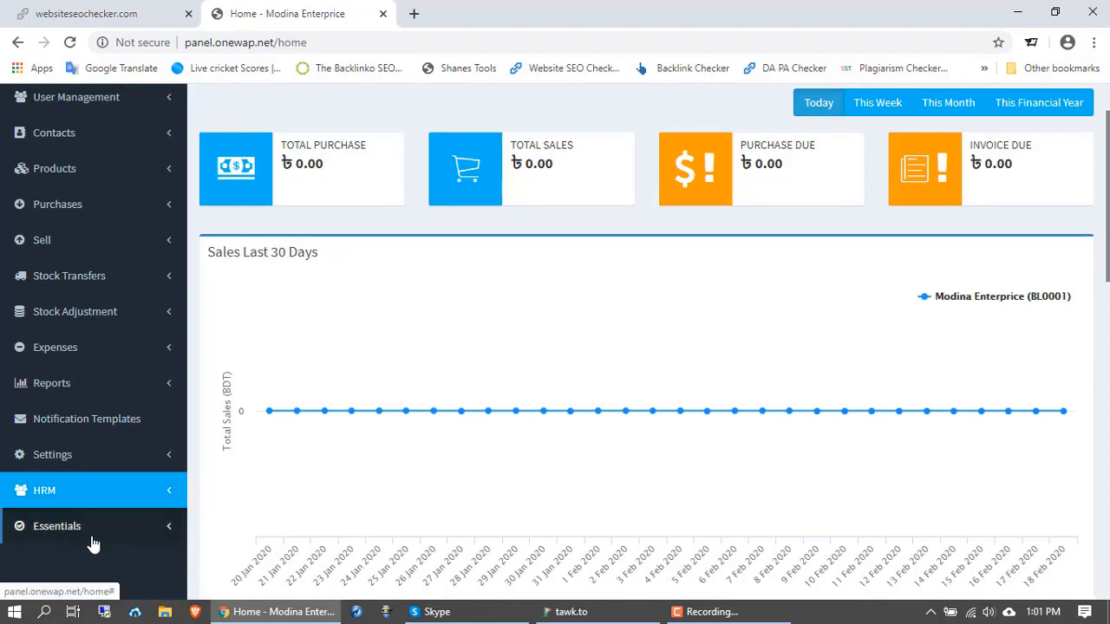
scroll(92, 544, up, 1)
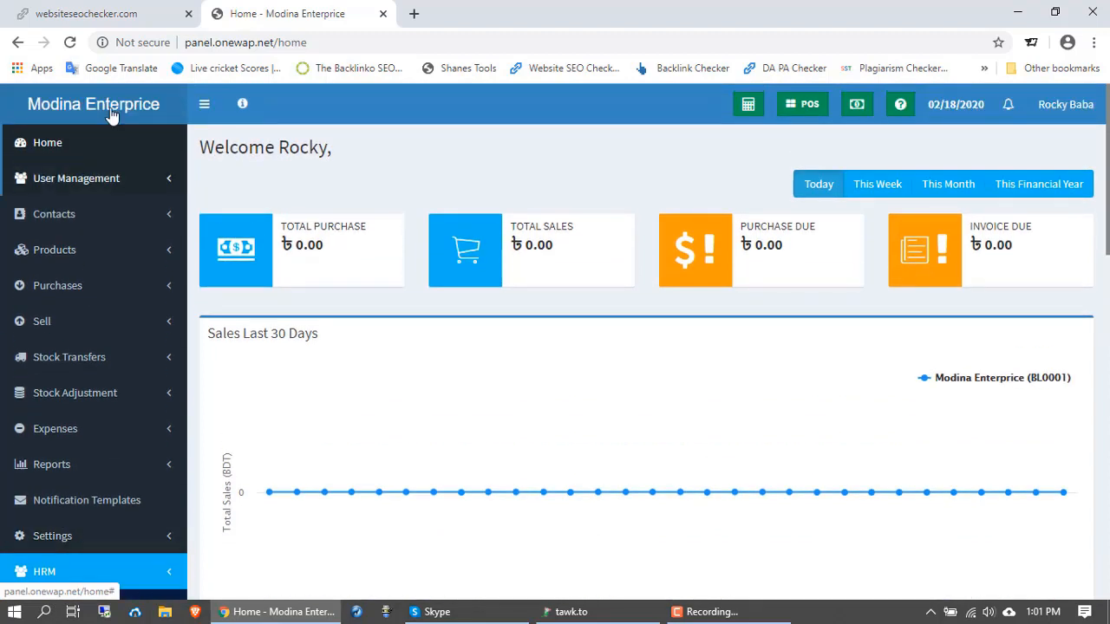
click(87, 181)
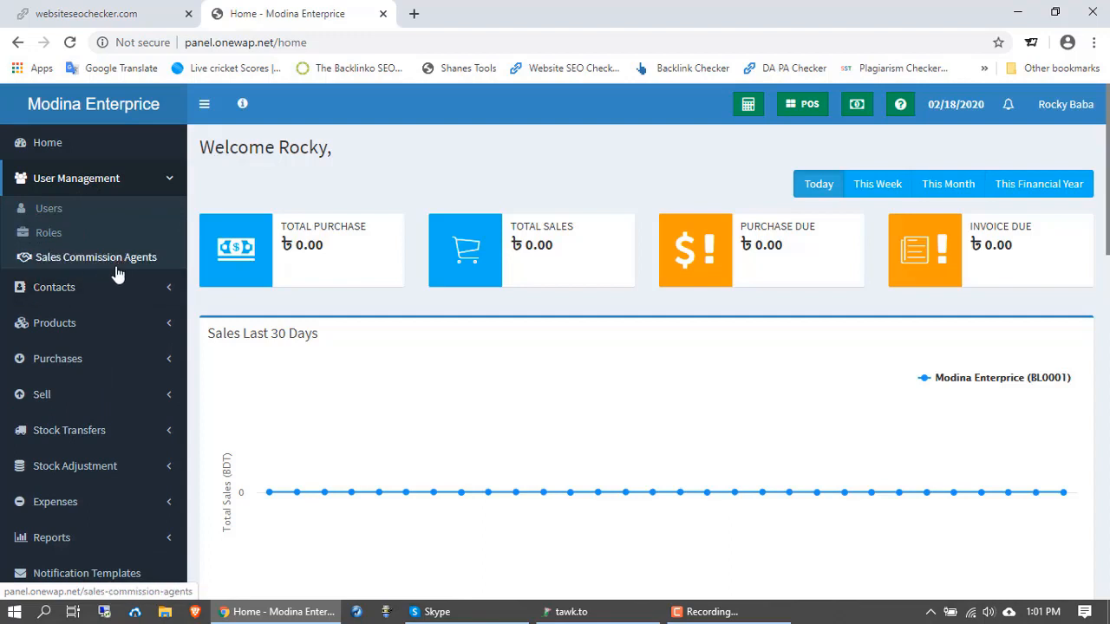
click(169, 184)
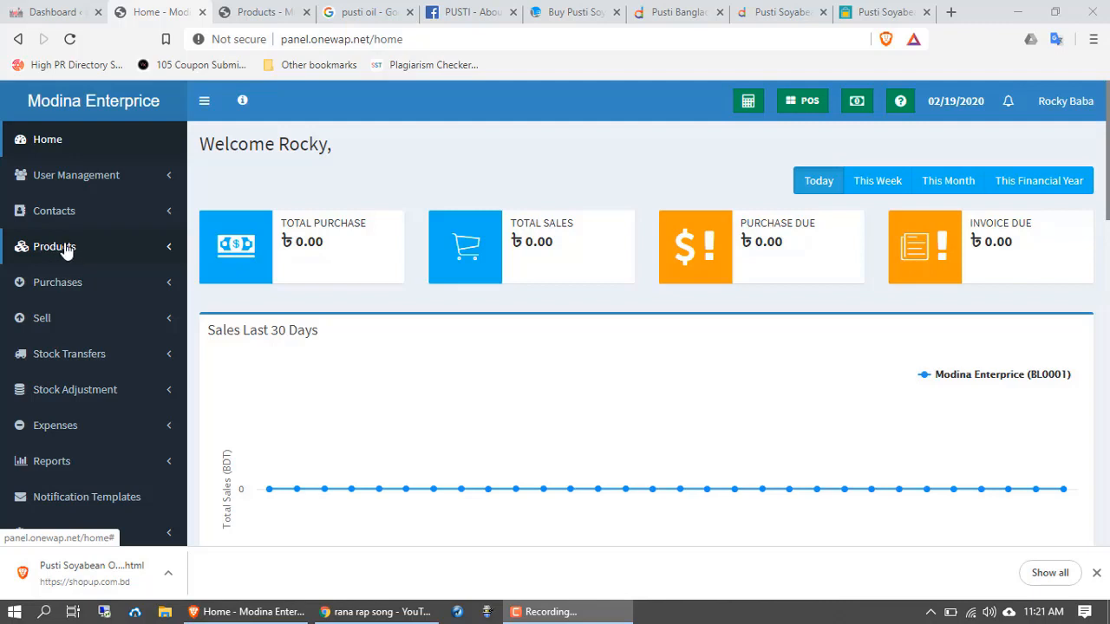
Step: Expand the Products menu in the left sidebar
click(65, 249)
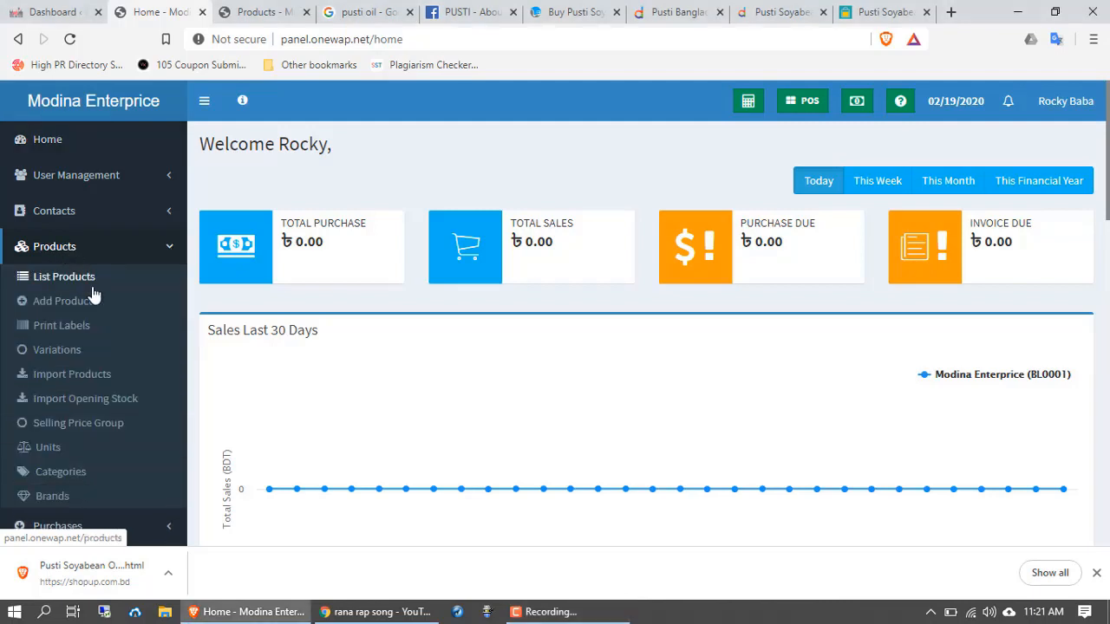
scroll(87, 299, down, 1)
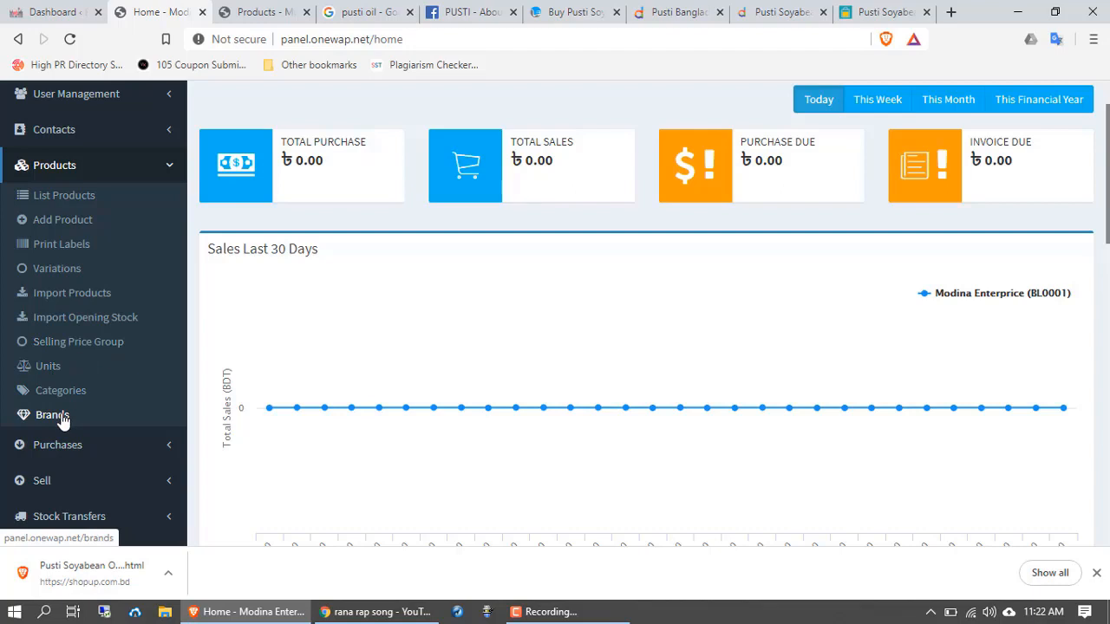
Step: Open the Add Product form and paste 'Pusti Soyabean Oil 5L' as the product name
click(63, 226)
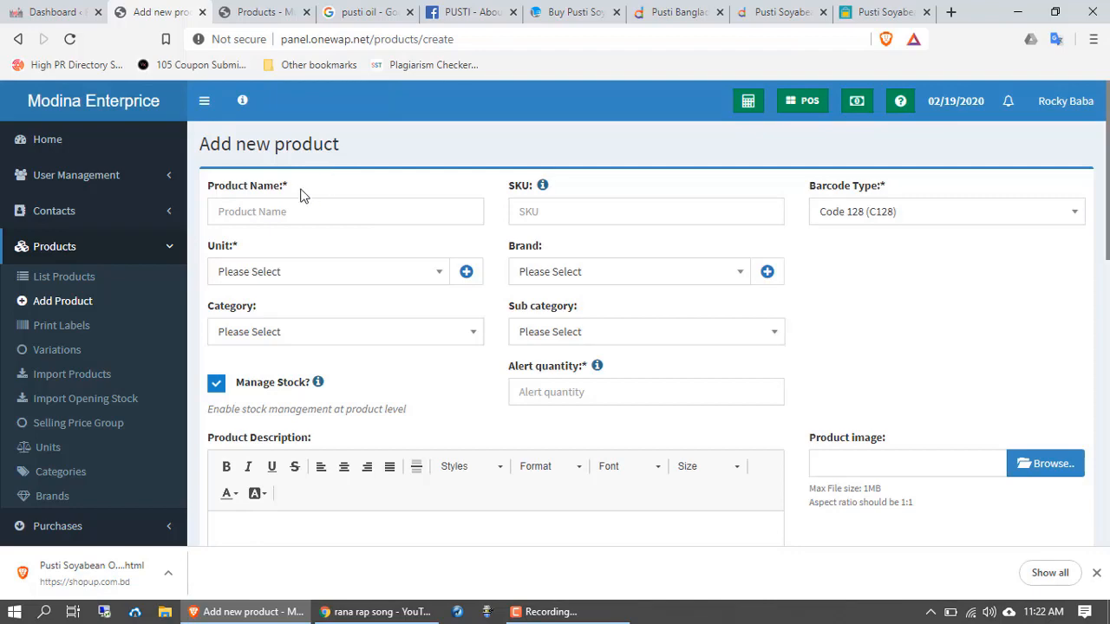
scroll(317, 200, down, 1)
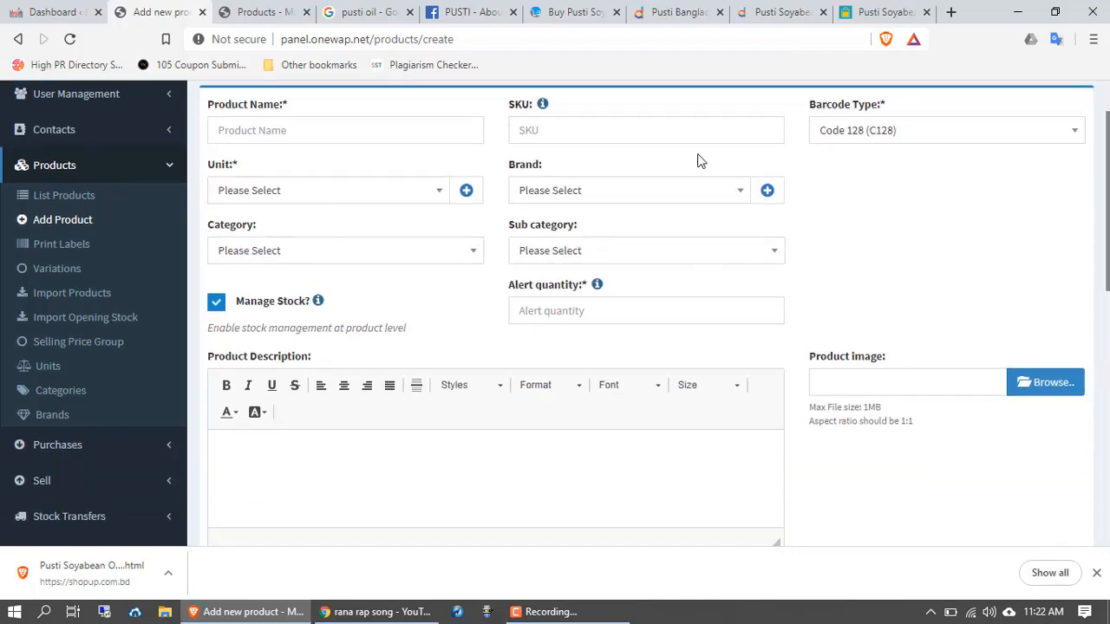
scroll(659, 429, down, 8)
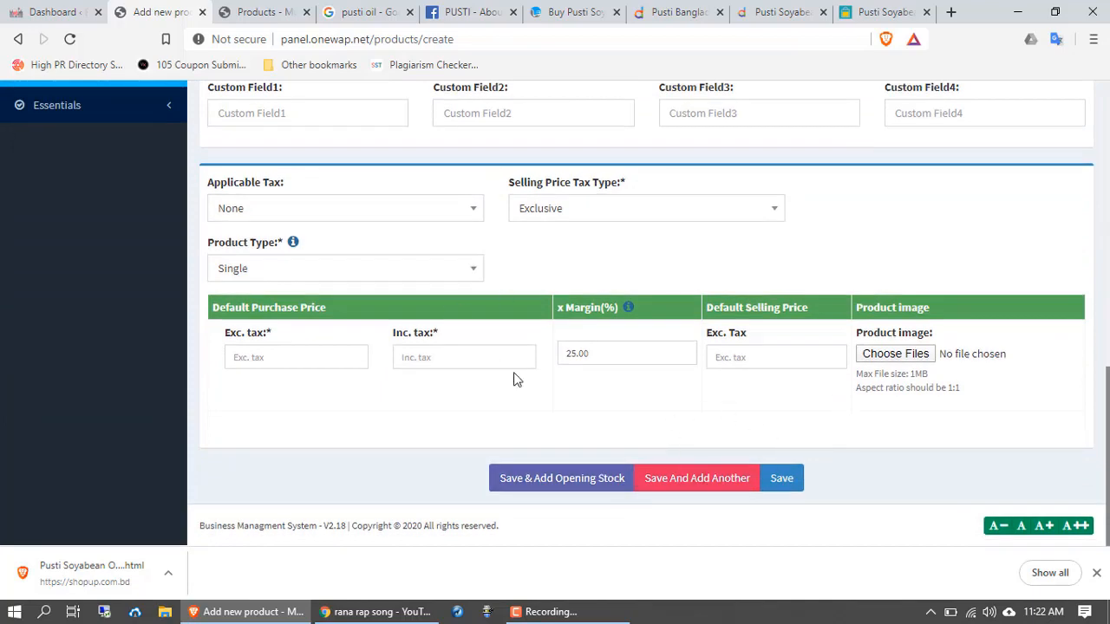
scroll(515, 376, up, 6)
scroll(515, 379, up, 3)
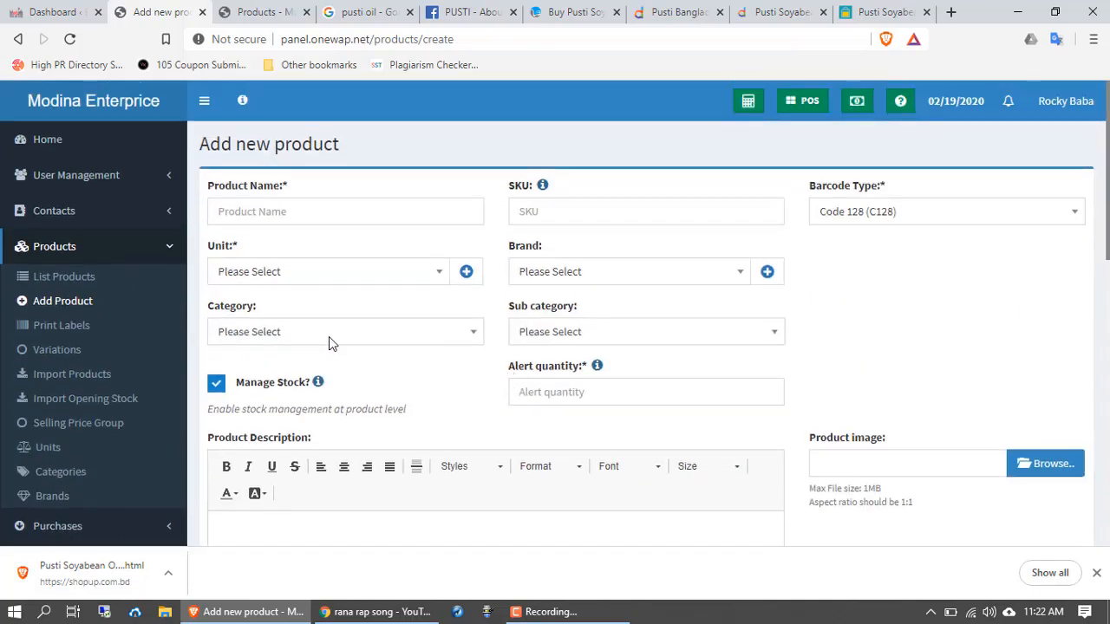
click(234, 211)
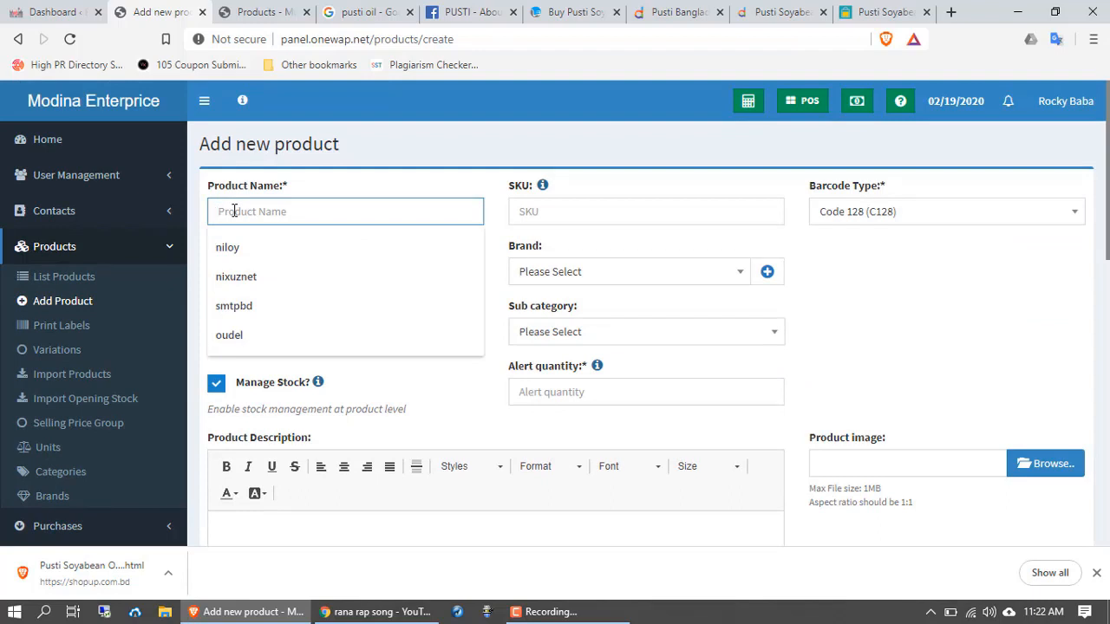
text(Pusti Soyabean Oil 5L)
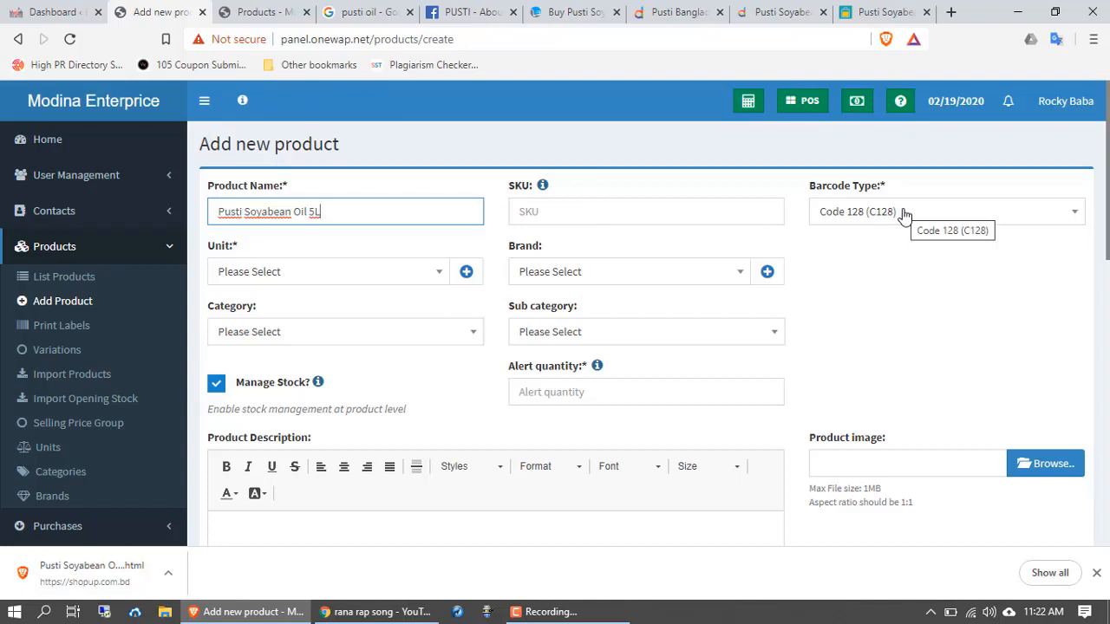
Step: Set the unit to Pieces (Pc(s)) and open the Add brand dialog beside Brand
click(358, 274)
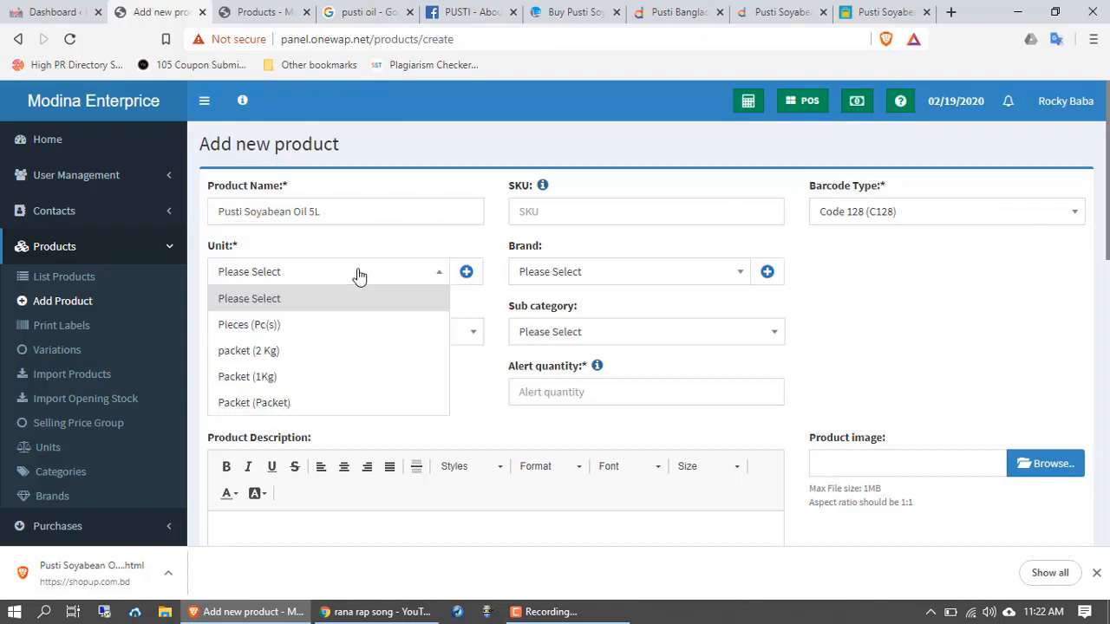
click(297, 327)
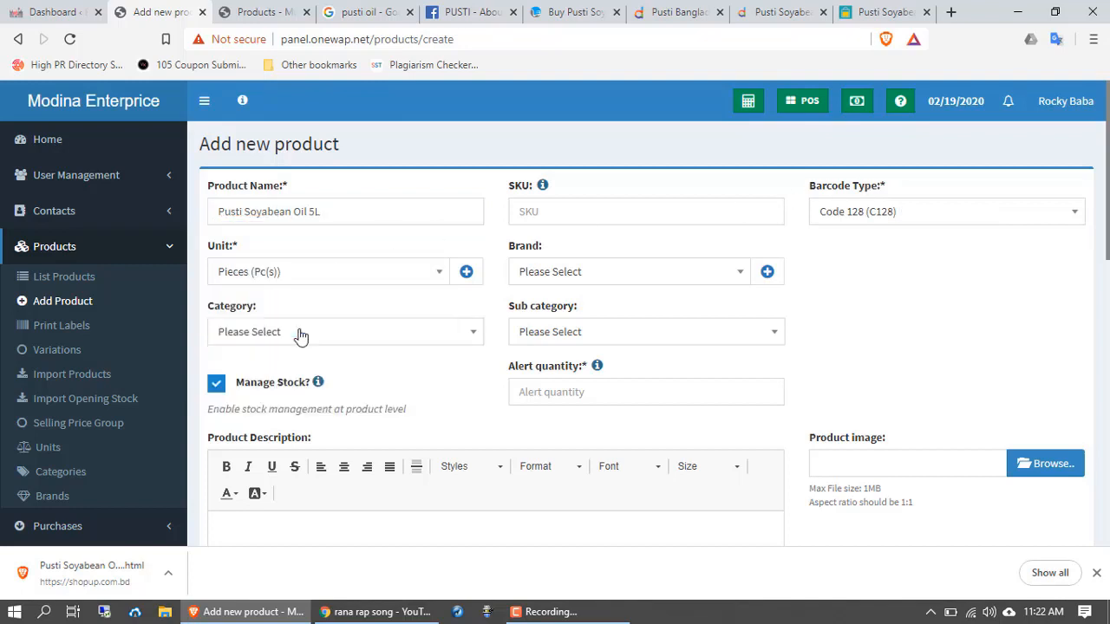
click(619, 276)
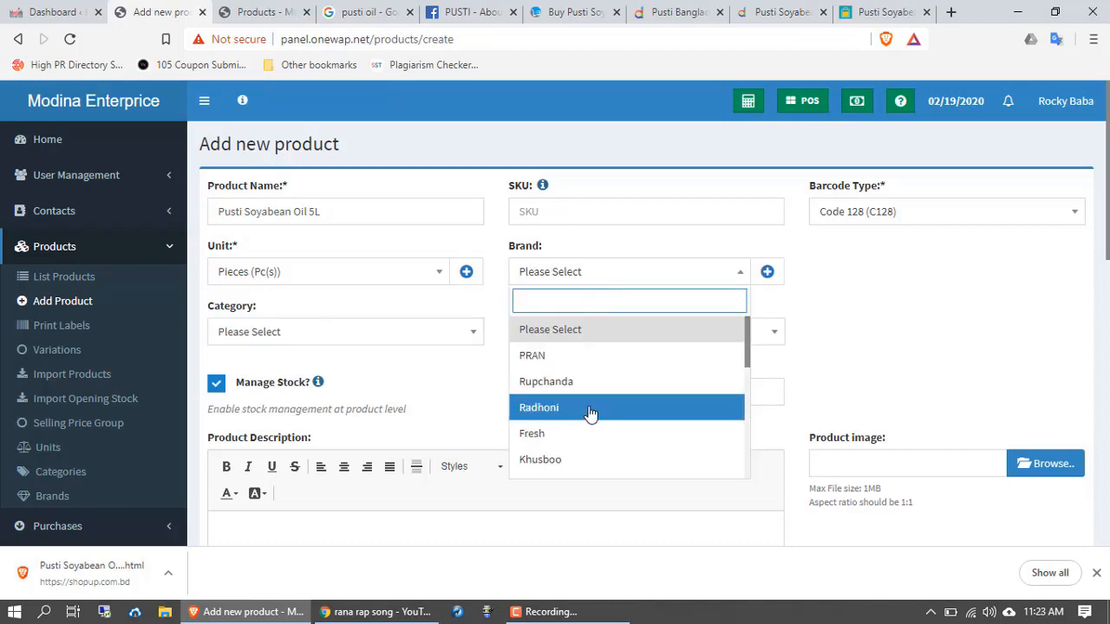
scroll(588, 414, down, 1)
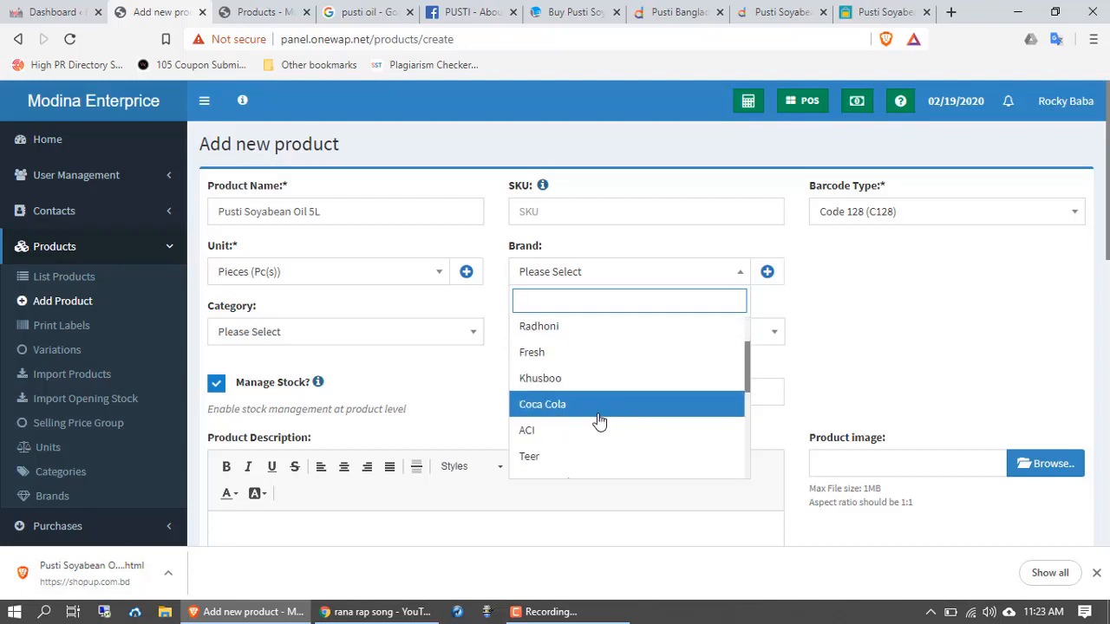
scroll(582, 426, down, 1)
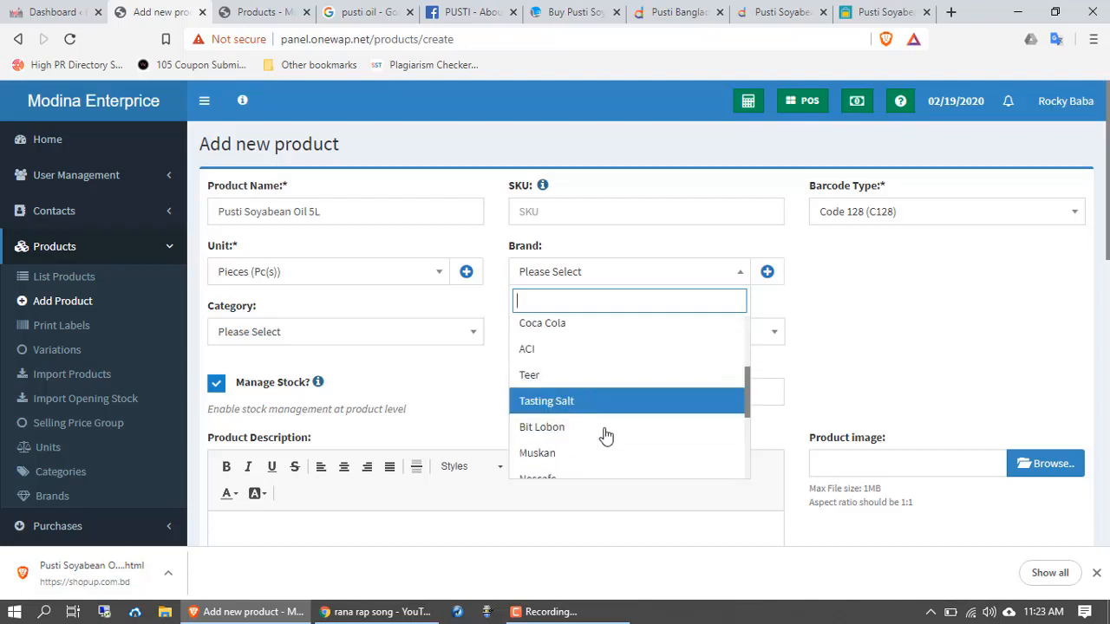
scroll(604, 438, down, 2)
scroll(607, 451, down, 1)
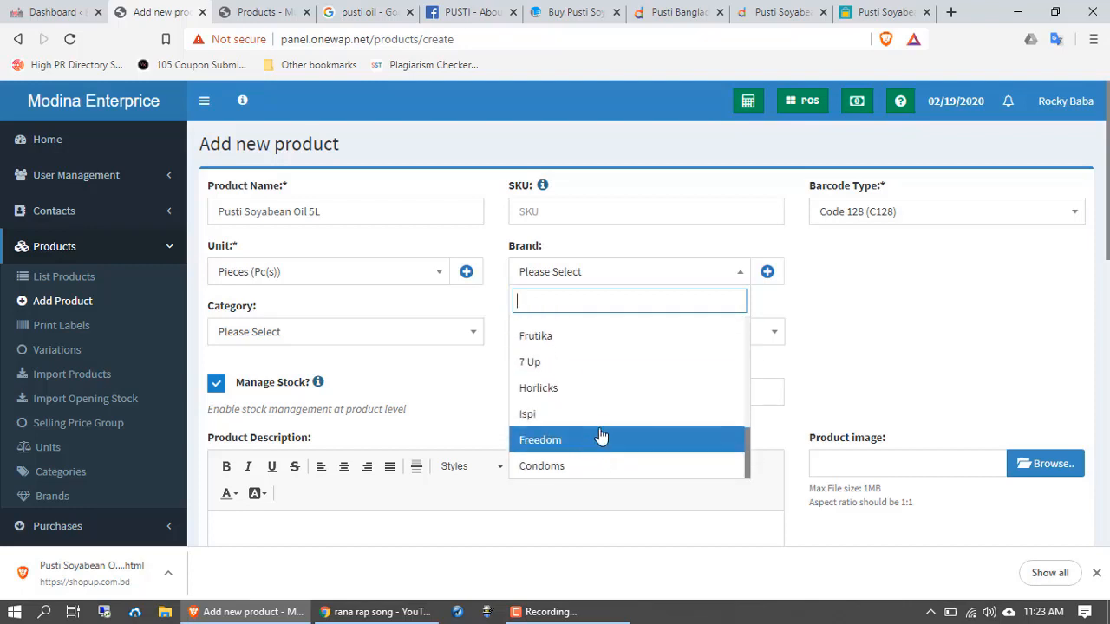
scroll(602, 434, up, 3)
scroll(600, 435, up, 1)
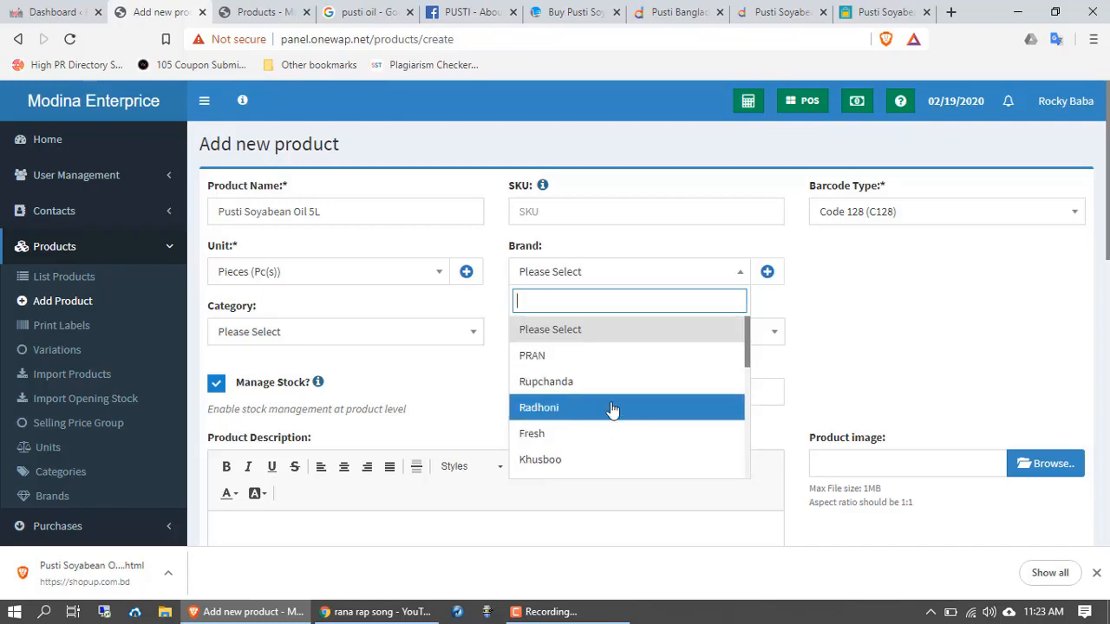
click(768, 282)
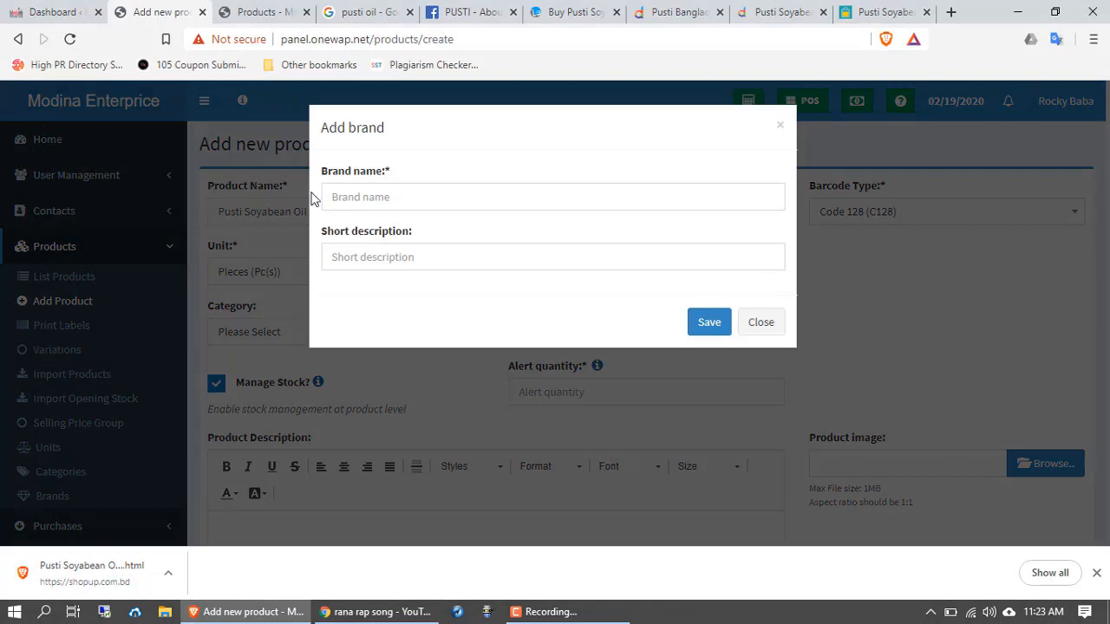
Step: Enter 'Pusti' as the brand name and save the new brand
click(358, 198)
text(Pusti Soyabean Oil 5L)
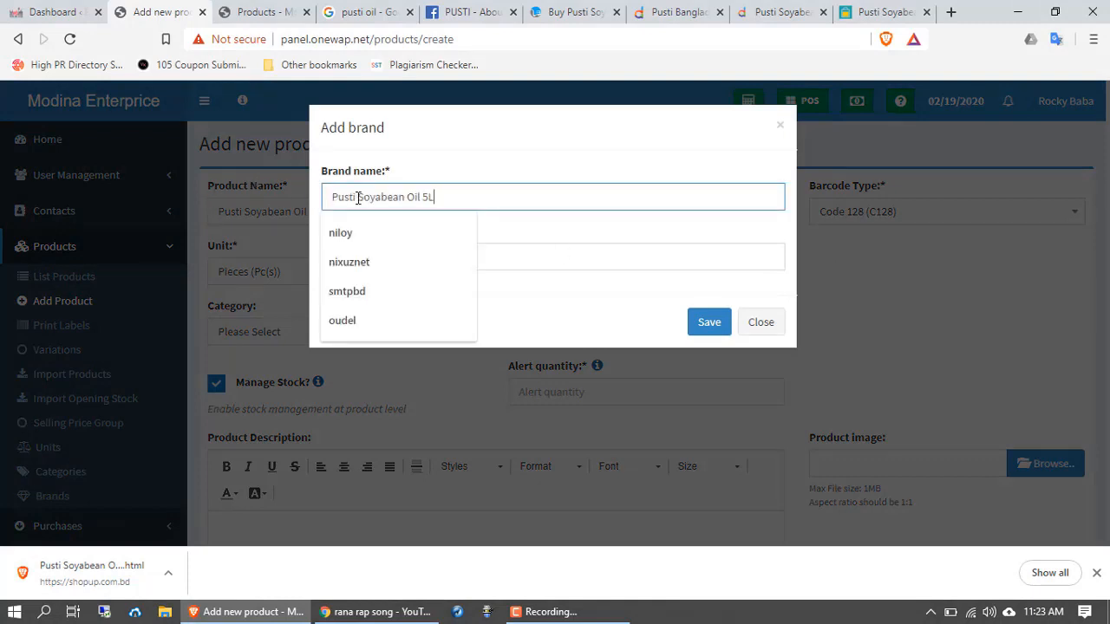
drag(436, 197, 362, 198)
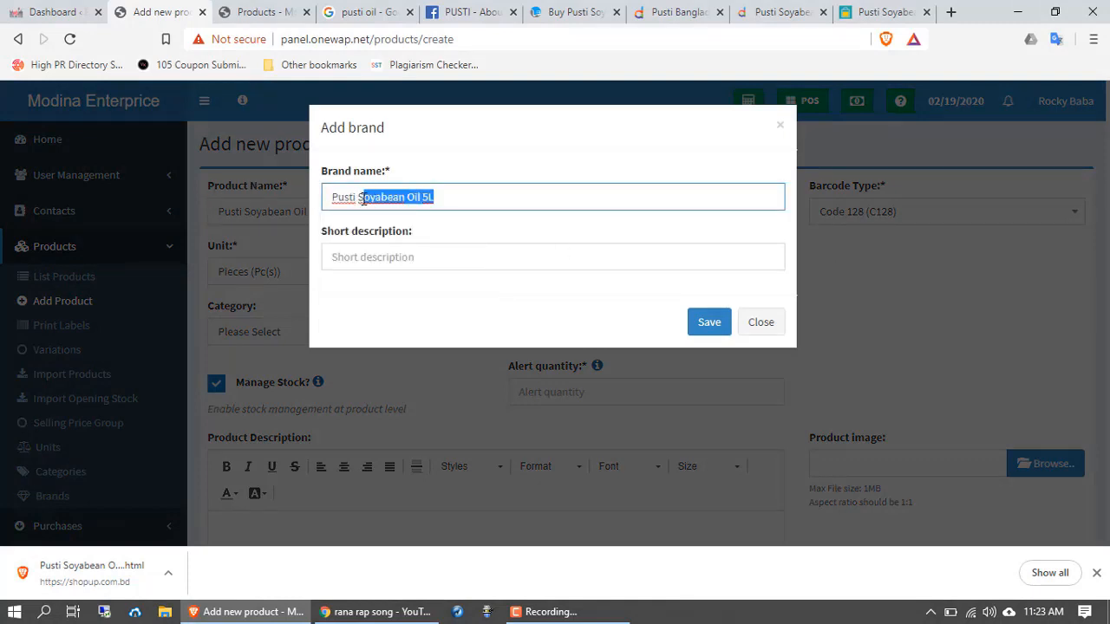
key(ctrl+a)
key(ctrl+c)
key(BackSpace)
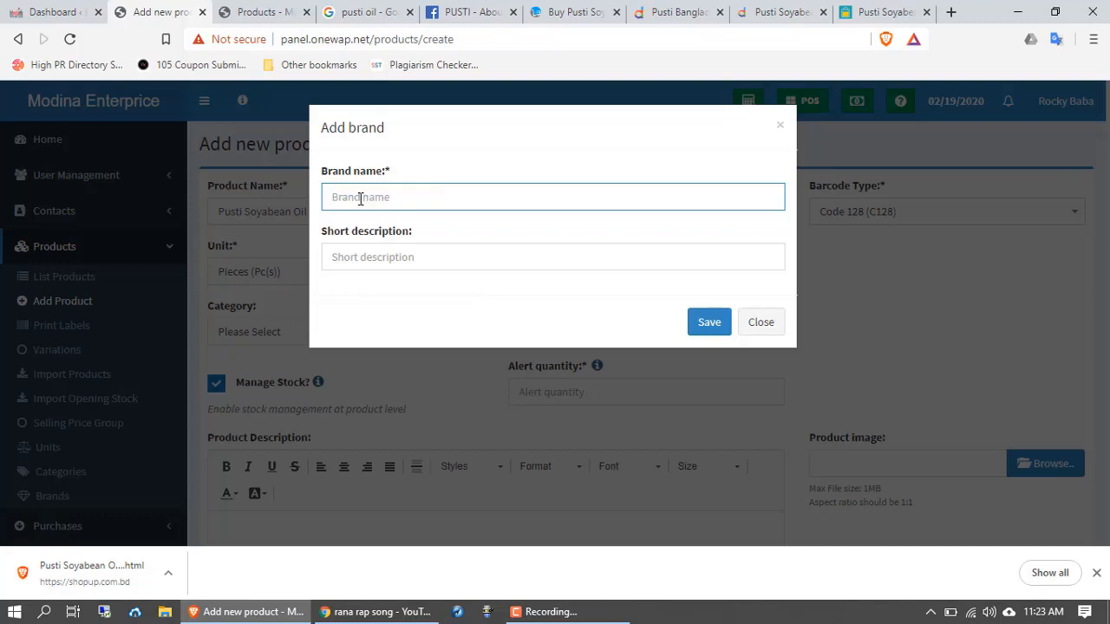
key(ctrl+v)
key(BackSpace)
key(BackSpace)
key(BackSpace)
key(BackSpace)
click(709, 328)
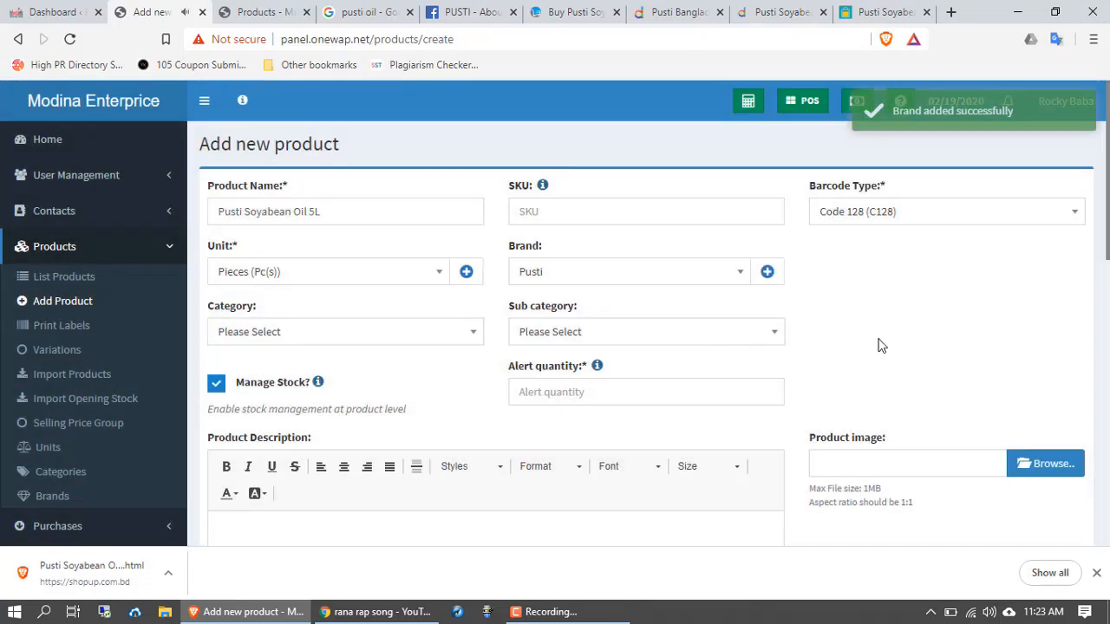
click(742, 274)
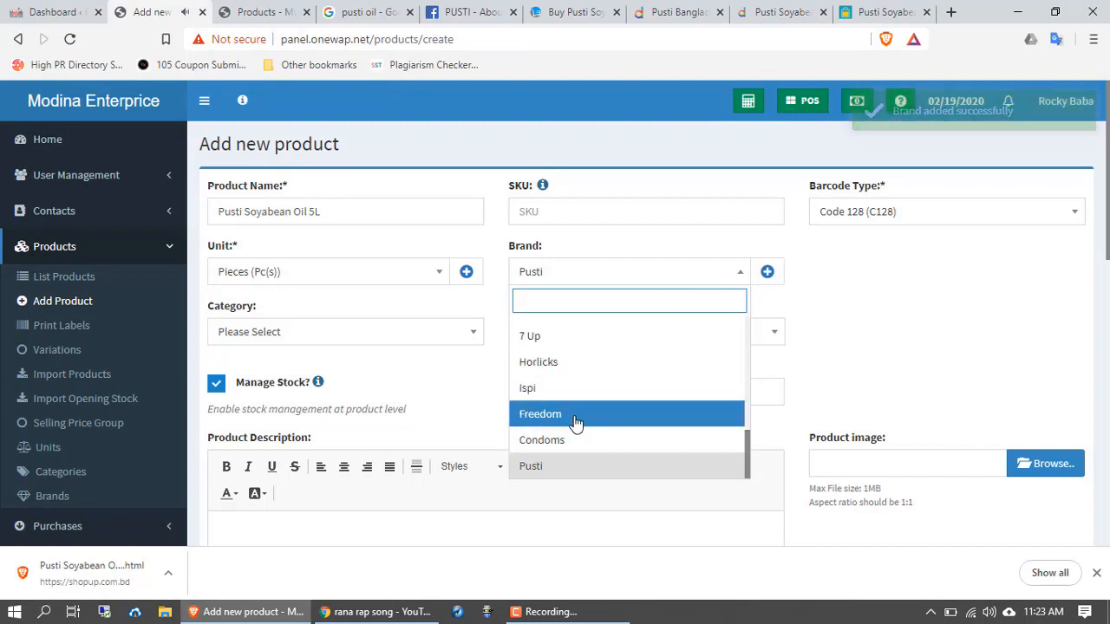
scroll(589, 423, up, 3)
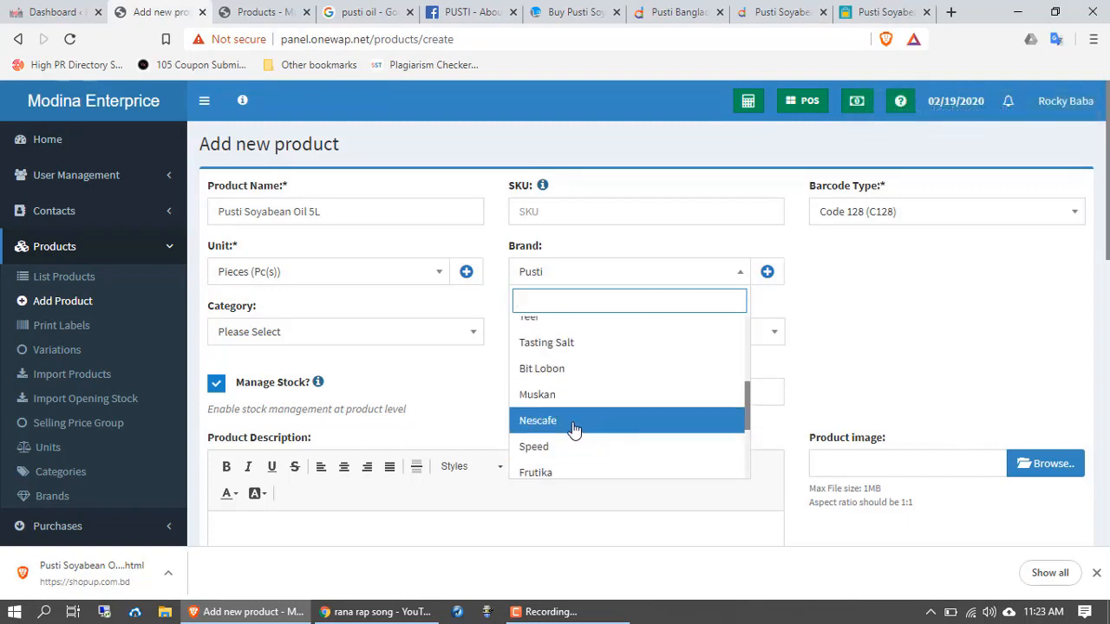
scroll(579, 425, up, 1)
scroll(577, 422, up, 3)
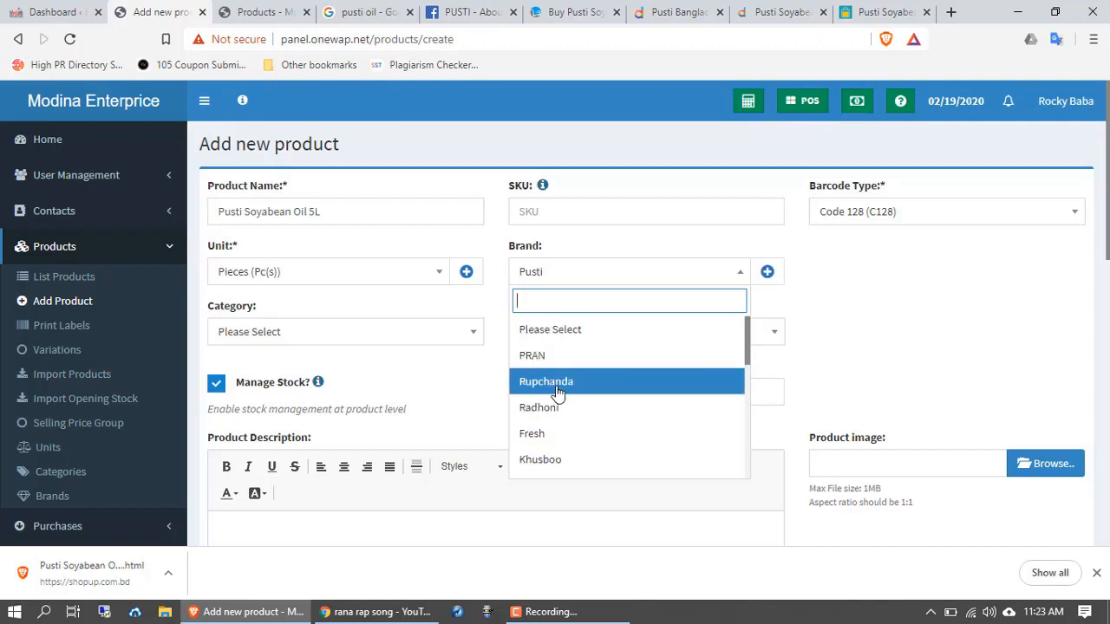
scroll(554, 420, down, 1)
scroll(561, 410, down, 1)
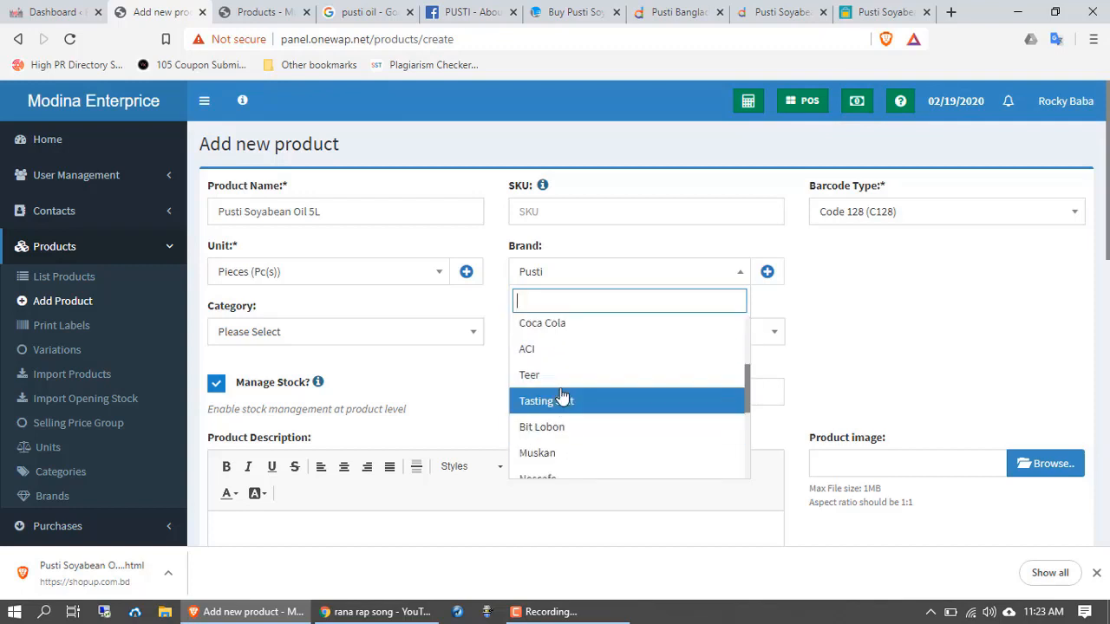
scroll(563, 433, down, 1)
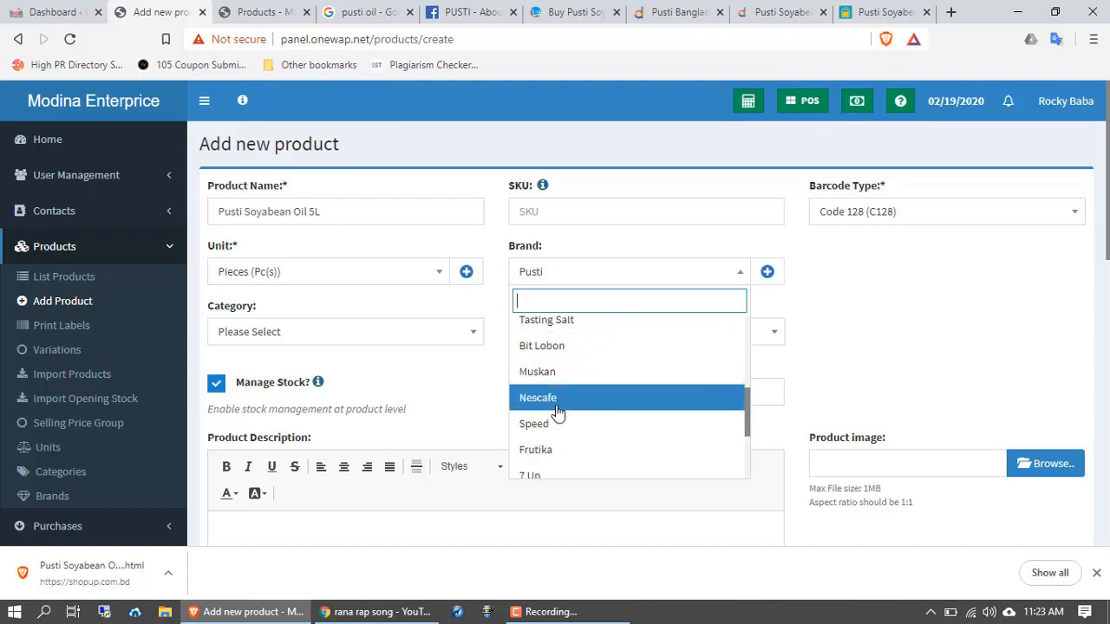
scroll(556, 429, down, 1)
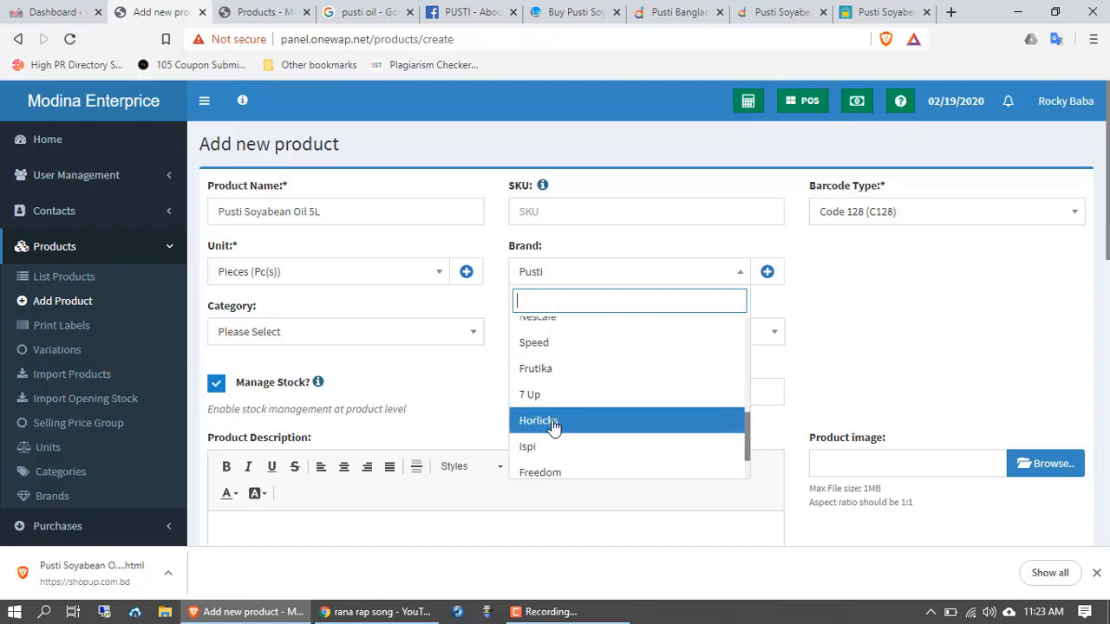
scroll(555, 451, down, 1)
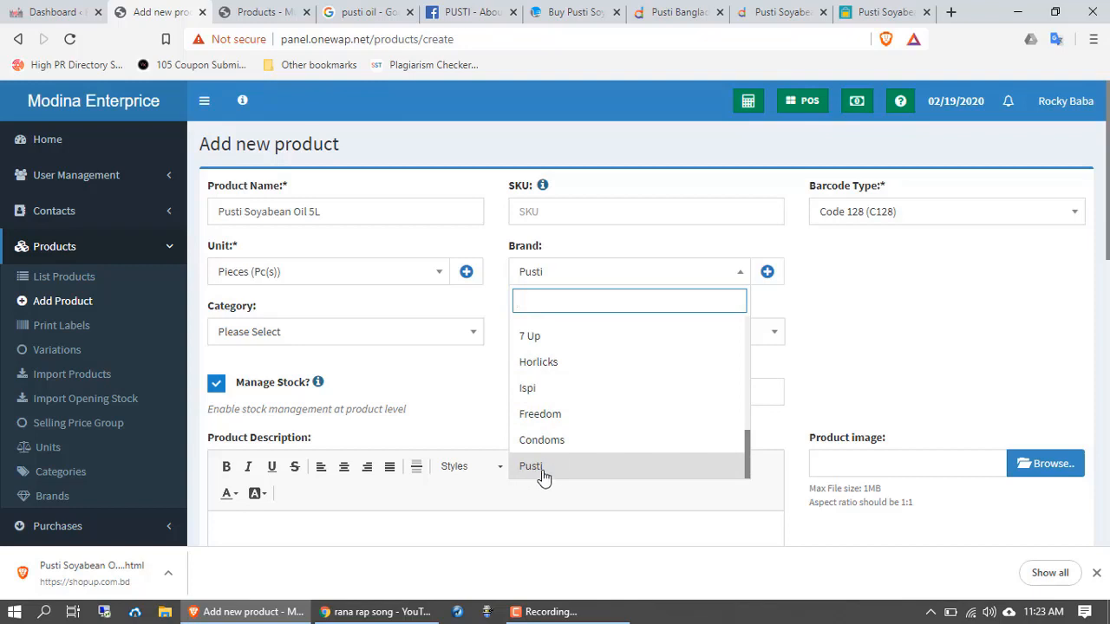
click(532, 468)
scroll(273, 381, down, 1)
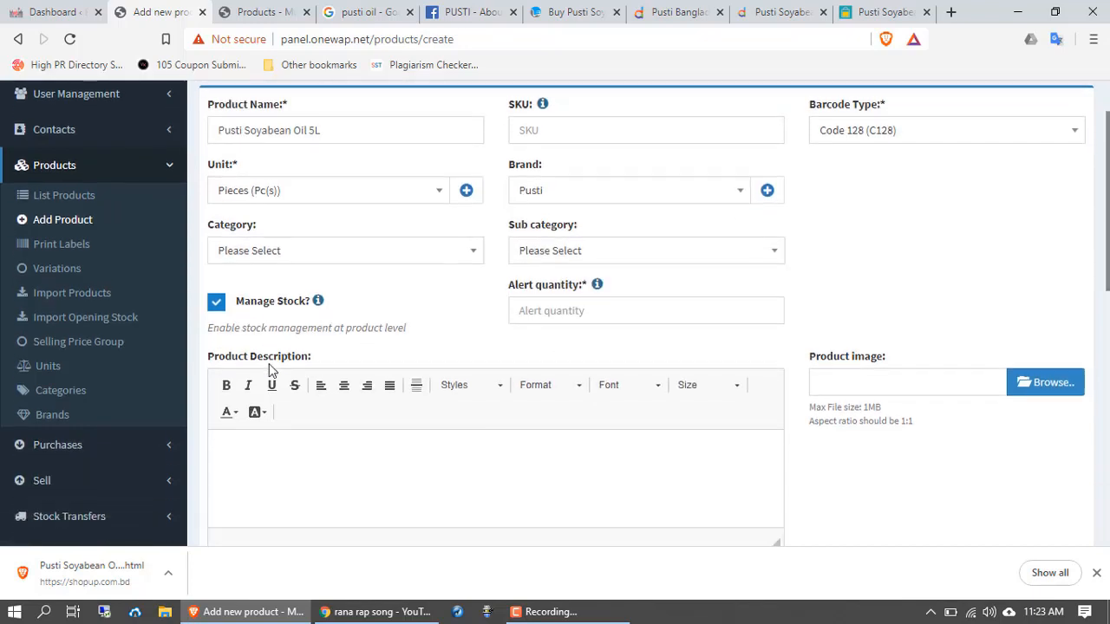
click(350, 256)
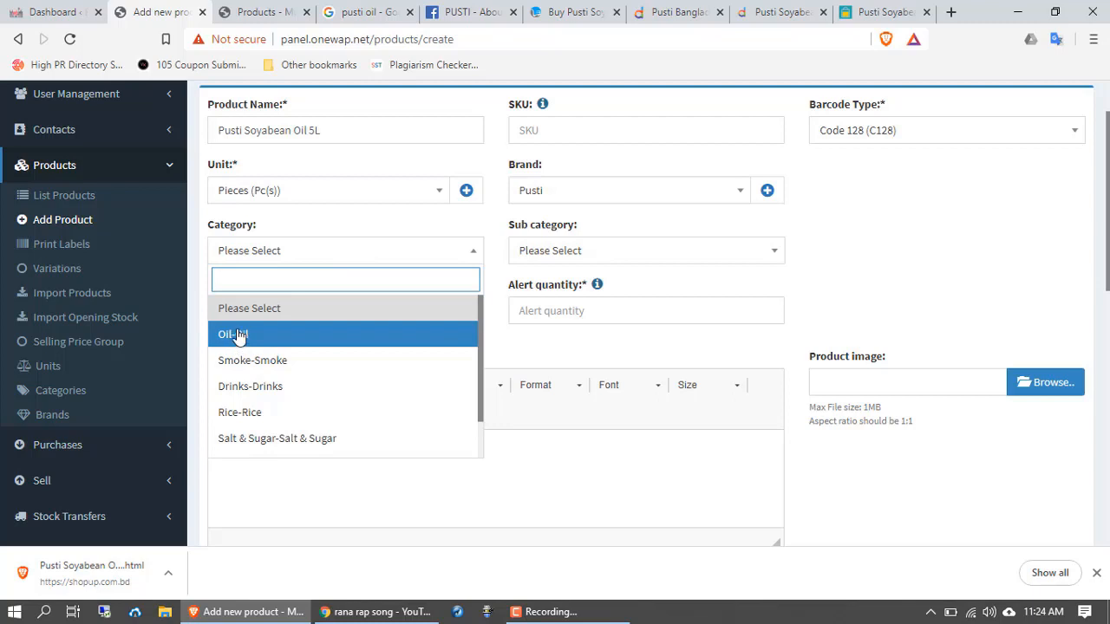
Step: Choose the Oil-Oil category and enter an alert quantity of 10
click(243, 339)
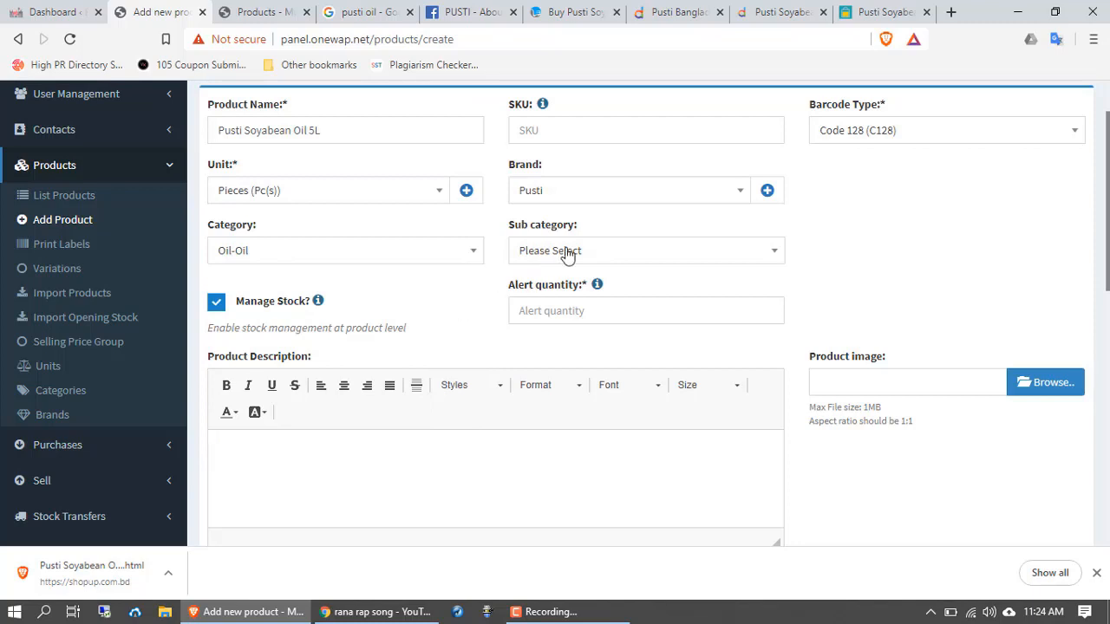
scroll(622, 308, down, 1)
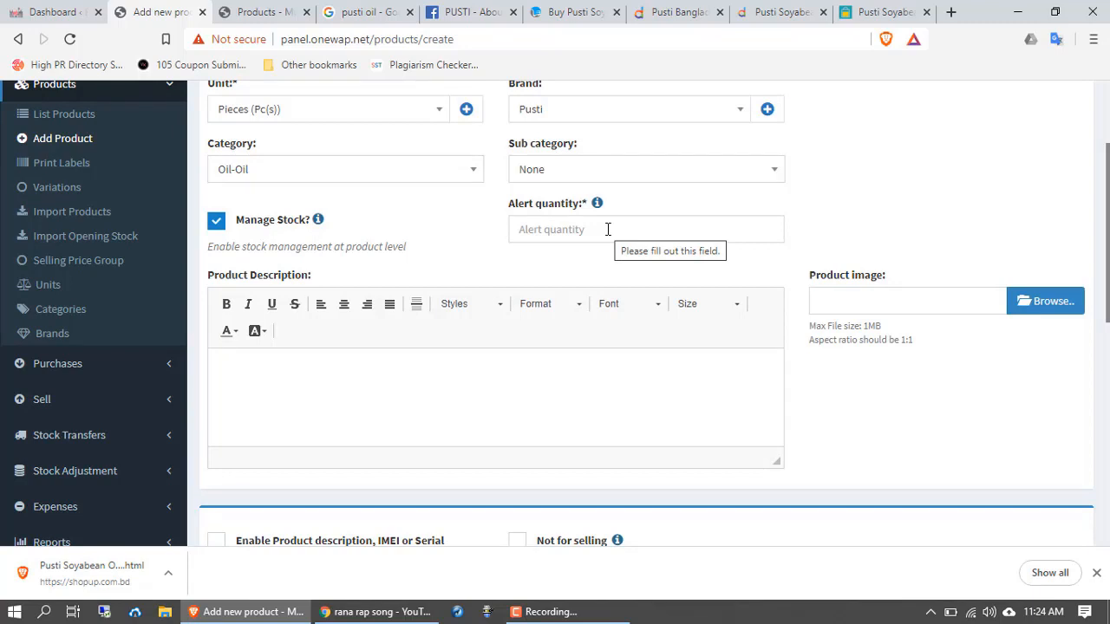
click(582, 231)
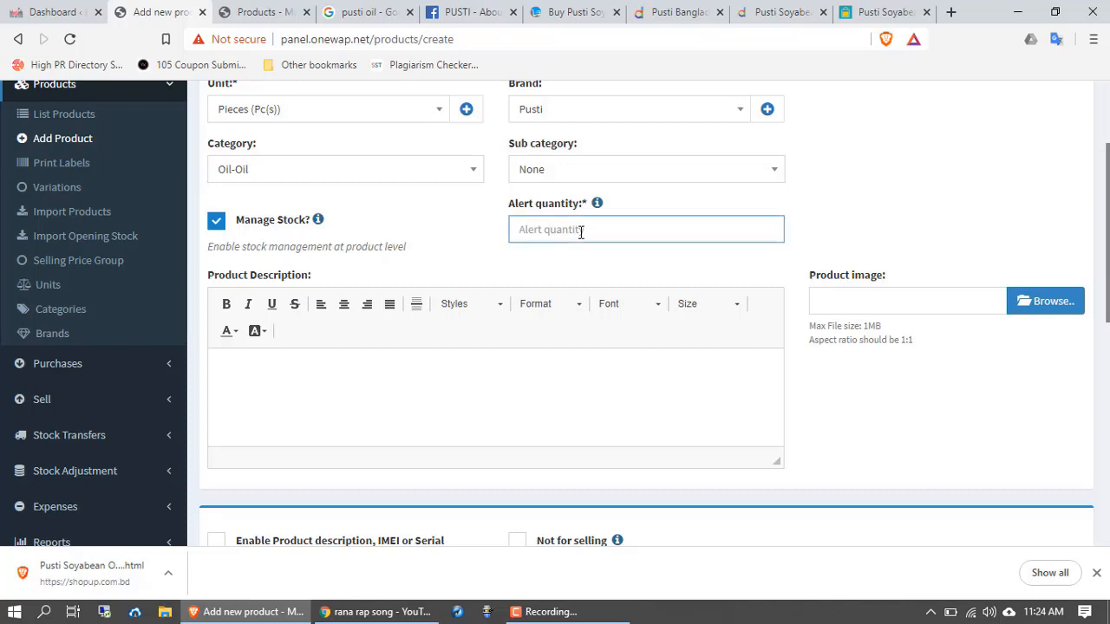
text(10)
scroll(528, 276, down, 1)
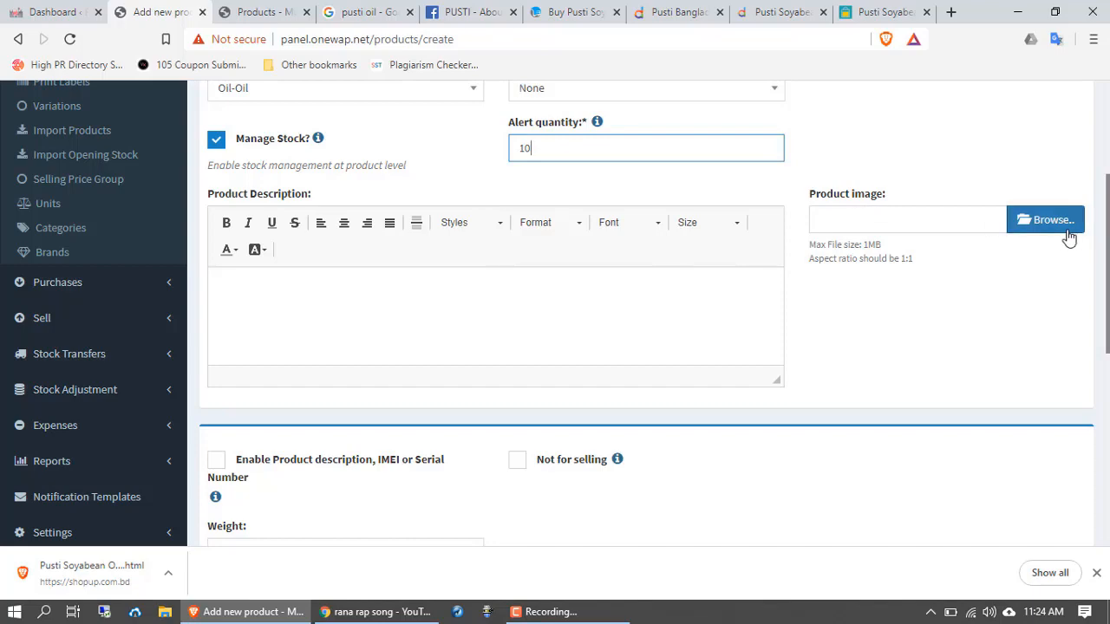
Step: Attach the Pusti oil bottle image and scroll down to the price table
click(1033, 227)
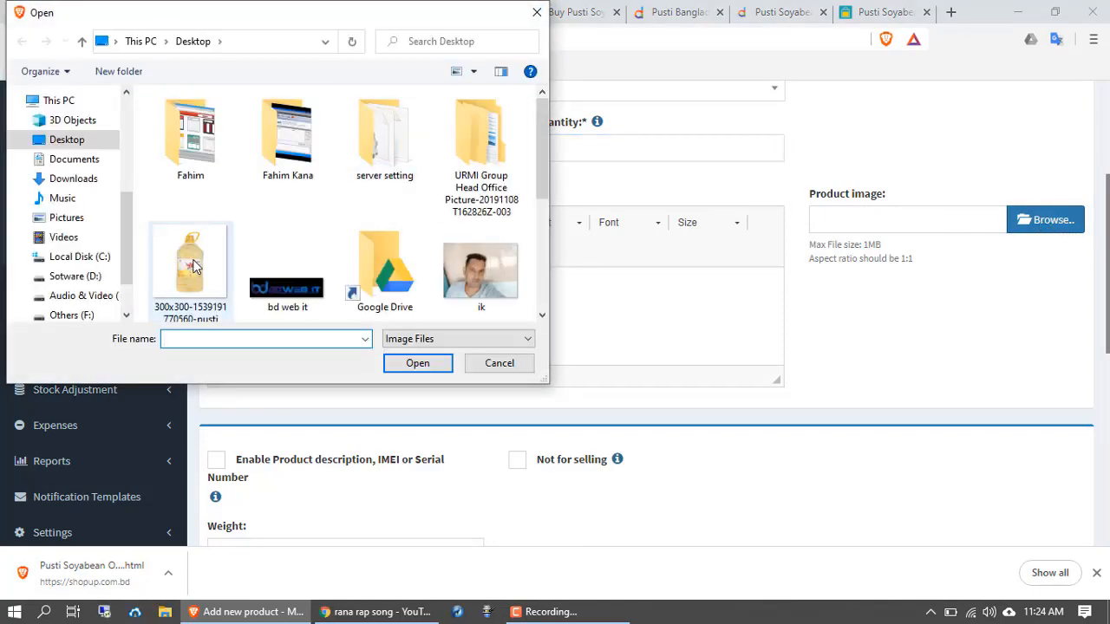
scroll(192, 276, down, 2)
scroll(195, 286, up, 3)
click(198, 260)
click(438, 363)
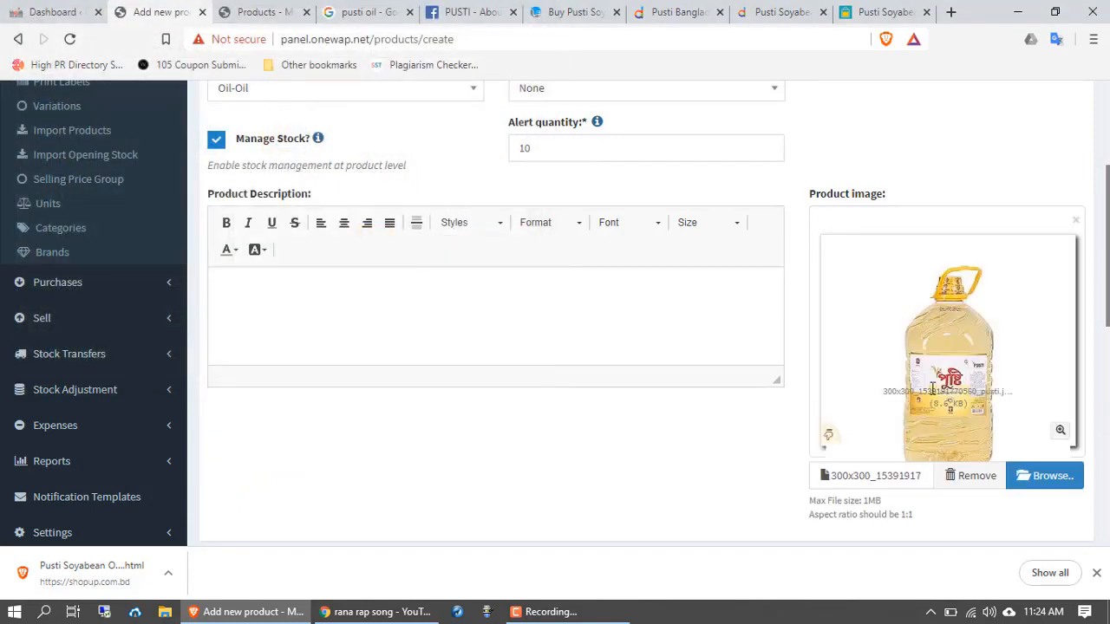
scroll(761, 466, down, 6)
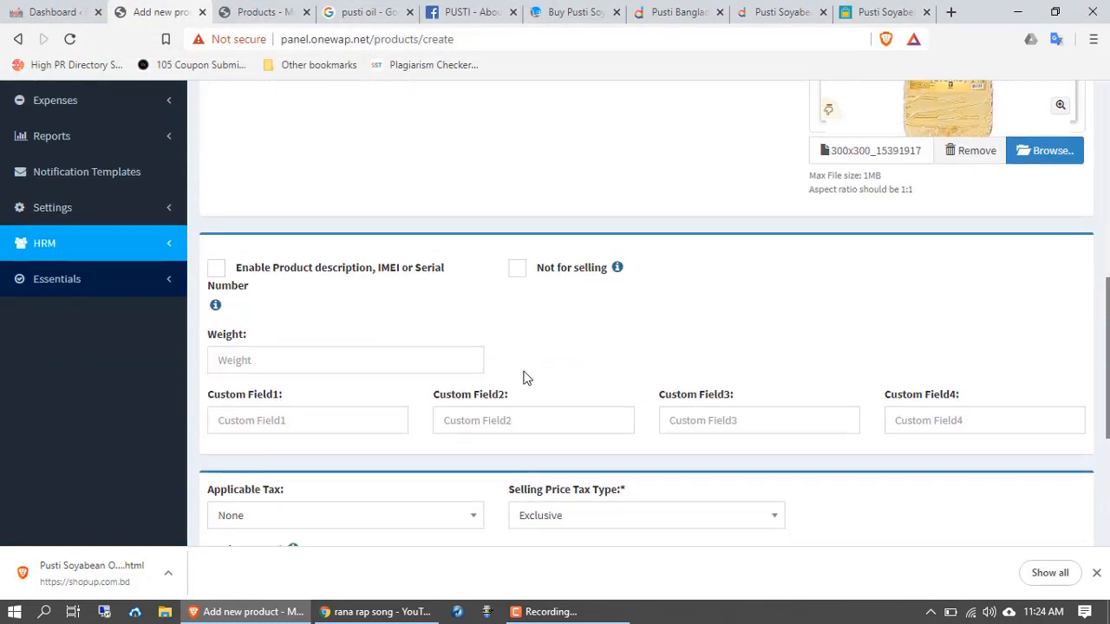
click(279, 200)
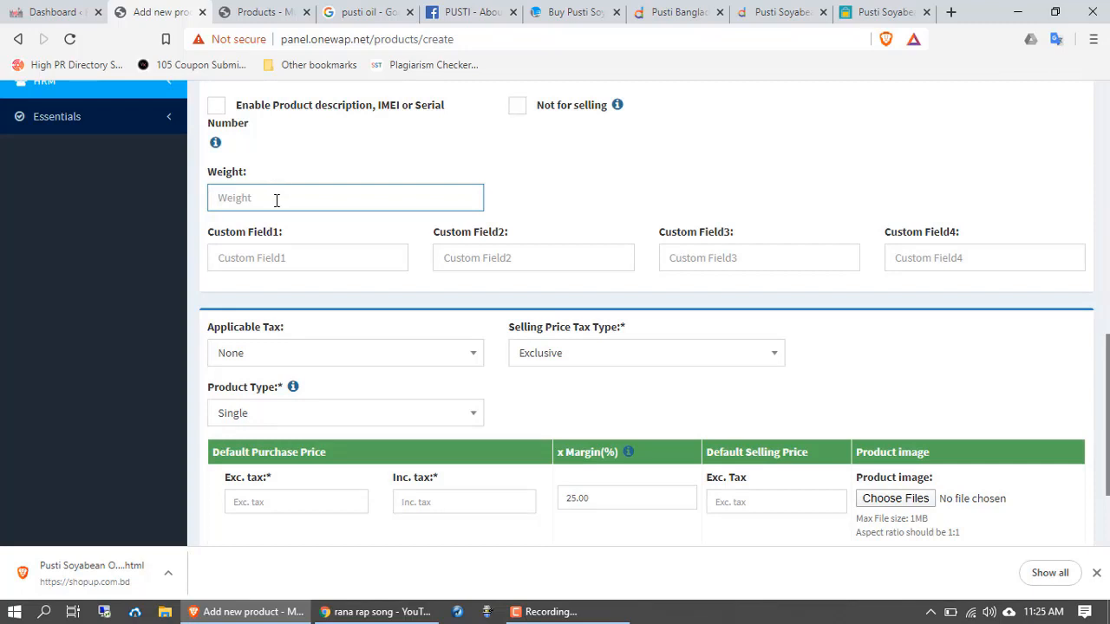
scroll(292, 285, down, 3)
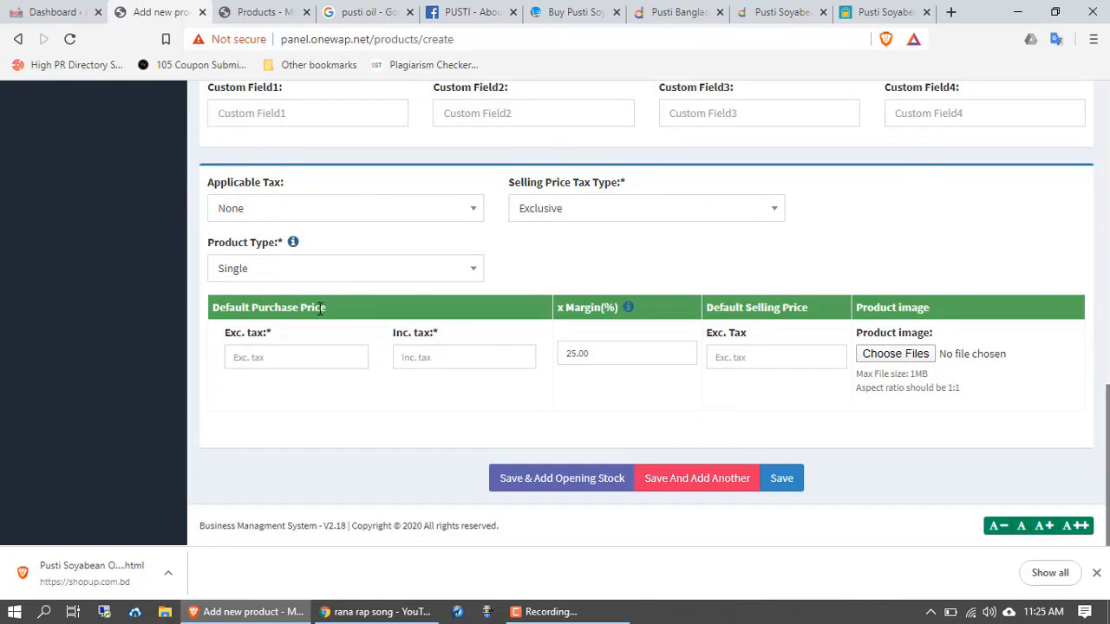
Step: Set purchase price Exc. tax to 450 and selling price Exc. tax to 470
click(278, 357)
text(450)
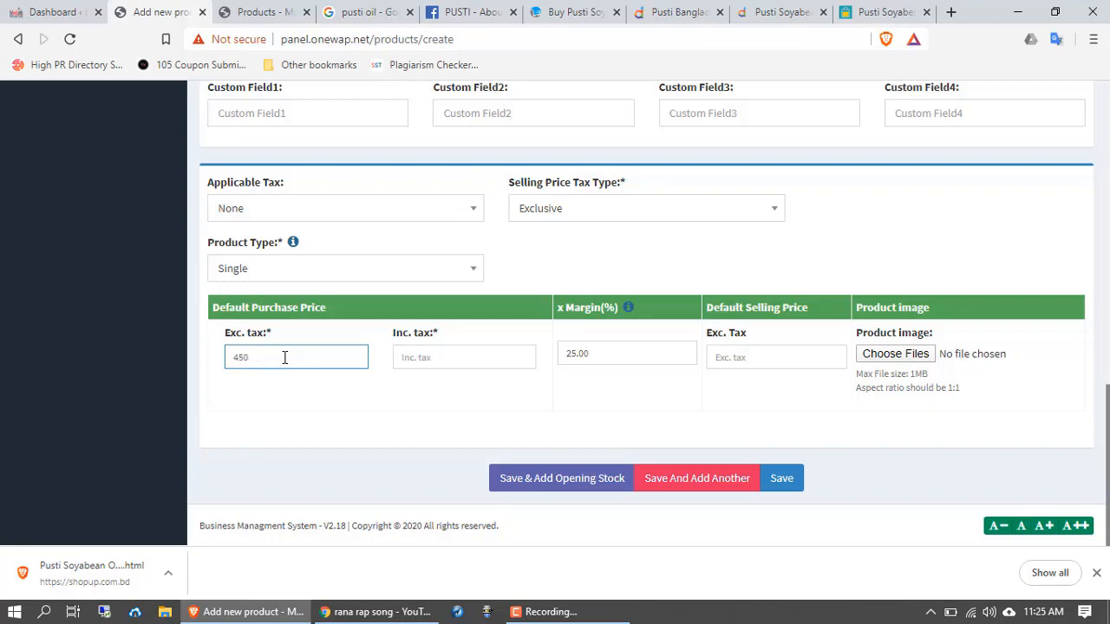
click(772, 362)
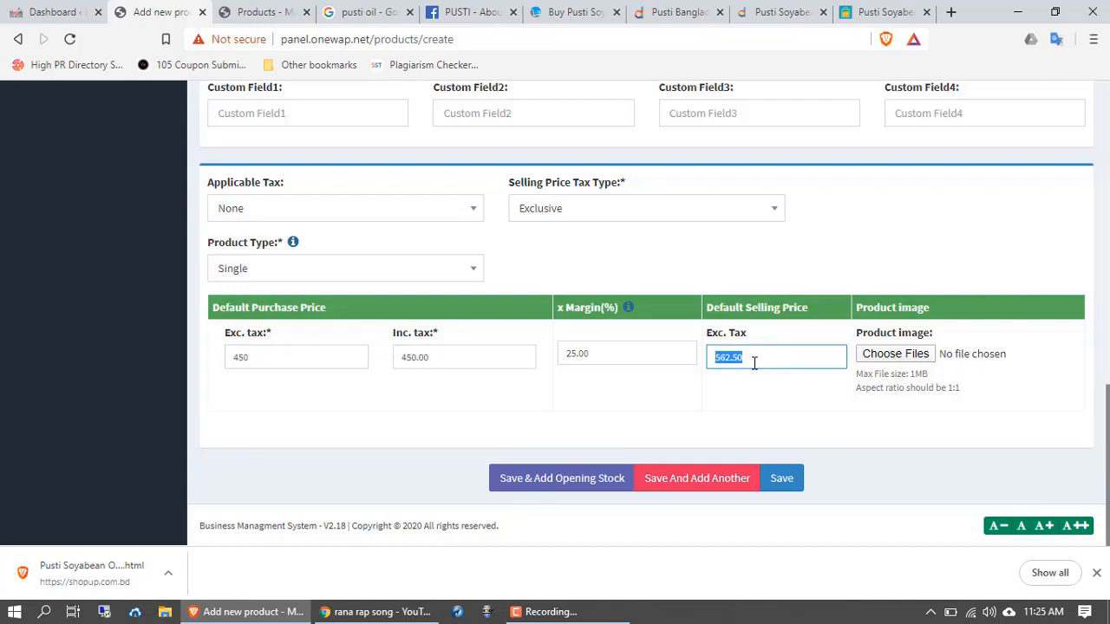
text(470)
Step: Attach the Pusti oil bottle image and choose Save & Add Opening Stock
click(884, 362)
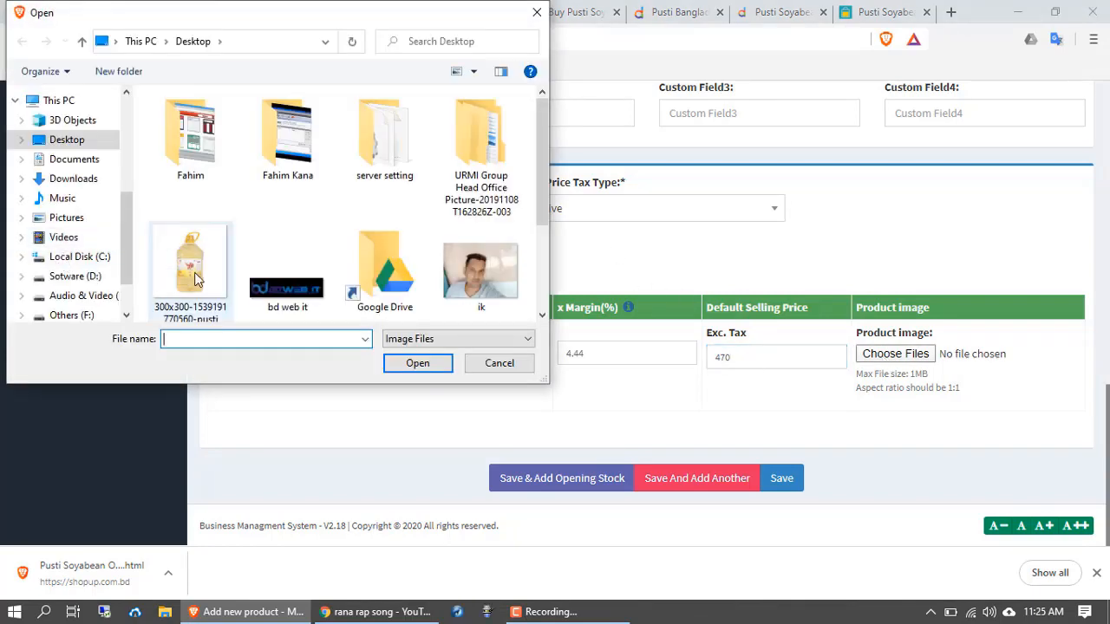
click(192, 275)
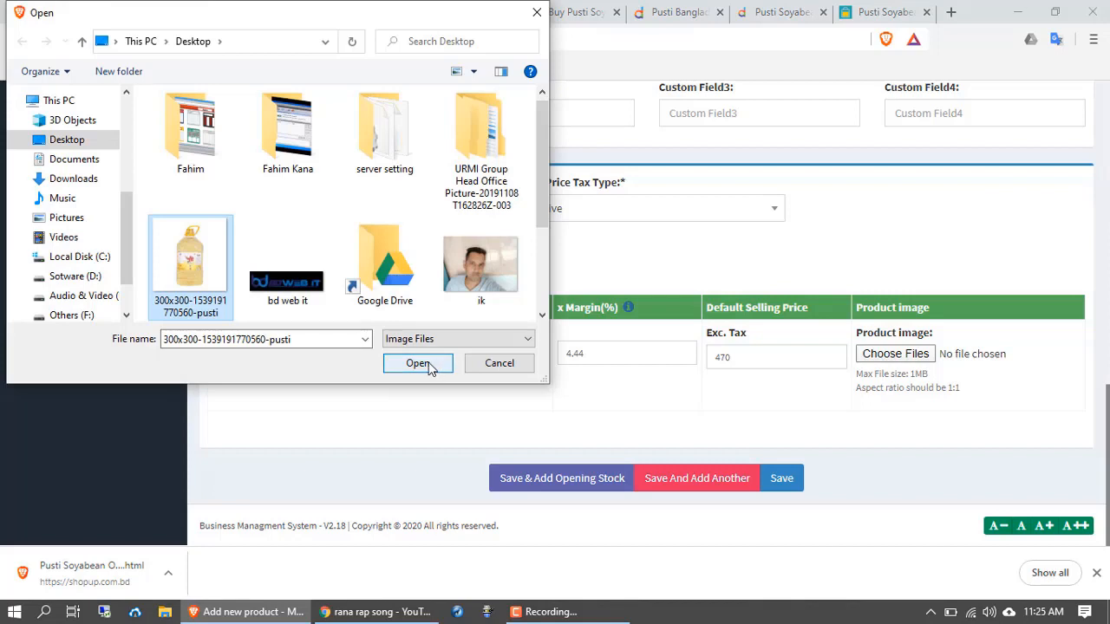
click(429, 365)
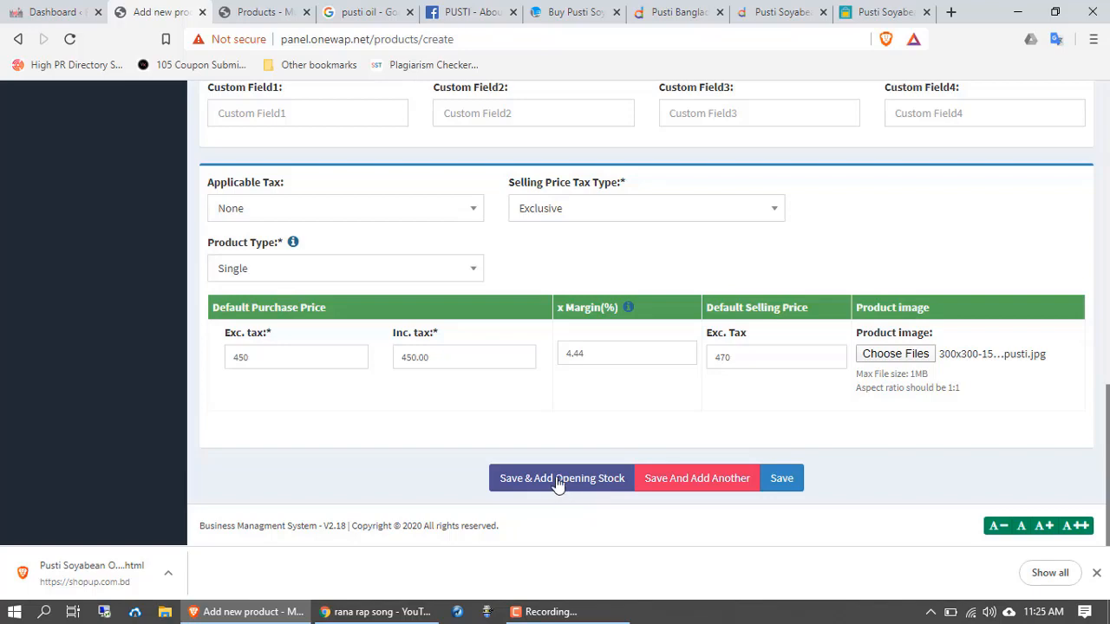
scroll(599, 446, up, 5)
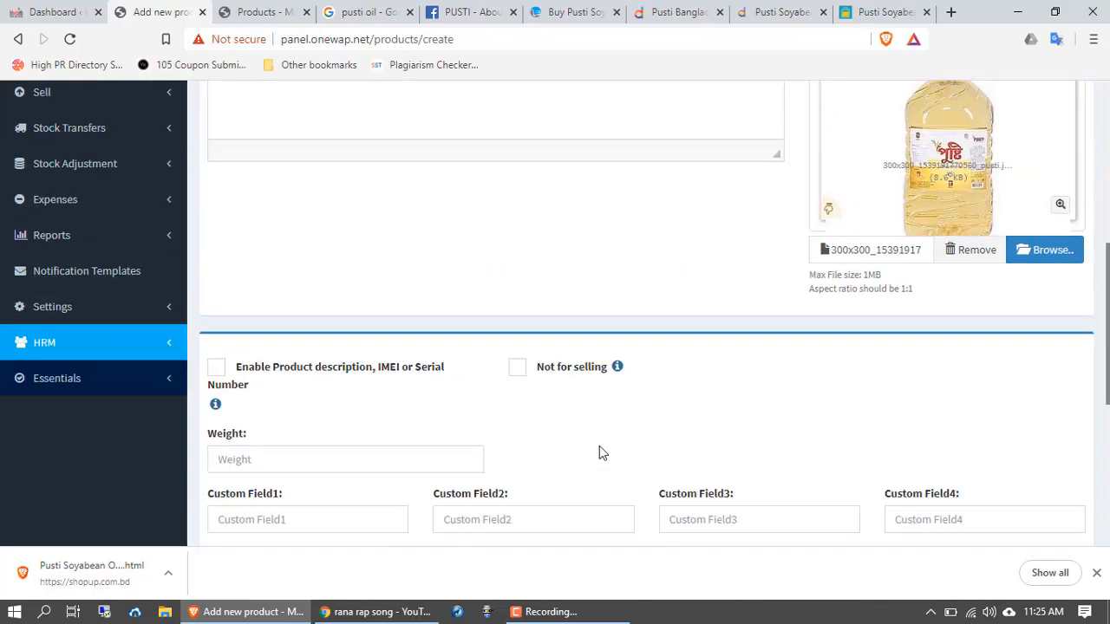
scroll(599, 446, up, 4)
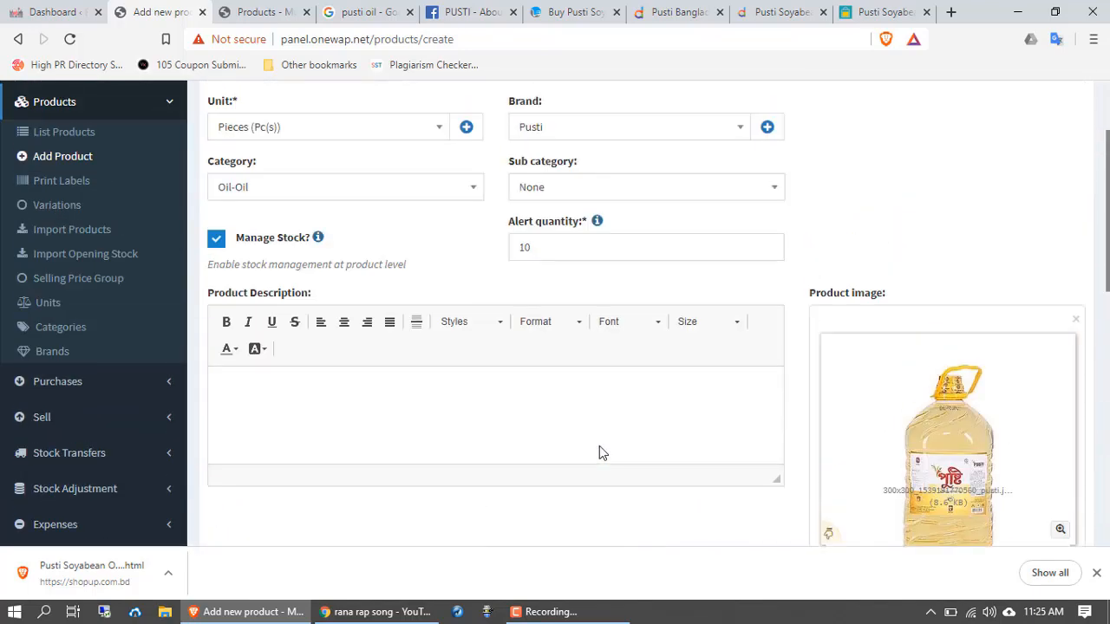
scroll(599, 447, down, 10)
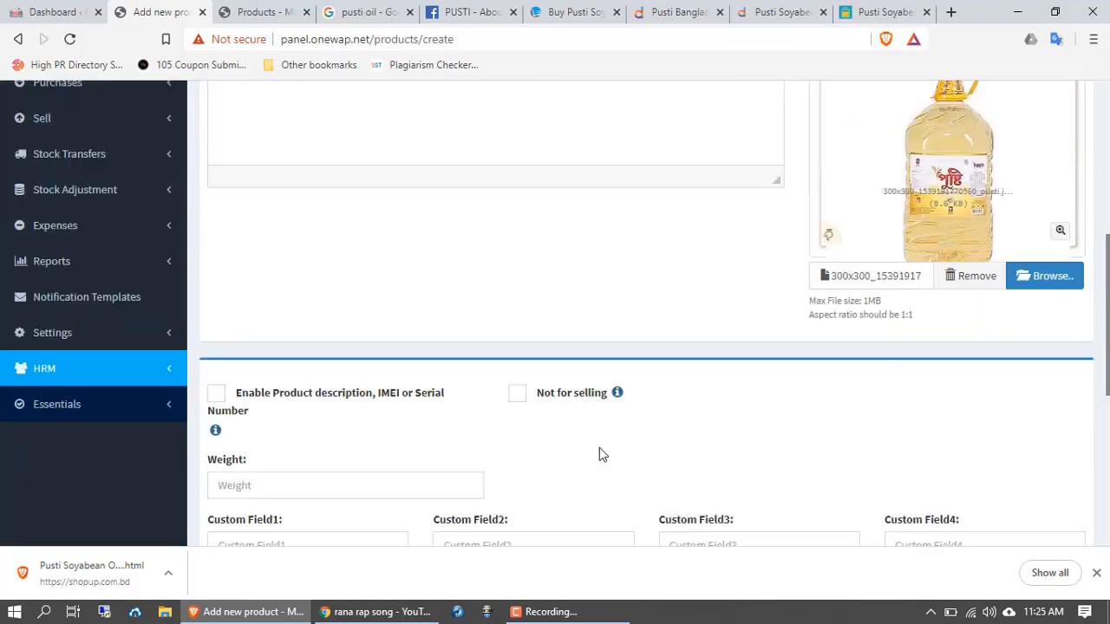
click(575, 486)
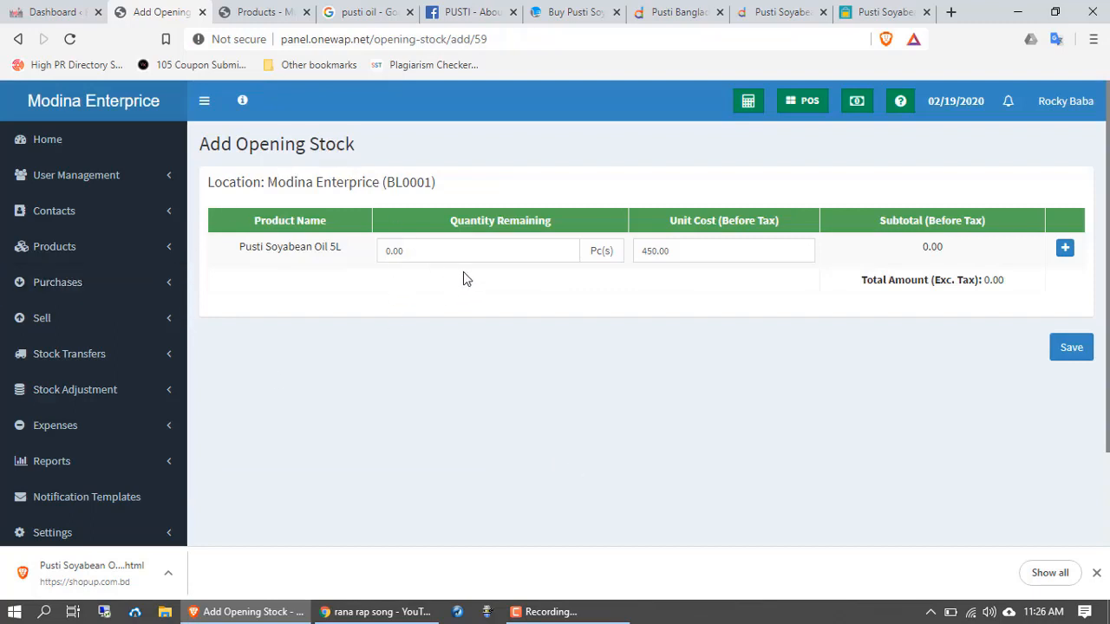
Step: Enter 20 as the quantity remaining at 450.00 each and save the opening stock
scroll(491, 281, down, 2)
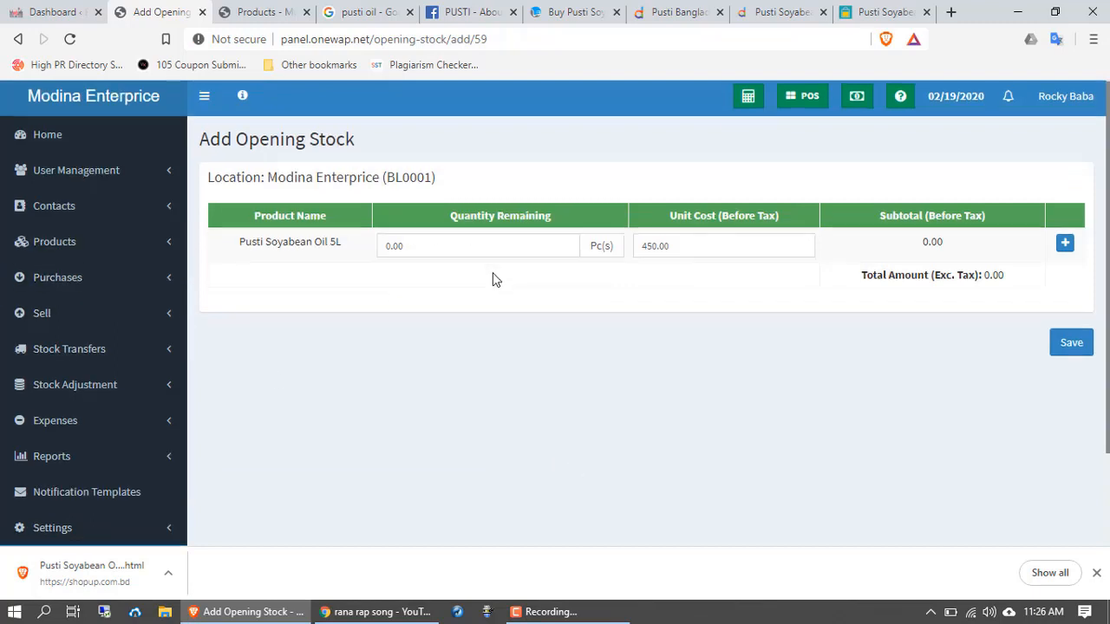
scroll(494, 280, up, 2)
drag(425, 257, 382, 251)
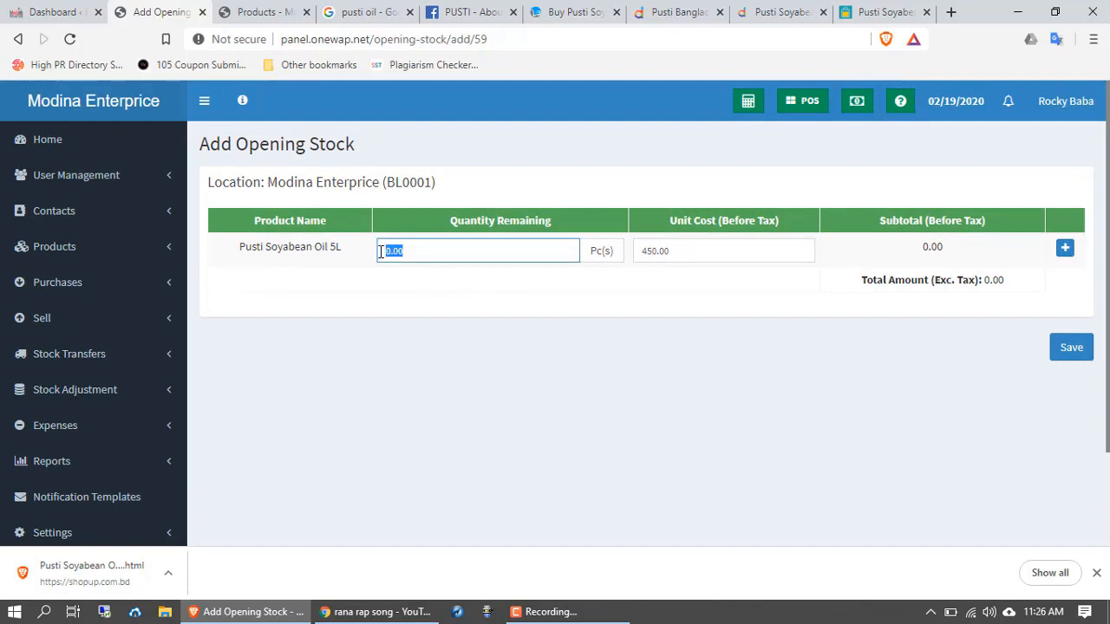
text(20)
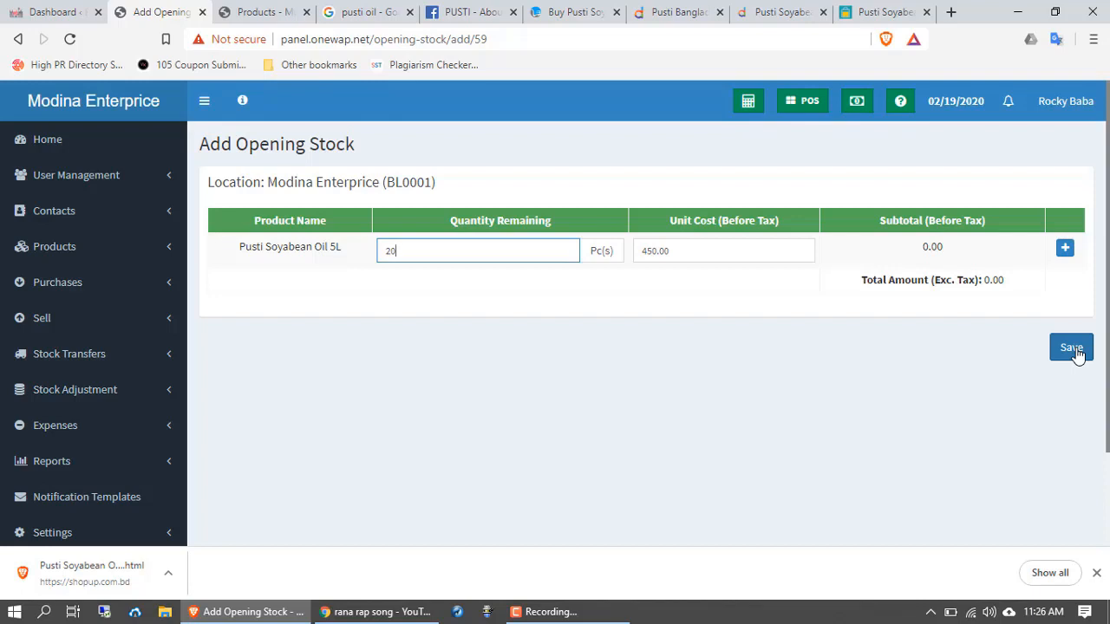
click(1071, 348)
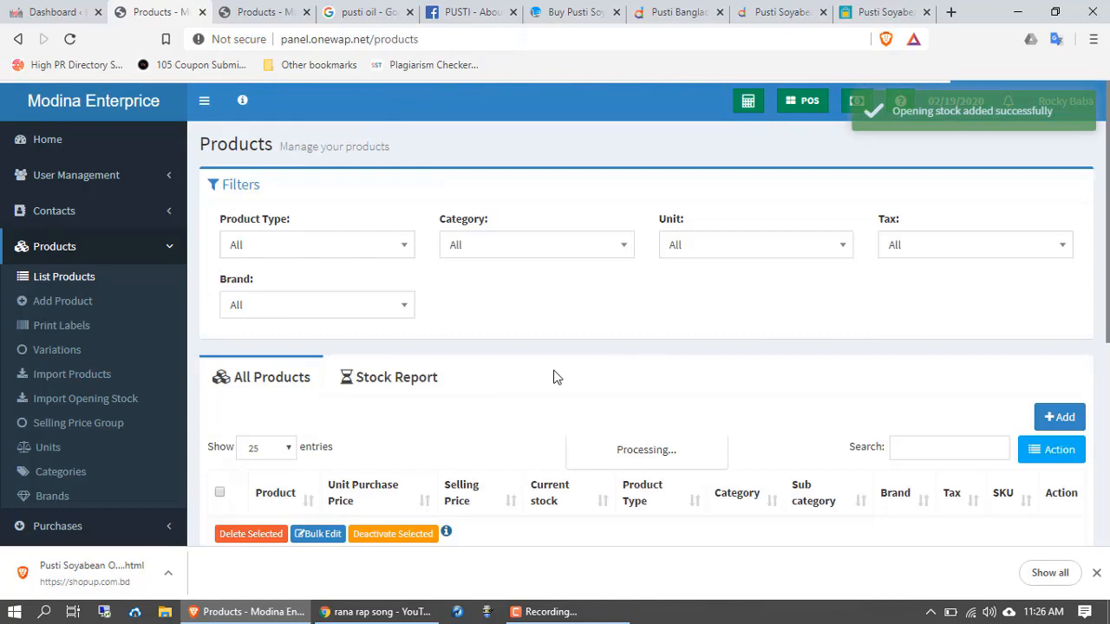
scroll(557, 378, down, 2)
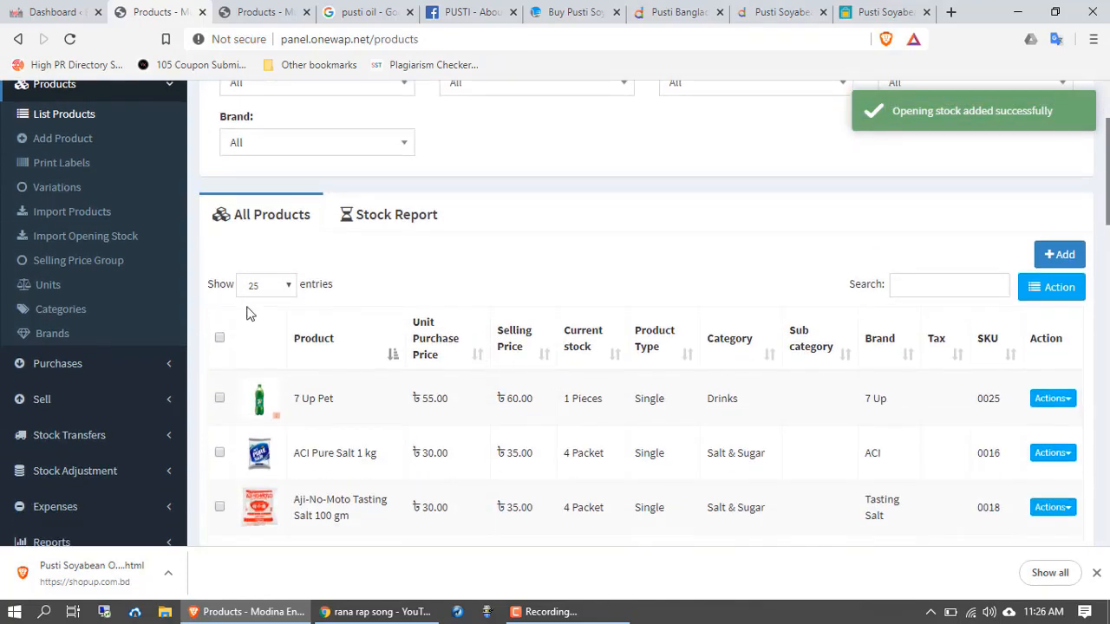
scroll(485, 397, down, 6)
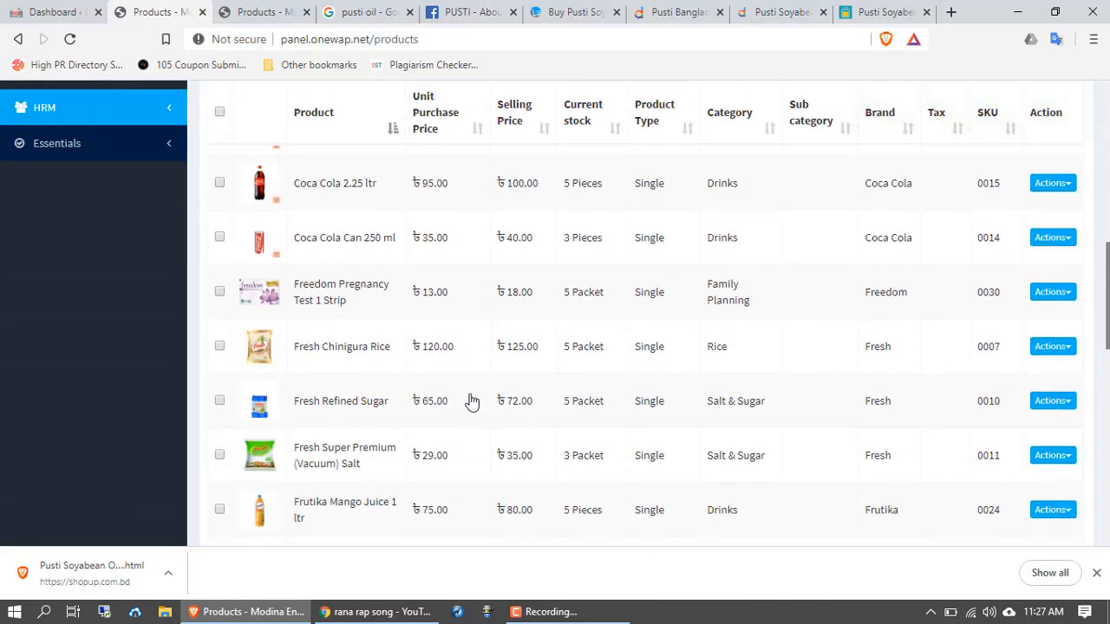
scroll(470, 400, down, 8)
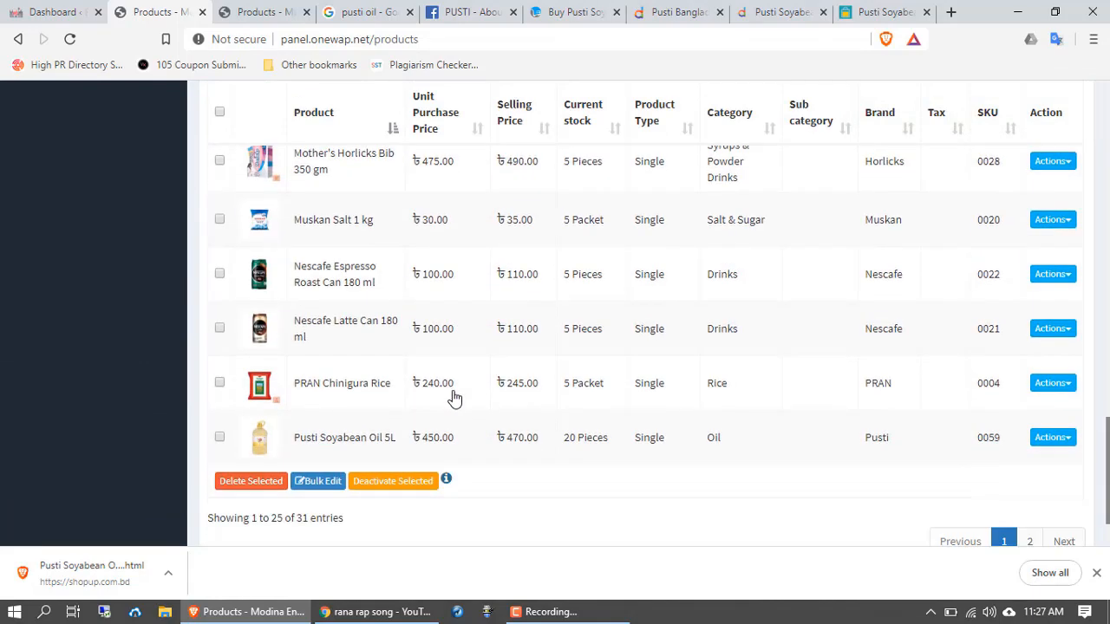
scroll(454, 398, down, 1)
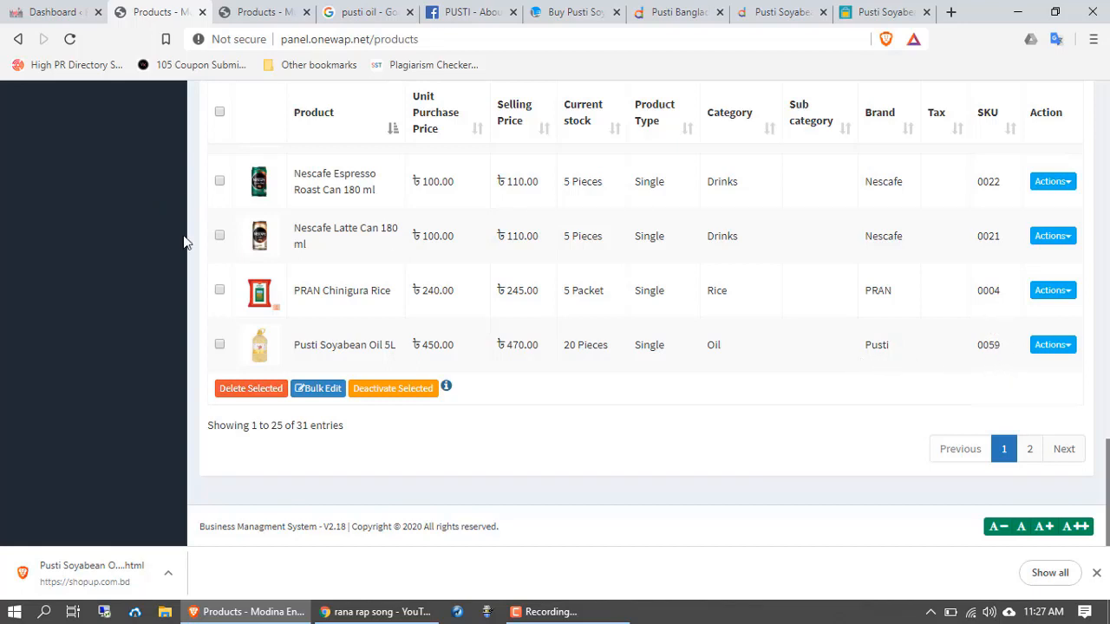
scroll(483, 423, up, 5)
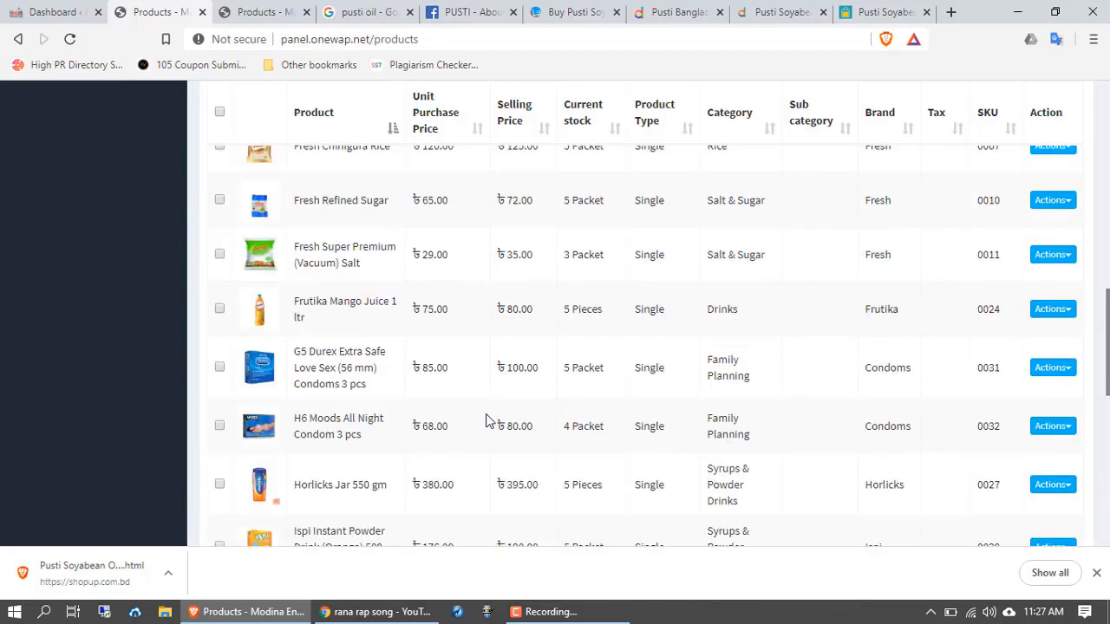
scroll(486, 421, up, 10)
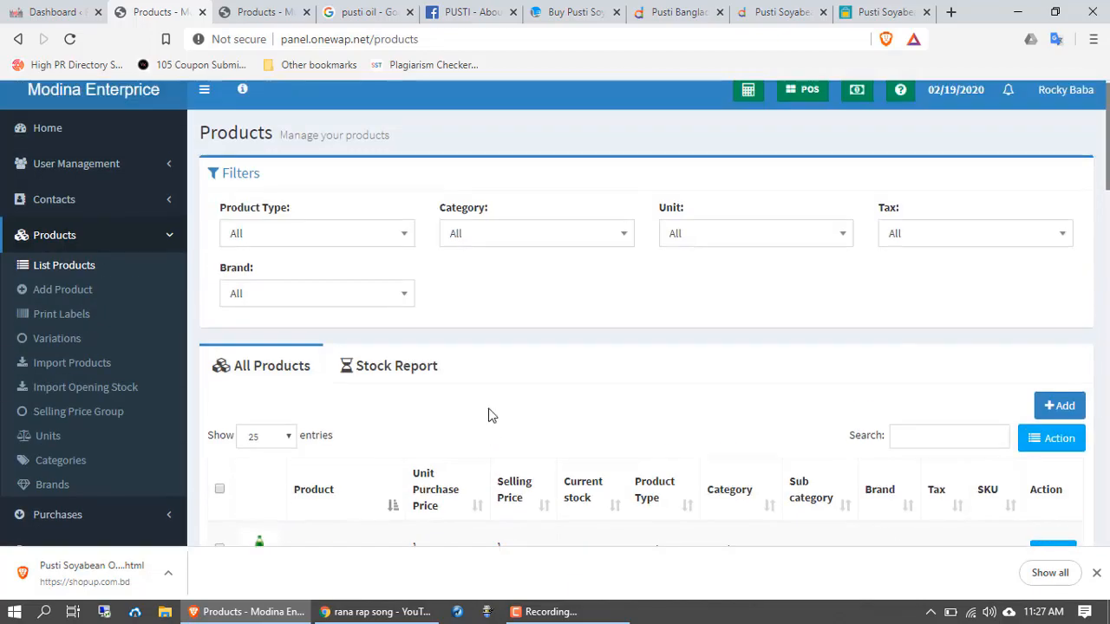
scroll(488, 415, down, 2)
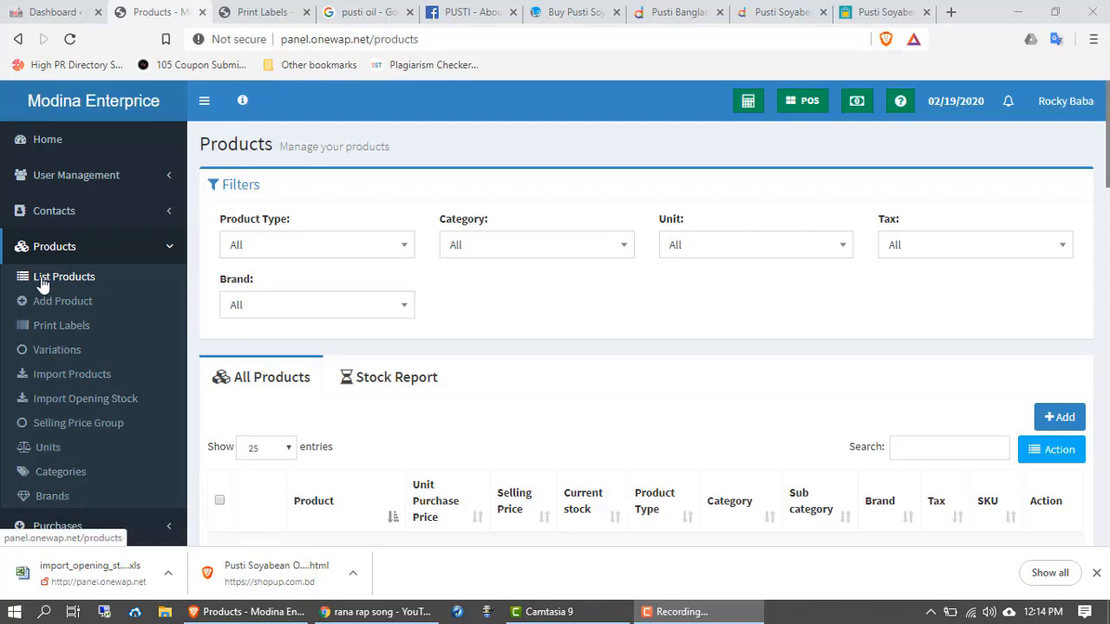
Step: Reload the All Products list from the Products menu
click(70, 255)
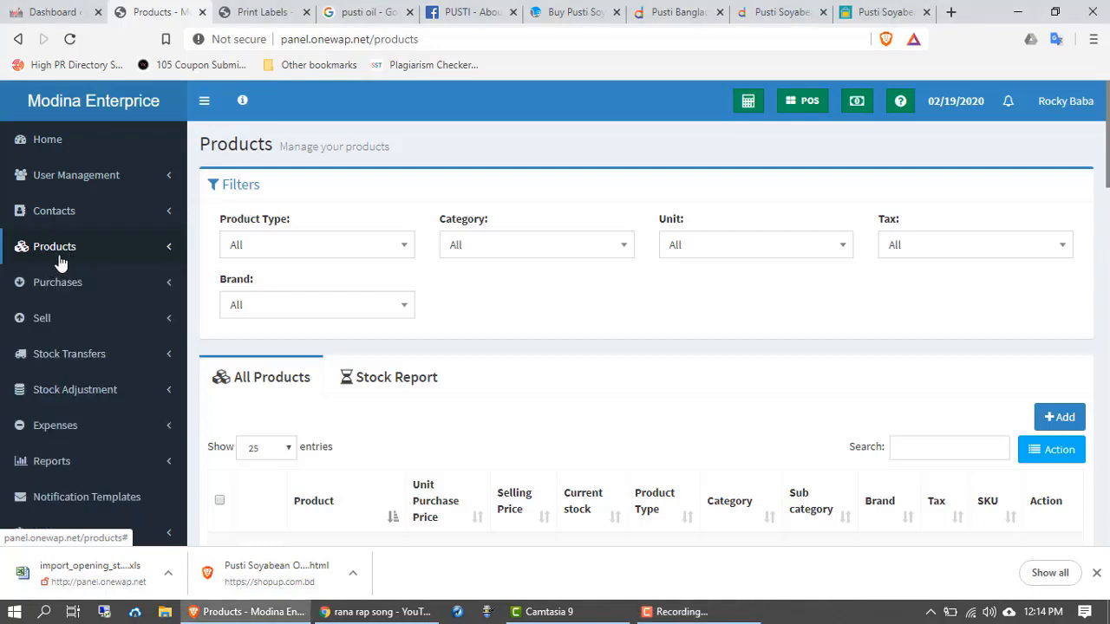
click(64, 258)
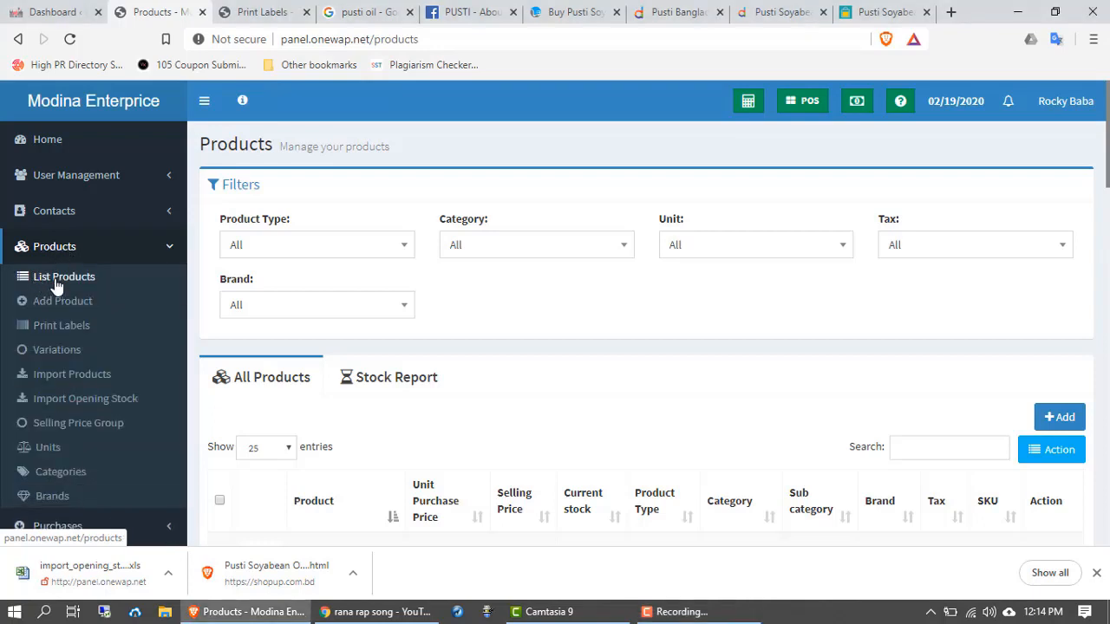
click(56, 277)
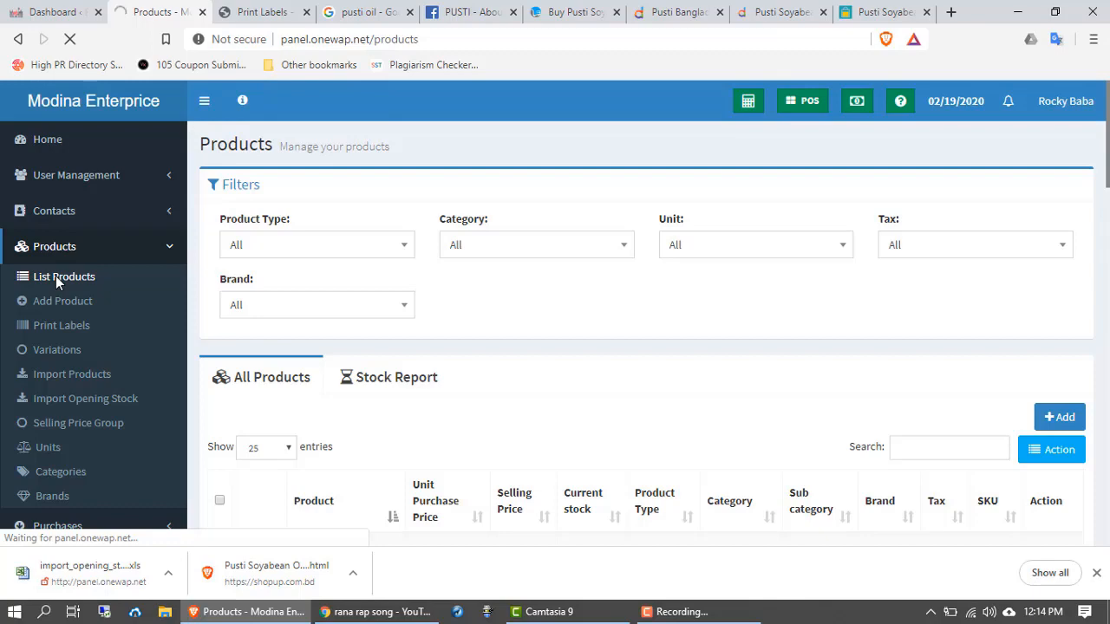
Step: Find 7 Up Pet (SKU 0025) in the list and open its Actions dropdown
scroll(56, 275, down, 1)
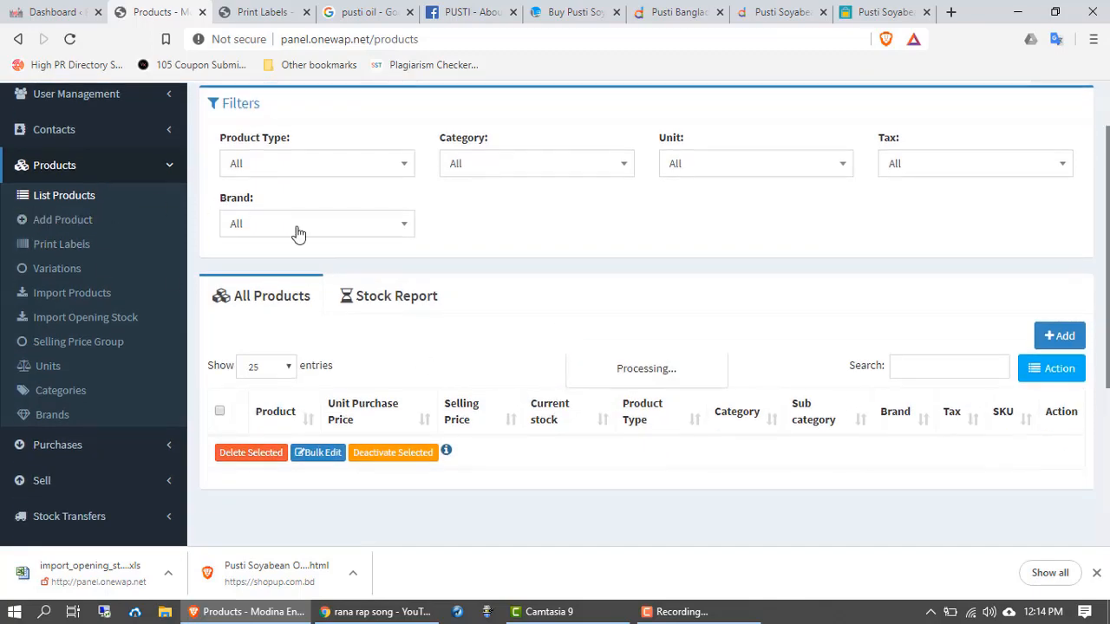
scroll(435, 368, down, 2)
scroll(435, 374, down, 1)
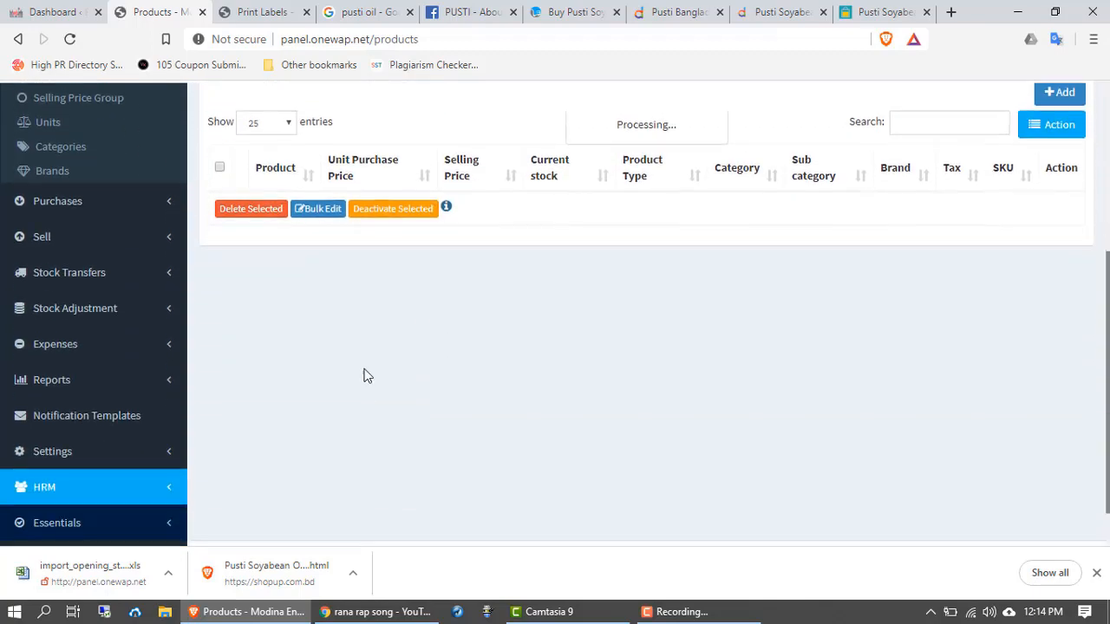
scroll(365, 373, up, 4)
scroll(349, 347, down, 3)
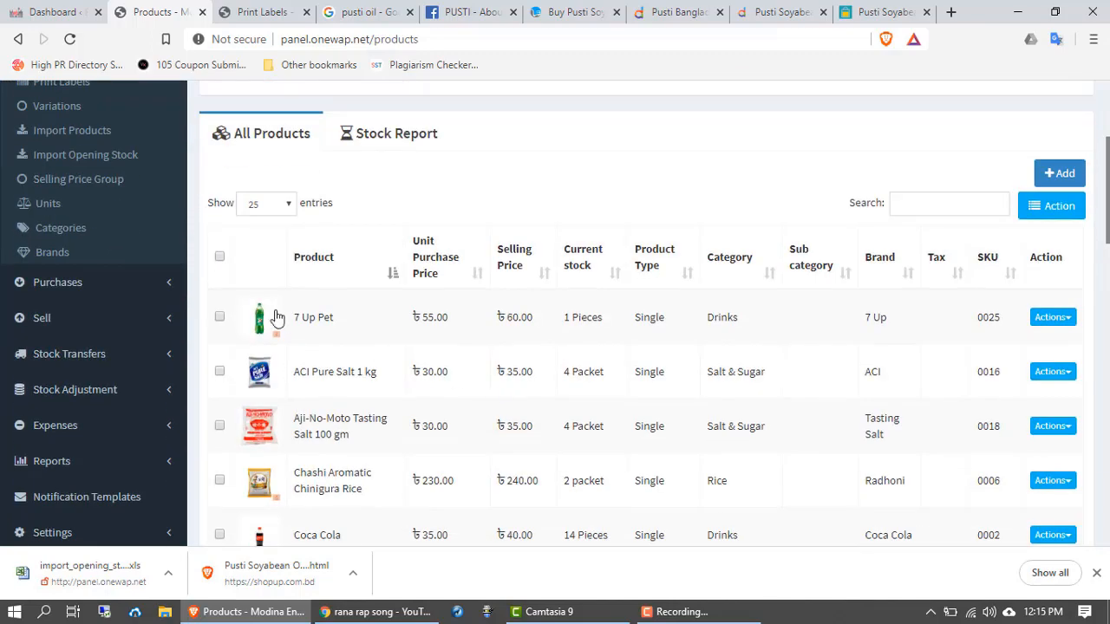
scroll(286, 317, down, 1)
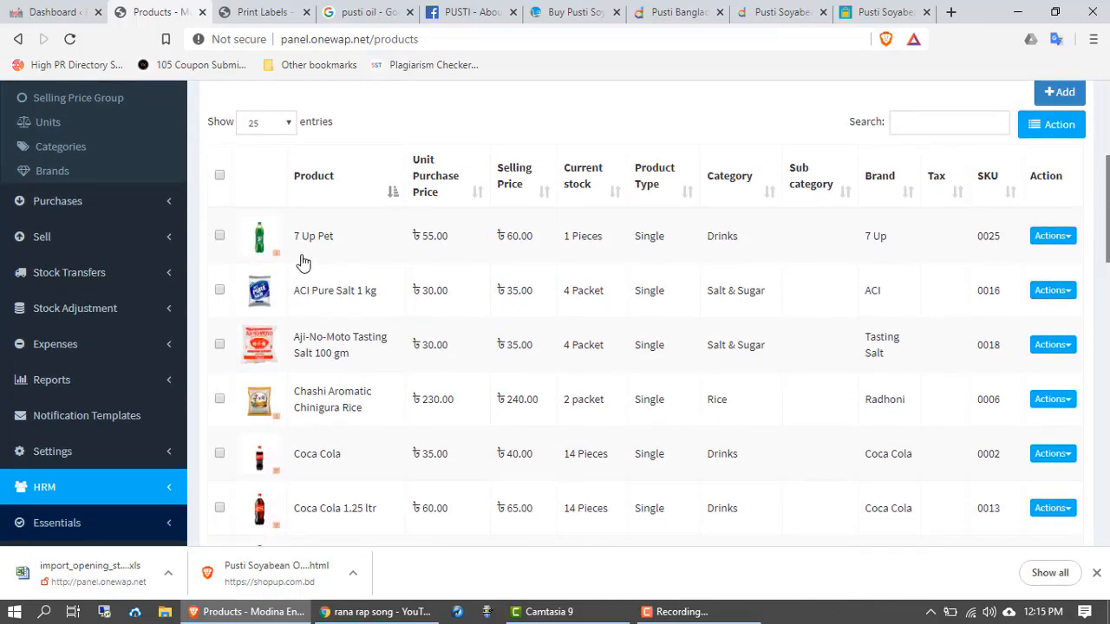
scroll(320, 260, down, 2)
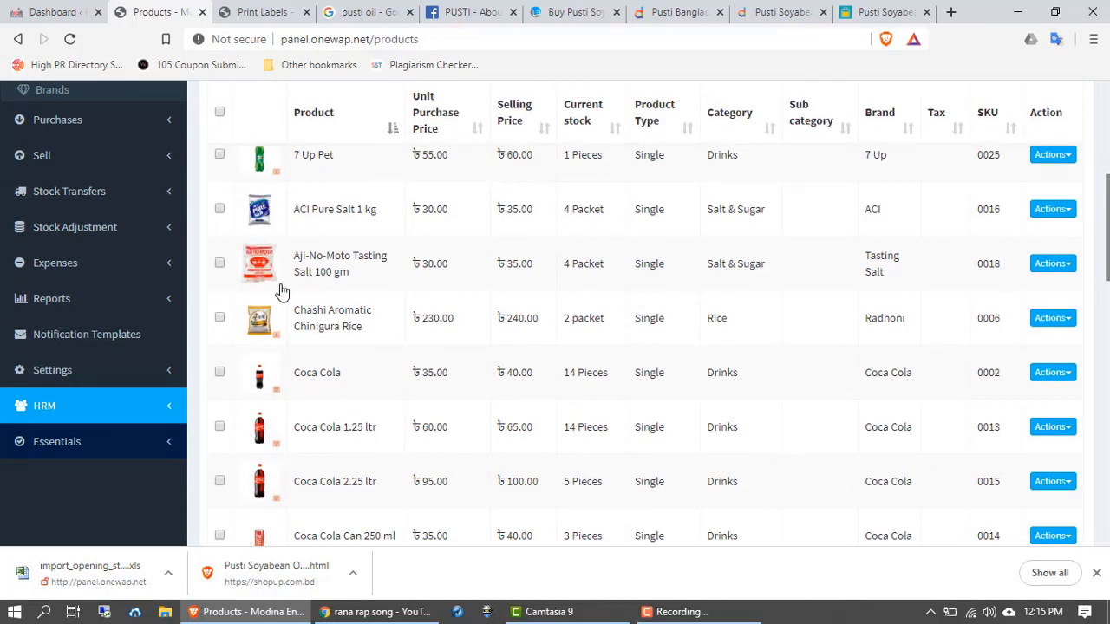
scroll(294, 351, up, 4)
scroll(274, 322, down, 7)
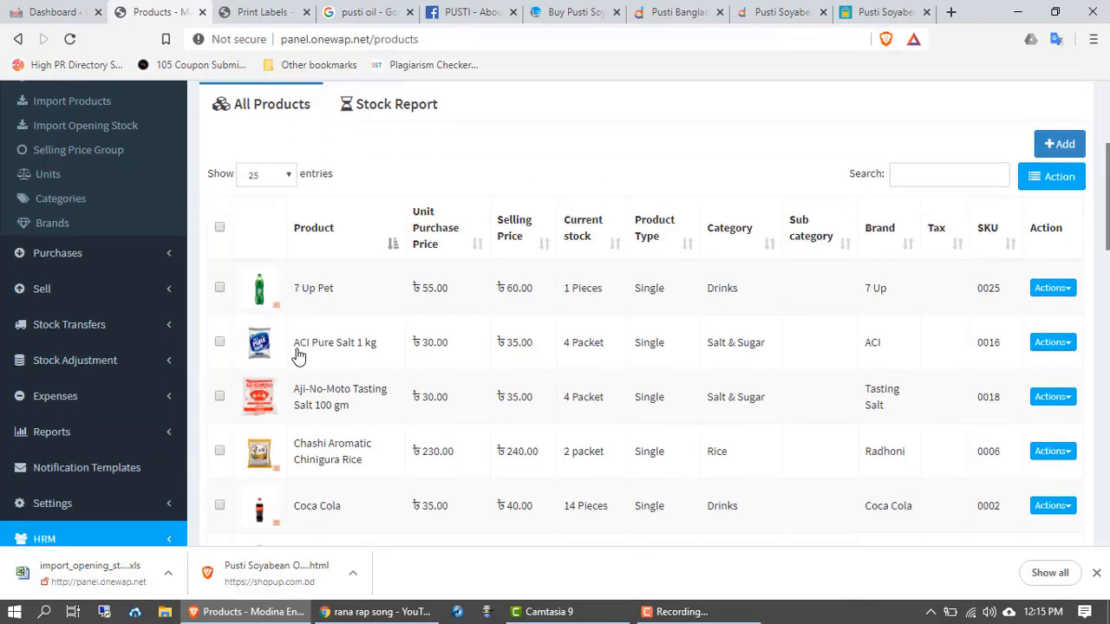
scroll(297, 355, down, 5)
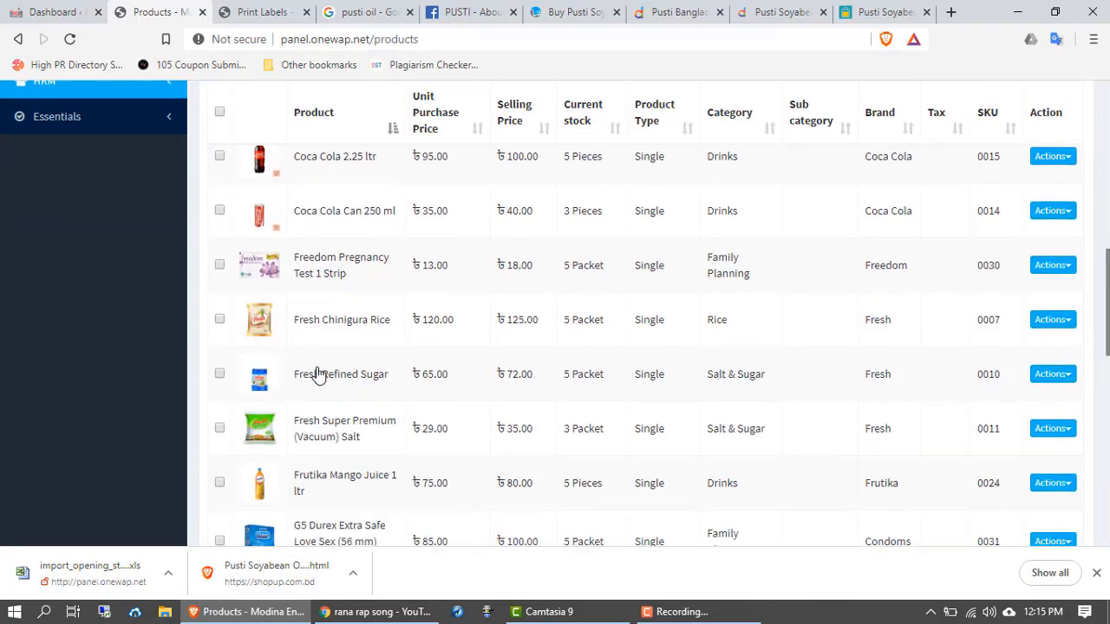
scroll(318, 376, down, 2)
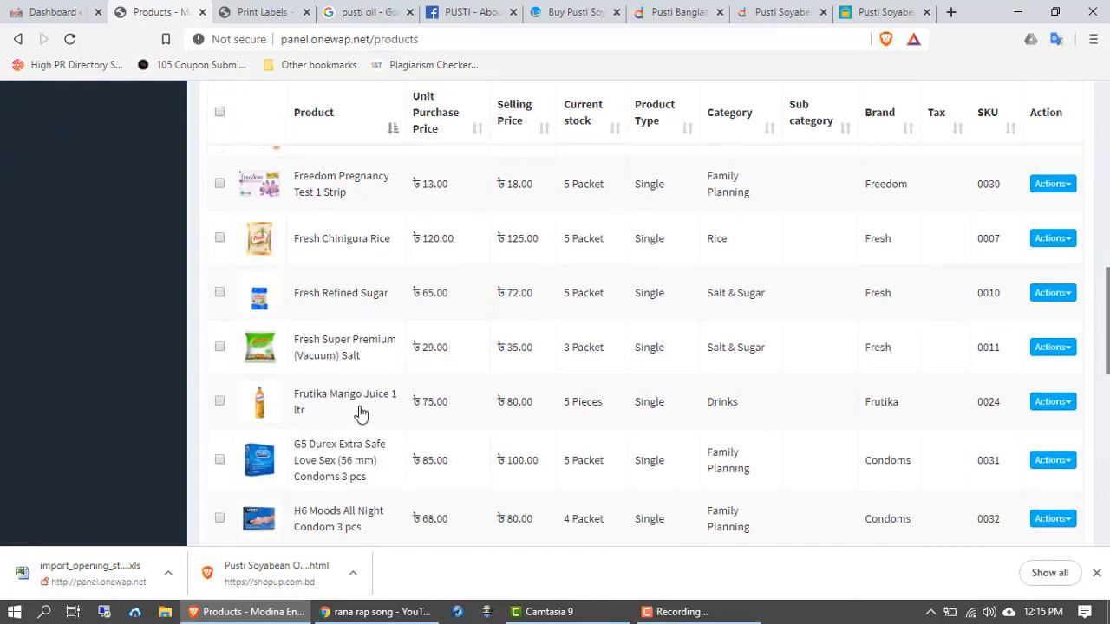
scroll(334, 438, down, 8)
scroll(332, 443, down, 6)
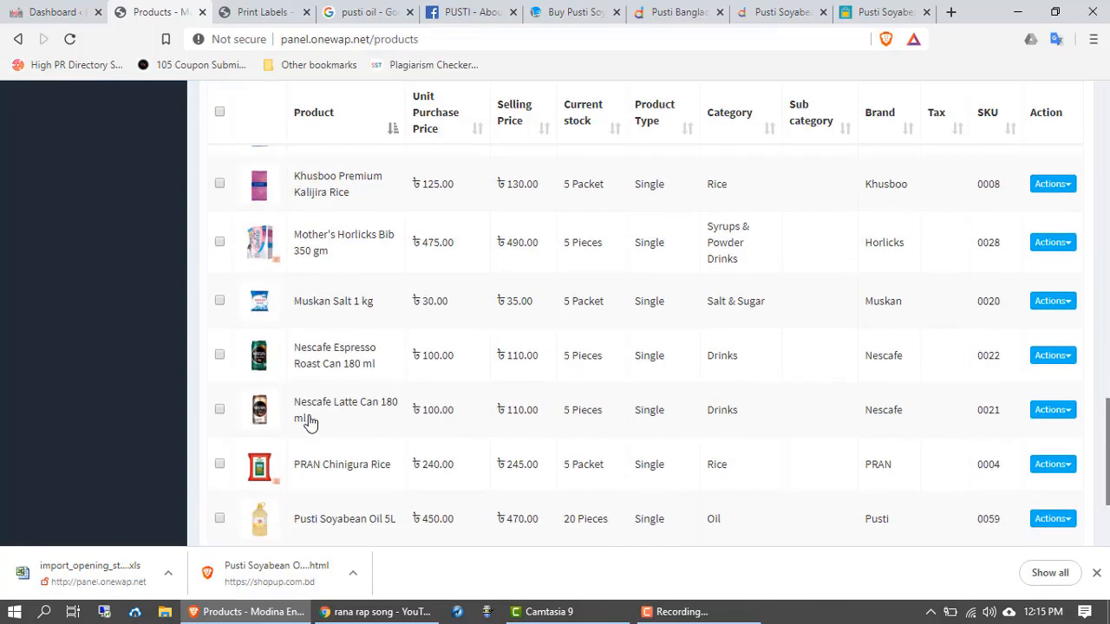
scroll(312, 422, up, 3)
scroll(295, 434, down, 8)
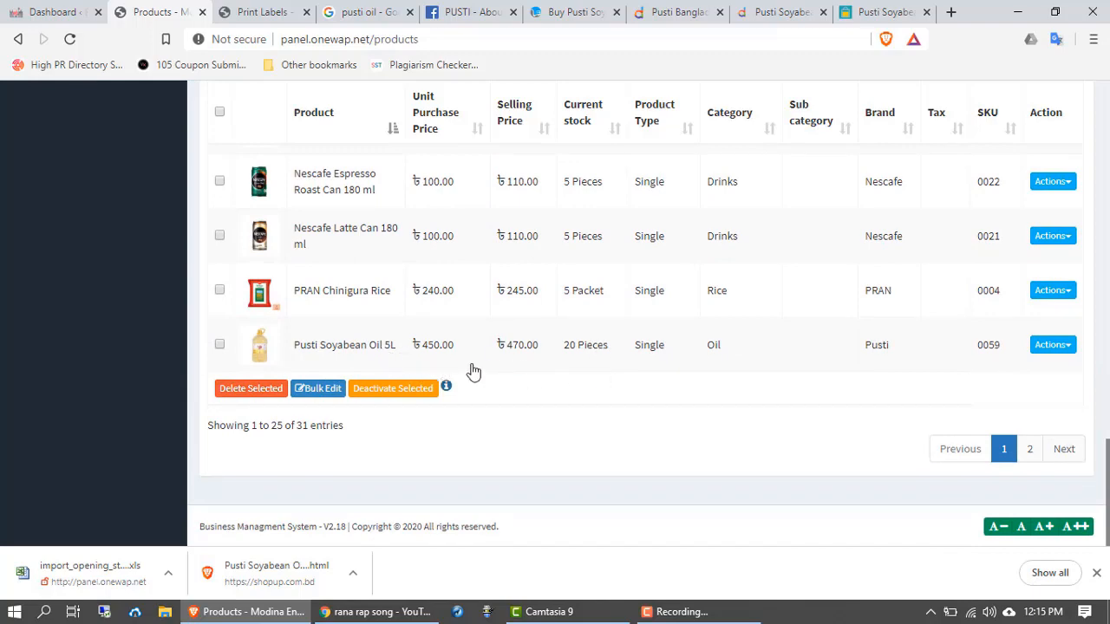
scroll(548, 379, up, 18)
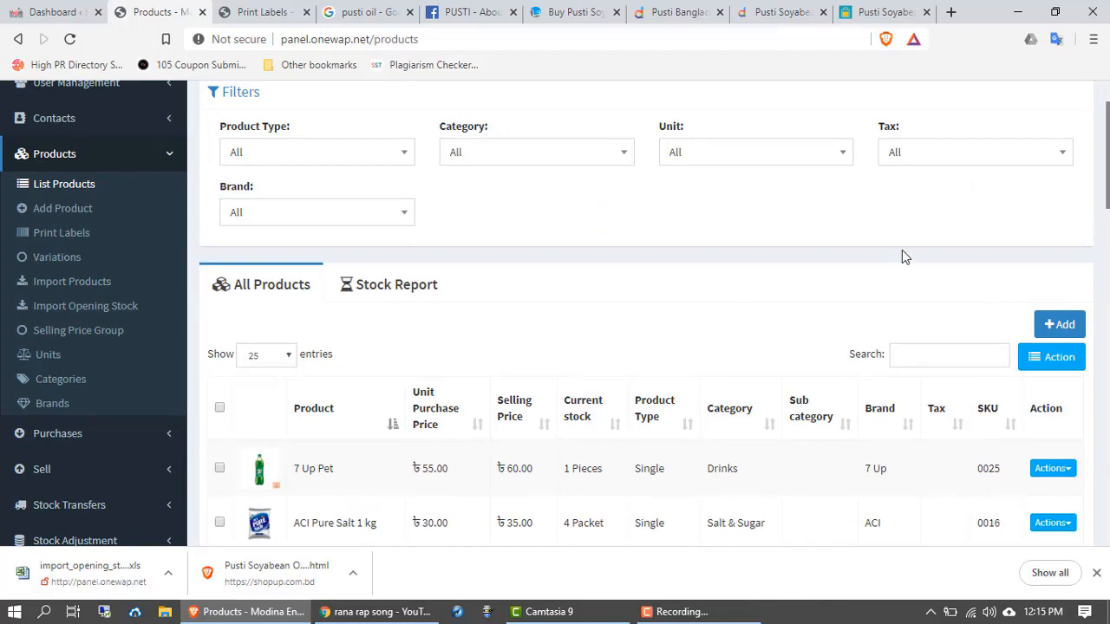
scroll(1030, 296, down, 1)
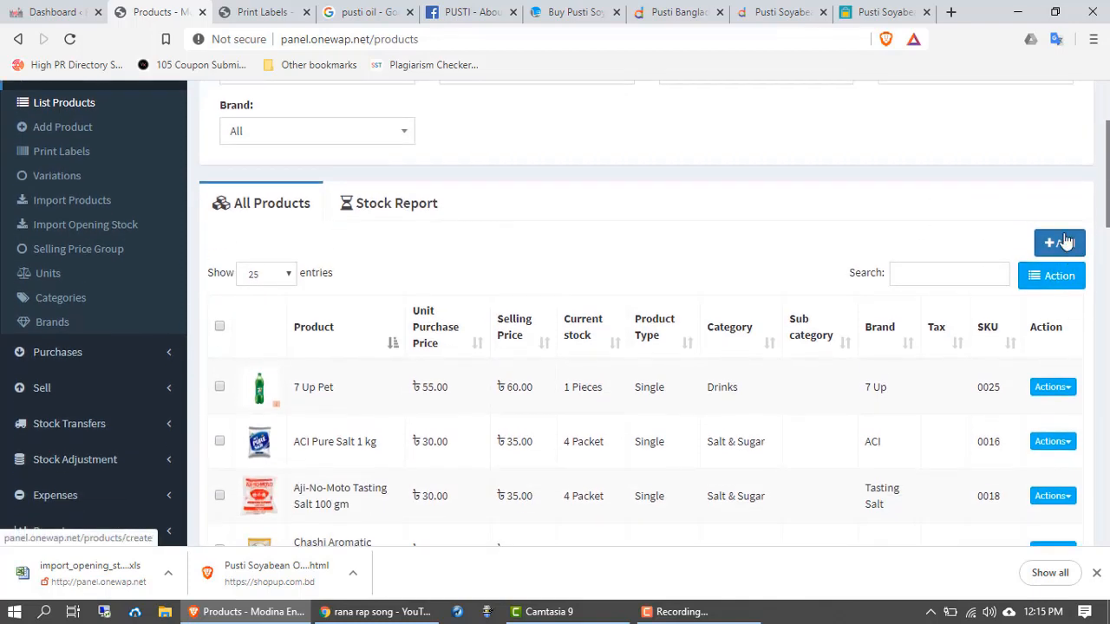
scroll(564, 325, down, 1)
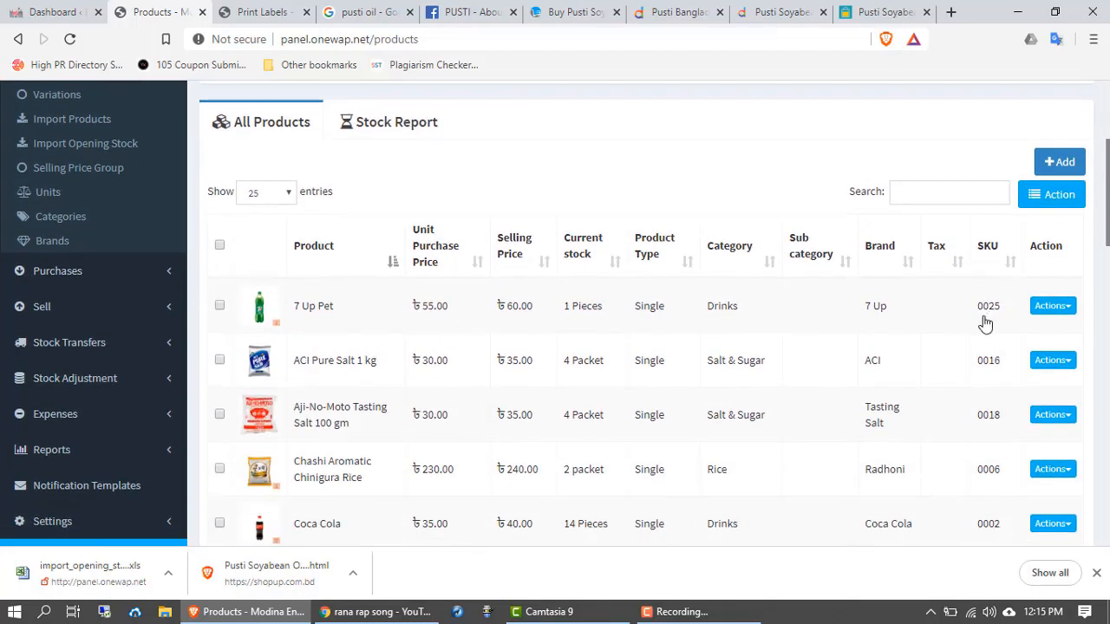
click(1069, 314)
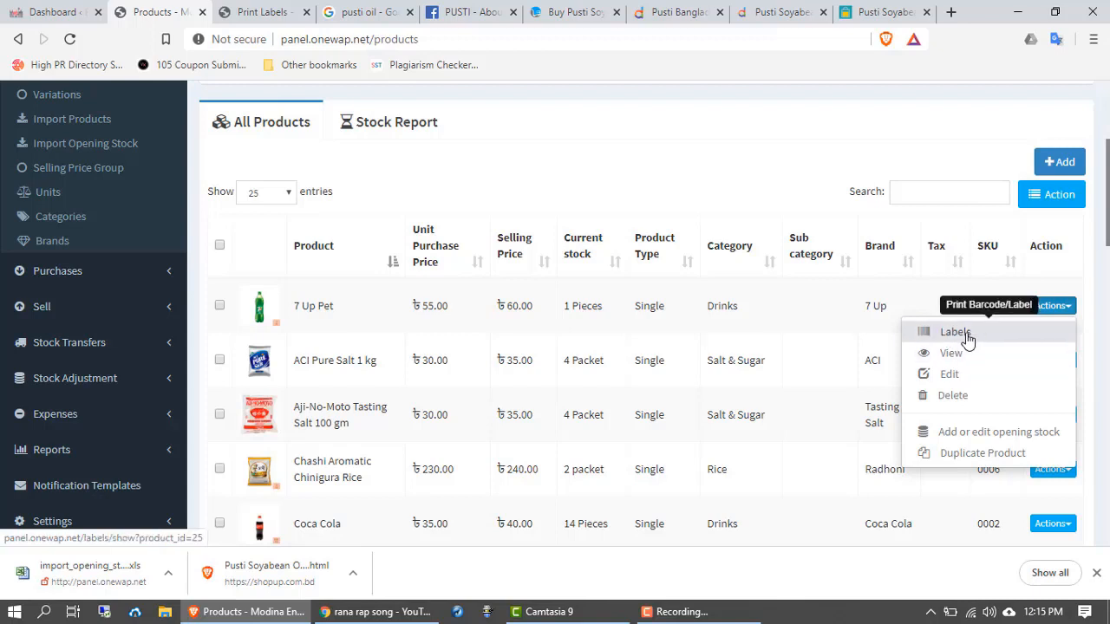
Step: Open barcode label printing for 7 Up Pet and set the label count to 50
click(969, 337)
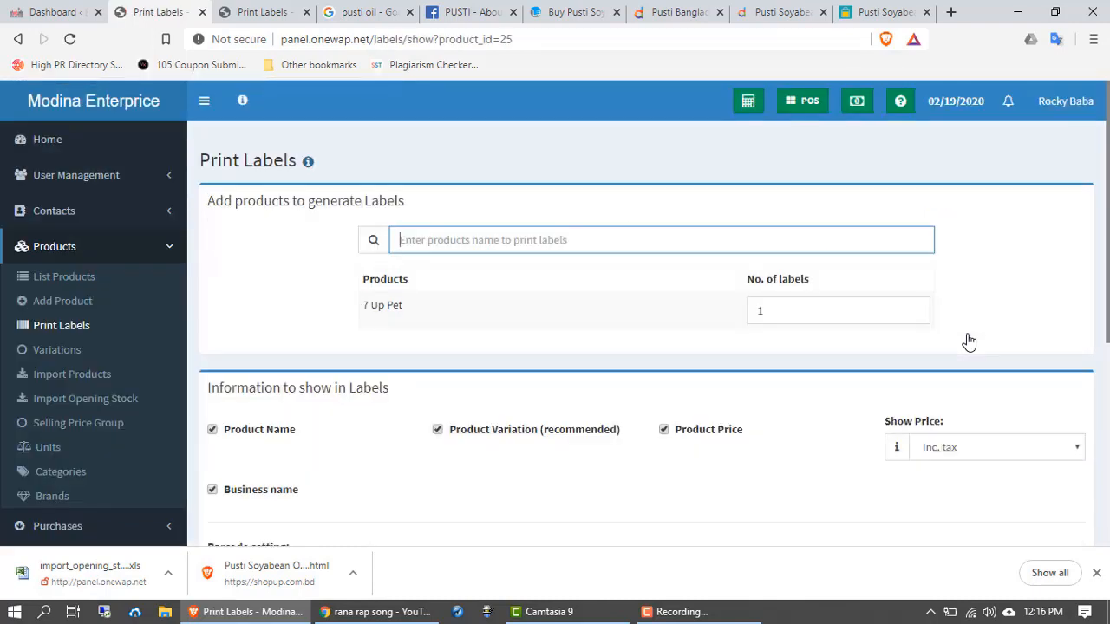
scroll(313, 285, down, 1)
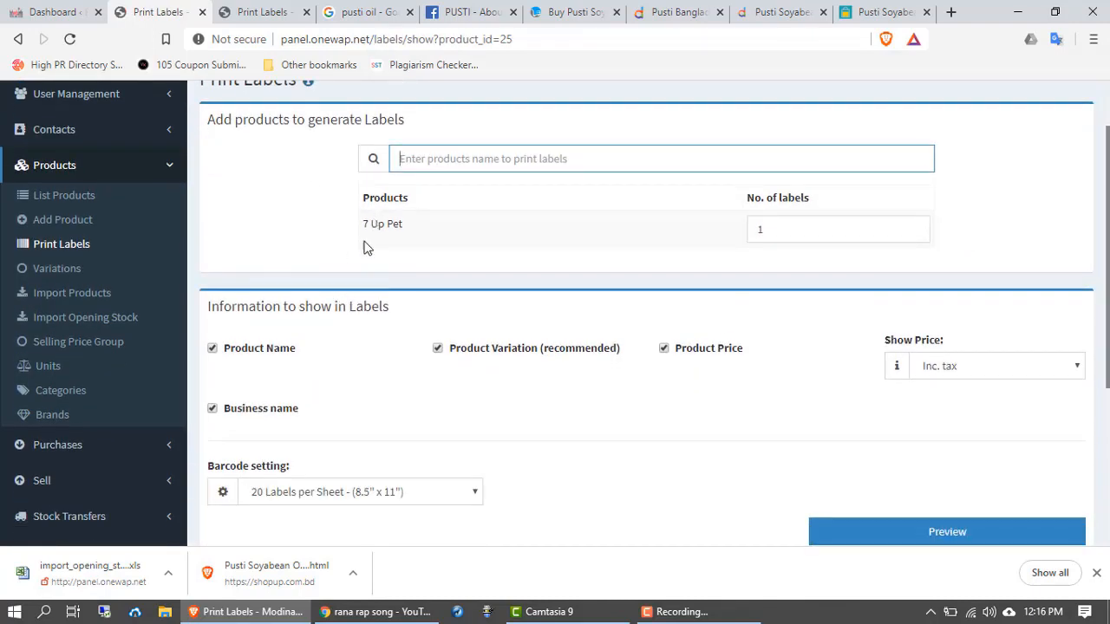
double_click(754, 229)
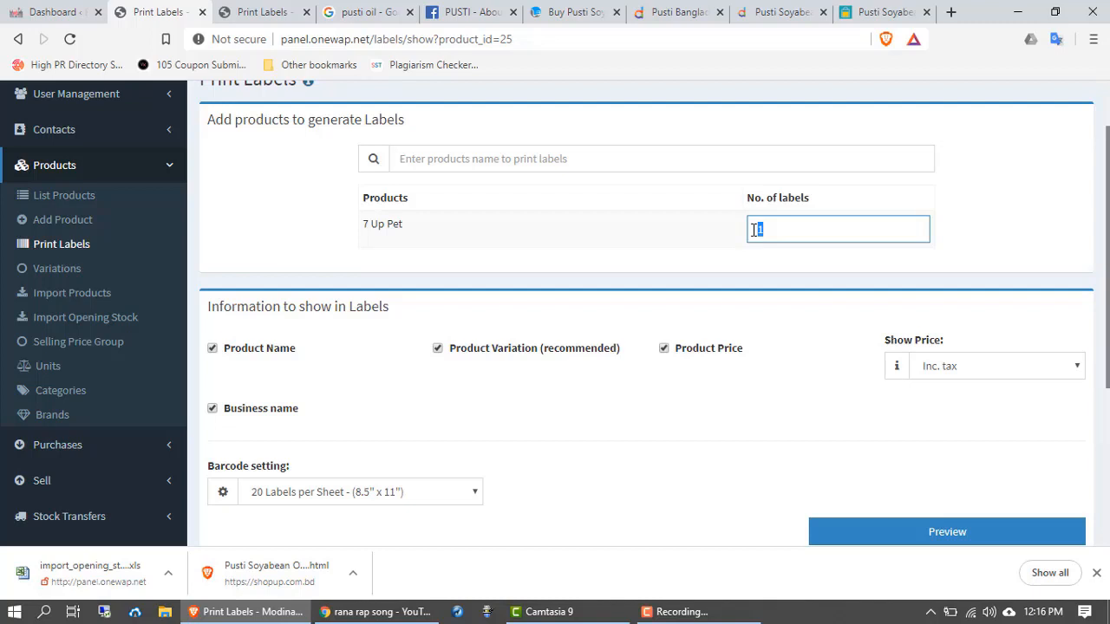
text(50)
Step: Keep the barcode sheet layout at 20 Labels per Sheet (8.5" x 11")
scroll(594, 399, down, 1)
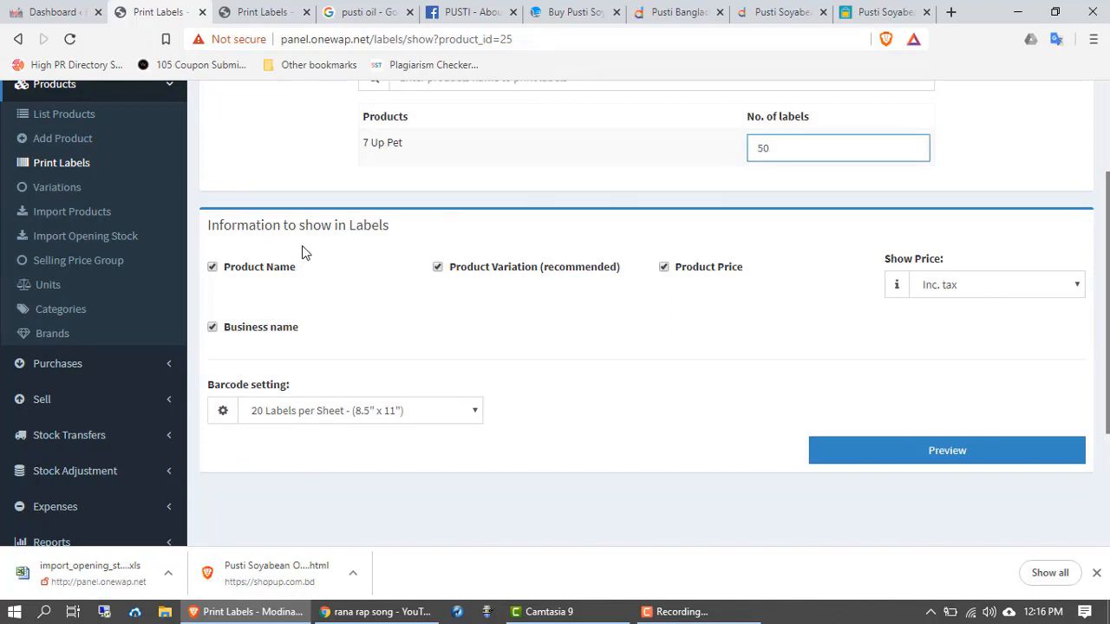
scroll(272, 294, down, 1)
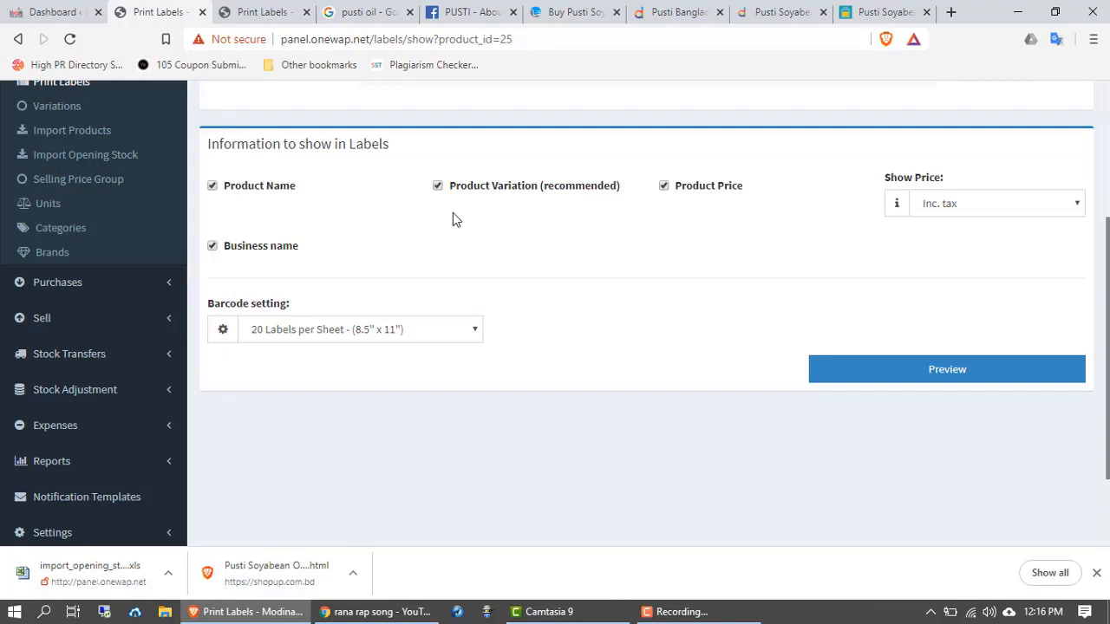
scroll(489, 338, down, 1)
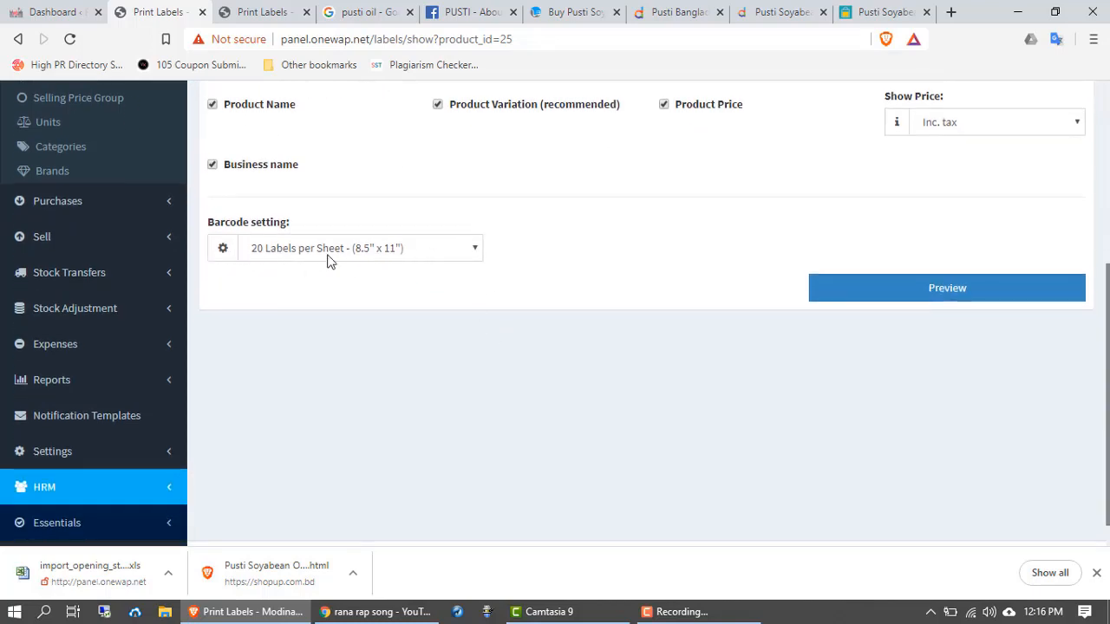
click(435, 252)
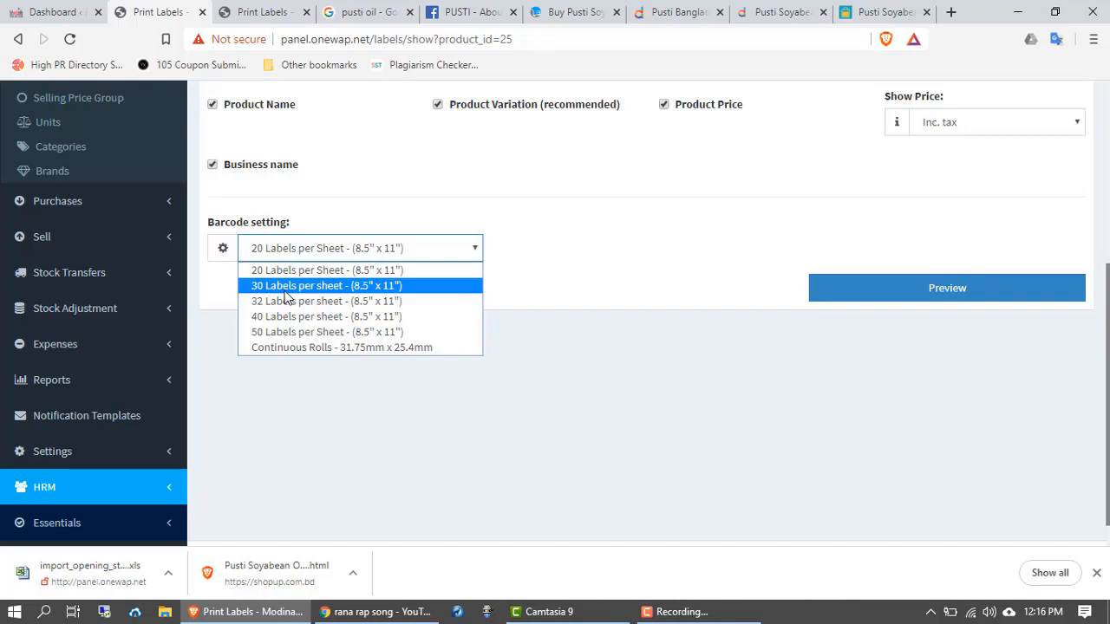
click(330, 270)
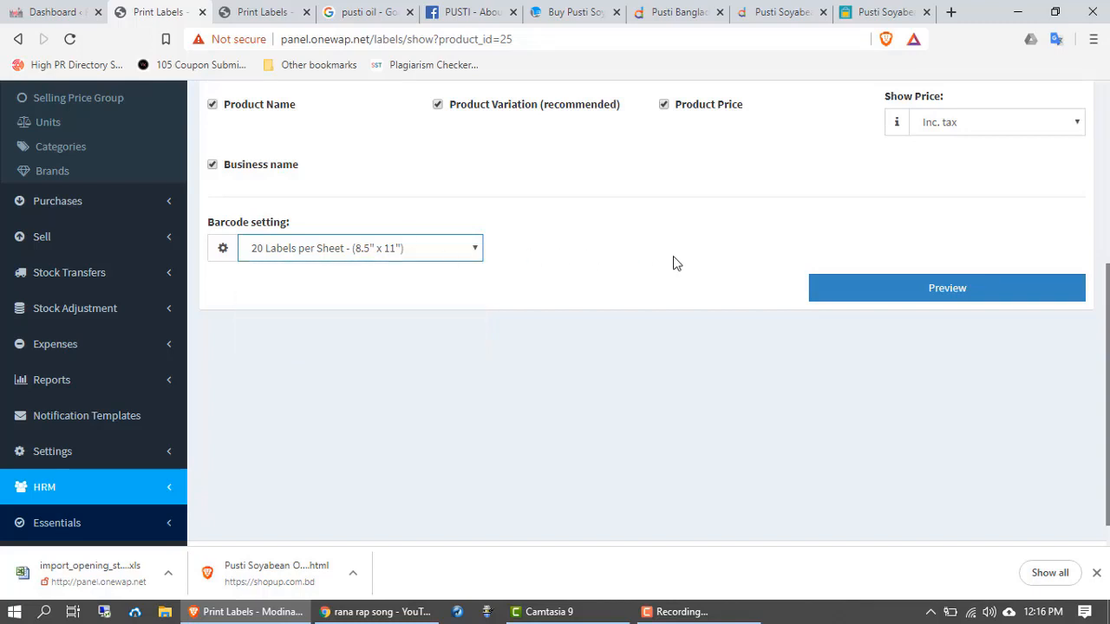
scroll(706, 226, up, 1)
scroll(817, 283, down, 1)
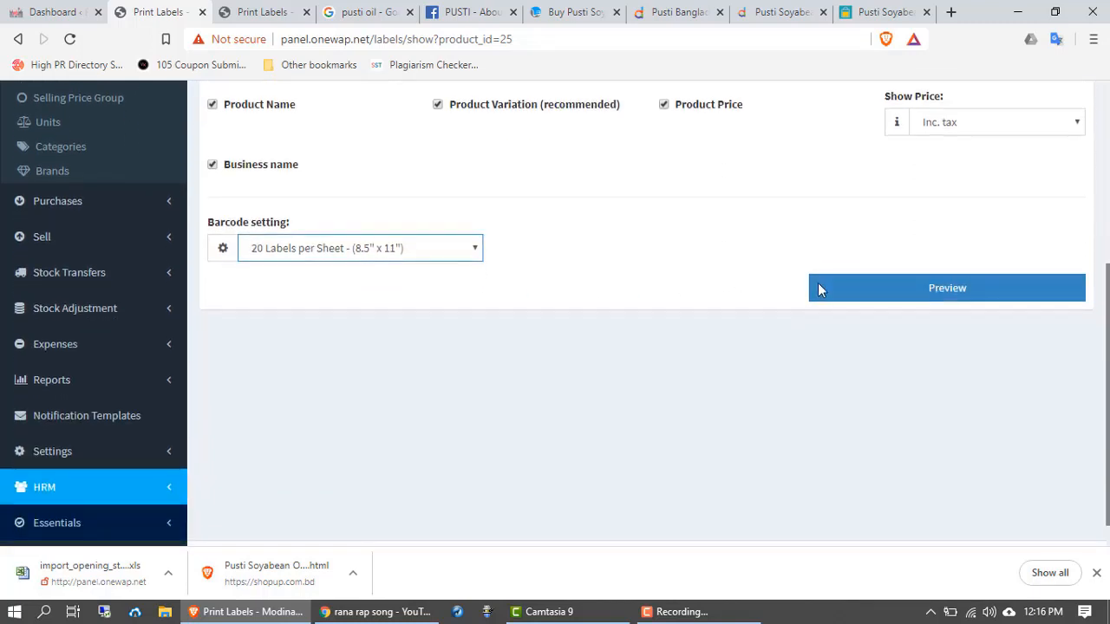
click(947, 296)
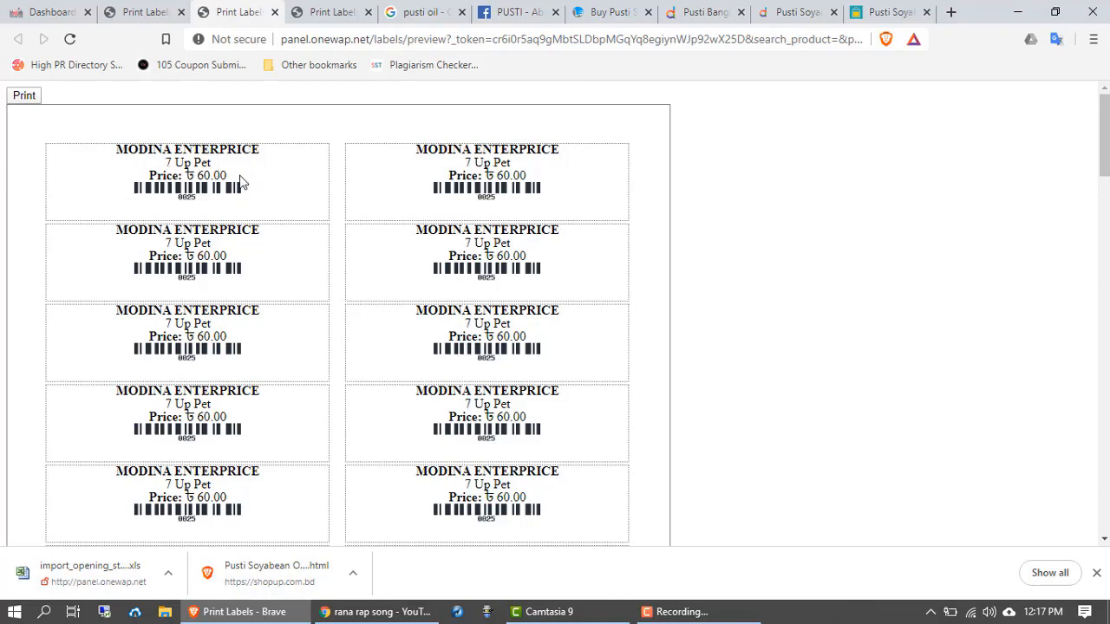
scroll(165, 239, down, 1)
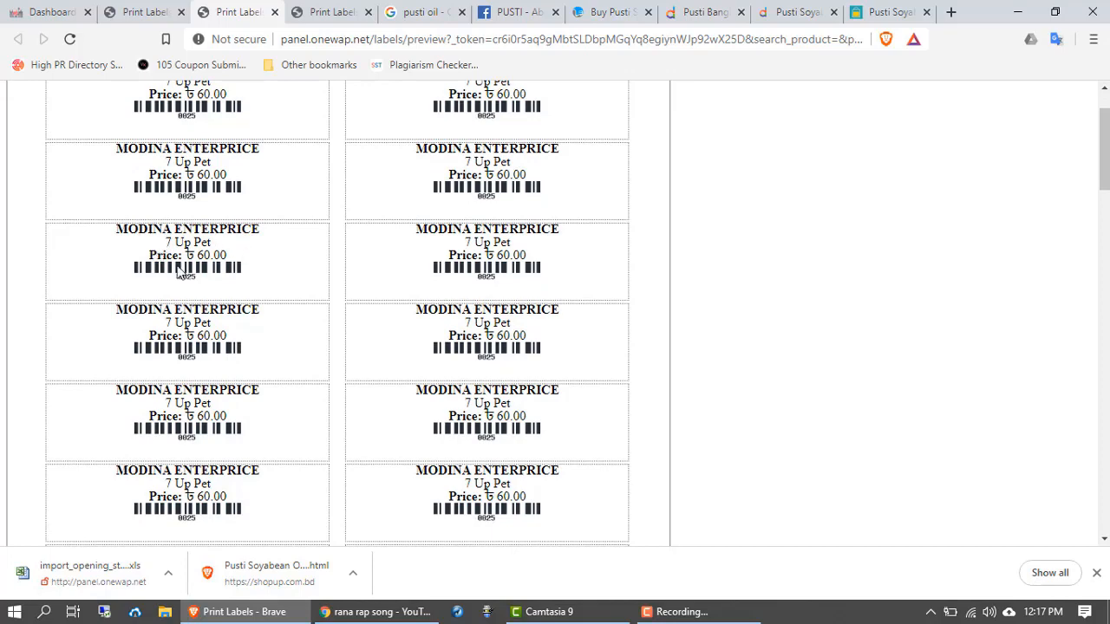
scroll(181, 274, down, 1)
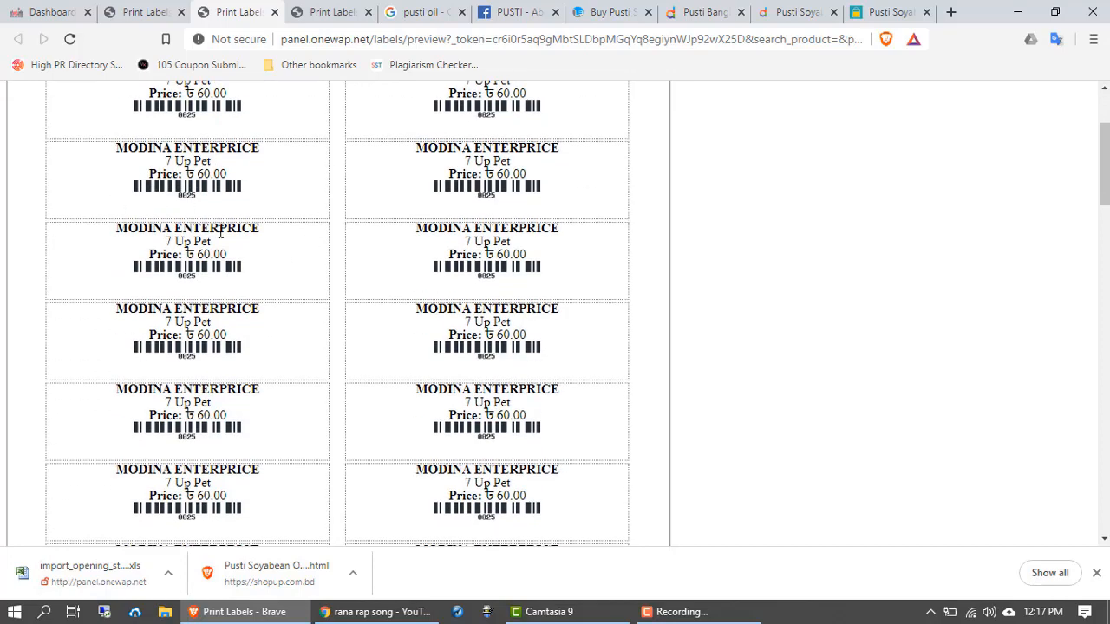
scroll(193, 303, down, 5)
scroll(199, 312, down, 10)
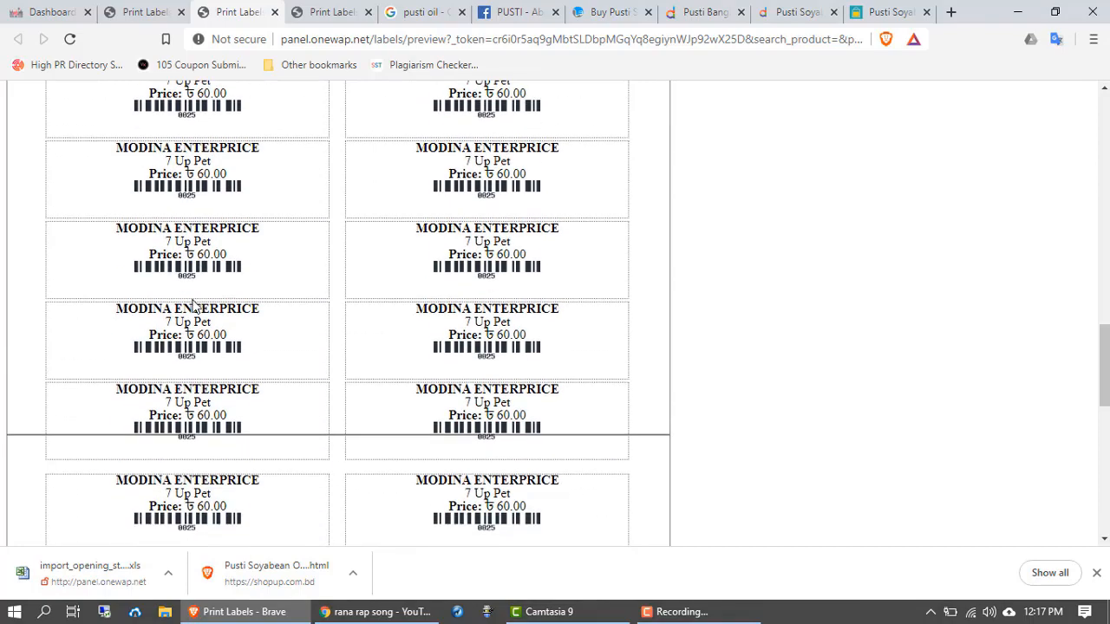
scroll(200, 319, up, 5)
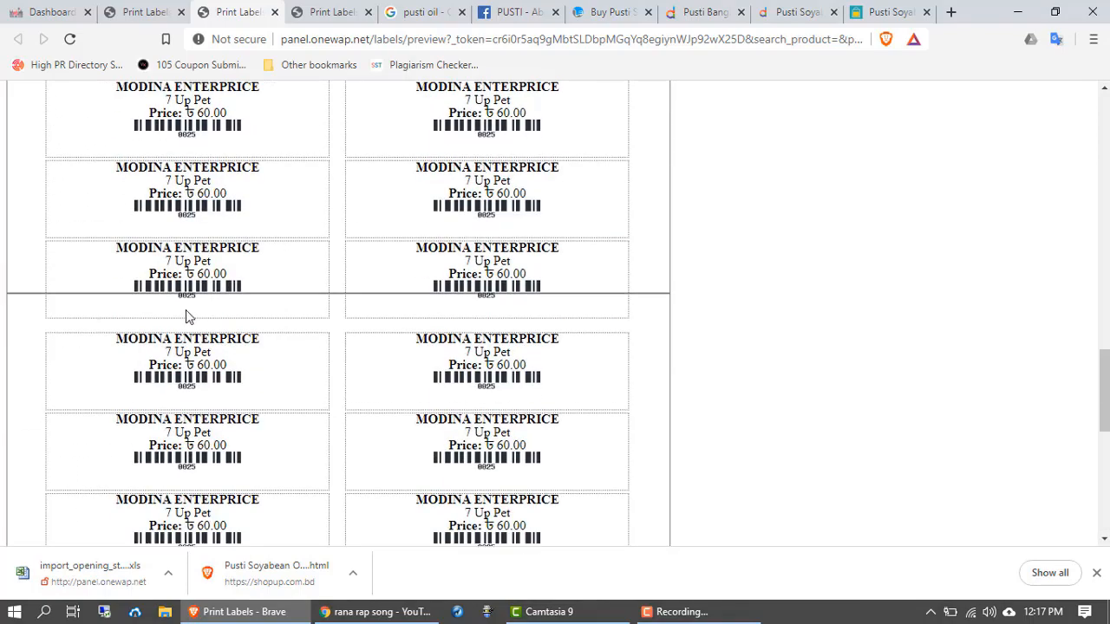
scroll(187, 316, up, 10)
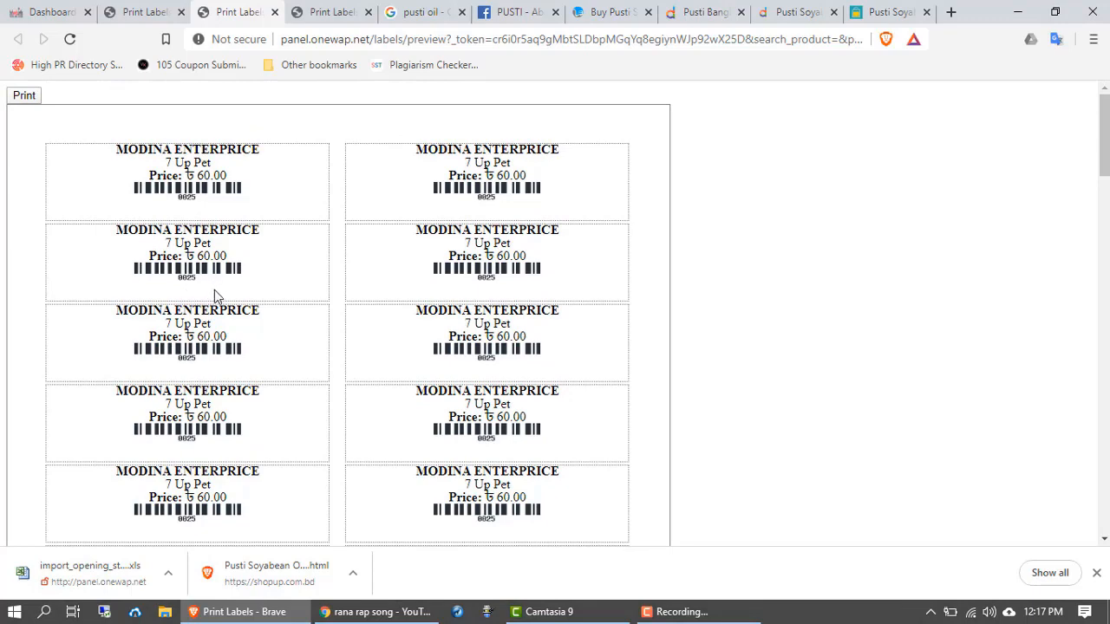
click(274, 12)
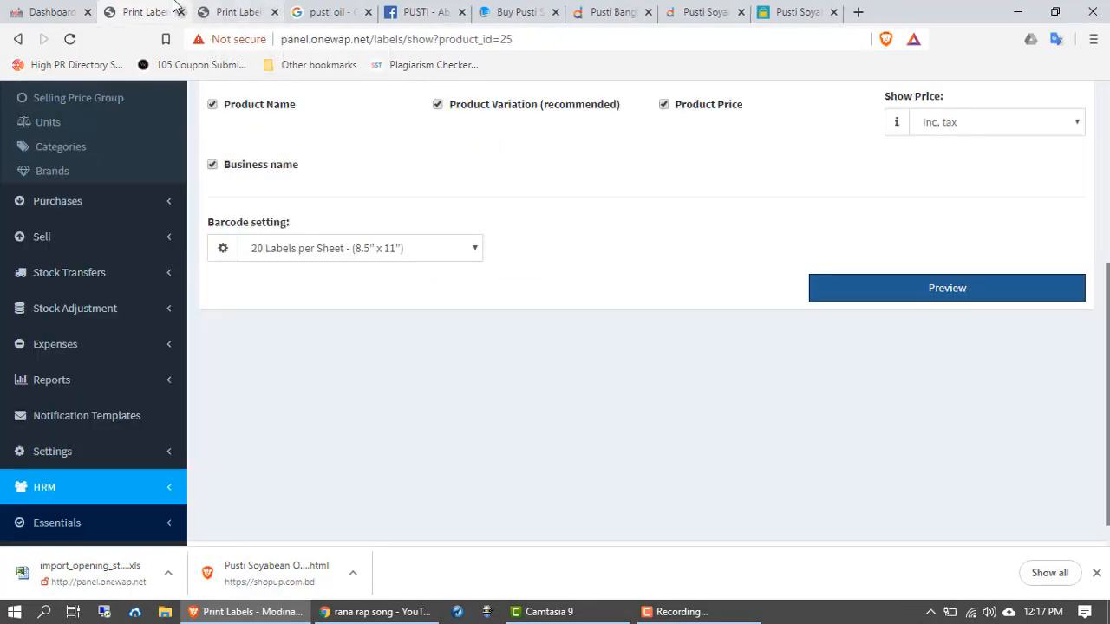
Step: Scroll through the 7 Up Pet Print Labels form to review 50 labels, 20 per sheet
scroll(67, 186, up, 4)
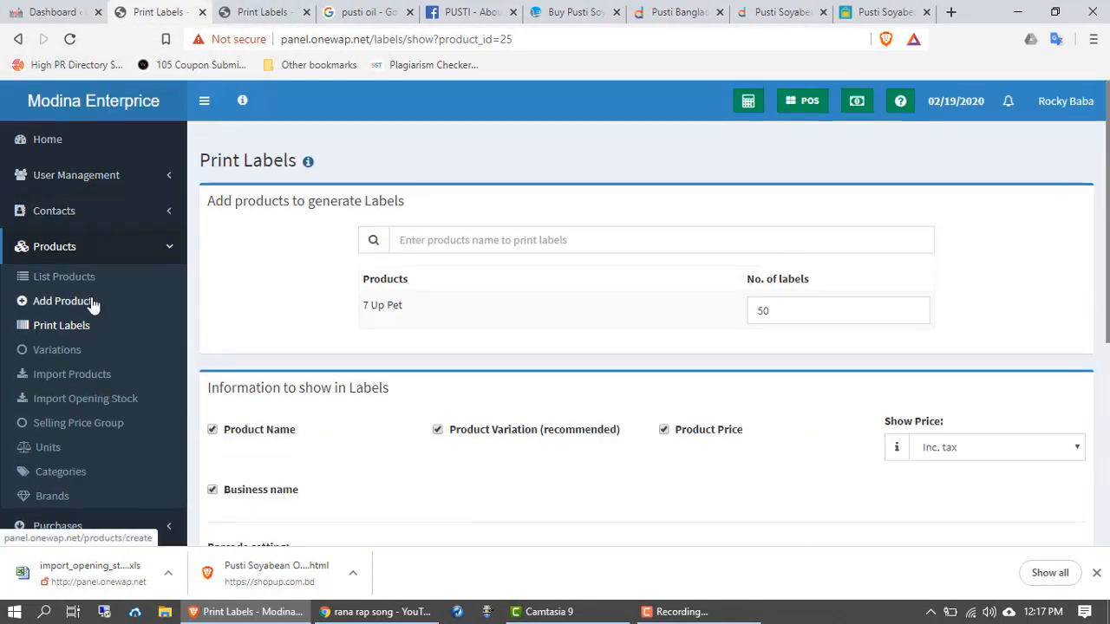
scroll(74, 307, down, 1)
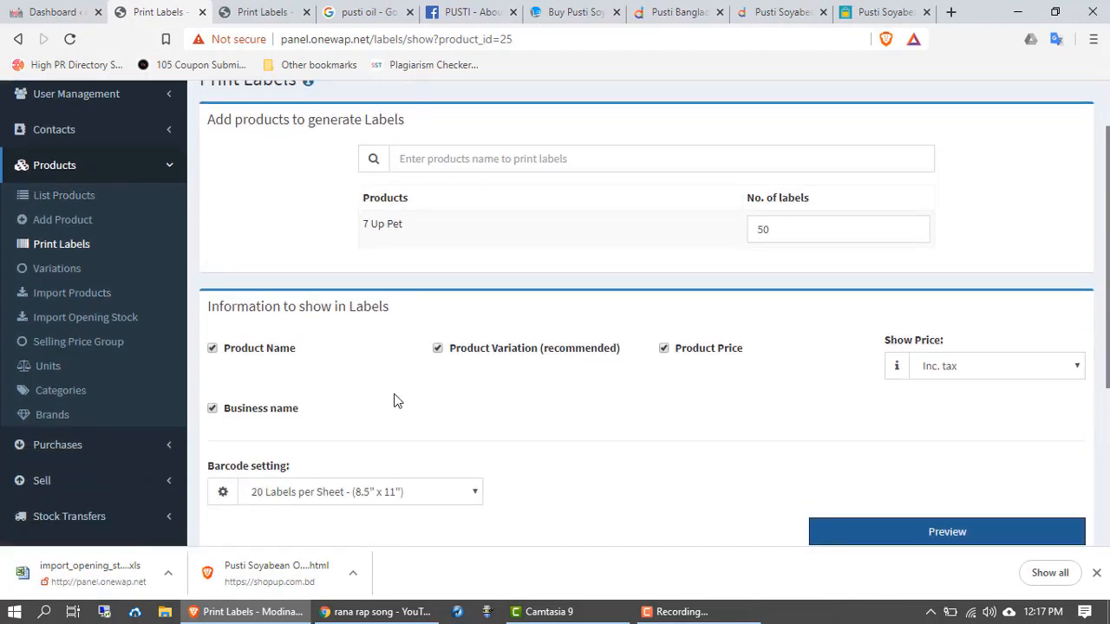
scroll(394, 398, down, 1)
scroll(400, 397, up, 1)
scroll(401, 399, up, 1)
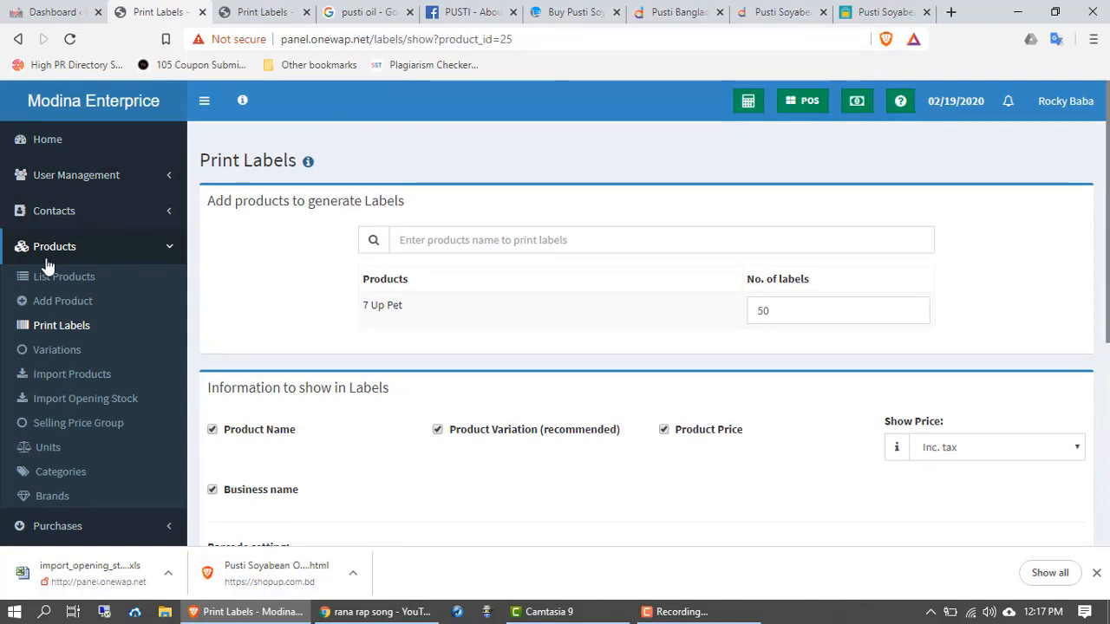
scroll(49, 294, down, 1)
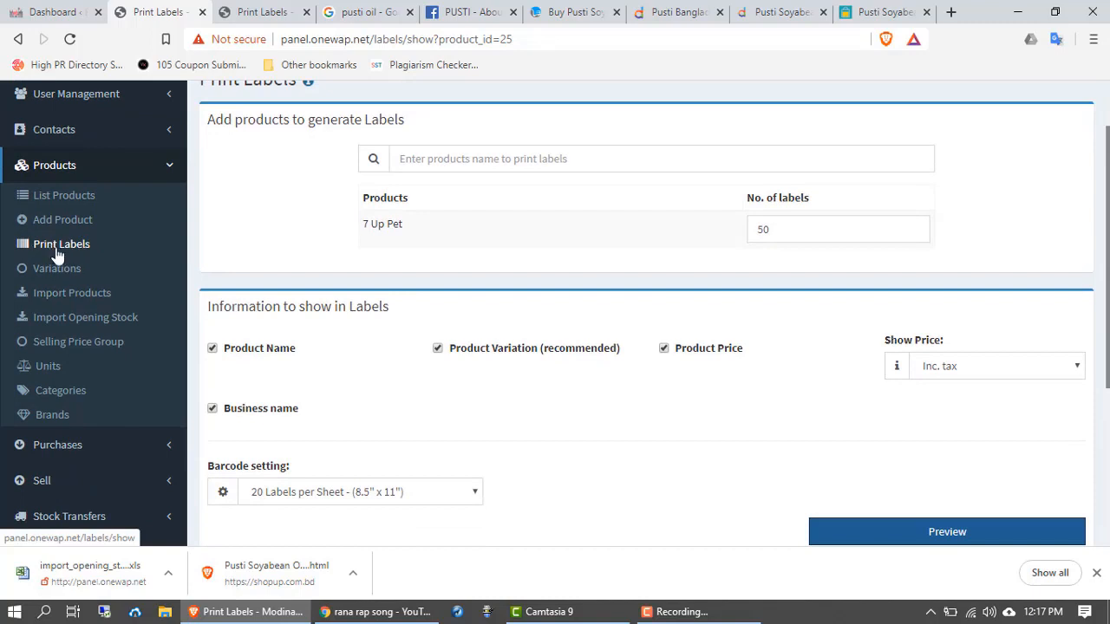
scroll(58, 256, down, 1)
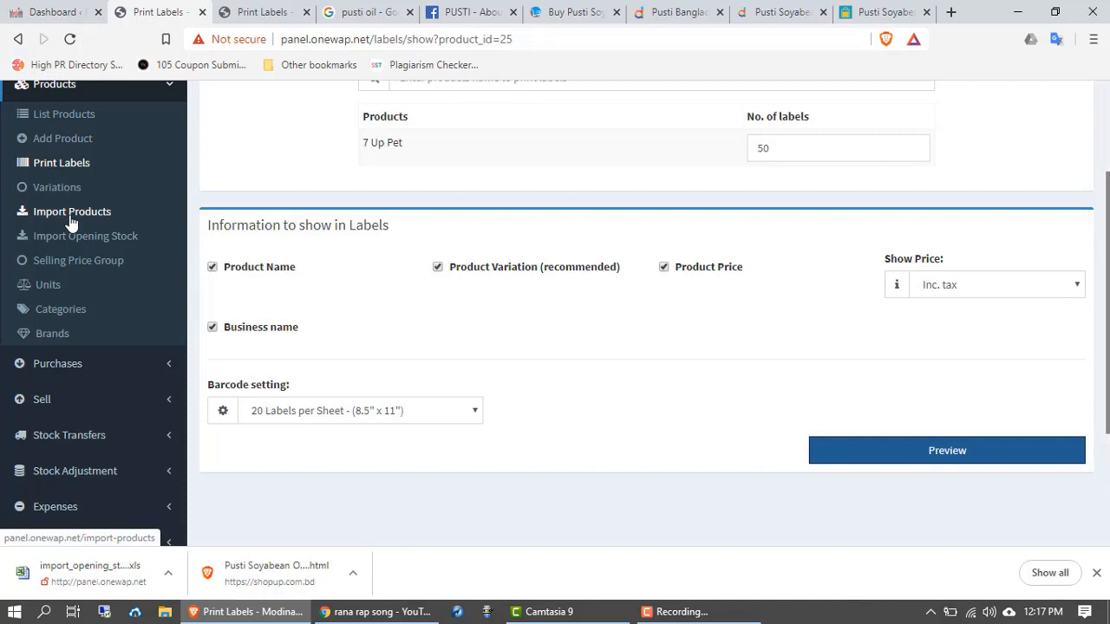
Step: Go to Import Products, then switch to the Import Opening Stock page
click(71, 217)
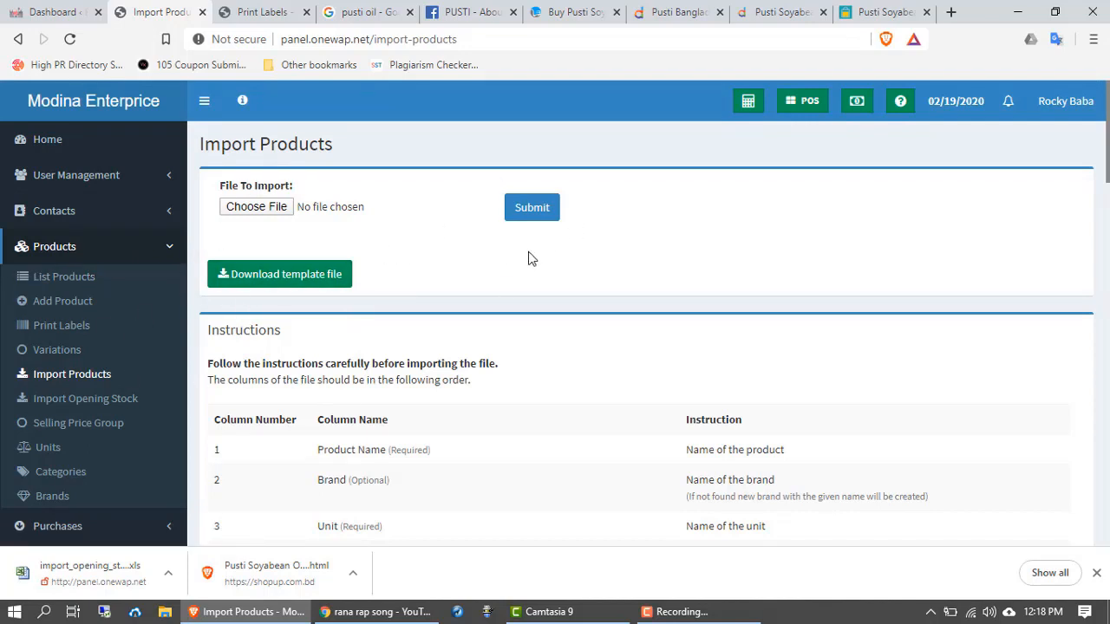
scroll(540, 322, down, 1)
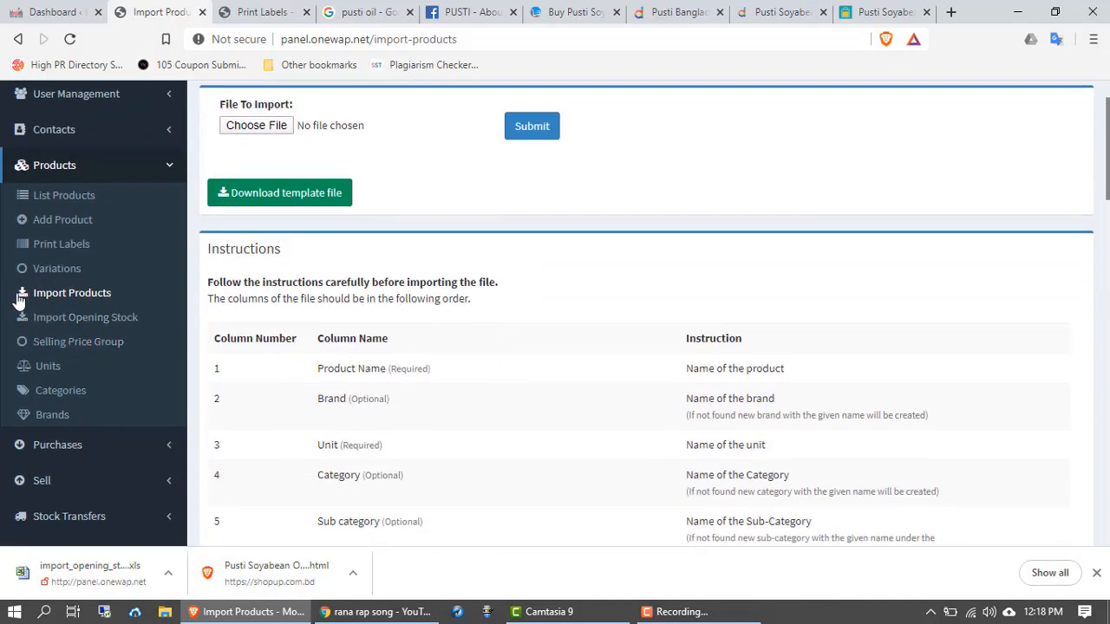
click(73, 319)
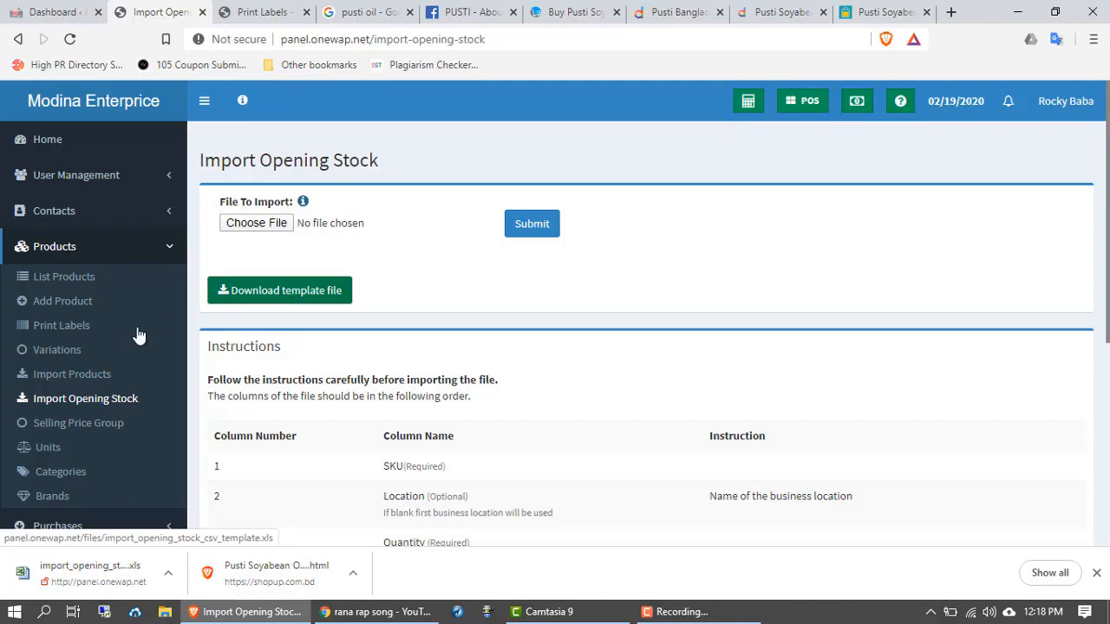
Step: Go to Selling Price Group under Products to see the selling price groups list
scroll(136, 334, down, 1)
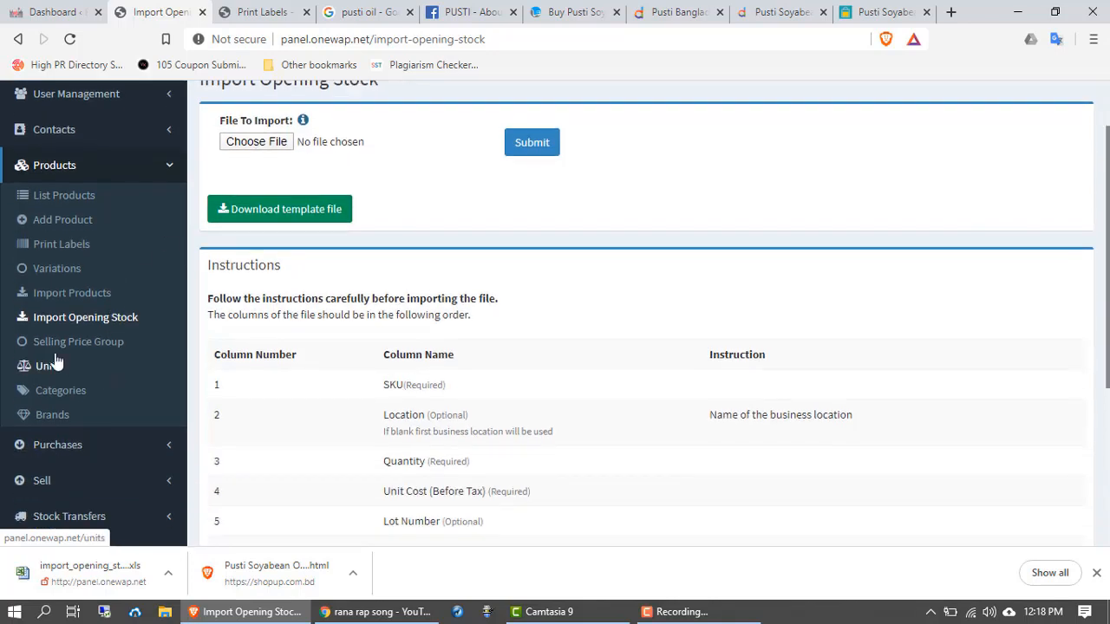
click(104, 348)
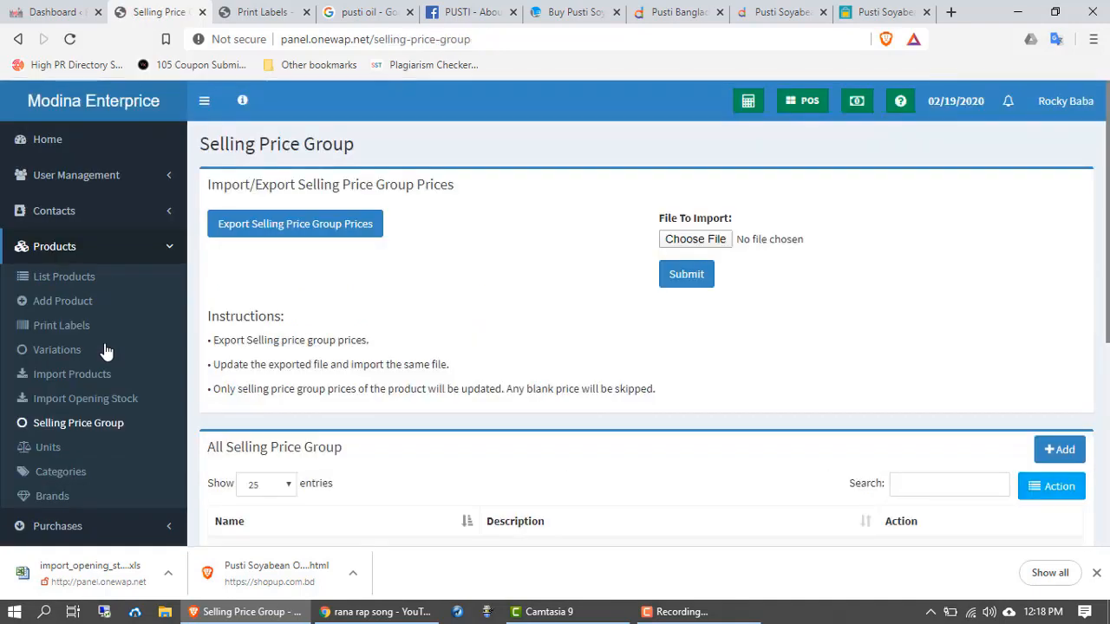
Step: Go to Units under Products to list packet, Packet and Pieces units
scroll(106, 351, down, 2)
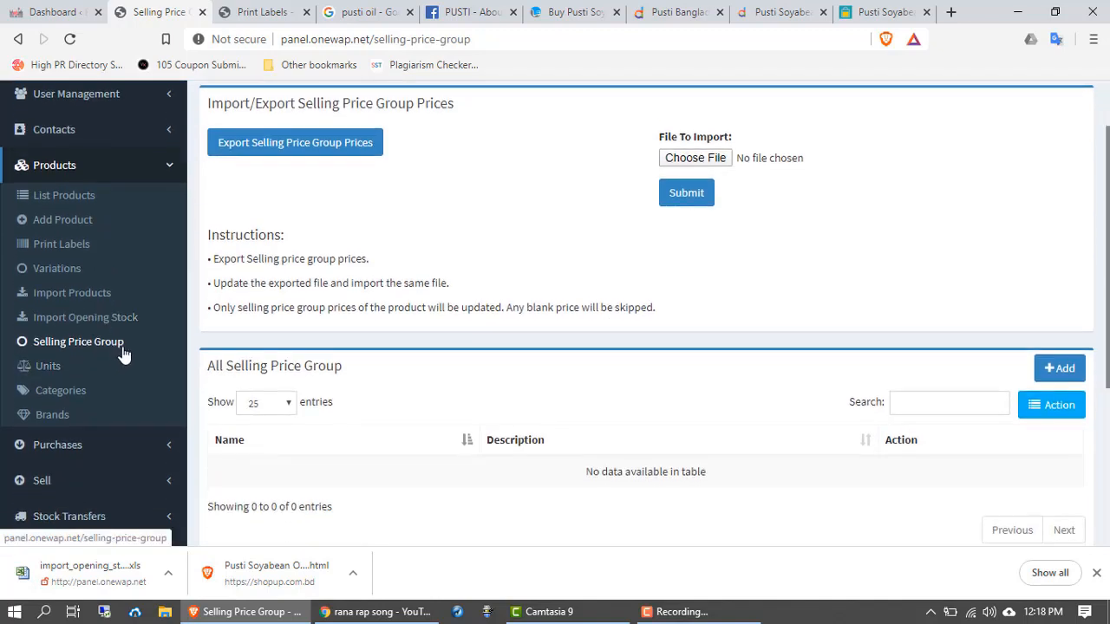
click(50, 290)
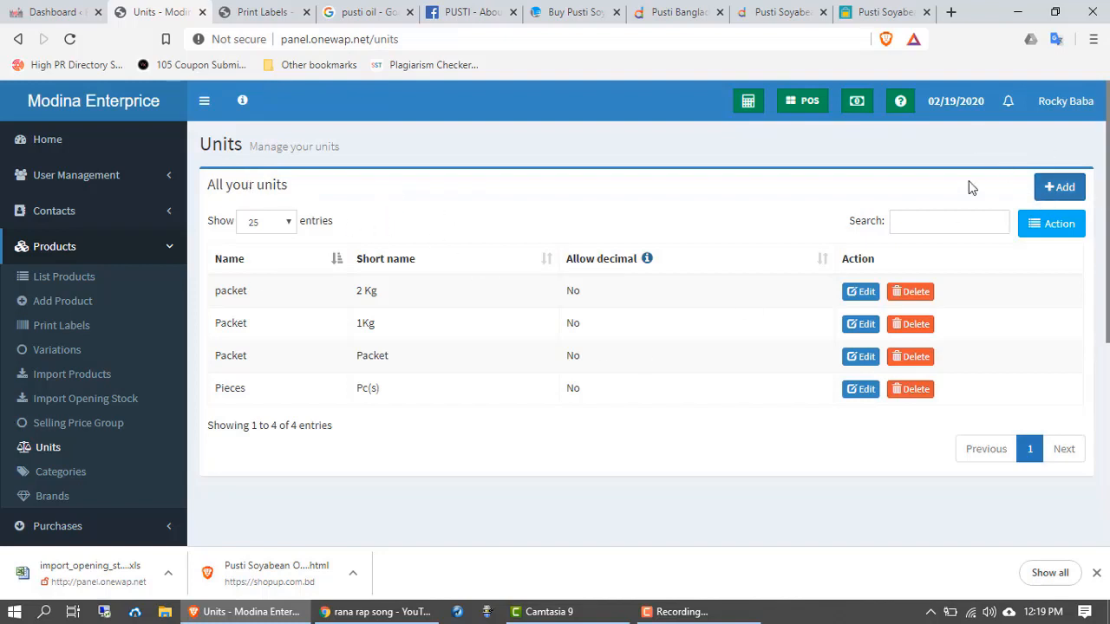
click(1062, 191)
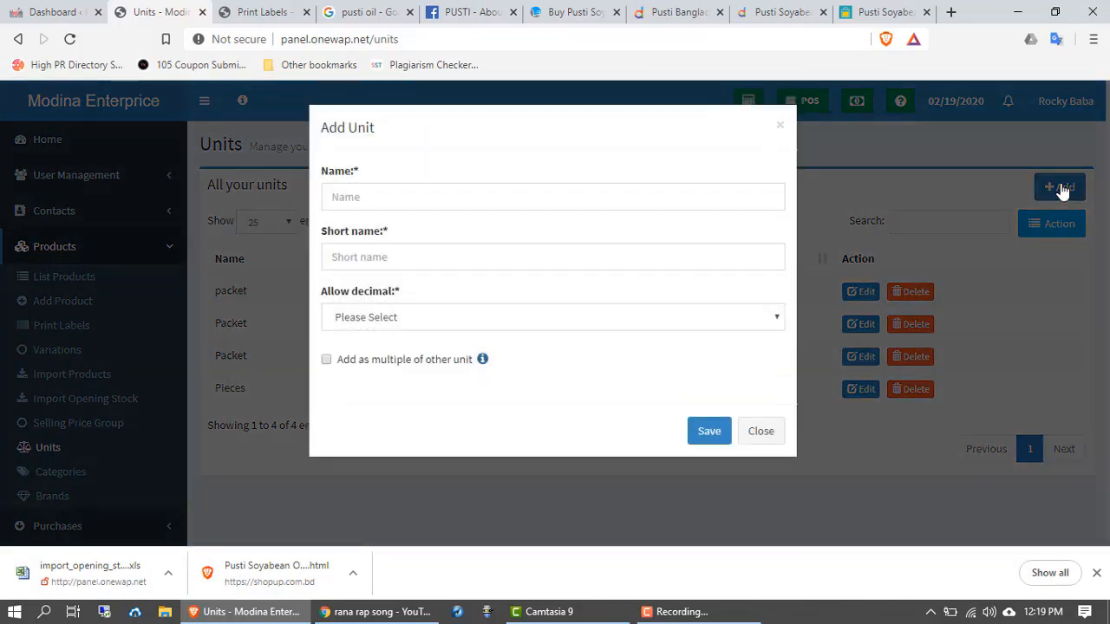
click(424, 196)
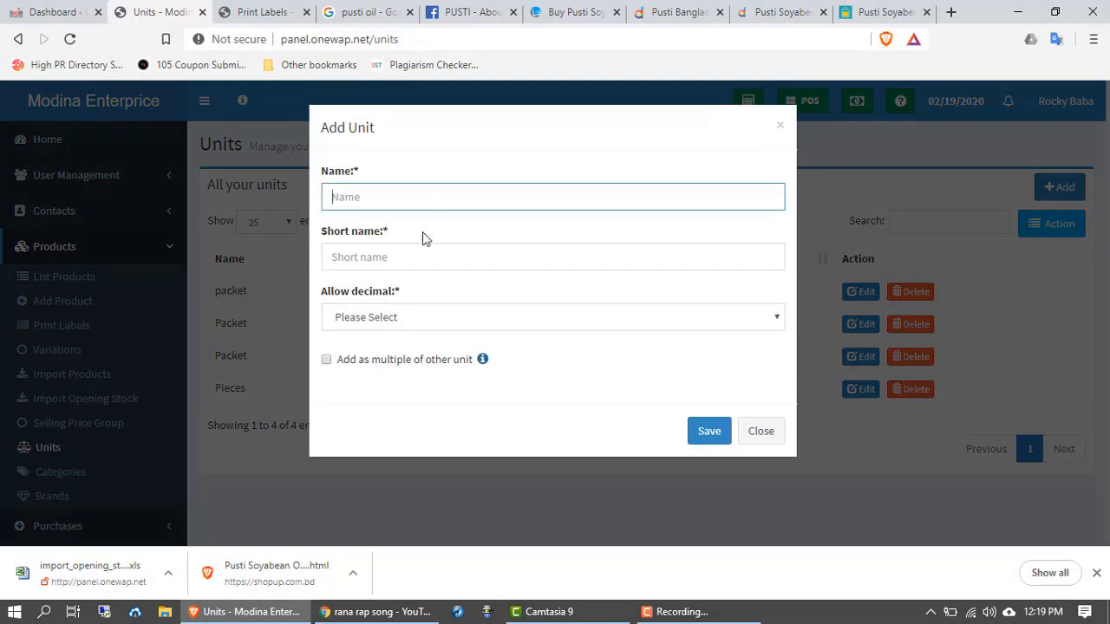
click(411, 251)
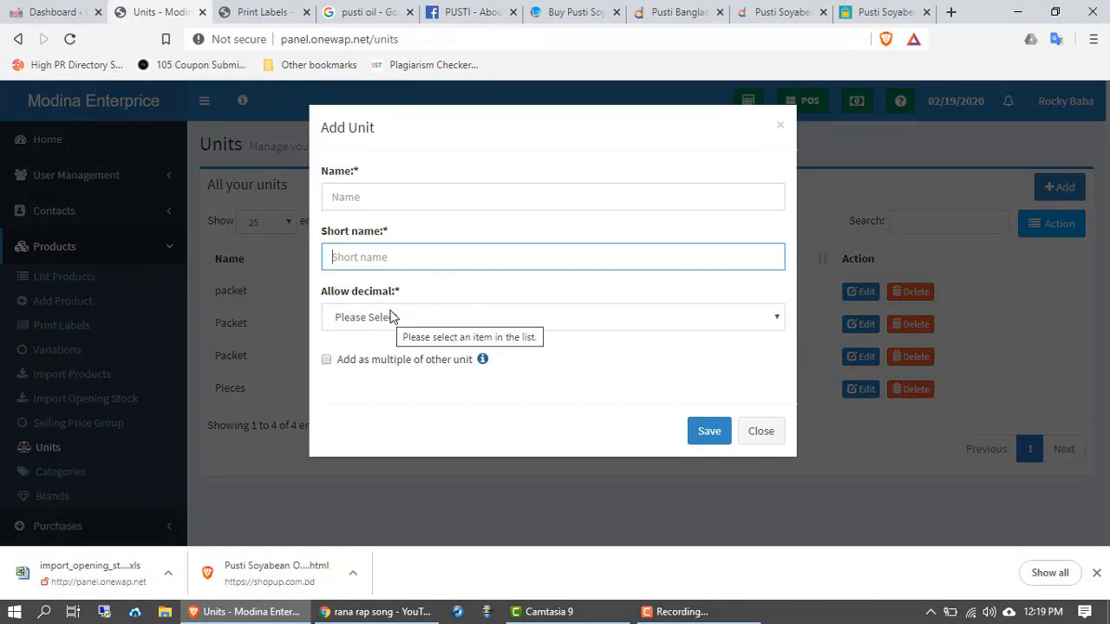
click(765, 435)
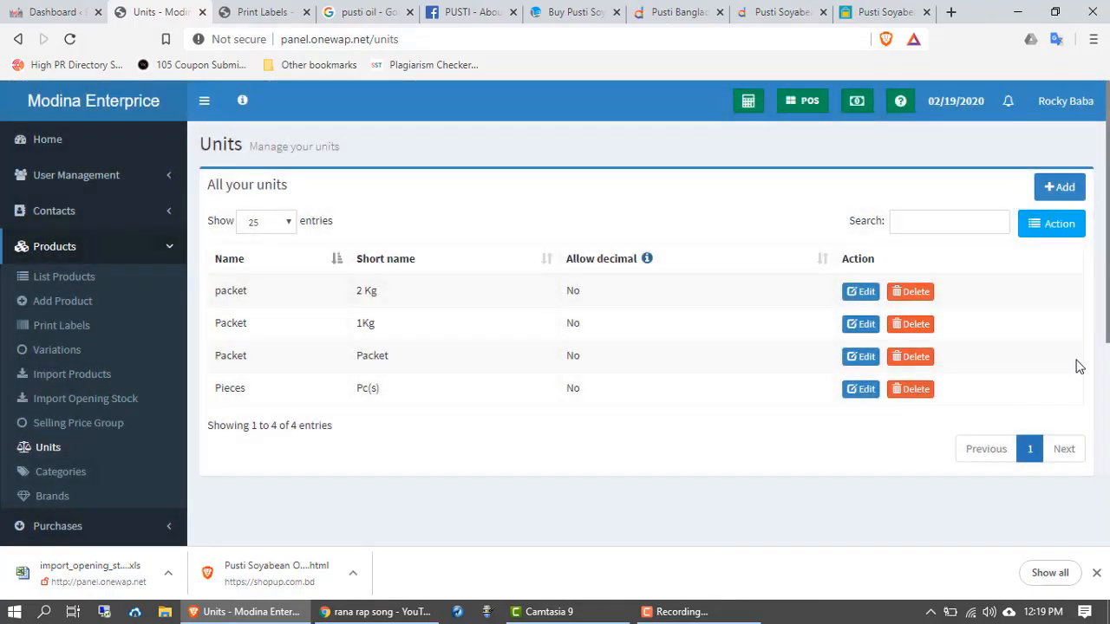
click(1045, 224)
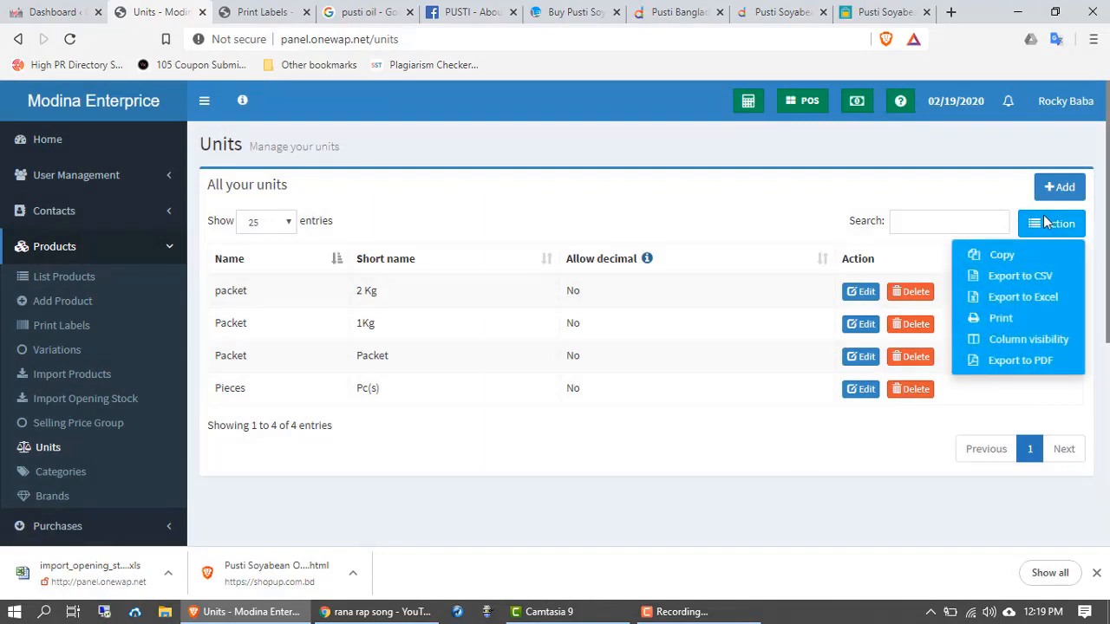
click(1045, 224)
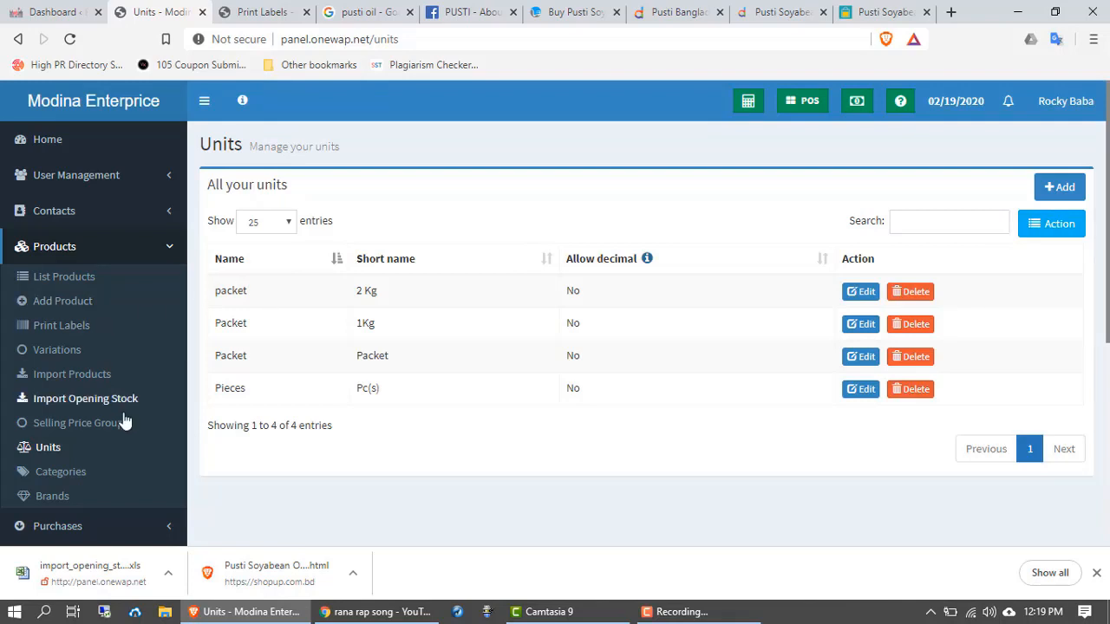
scroll(117, 429, down, 1)
scroll(76, 380, down, 1)
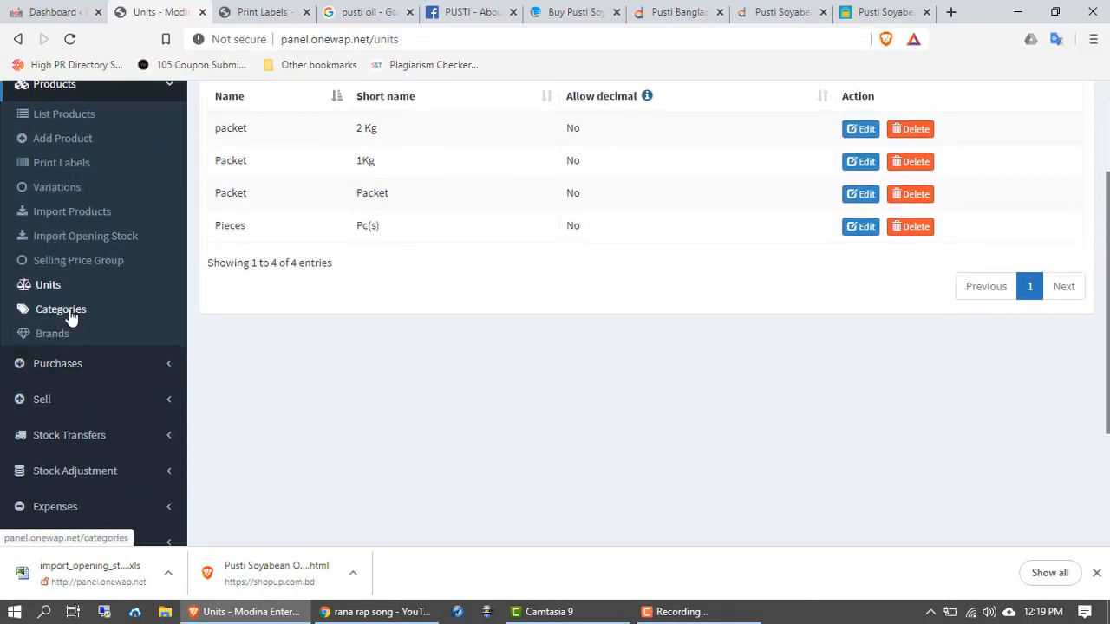
Step: Go to Categories under Products and scroll through the seven categories
click(72, 318)
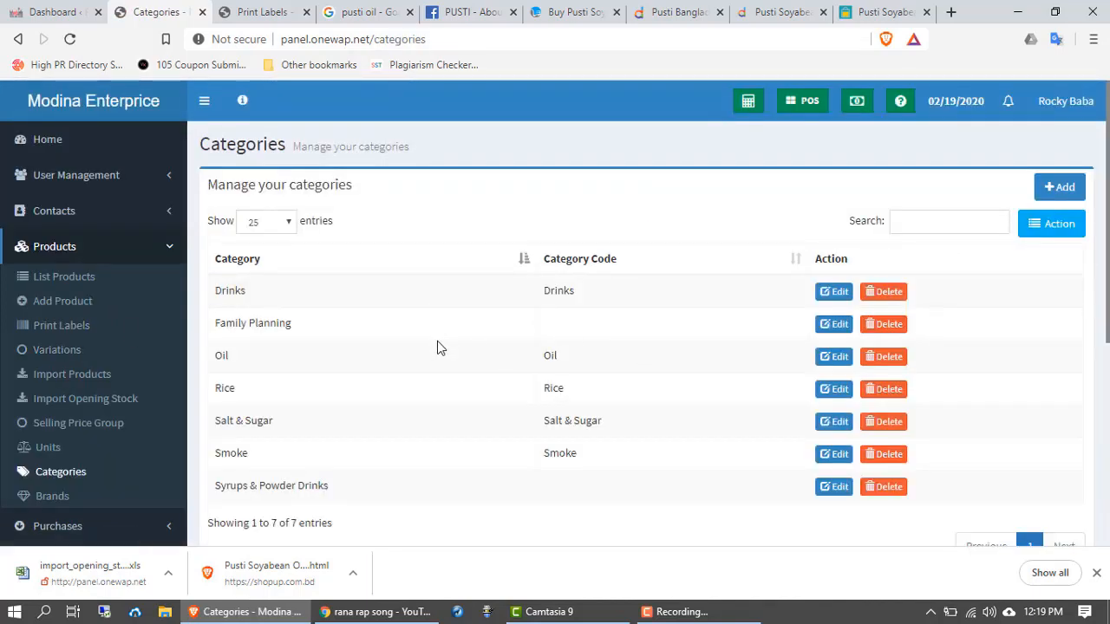
scroll(390, 376, down, 1)
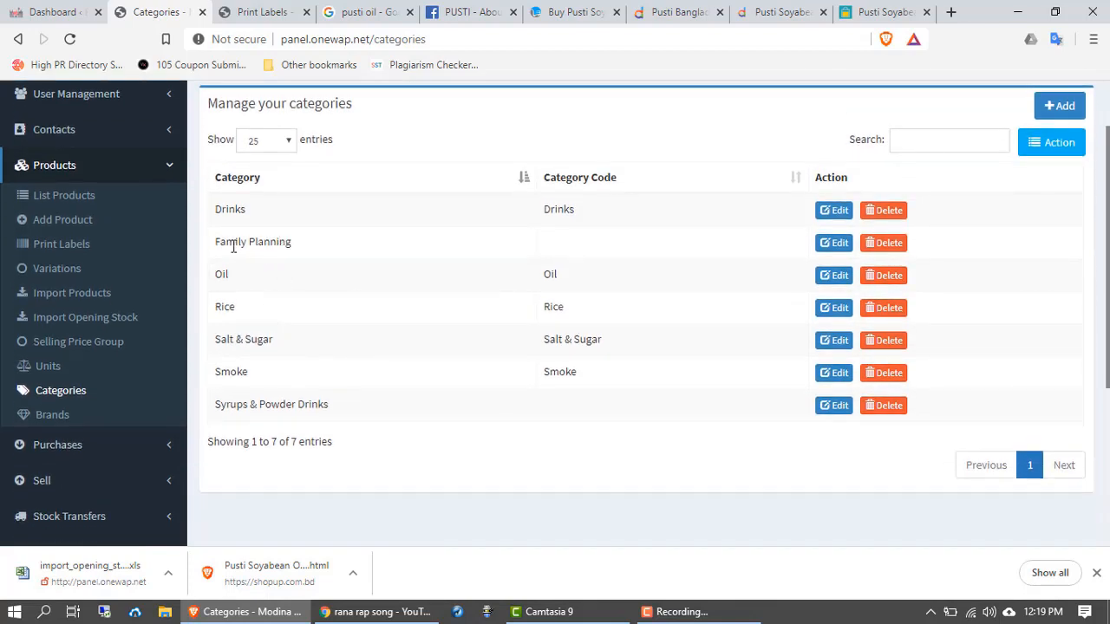
scroll(1082, 259, up, 1)
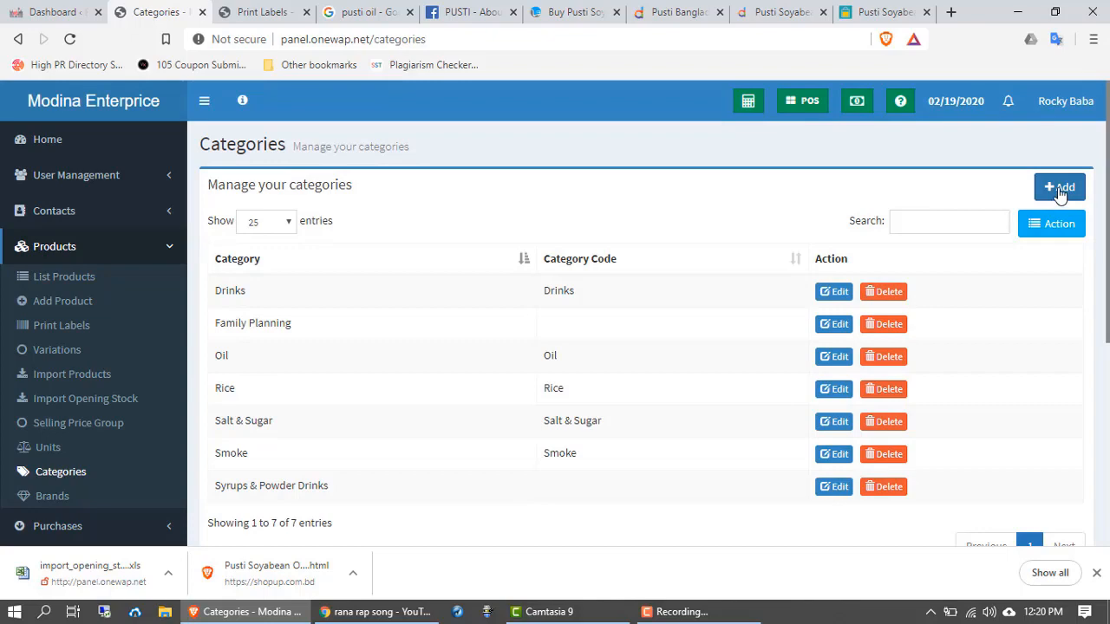
click(1059, 193)
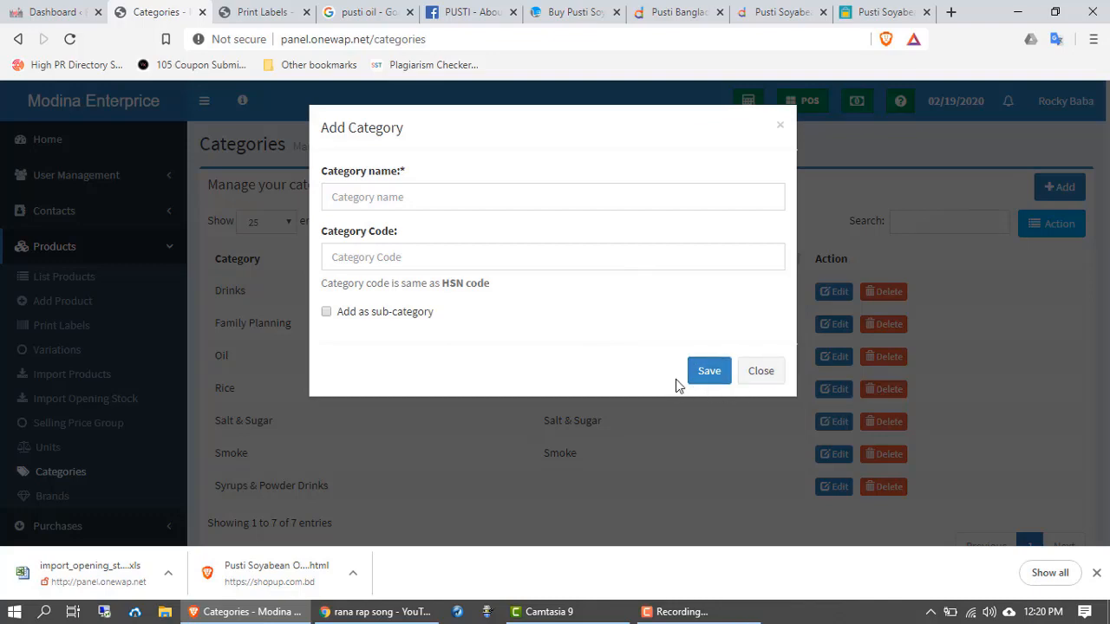
click(761, 371)
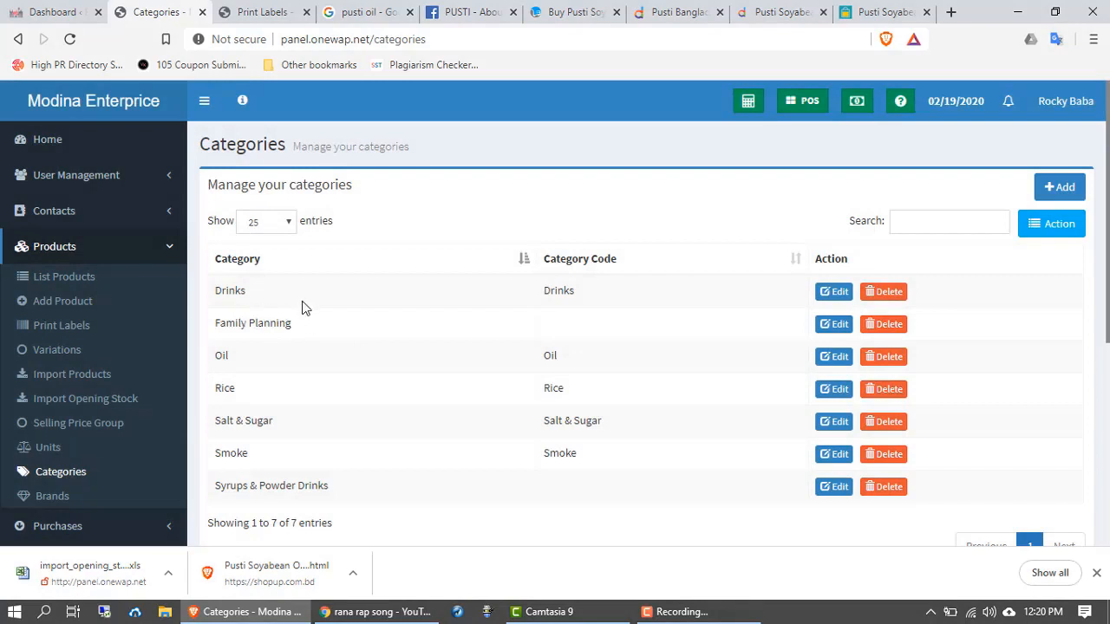
Step: Scroll through the categories table, then switch to the Brands list under Products
scroll(312, 367, down, 1)
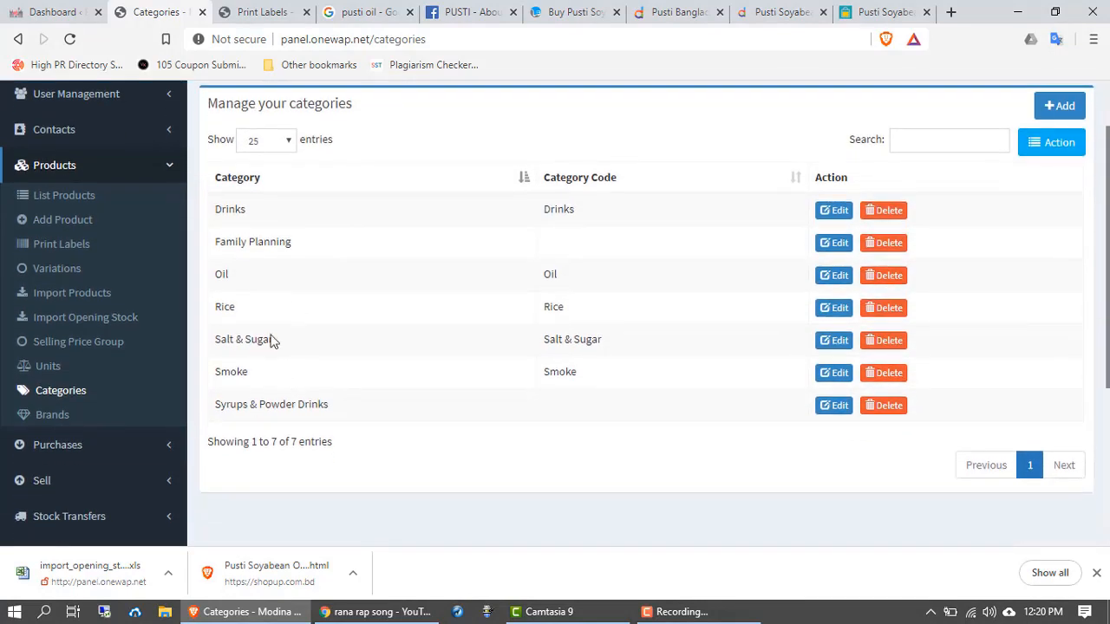
scroll(270, 381, down, 2)
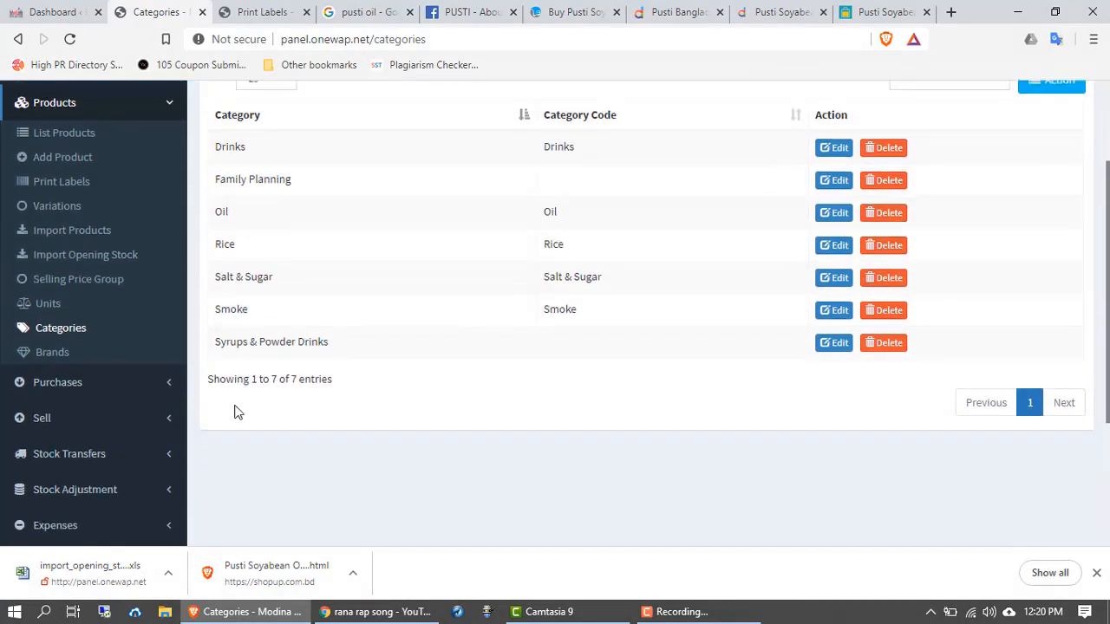
scroll(272, 368, up, 1)
scroll(275, 385, up, 1)
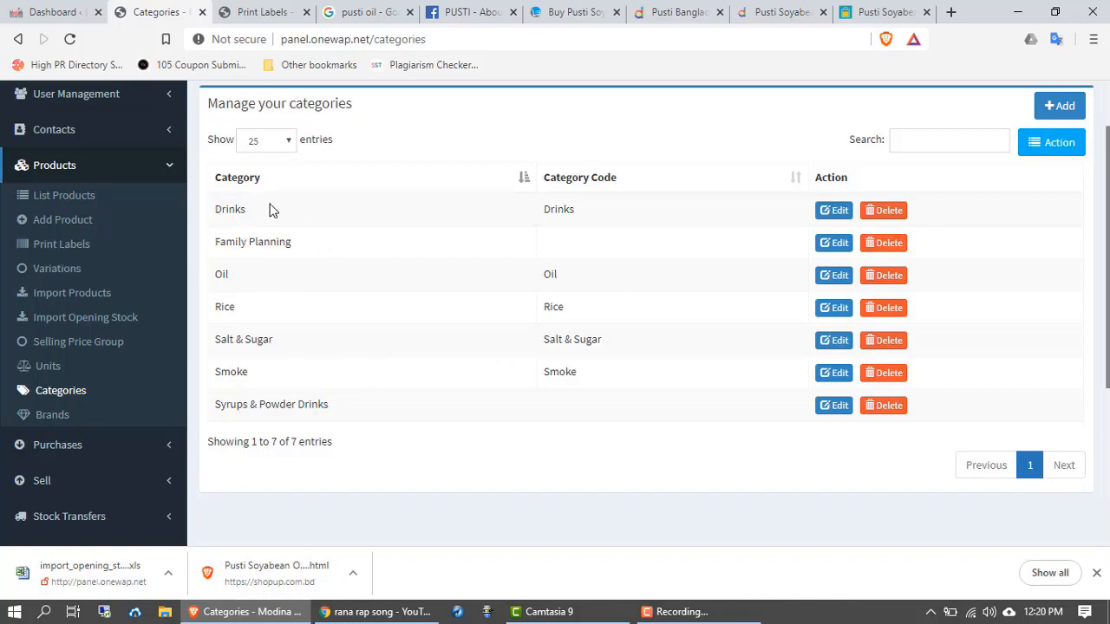
scroll(349, 380, down, 2)
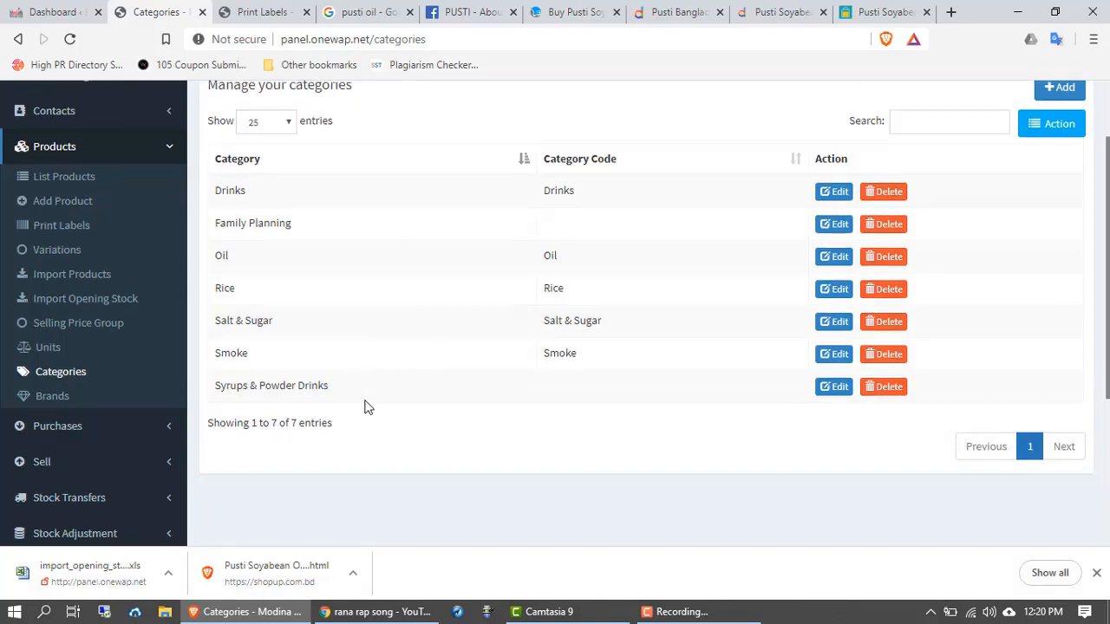
scroll(471, 435, up, 2)
scroll(472, 438, down, 2)
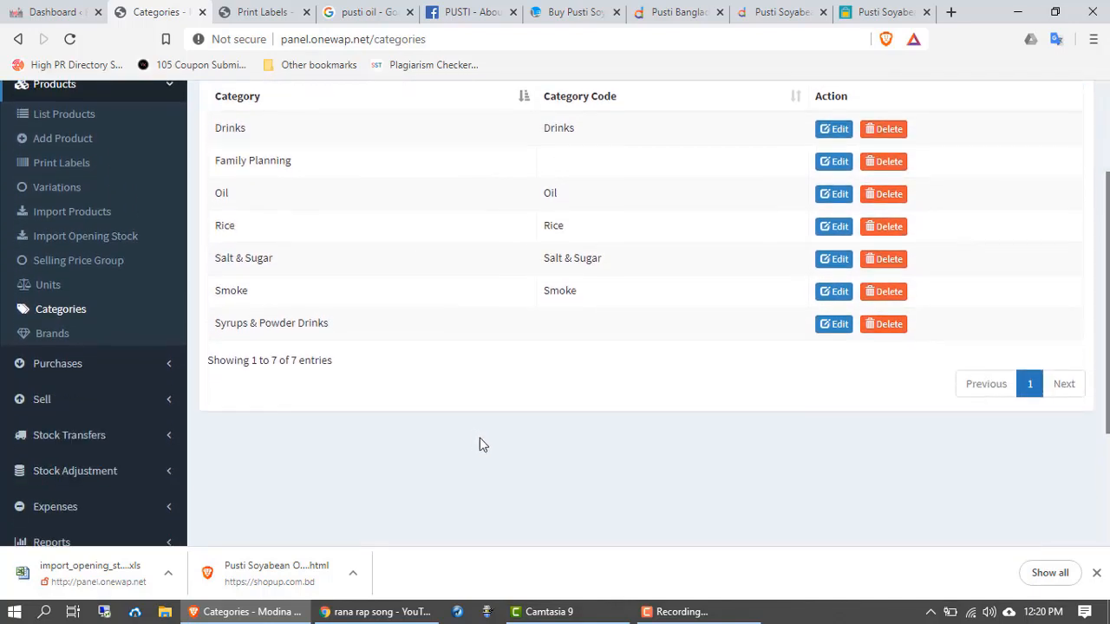
click(59, 338)
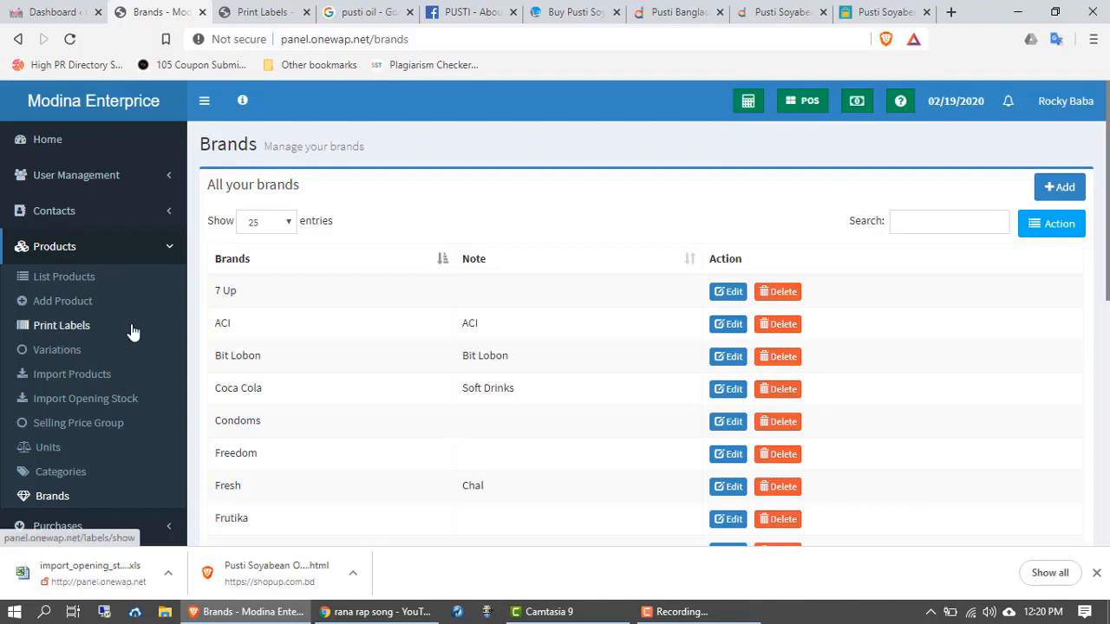
Step: Scroll through the brands table, then collapse the Products menu in the sidebar
scroll(352, 326, down, 1)
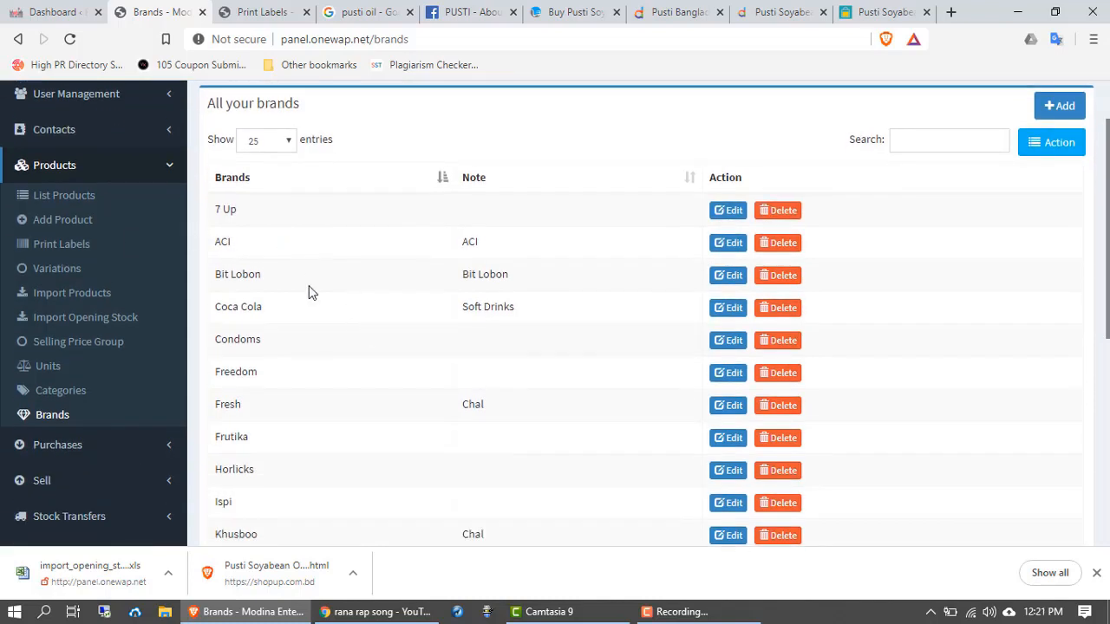
scroll(290, 351, down, 1)
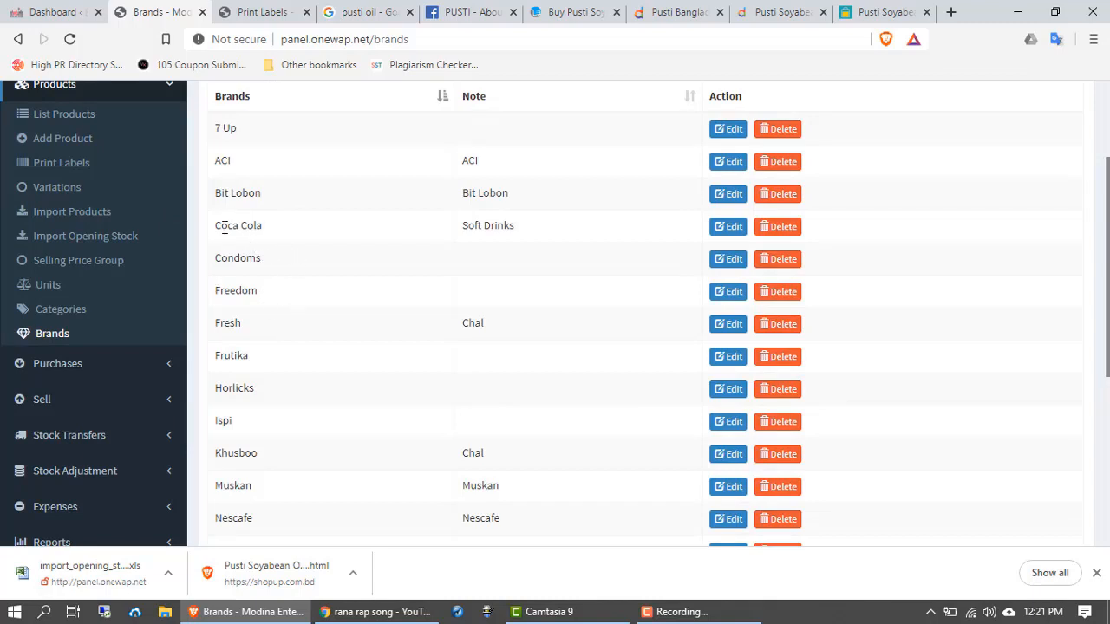
scroll(280, 327, up, 1)
scroll(287, 335, down, 1)
scroll(289, 355, down, 1)
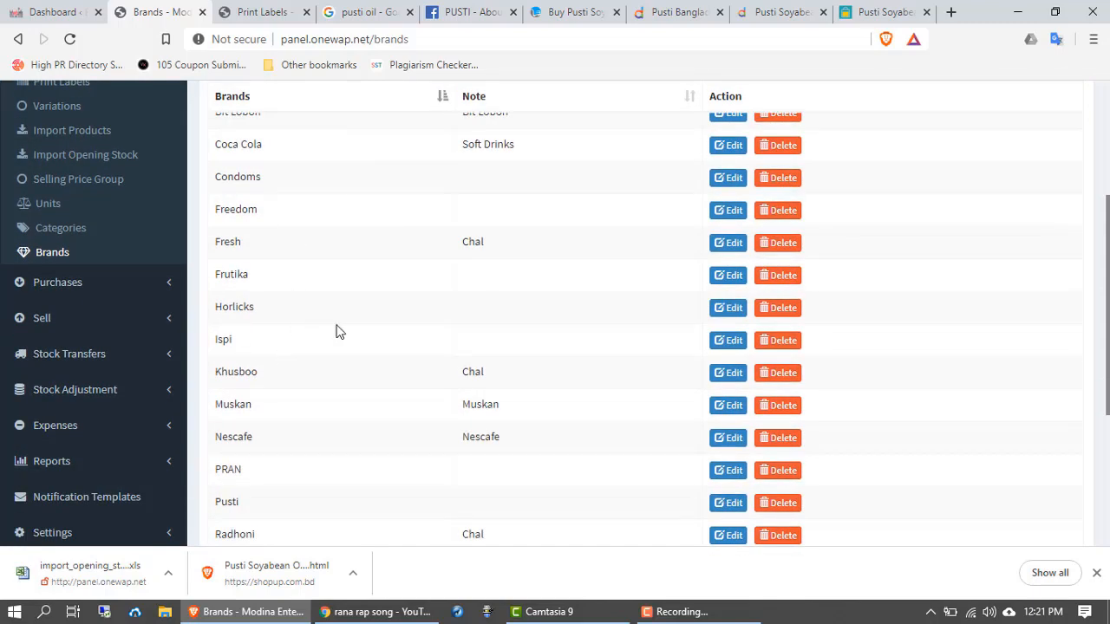
scroll(290, 373, down, 2)
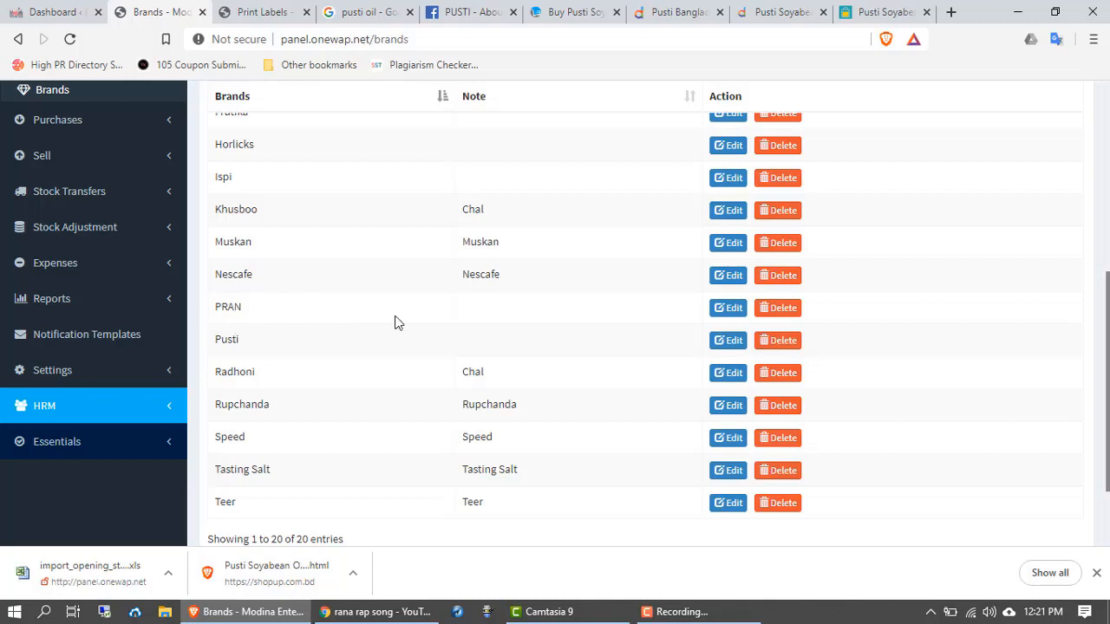
scroll(305, 359, up, 1)
scroll(307, 361, down, 2)
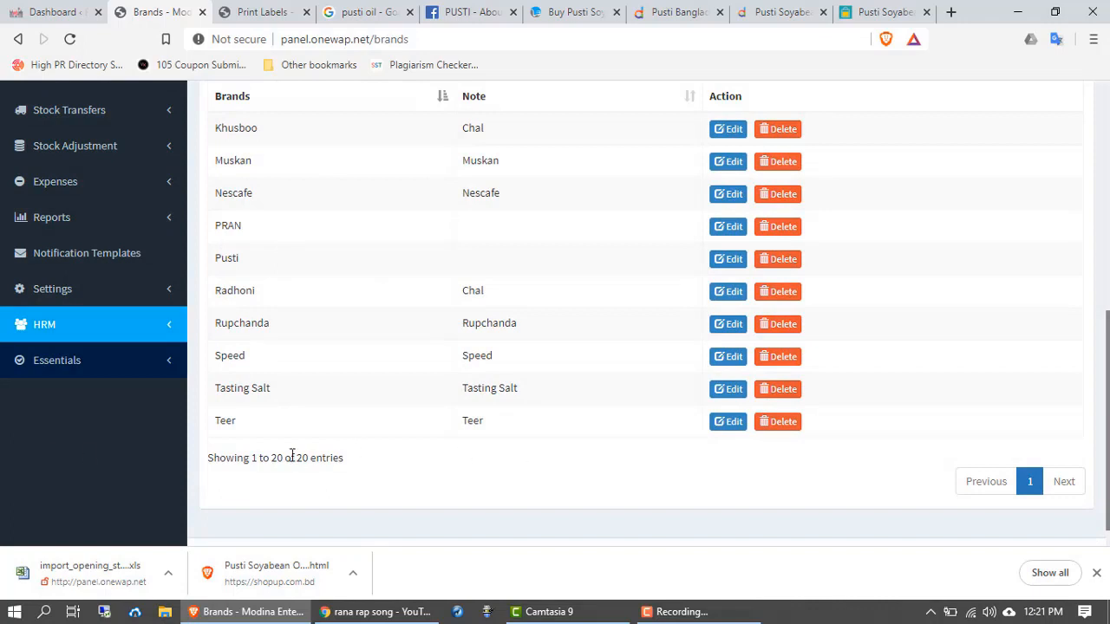
scroll(105, 423, up, 5)
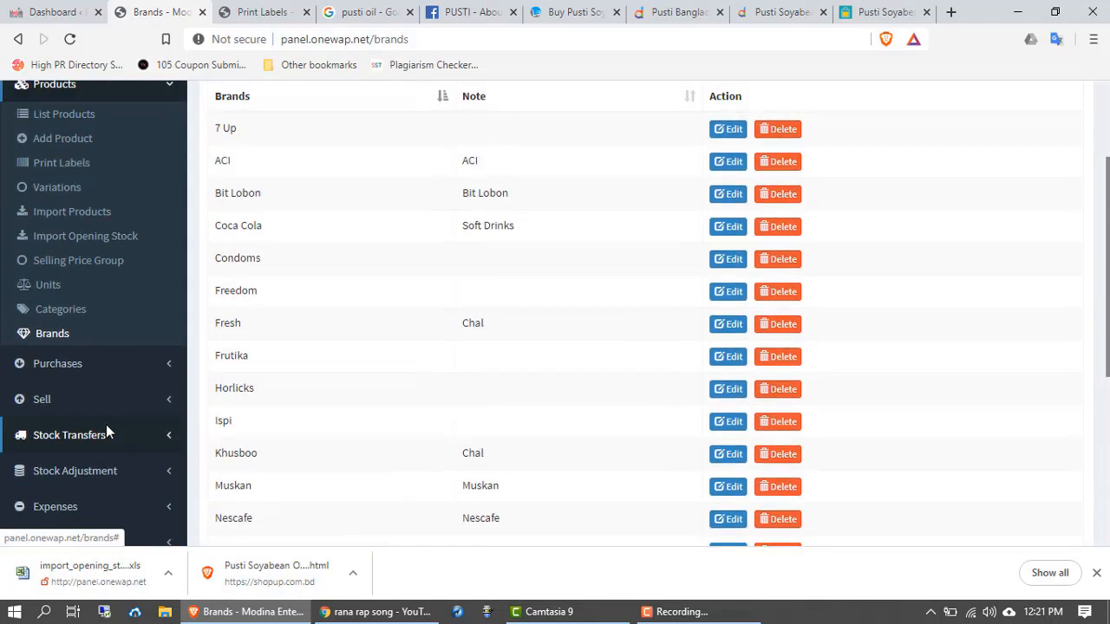
click(59, 176)
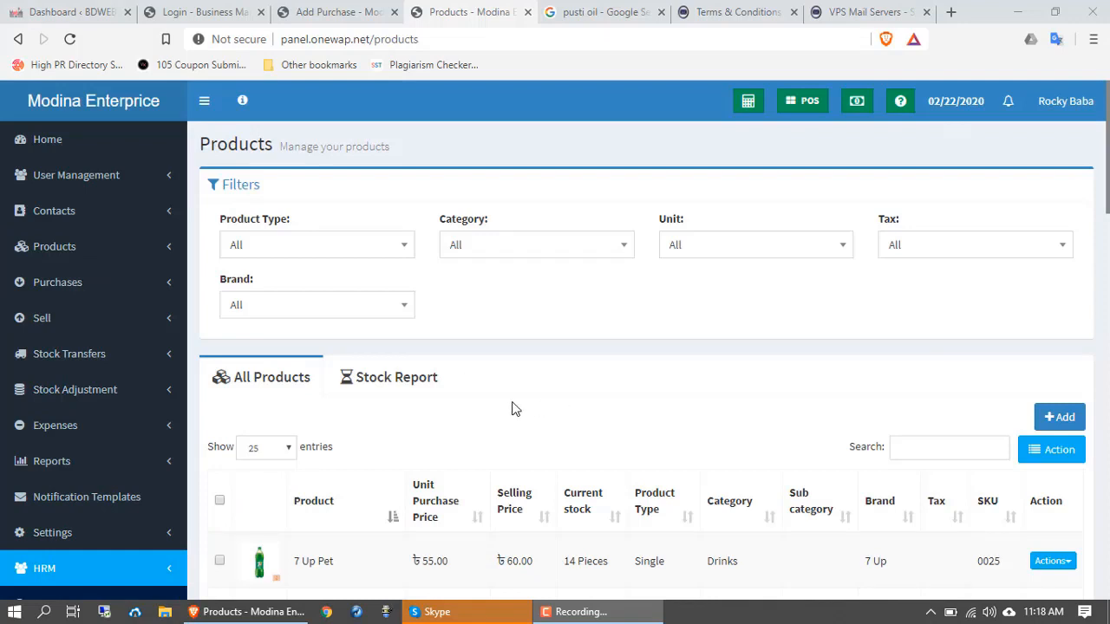
Step: Expand the Purchases menu in the sidebar and start a new purchase with Add Purchase
click(57, 286)
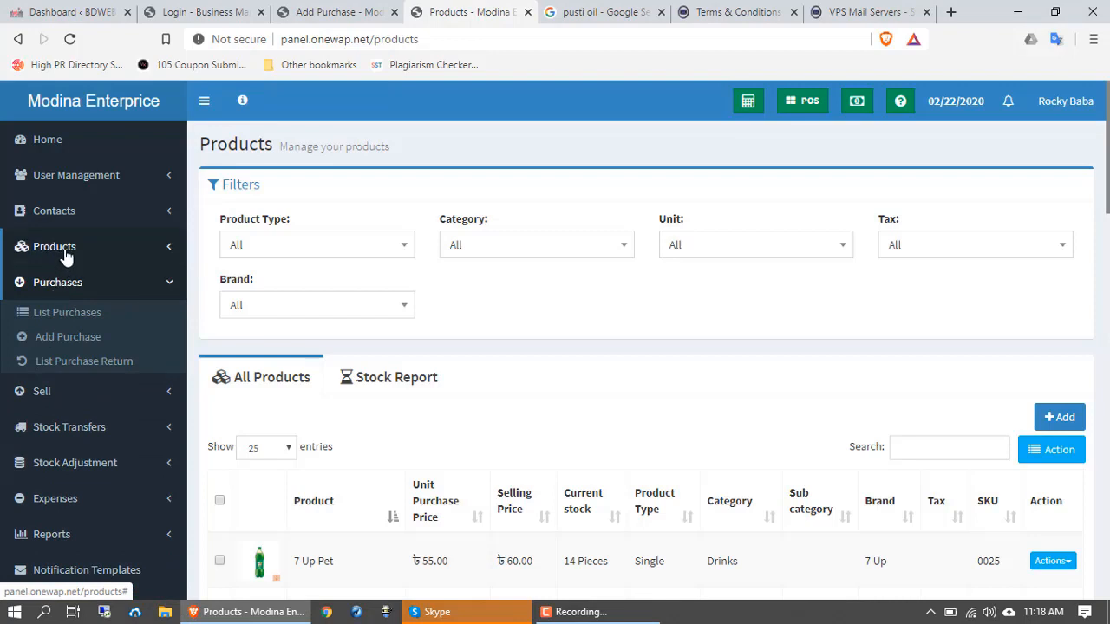
click(65, 253)
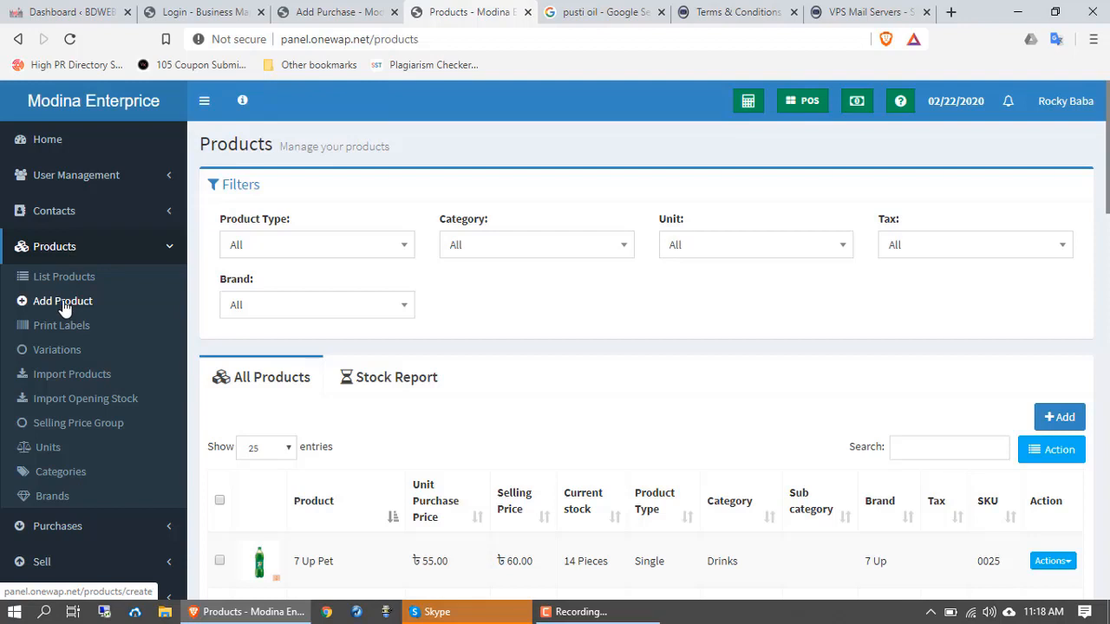
click(114, 254)
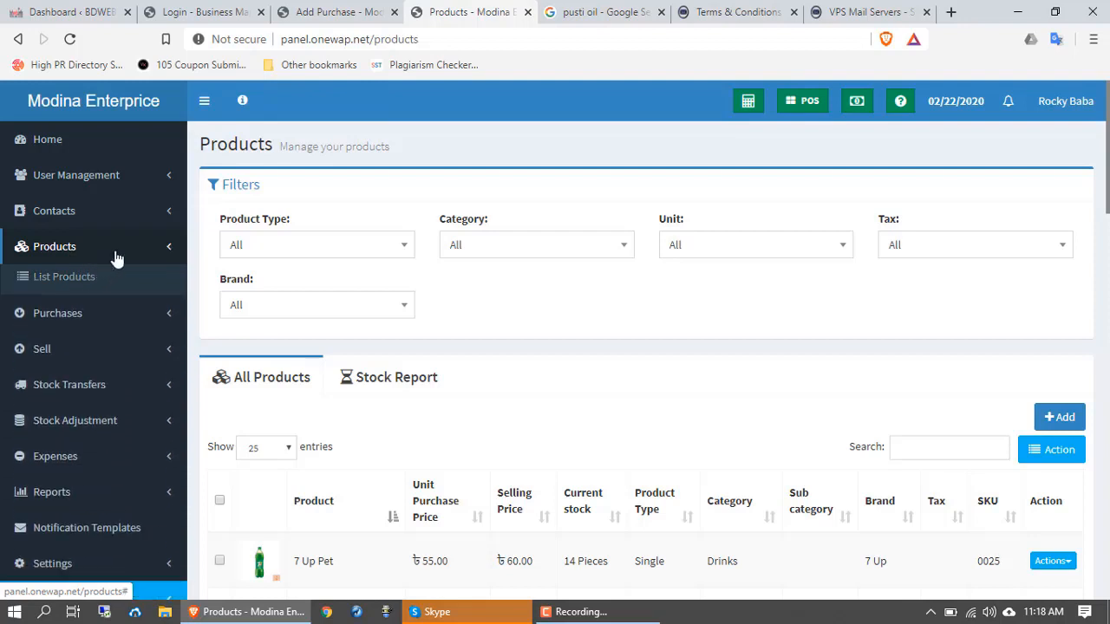
click(26, 291)
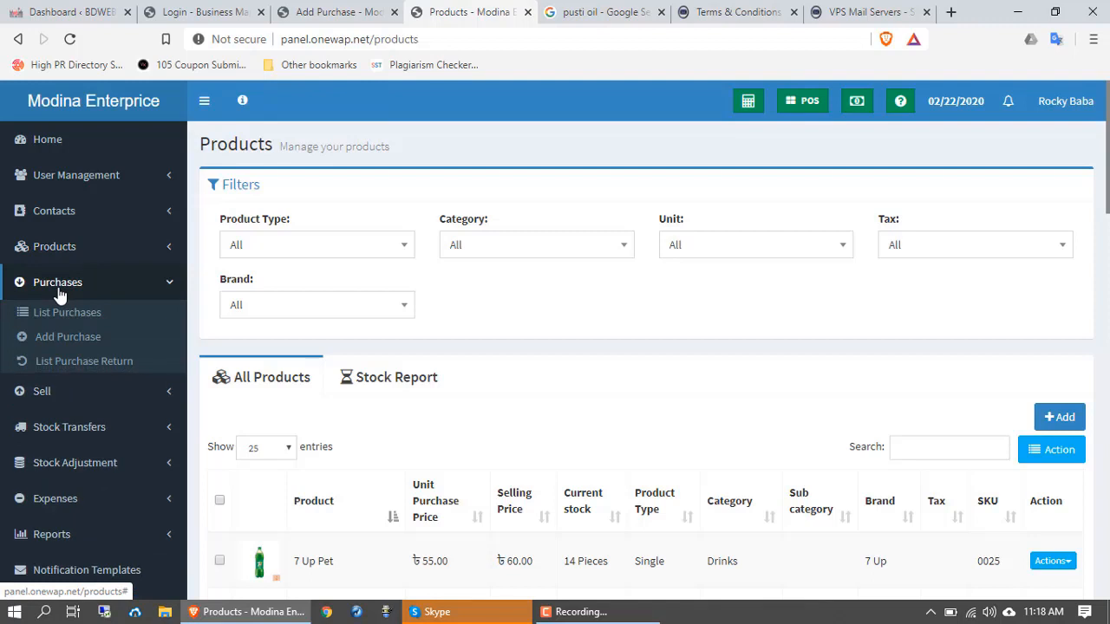
click(81, 344)
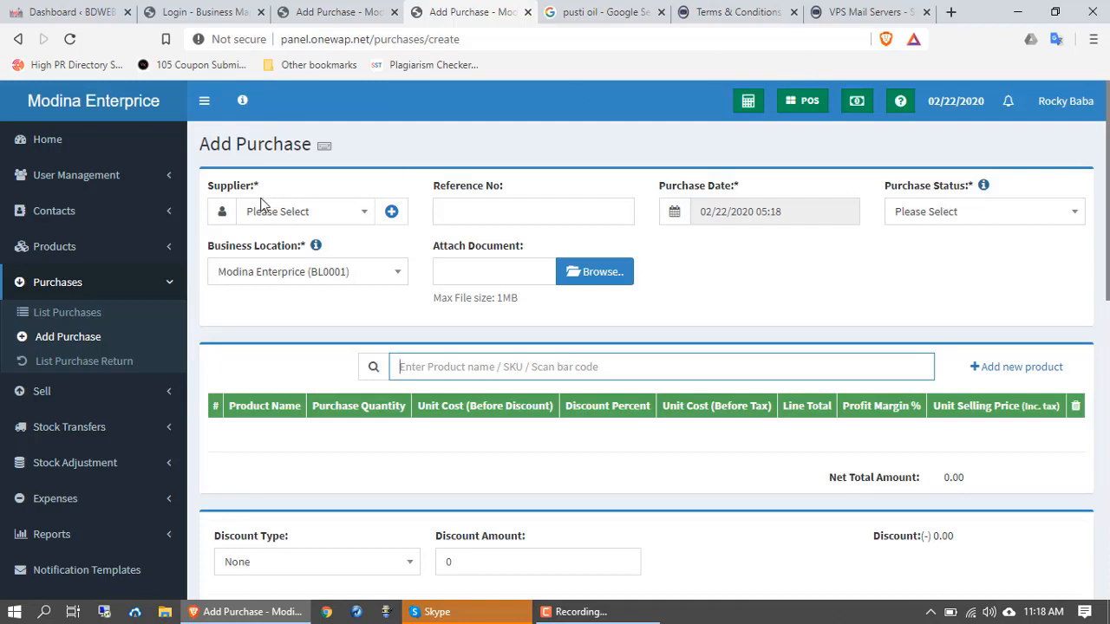
Step: Search for and select the existing supplier, then bring up the Add a new contact form
click(300, 217)
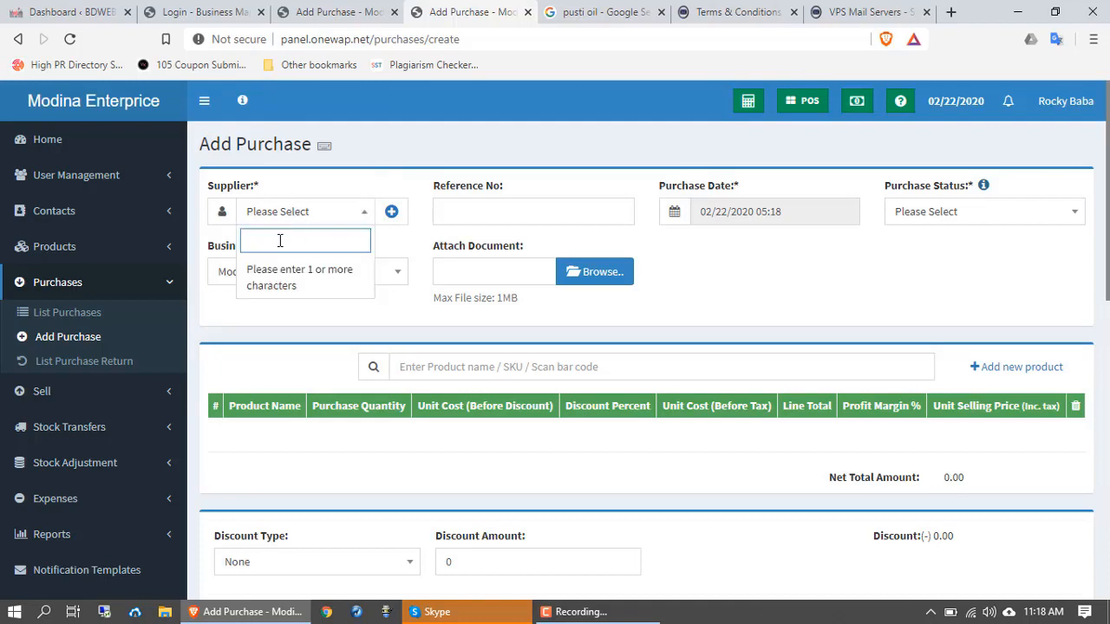
text(ra)
key(BackSpace)
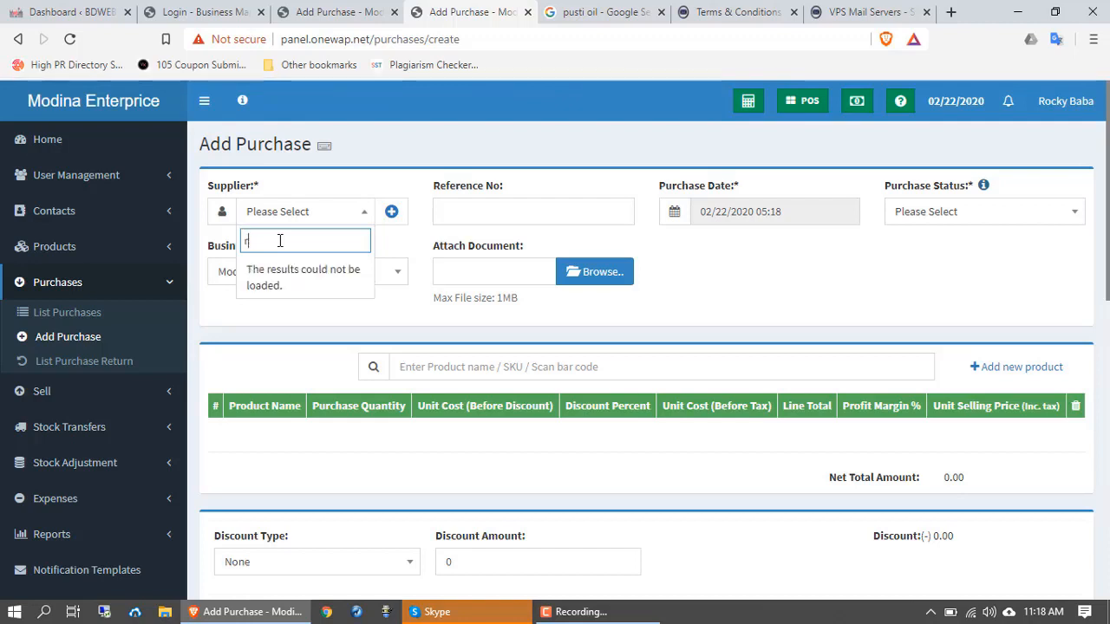
text(ocky)
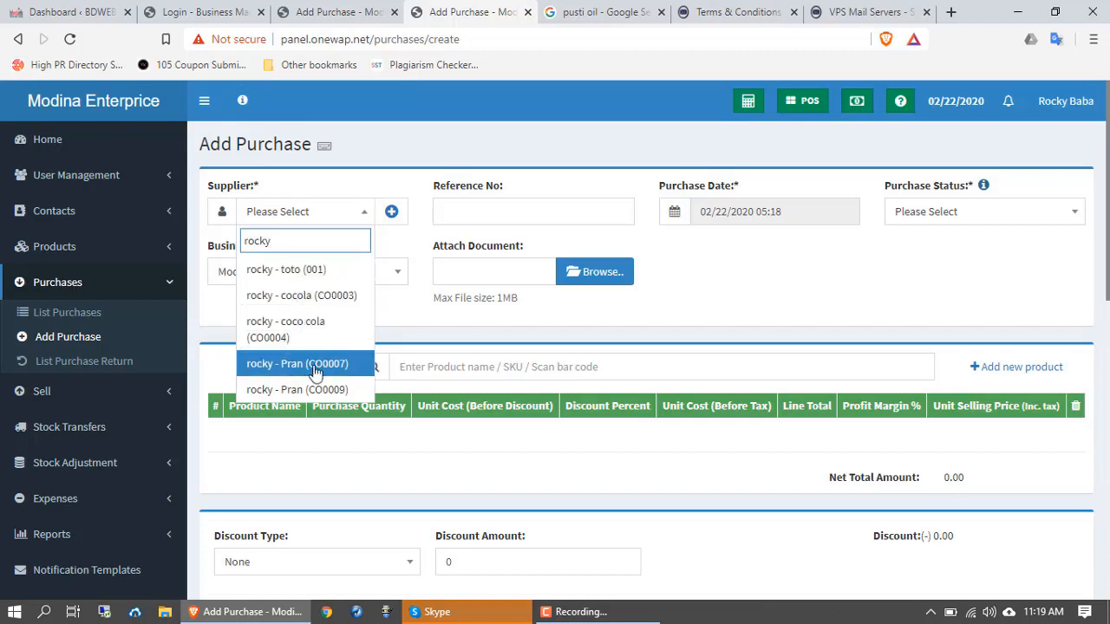
click(316, 299)
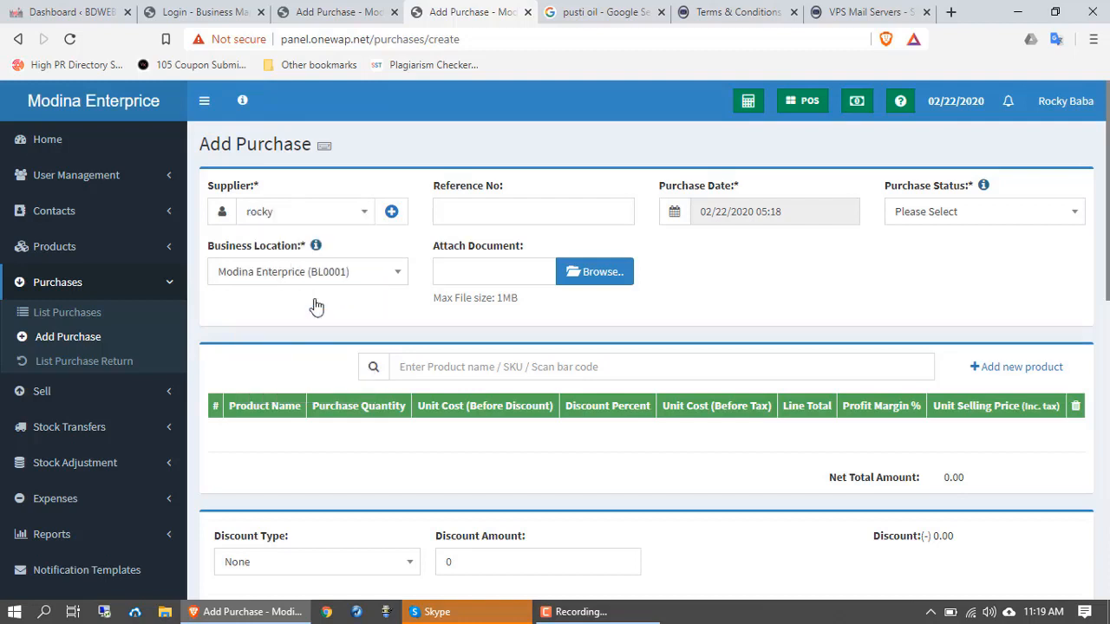
click(391, 214)
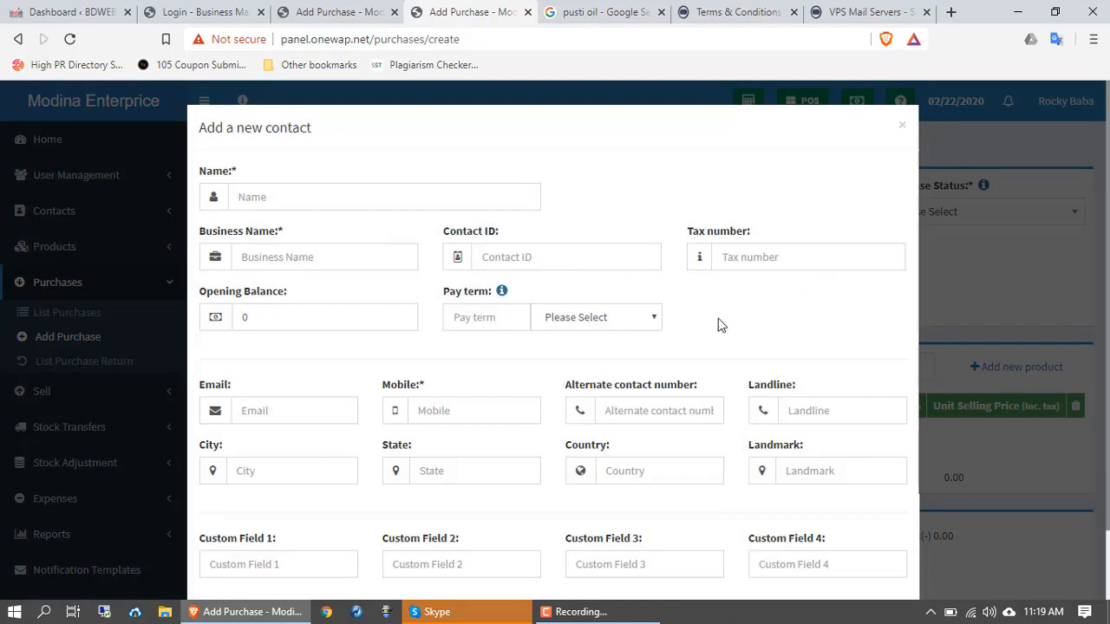
Step: Go through the new contact's name, business name, contact ID, pay term and mobile fields without filling them
scroll(278, 232, down, 1)
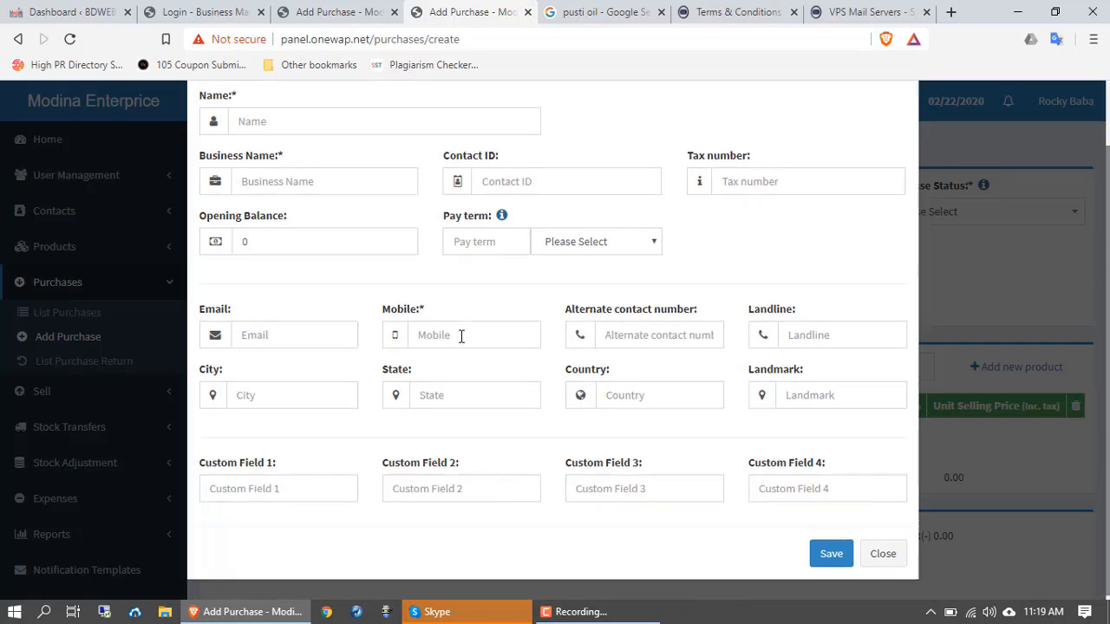
scroll(461, 335, up, 1)
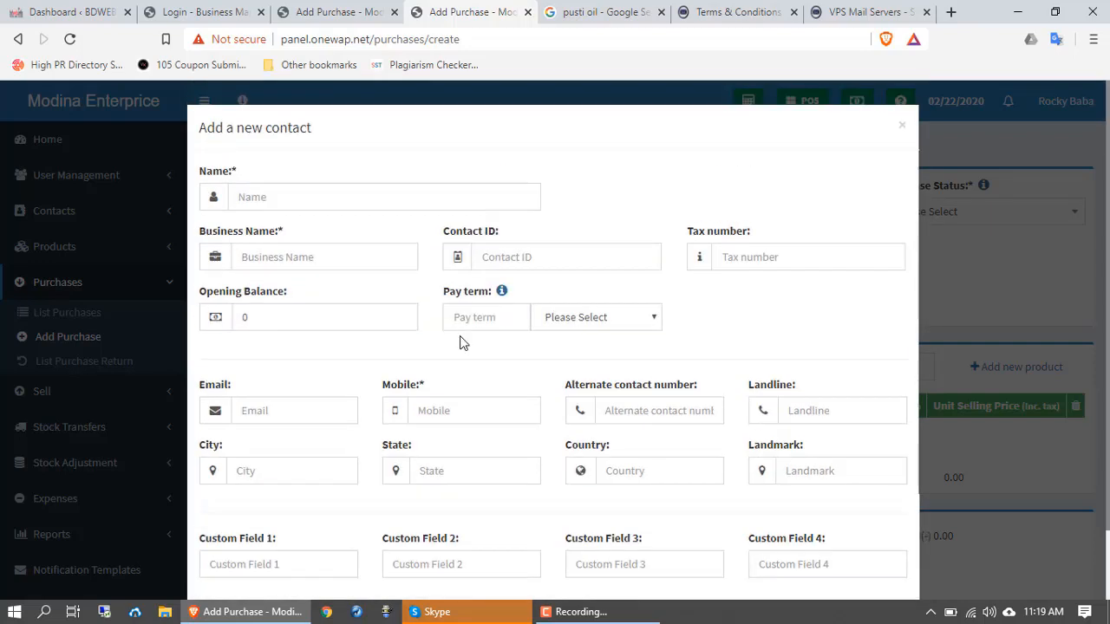
click(284, 196)
click(612, 201)
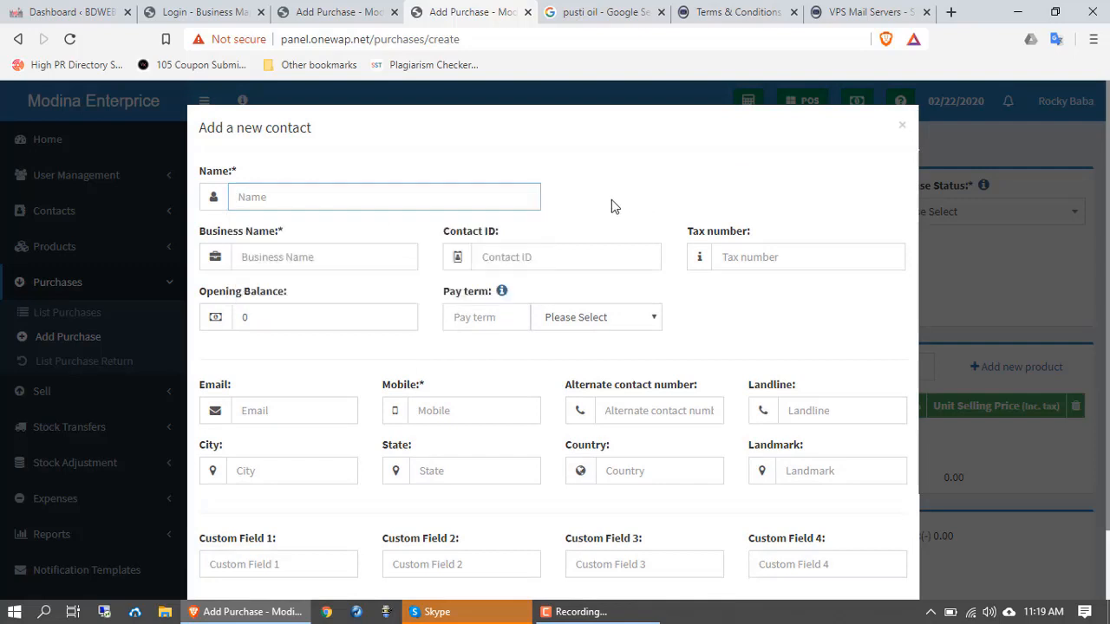
click(280, 255)
click(652, 144)
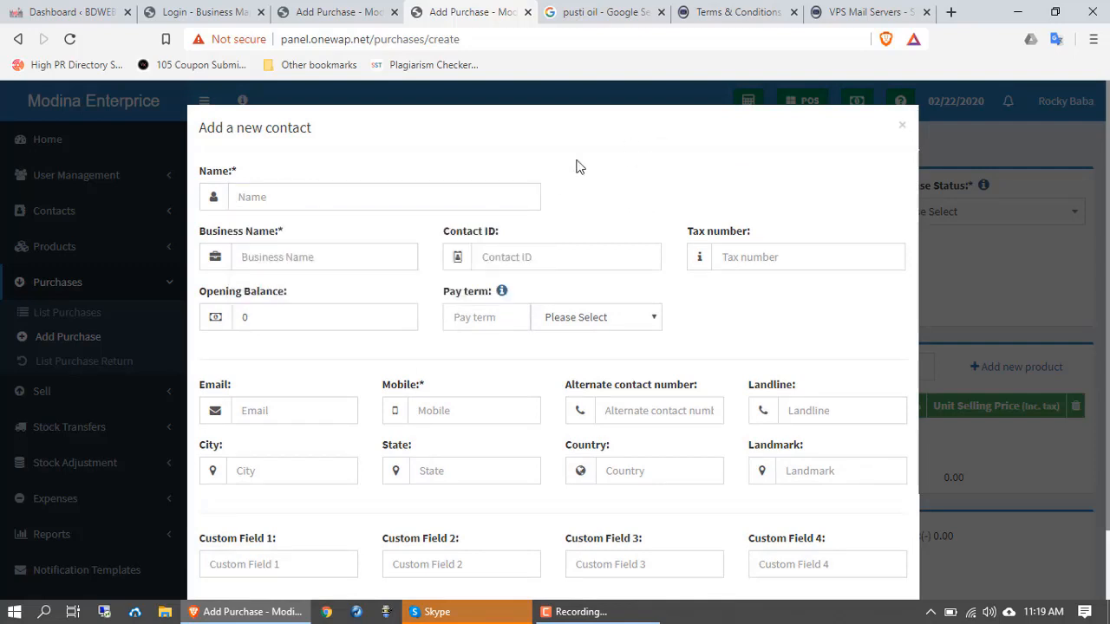
click(535, 259)
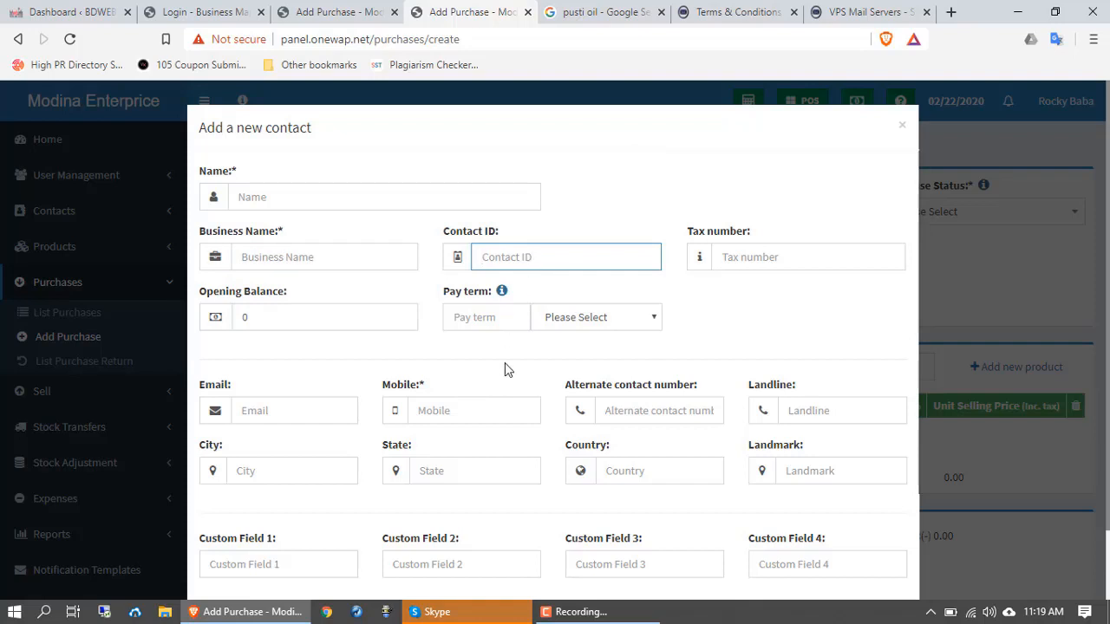
click(607, 319)
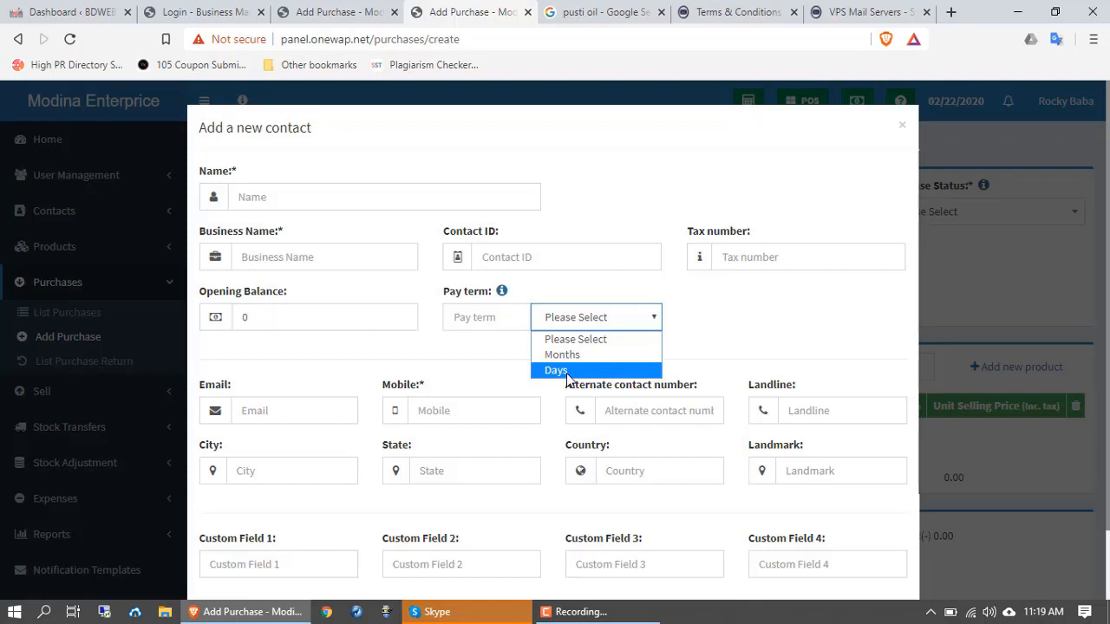
click(442, 417)
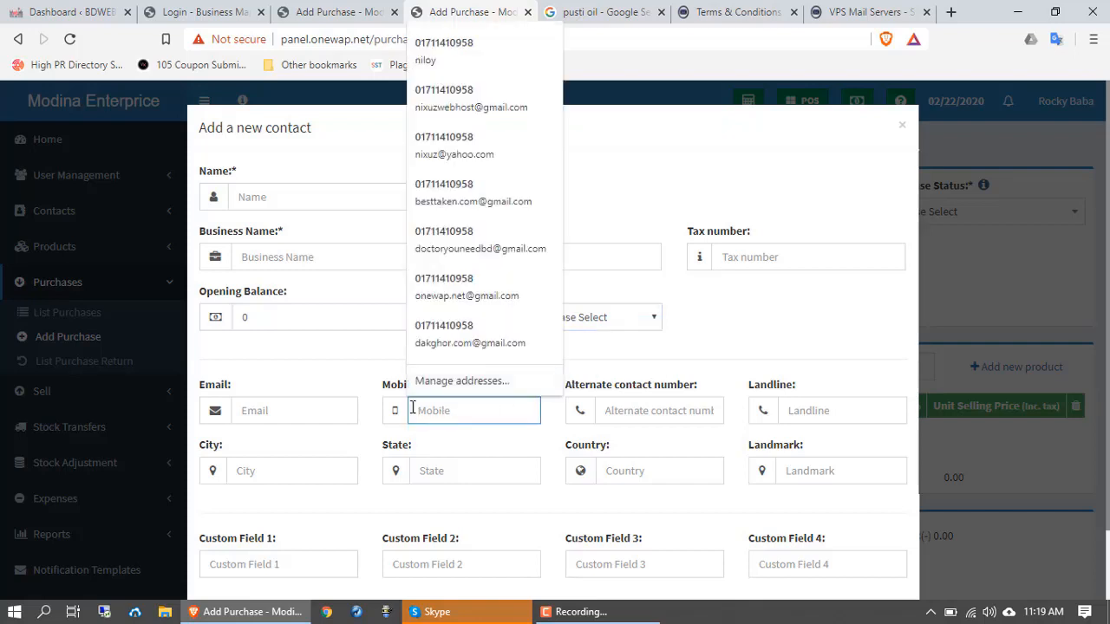
click(364, 376)
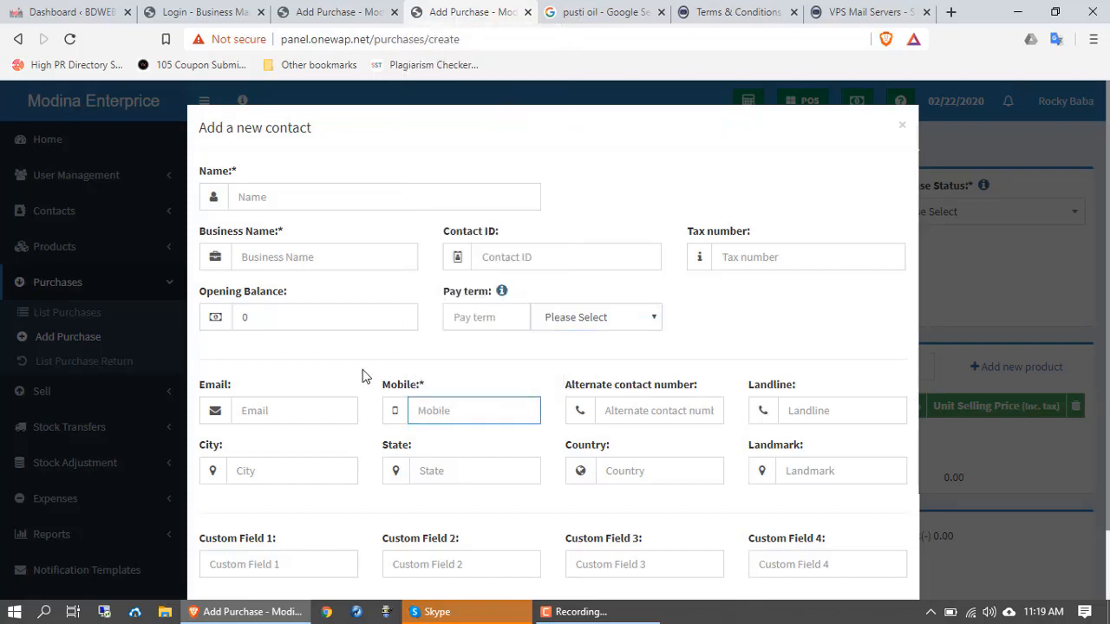
scroll(426, 502, down, 2)
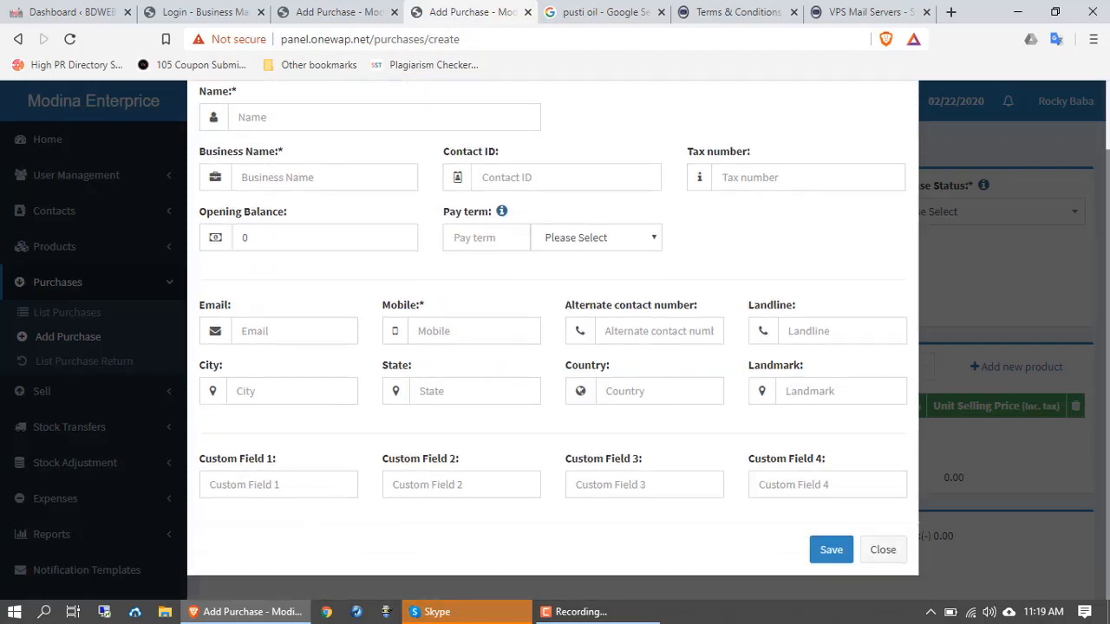
Step: Try saving the empty contact, which is rejected, then close the form unsaved
click(828, 560)
click(830, 552)
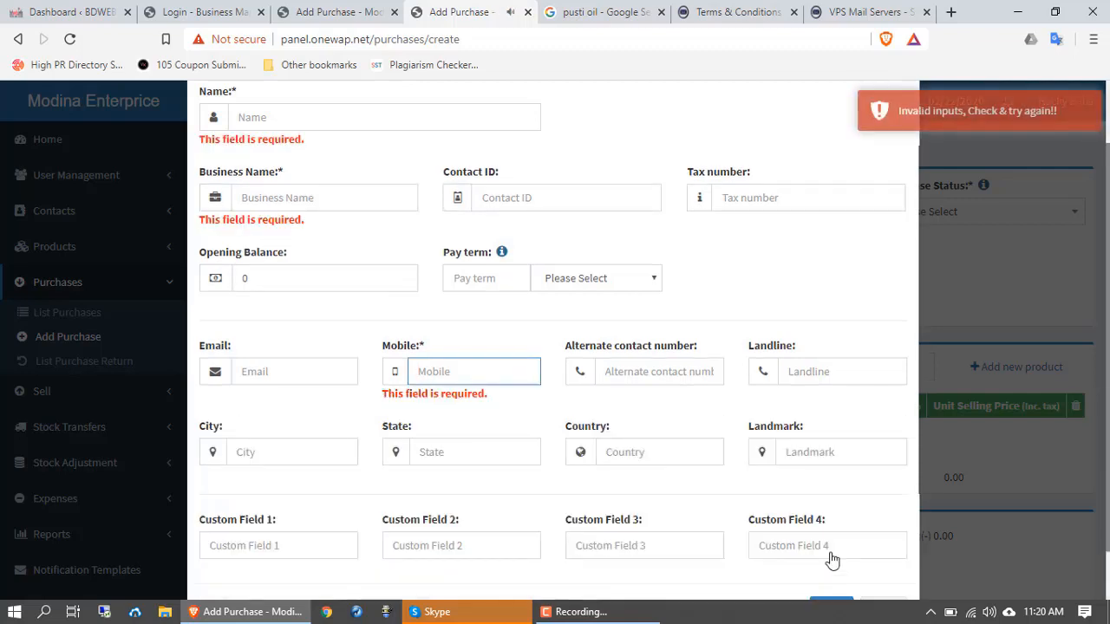
scroll(379, 454, up, 1)
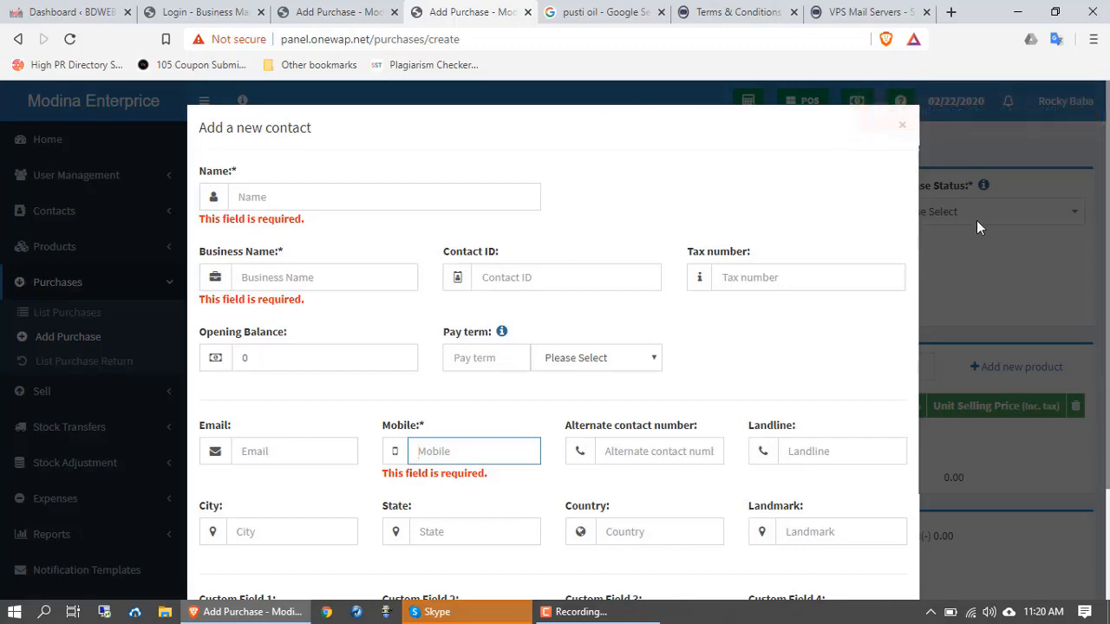
click(903, 129)
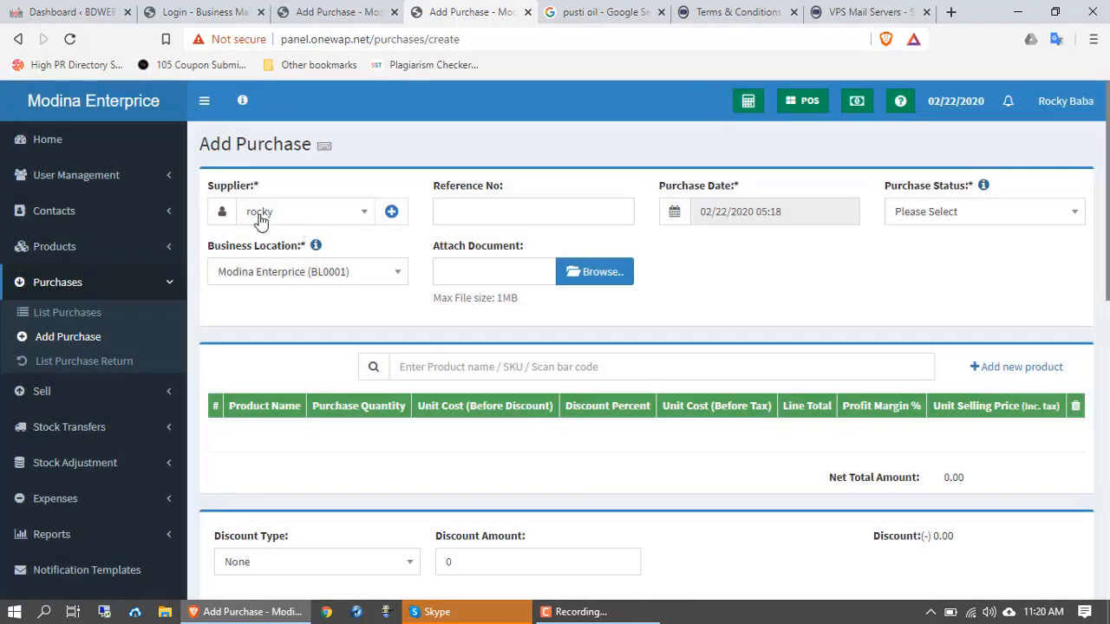
Step: Enter reference number 123456 and choose Ordered as the purchase status
click(475, 209)
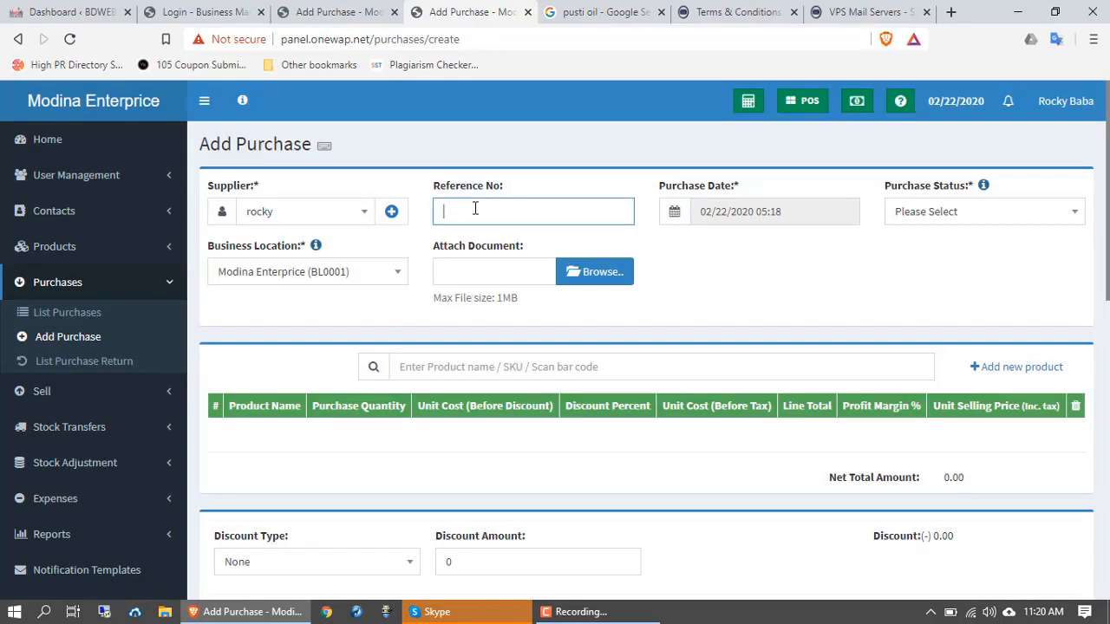
text(123456)
click(976, 216)
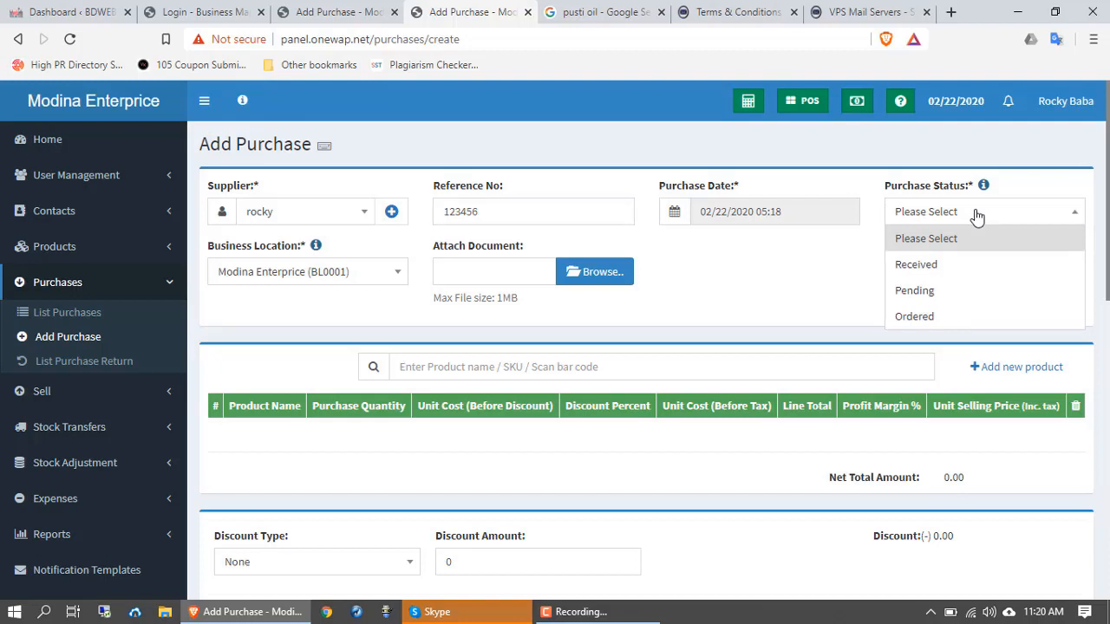
click(925, 321)
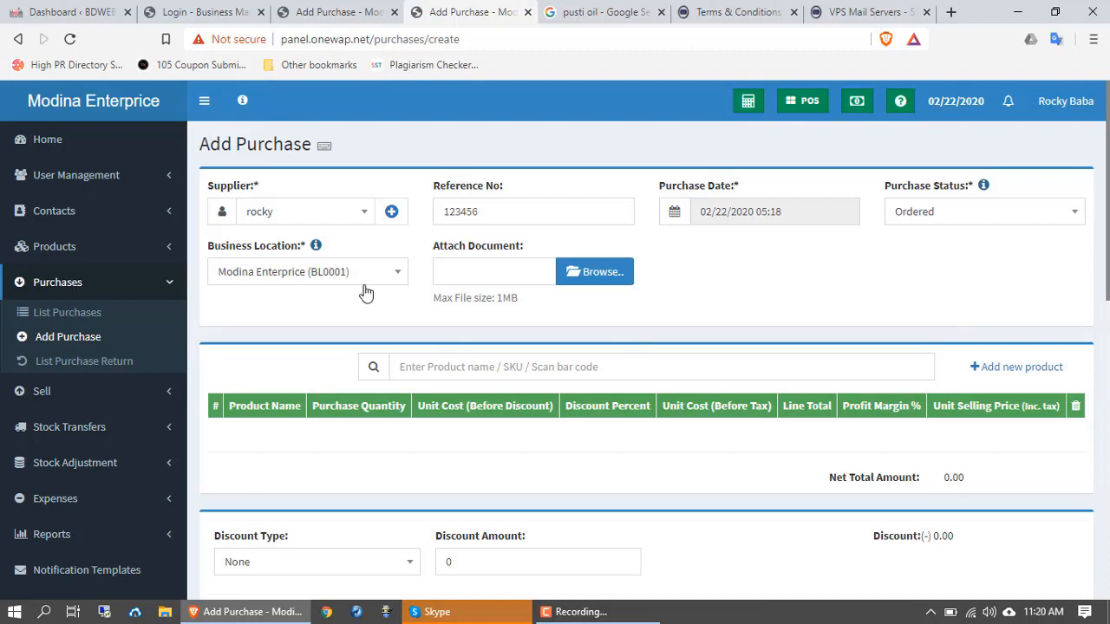
scroll(385, 369, down, 1)
click(429, 292)
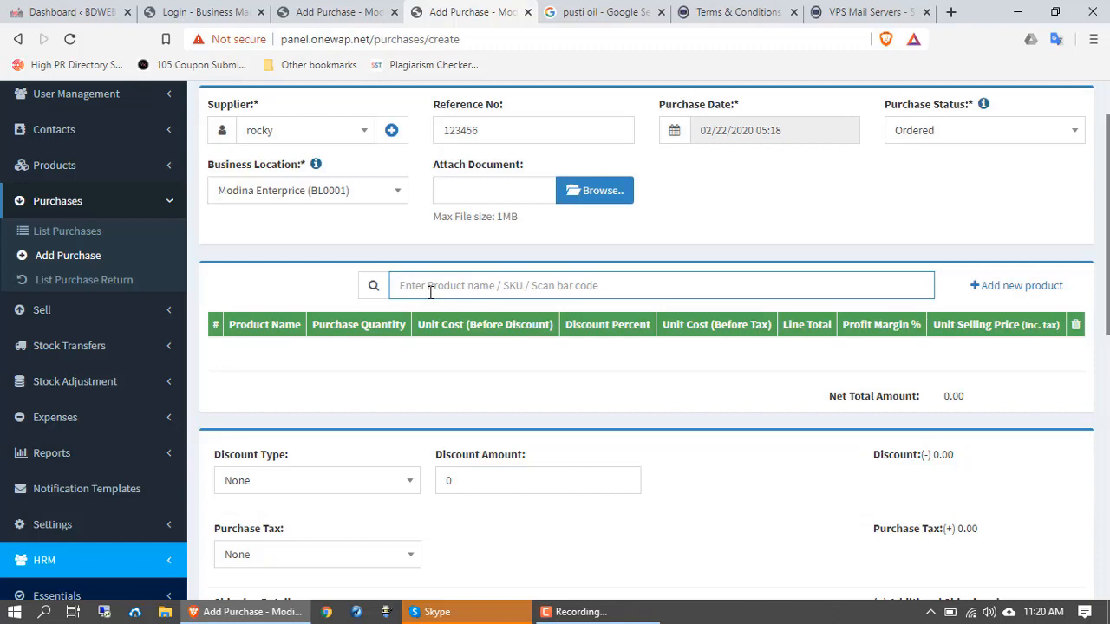
Step: Search 'coca c' to add Coca Cola 1.25 ltr, then search 'frutika' for Frutika Mango Juice 1 ltr
text(aci)
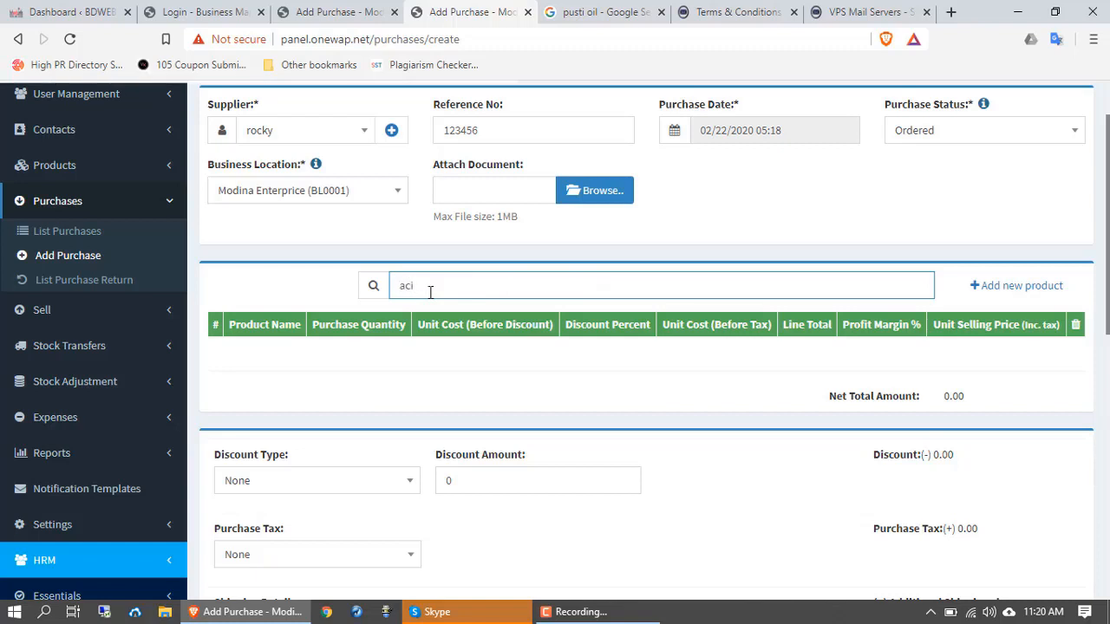
key(ctrl+a)
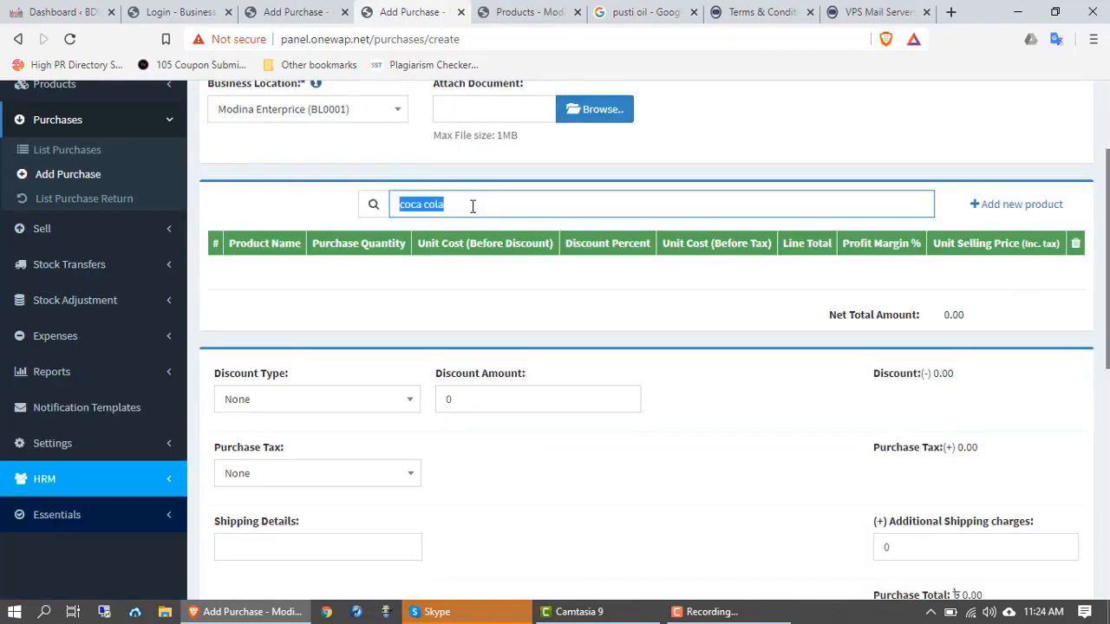
click(472, 206)
key(BackSpace)
key(BackSpace)
key(BackSpace)
key(BackSpace)
key(BackSpace)
key(BackSpace)
key(BackSpace)
key(BackSpace)
key(BackSpace)
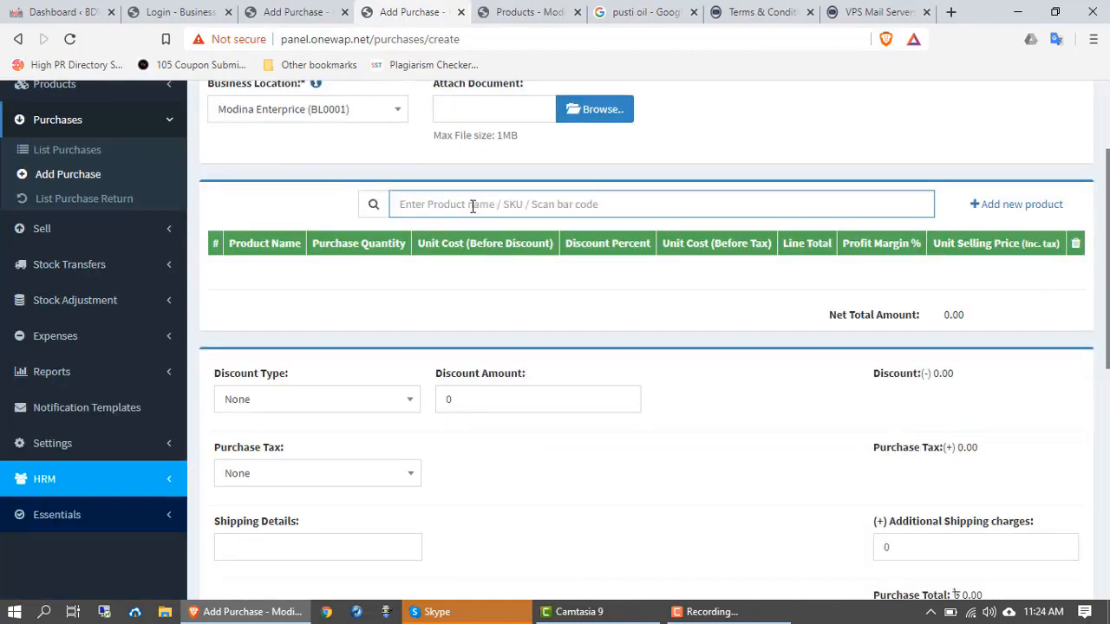
text(coca)
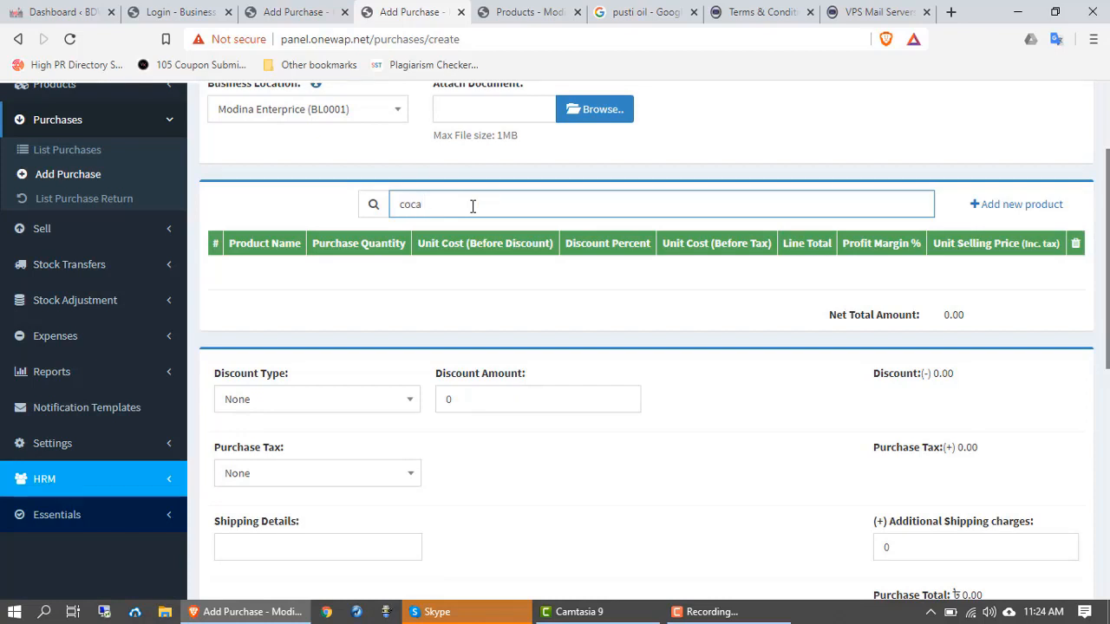
text( c)
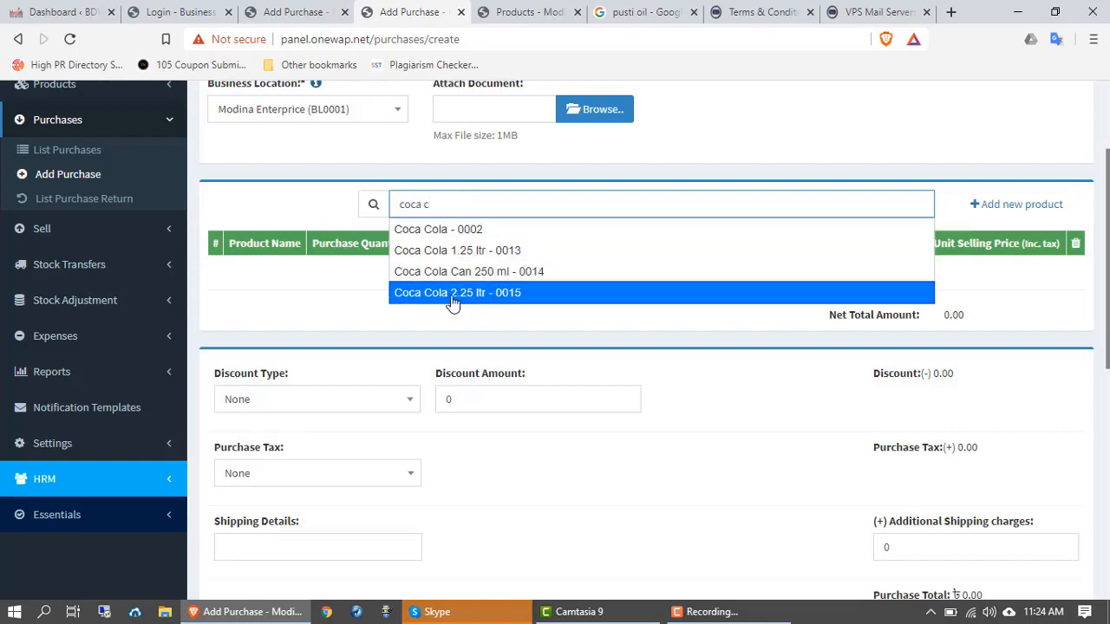
click(468, 254)
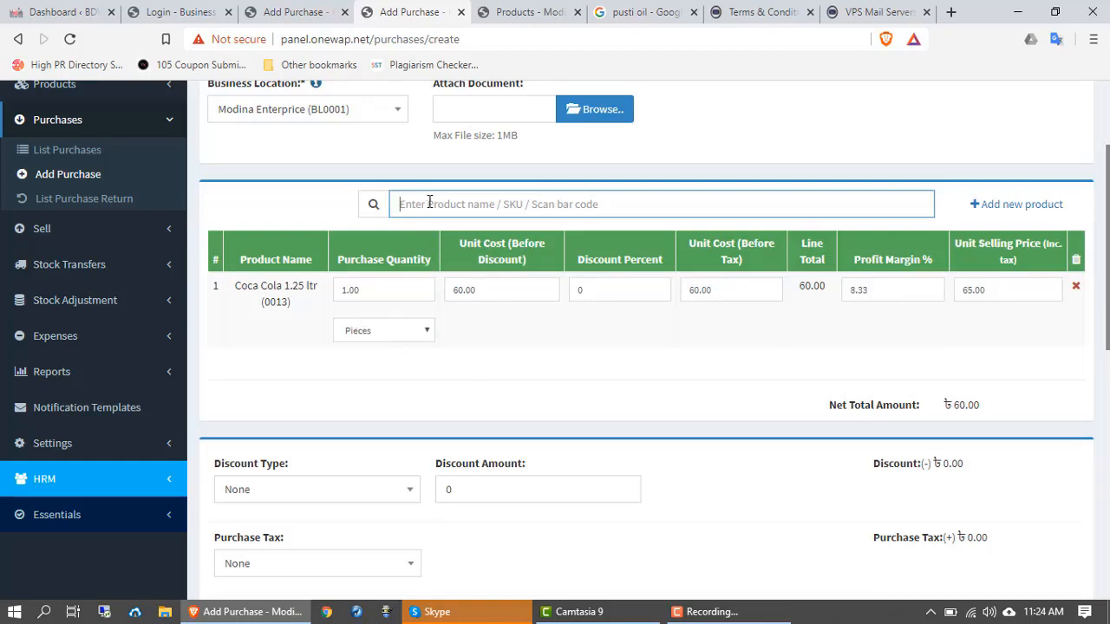
text(fruti)
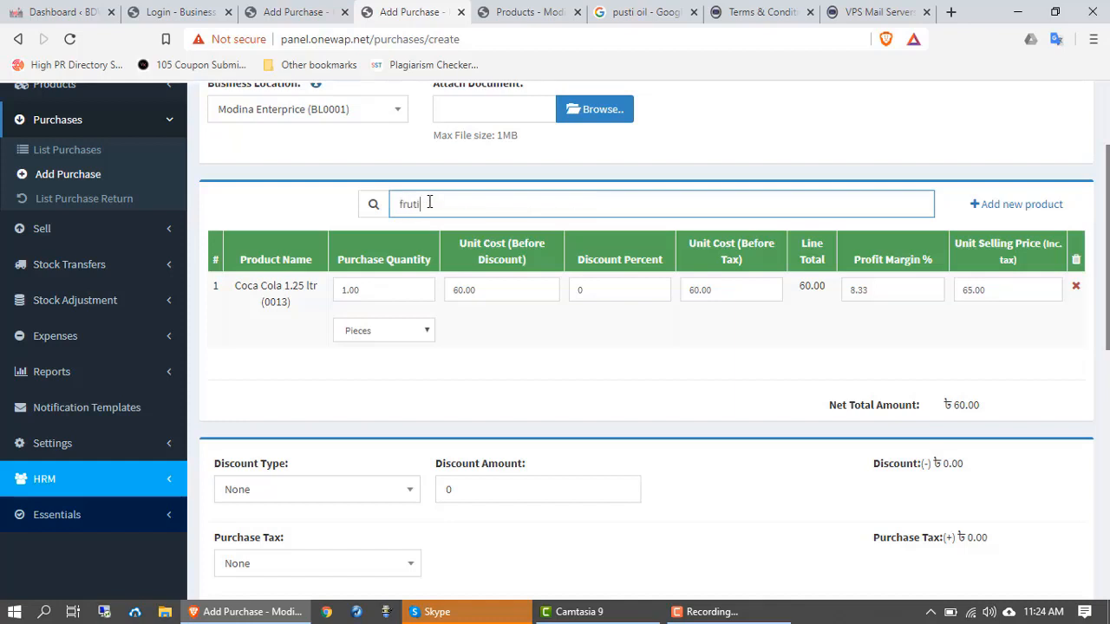
text(ka)
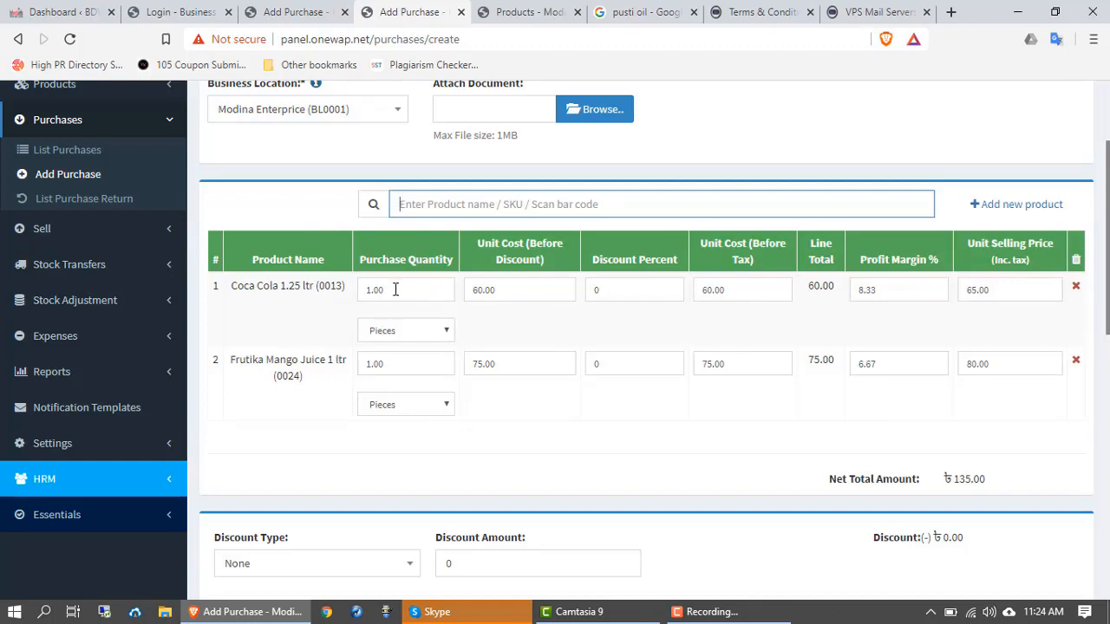
Step: Set the Coca Cola and Frutika Mango Juice purchase quantities to 30 each
drag(394, 290, 363, 293)
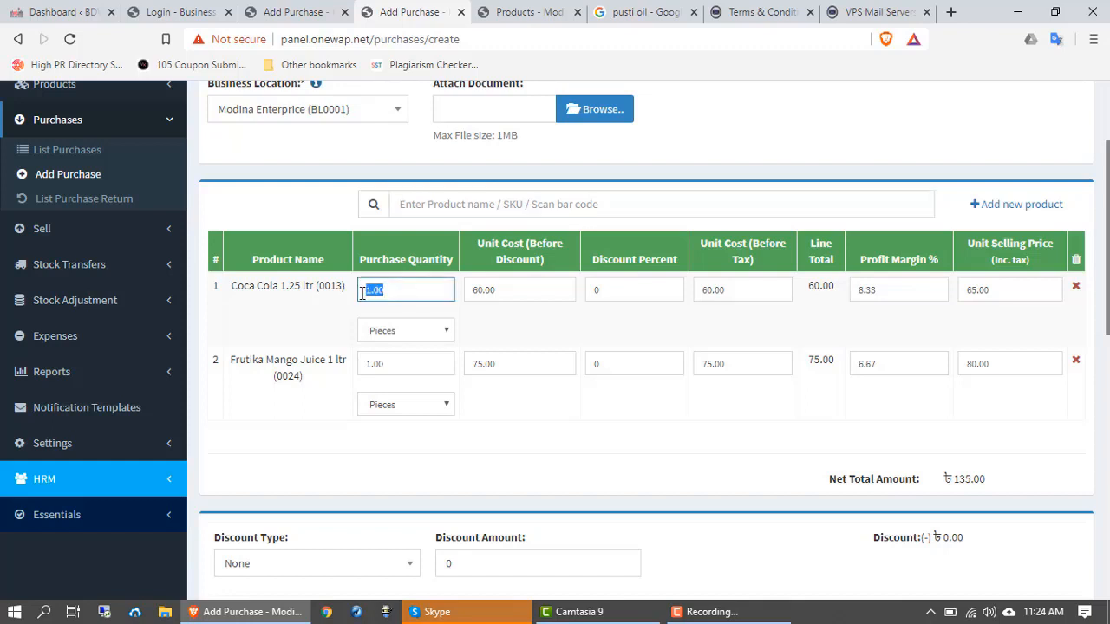
text(30)
drag(384, 366, 364, 367)
text(30)
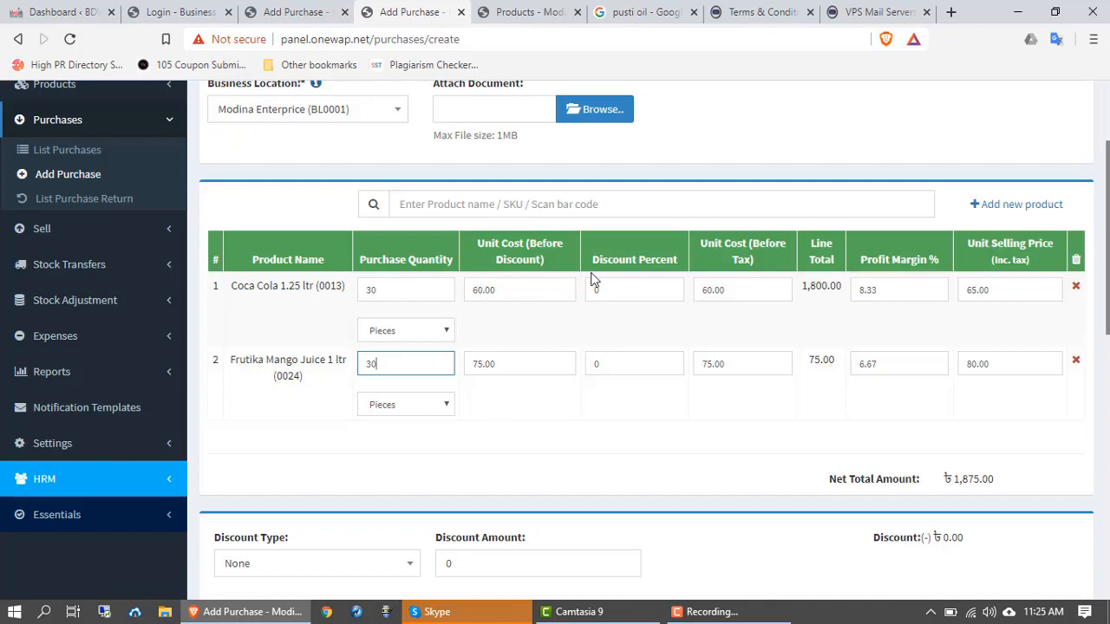
scroll(637, 295, down, 1)
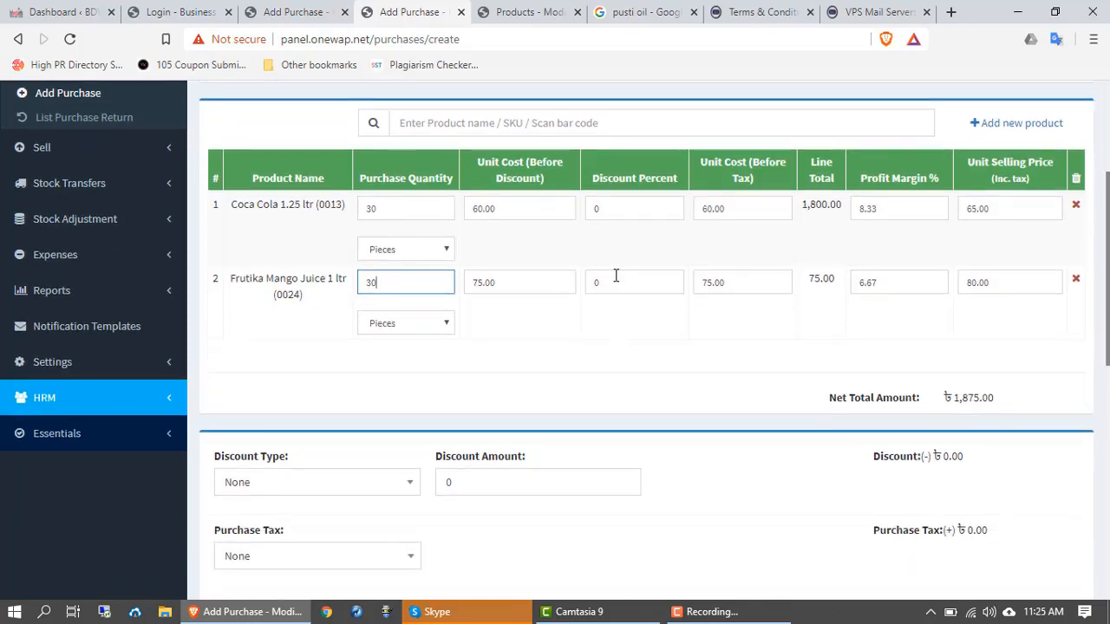
click(590, 214)
click(728, 244)
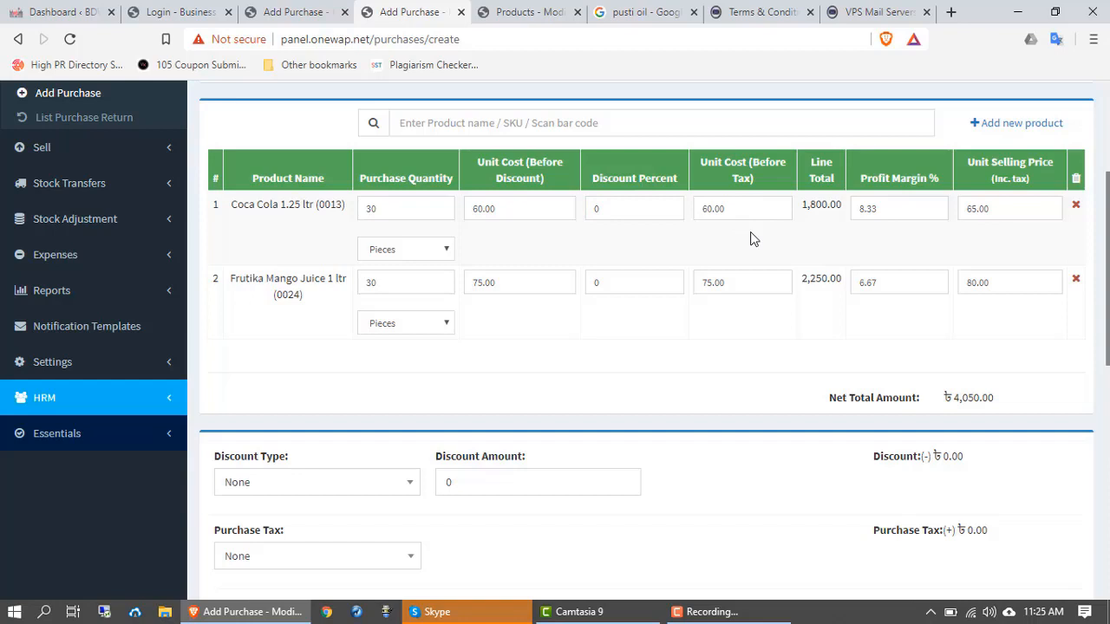
scroll(751, 237, down, 1)
scroll(751, 237, up, 1)
Step: Inspect Coca Cola's unit selling price and profit margin values
double_click(994, 208)
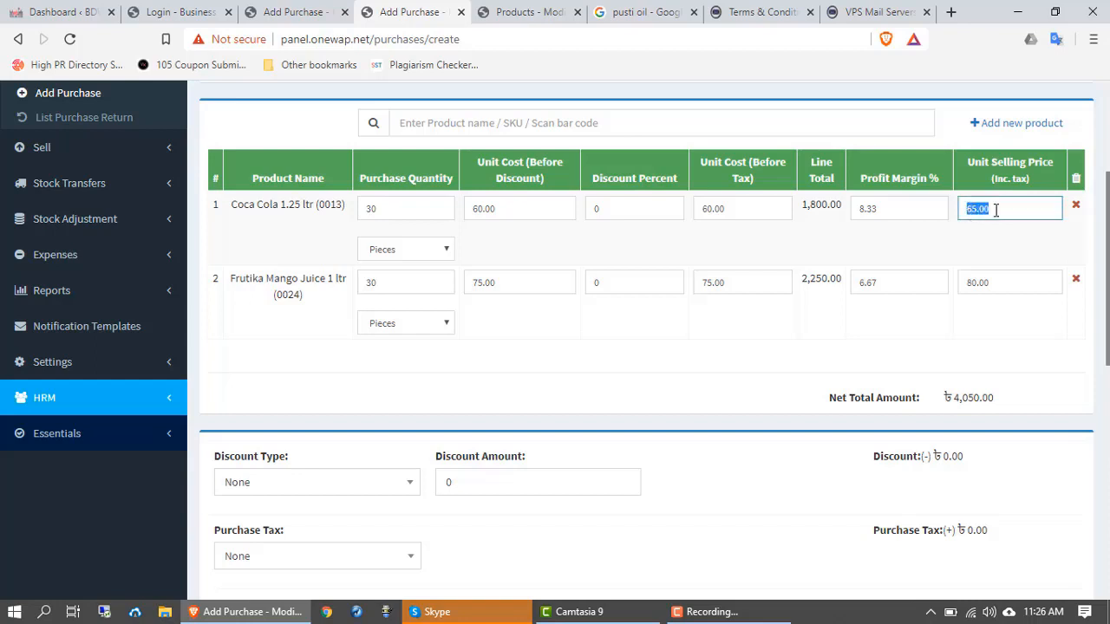
double_click(857, 209)
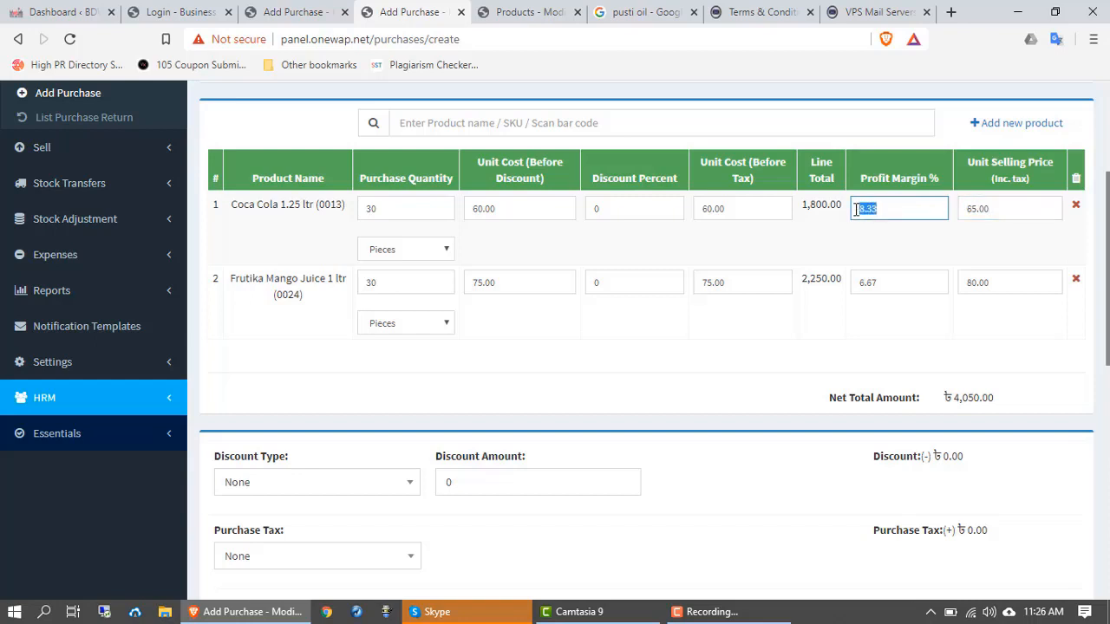
click(893, 209)
Step: Keep the discount type at None and enter a discount amount of 50
scroll(346, 376, down, 2)
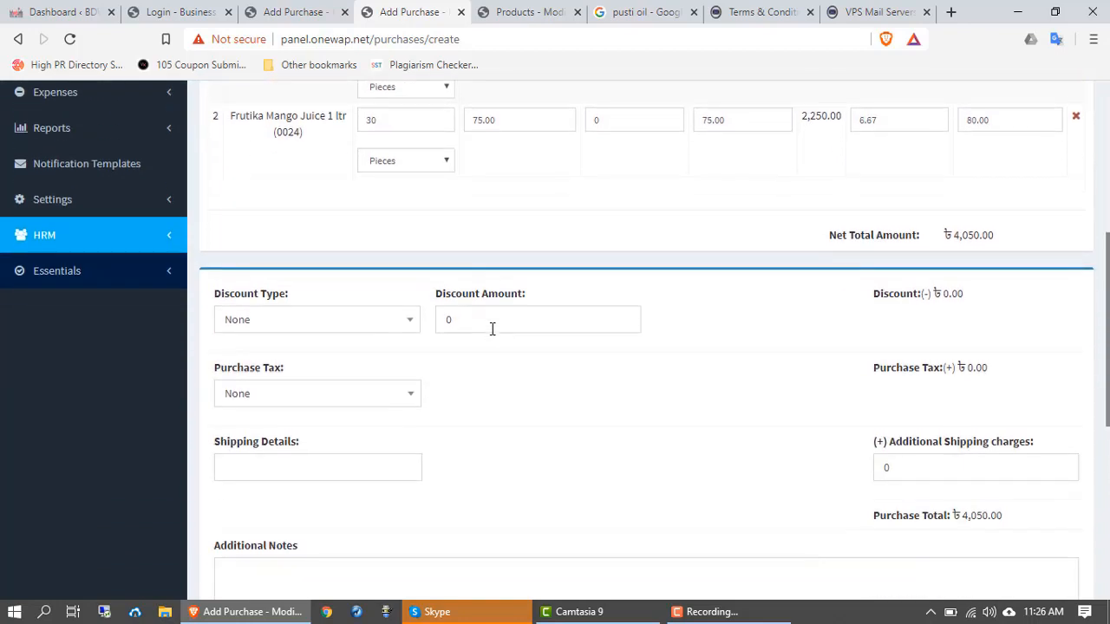
scroll(644, 216, up, 1)
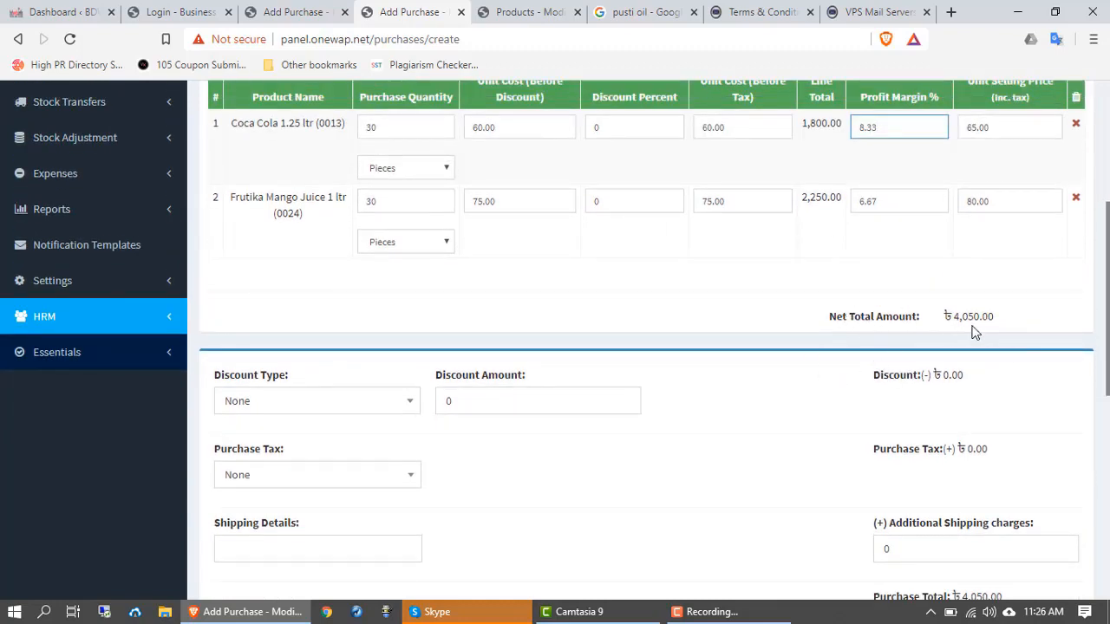
scroll(454, 485, down, 2)
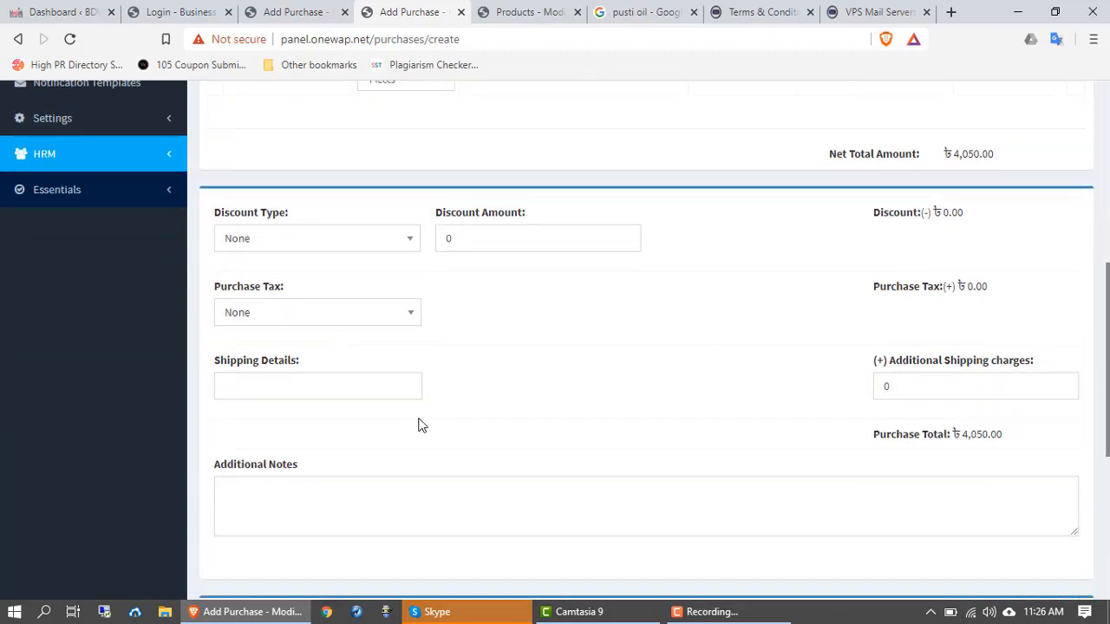
click(368, 251)
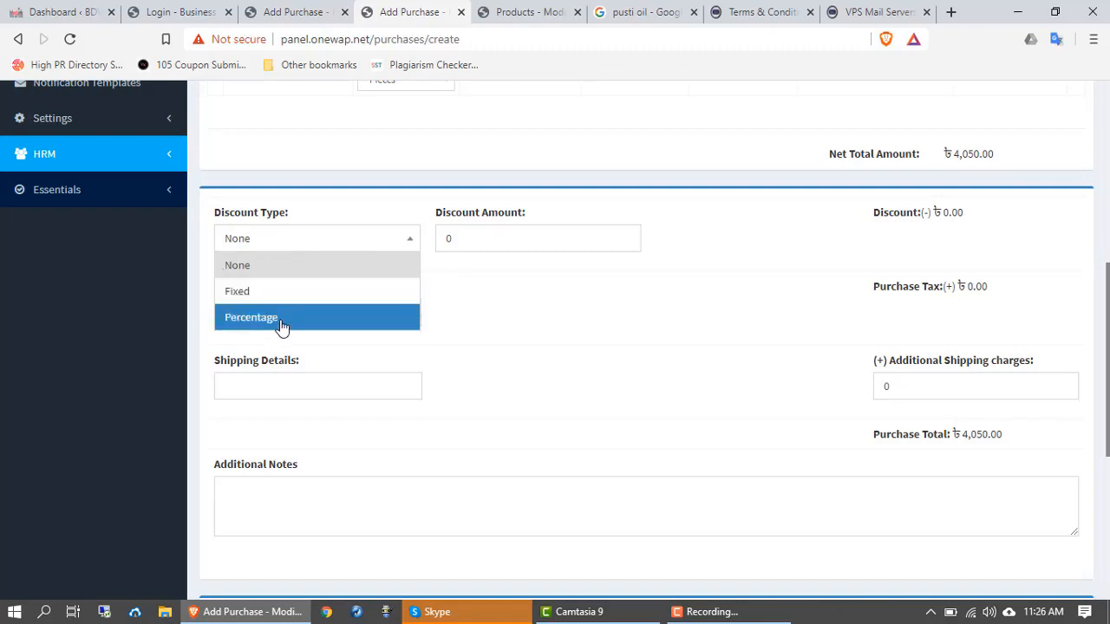
click(252, 276)
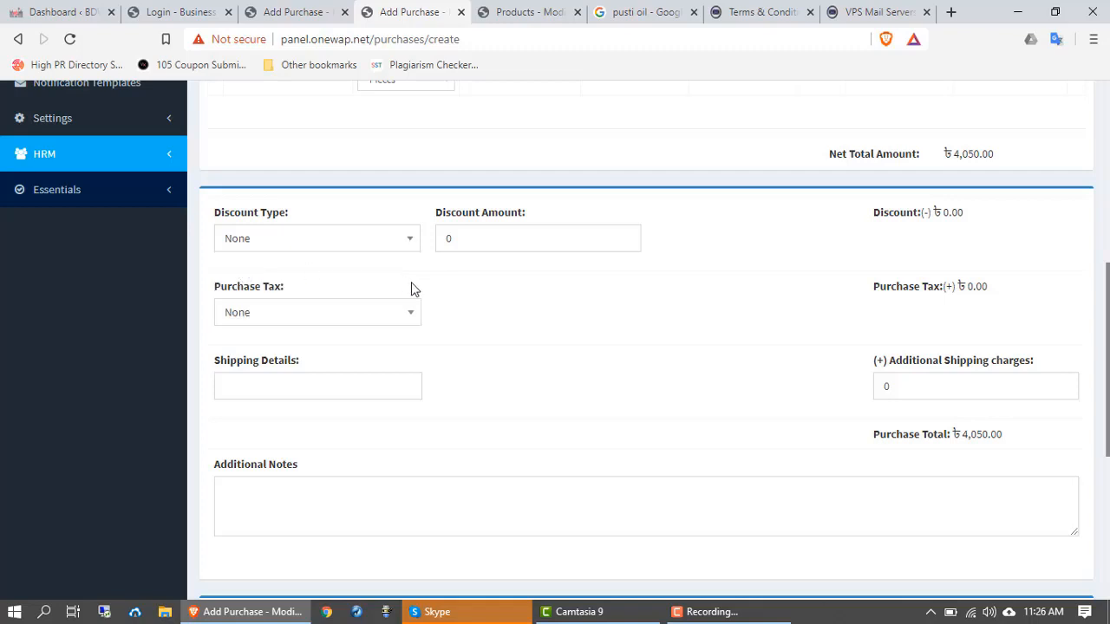
click(504, 236)
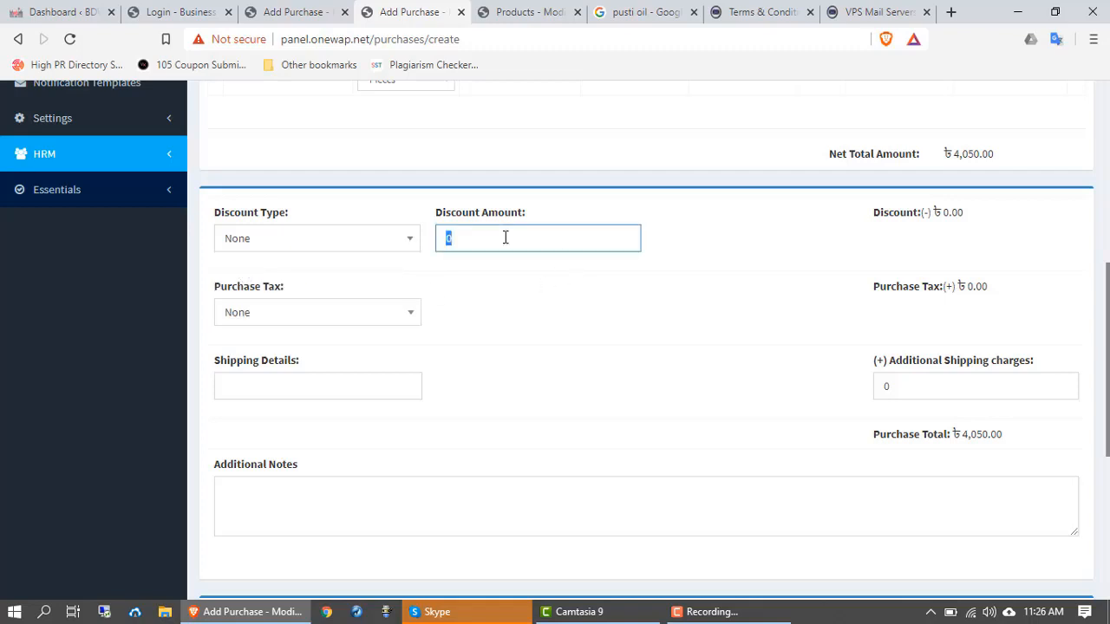
text(50)
Step: Leave purchase tax at None, pass over shipping charges and notes, and select the payment amount
scroll(579, 338, down, 1)
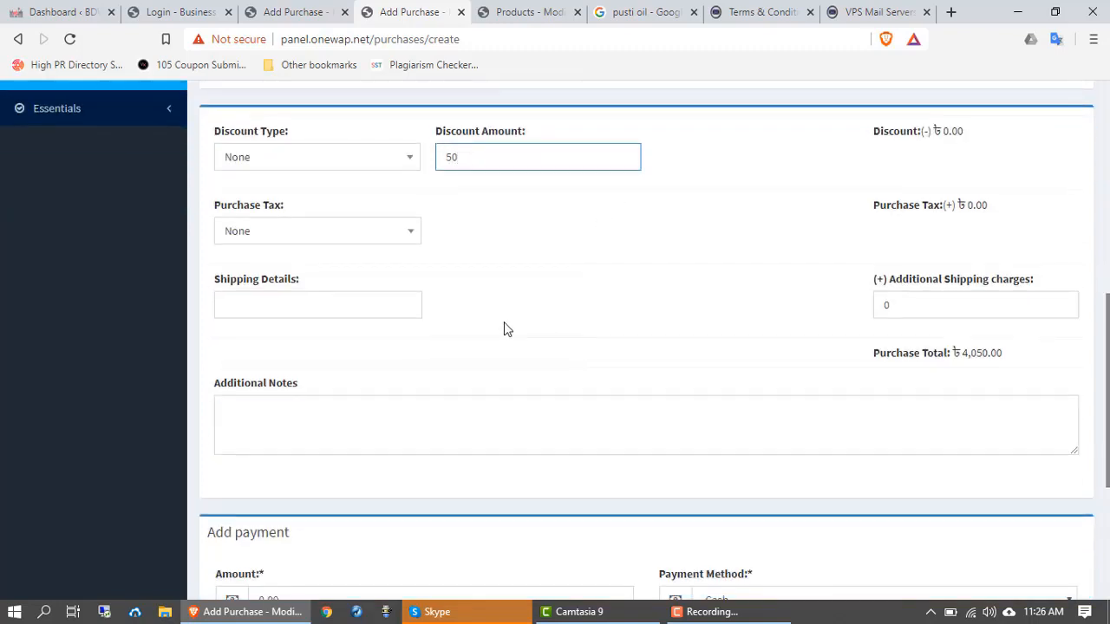
click(280, 243)
click(280, 242)
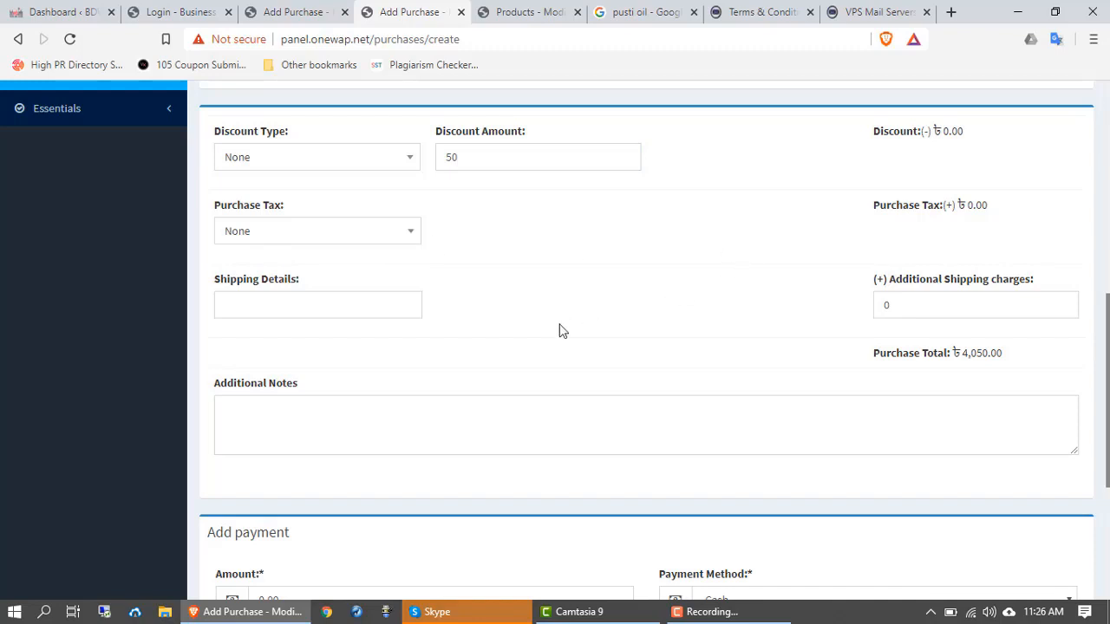
scroll(537, 326, down, 2)
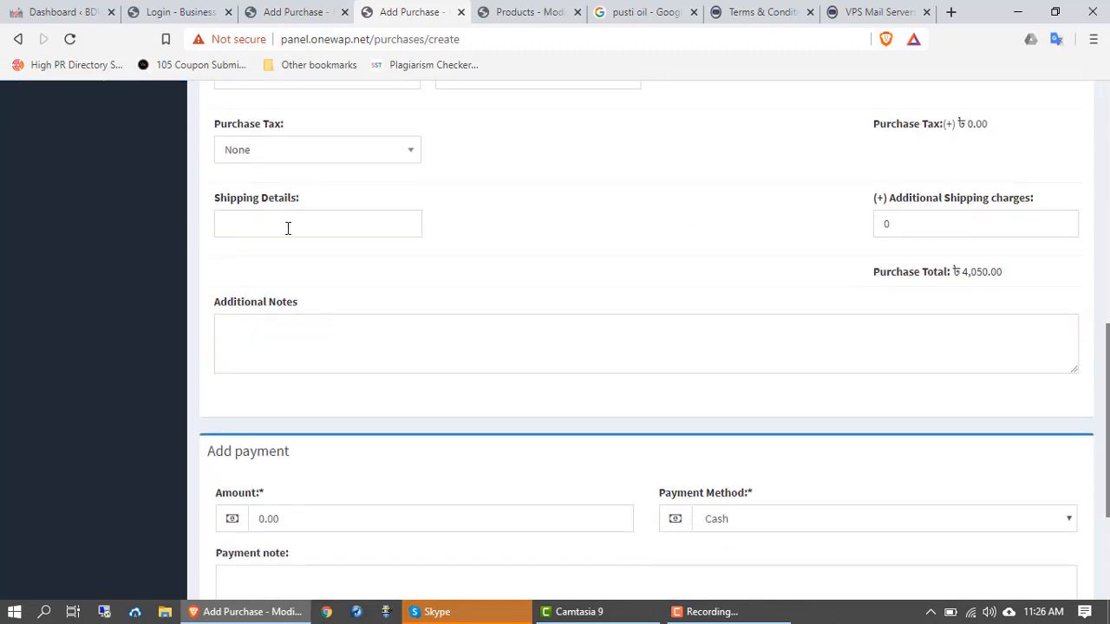
click(288, 228)
drag(909, 227, 870, 223)
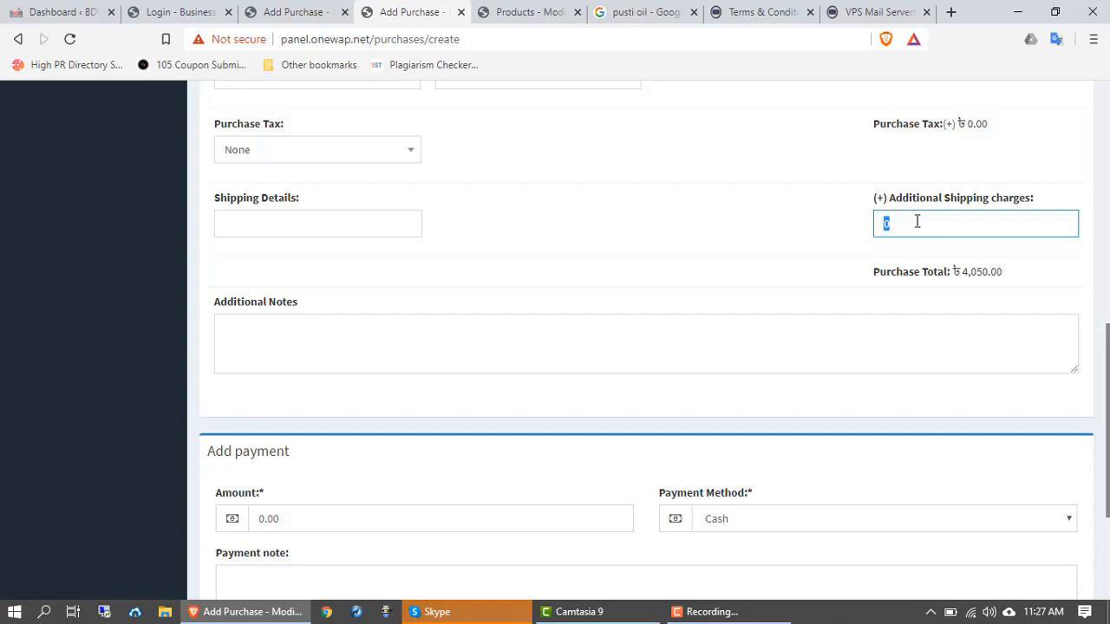
scroll(476, 260, down, 1)
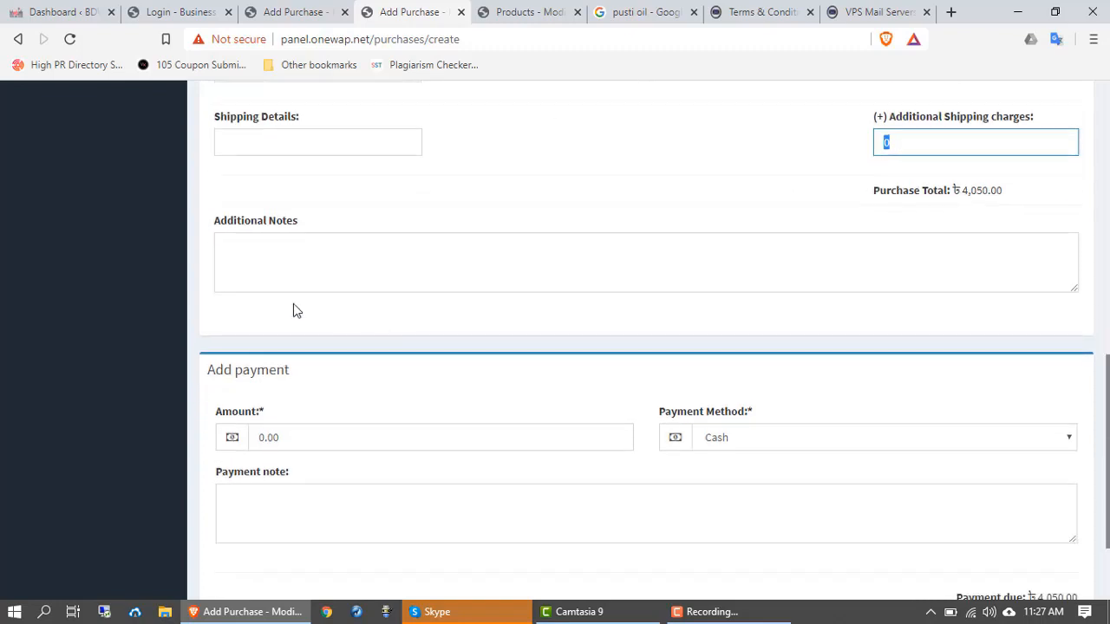
click(295, 249)
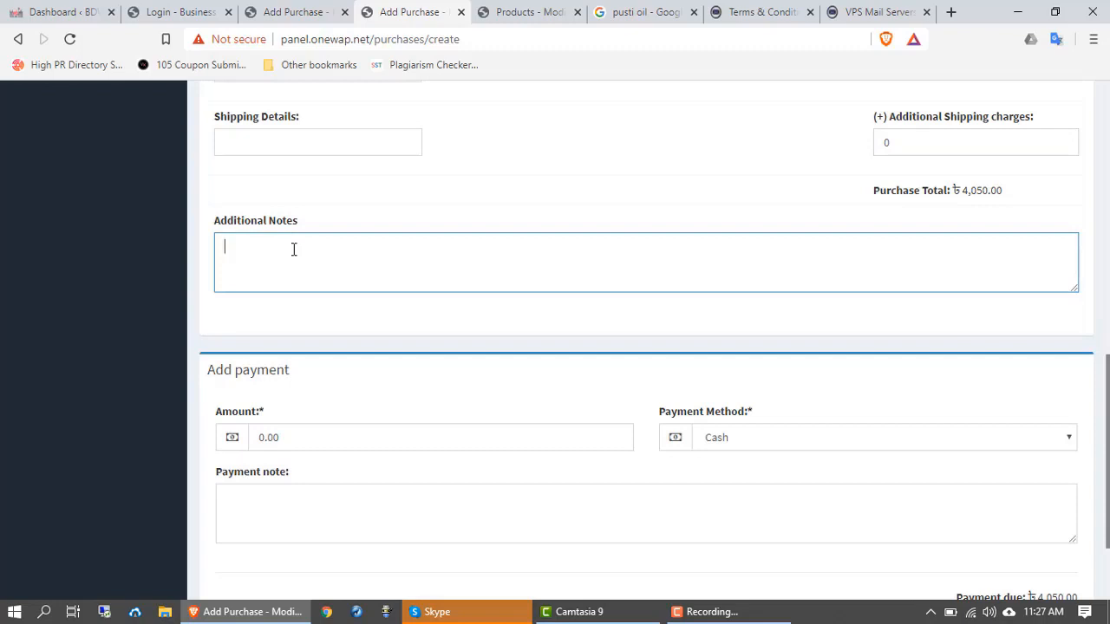
scroll(293, 249, down, 2)
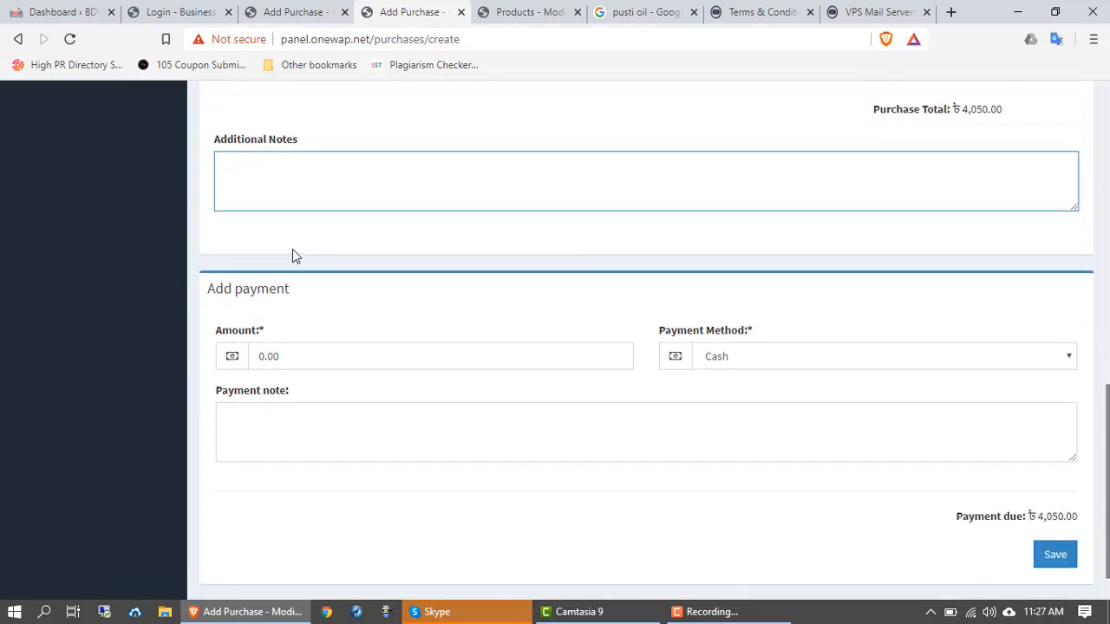
click(293, 301)
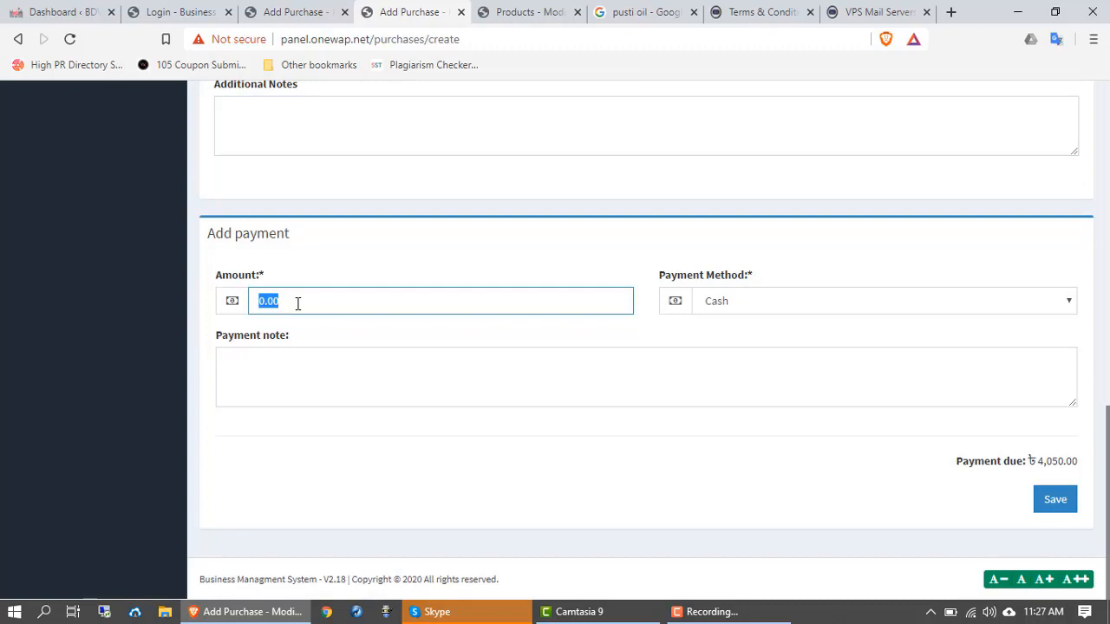
Step: Record a 2000 cash payment and save the purchase
click(297, 303)
text(200)
key(BackSpace)
key(BackSpace)
key(BackSpace)
key(BackSpace)
key(BackSpace)
key(BackSpace)
key(BackSpace)
text(2000)
click(762, 309)
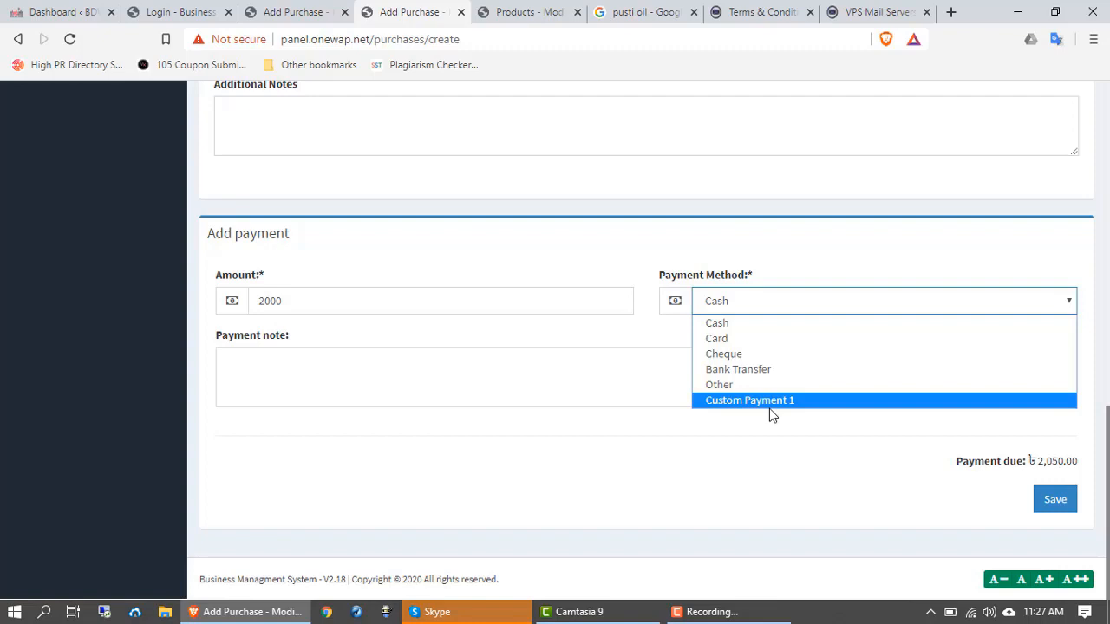
click(735, 326)
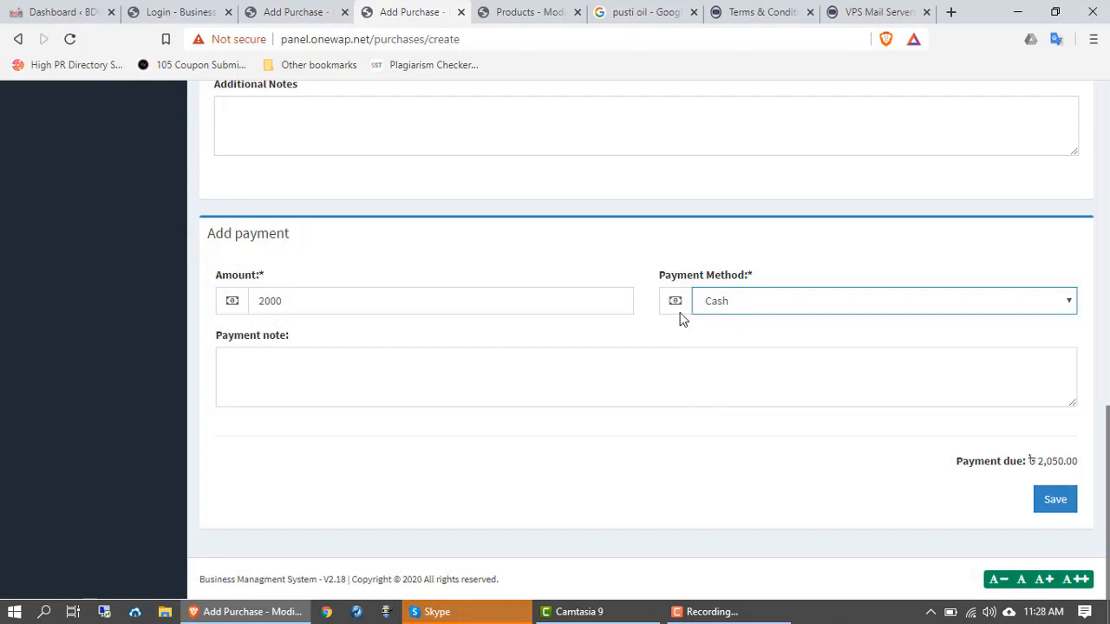
click(268, 371)
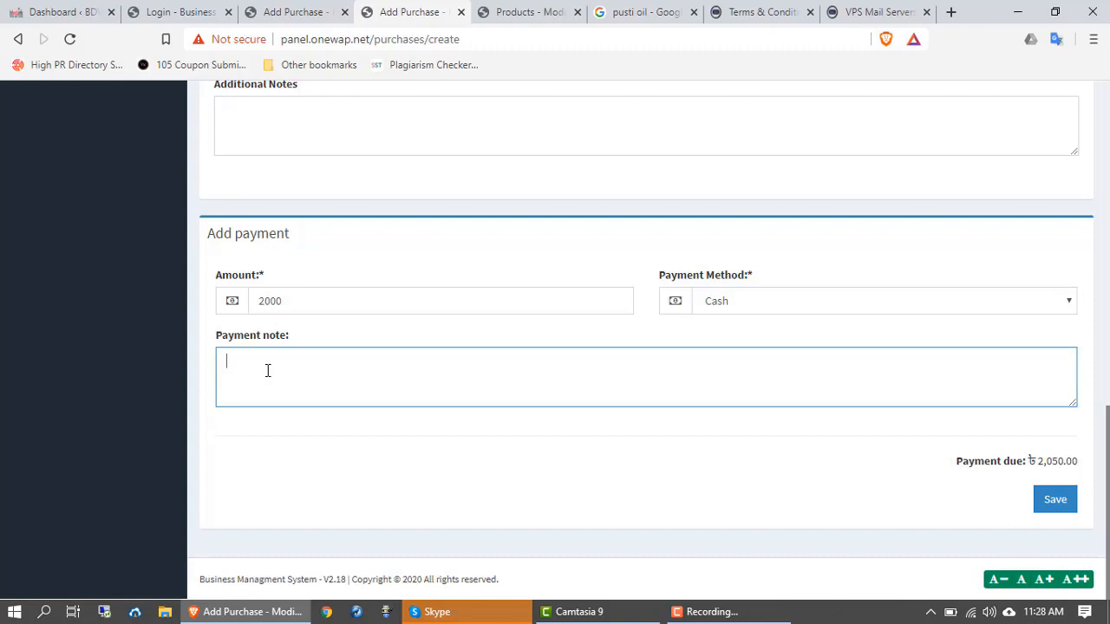
click(1055, 504)
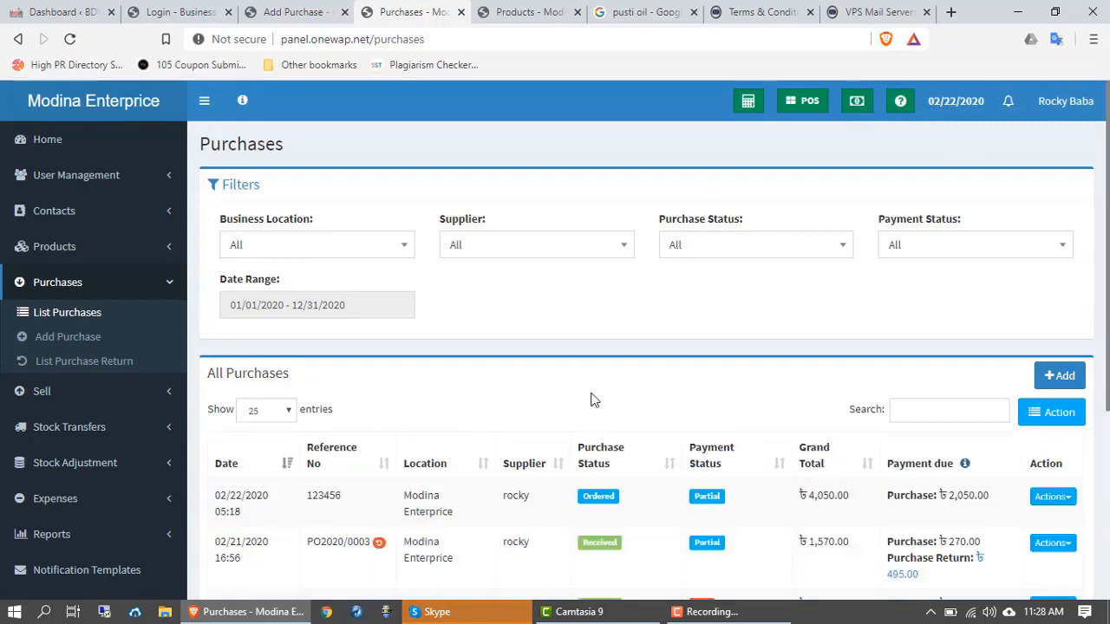
Step: Scroll the Purchases list and bring up the Actions menu for purchase 123456
scroll(581, 408, down, 2)
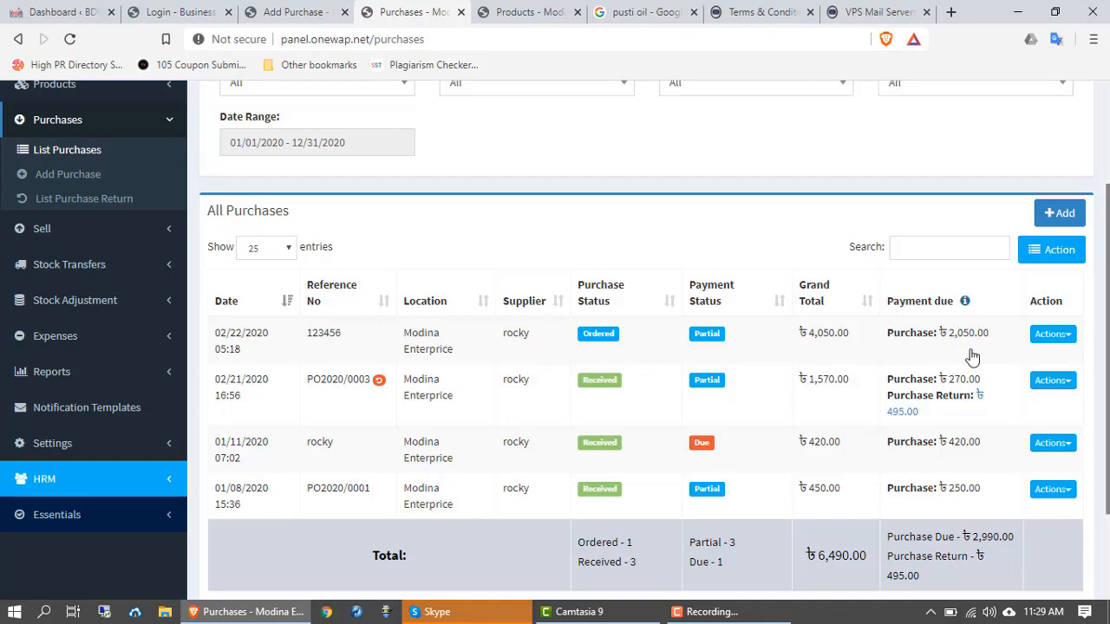
scroll(972, 356, down, 2)
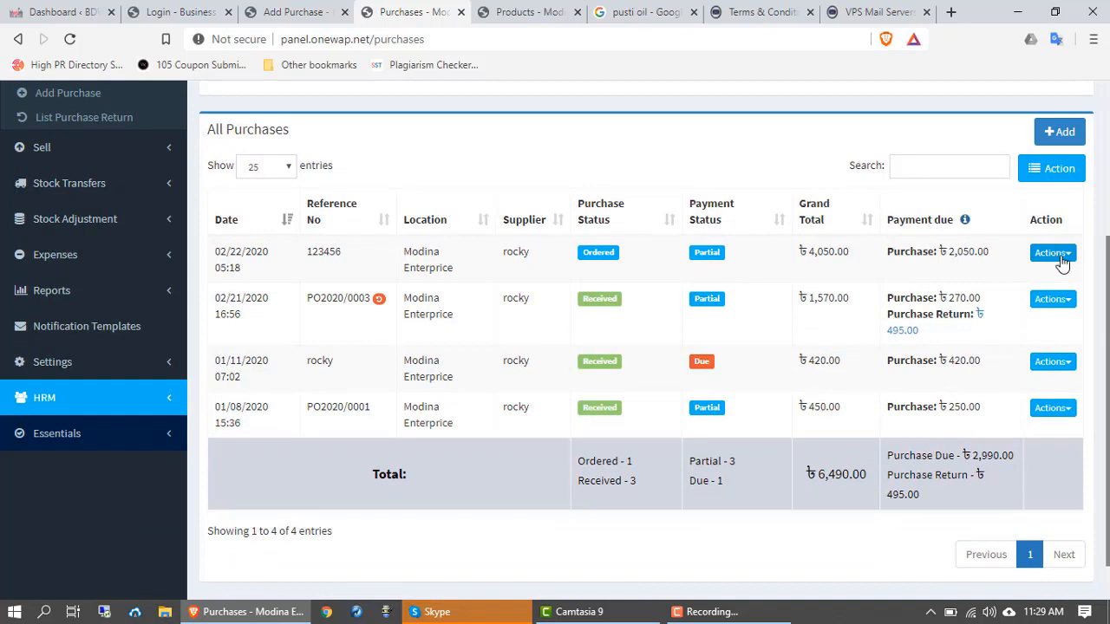
click(1059, 257)
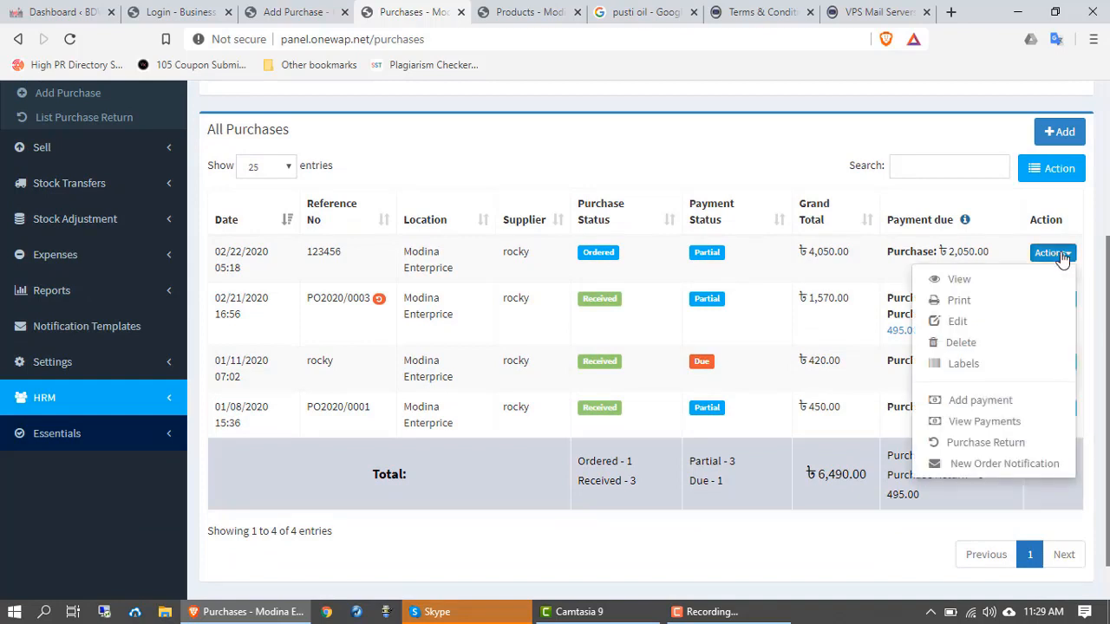
Step: Open purchase 123456 in the edit form and look over its details
click(957, 322)
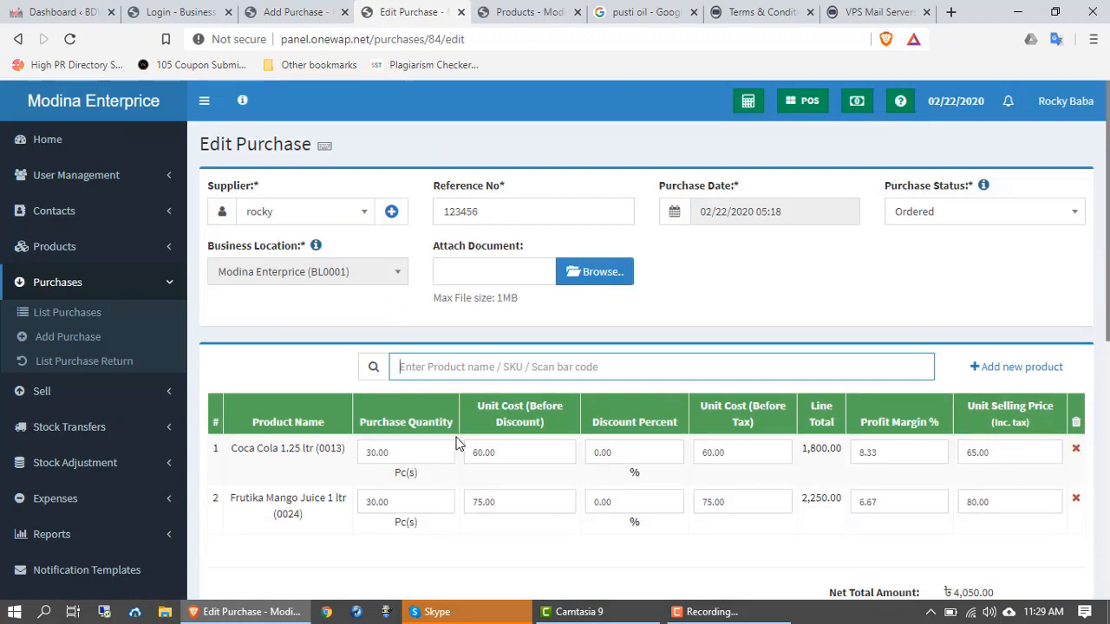
scroll(457, 444, down, 3)
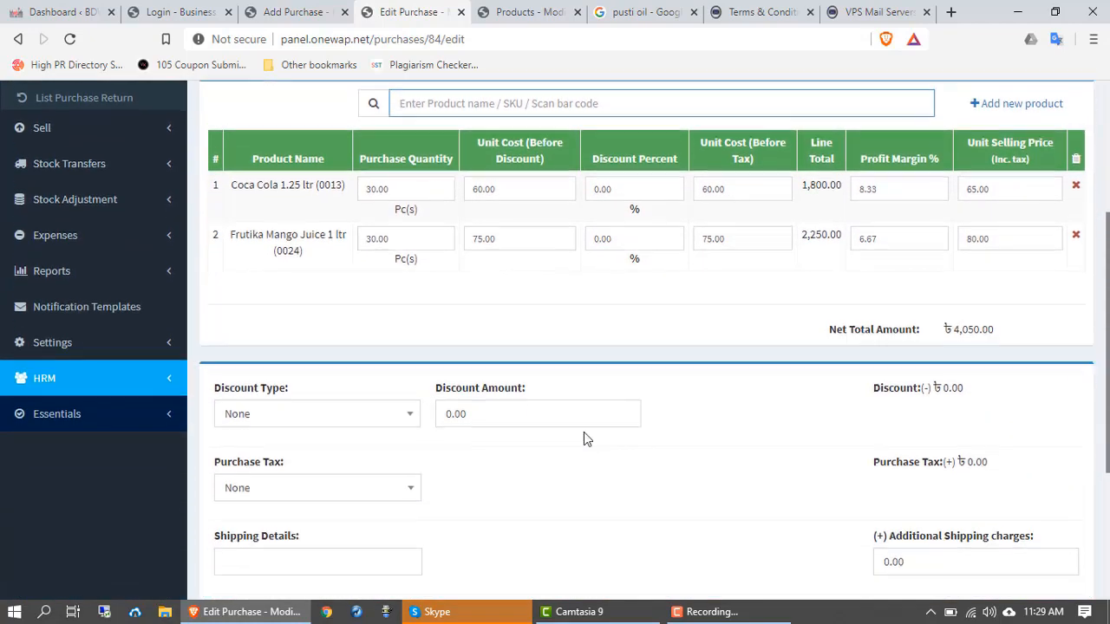
scroll(584, 432, down, 3)
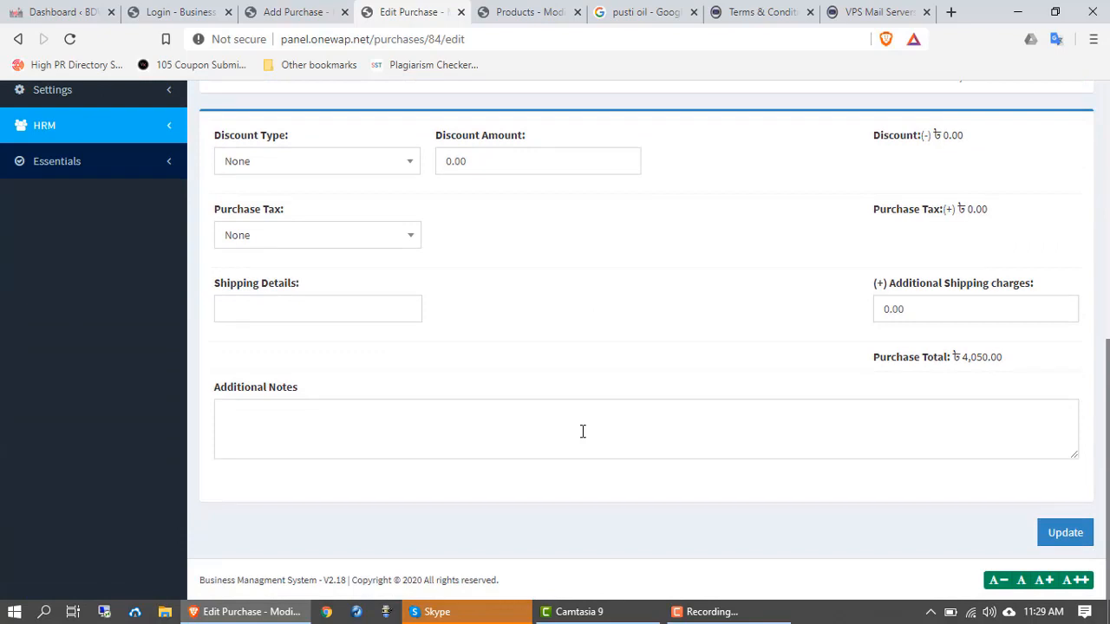
scroll(529, 401, up, 3)
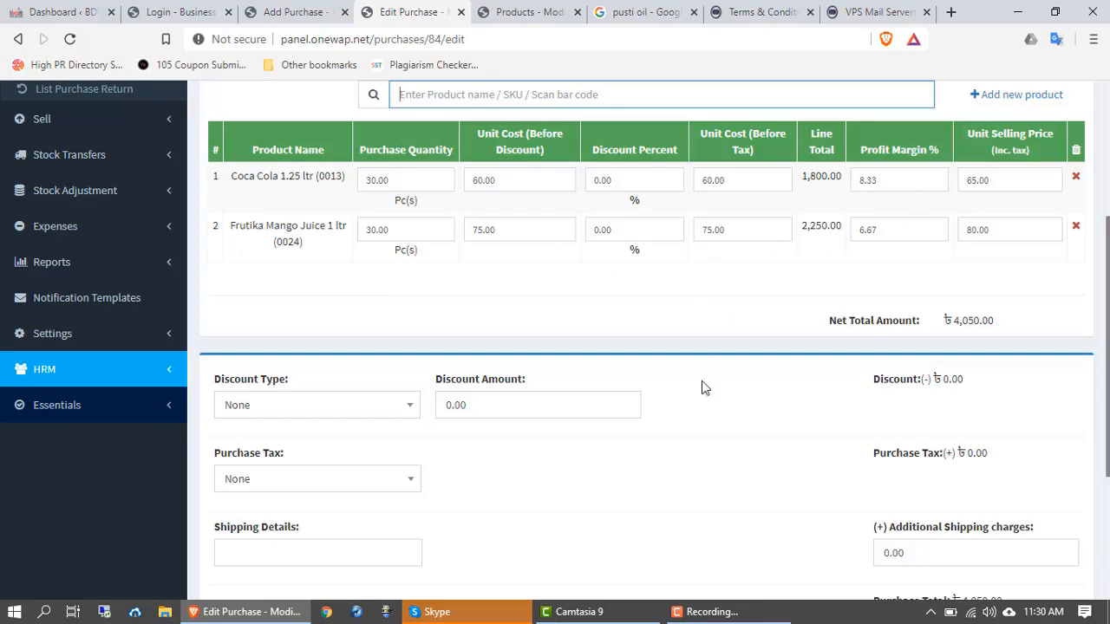
scroll(679, 473, down, 3)
scroll(663, 471, up, 7)
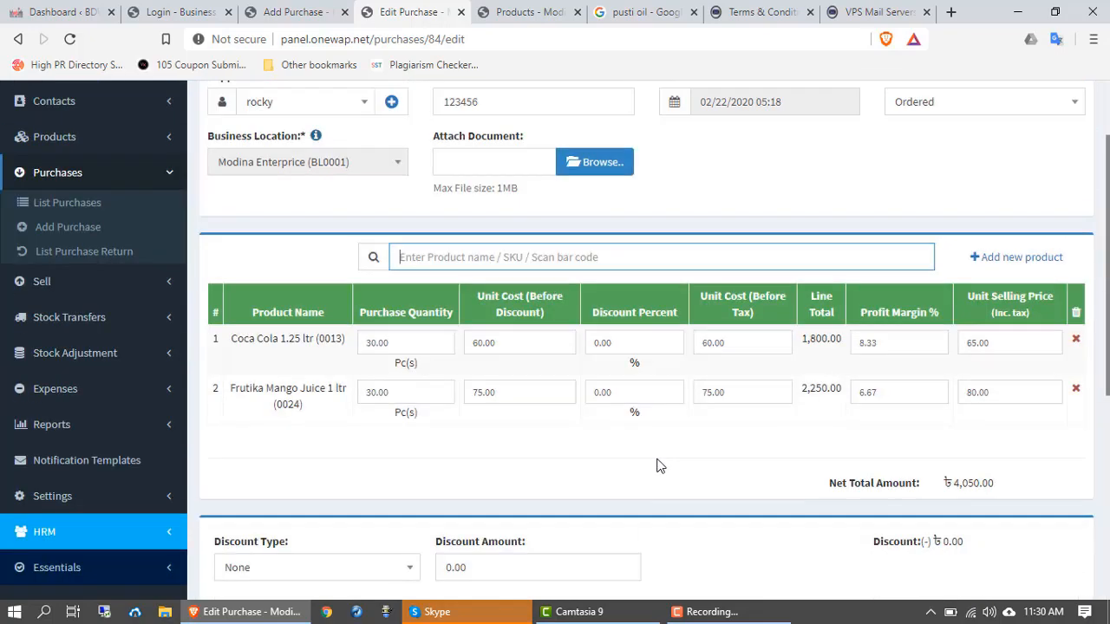
scroll(679, 405, down, 6)
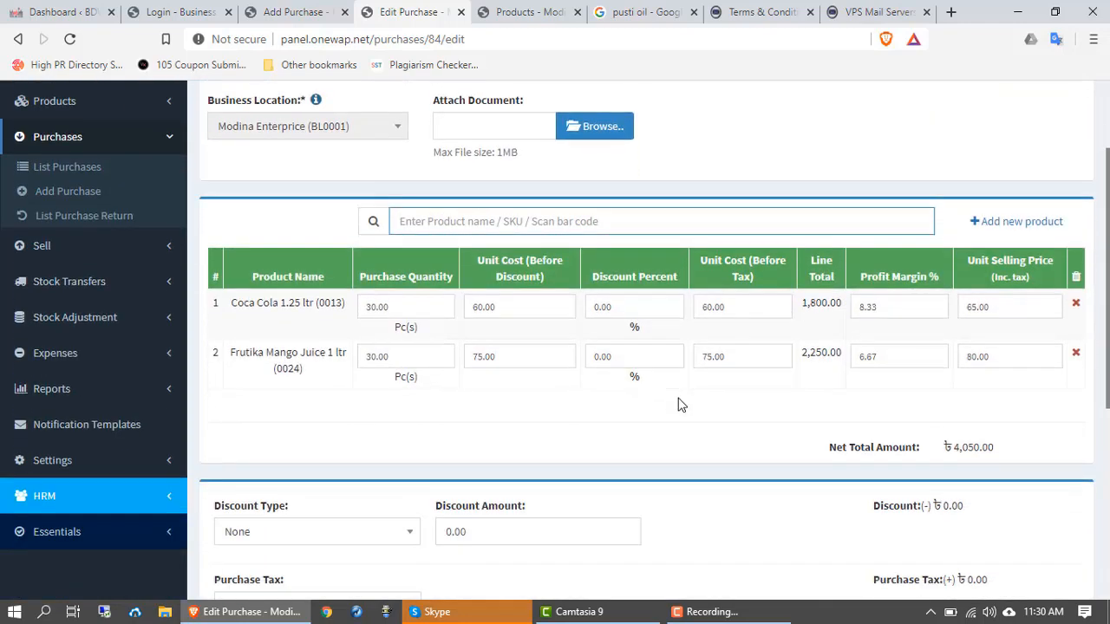
scroll(673, 406, up, 6)
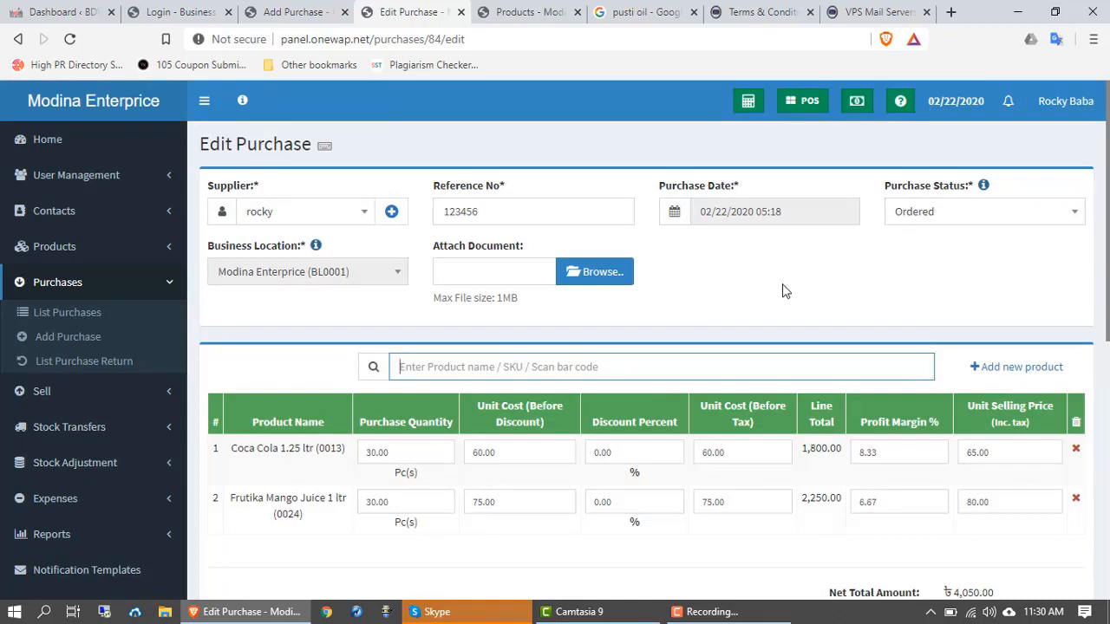
Step: Change the purchase status from Ordered to Received and save the update
click(959, 218)
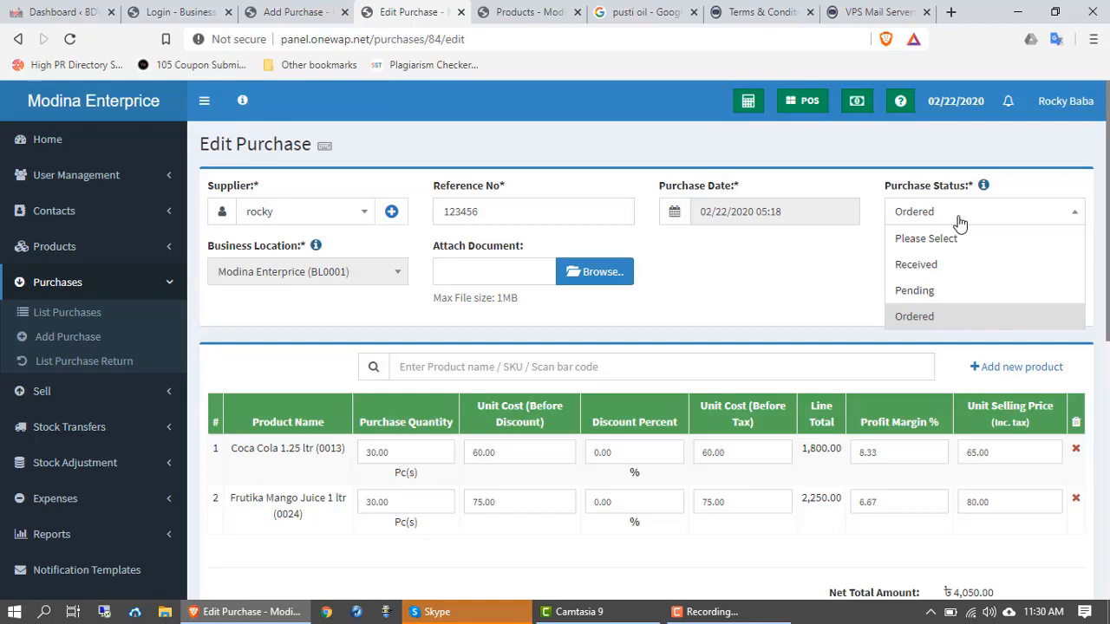
click(926, 265)
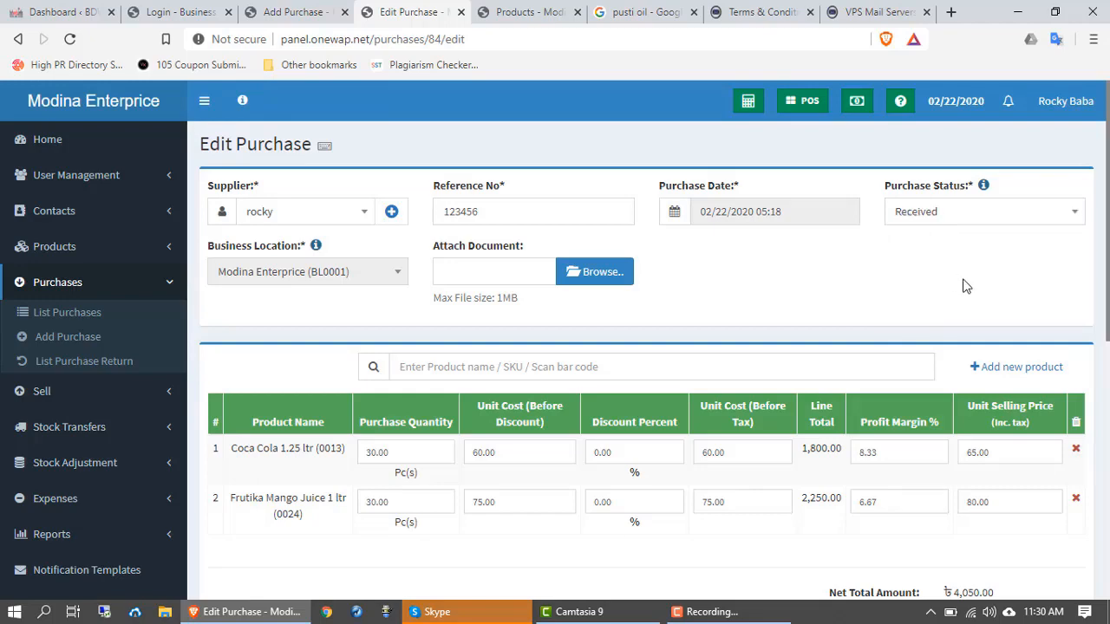
scroll(964, 287, down, 3)
scroll(965, 293, down, 3)
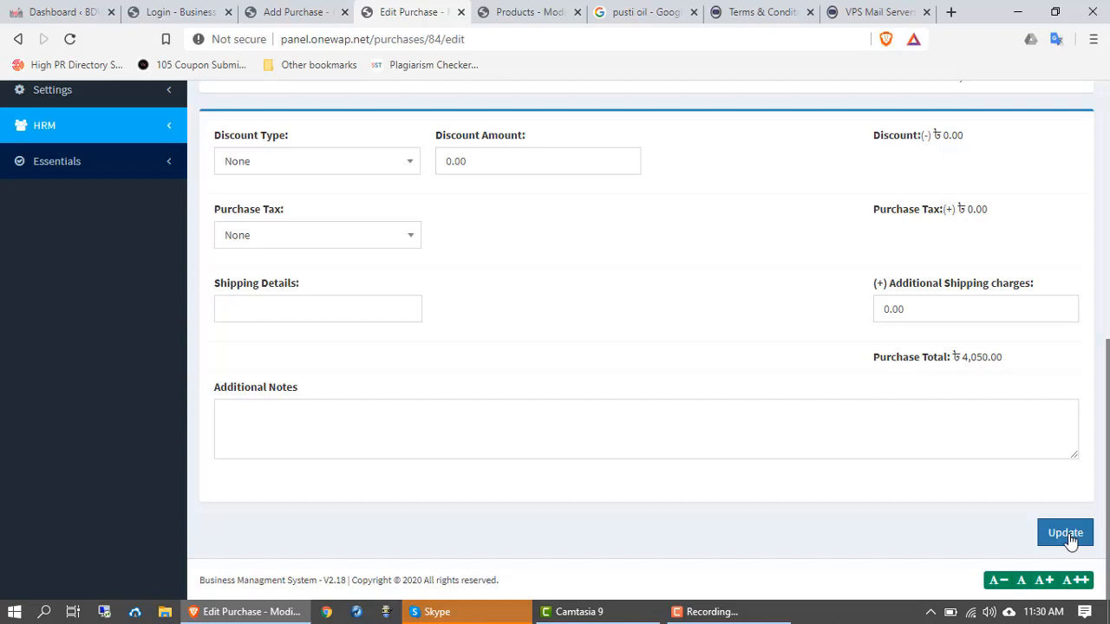
scroll(578, 469, up, 2)
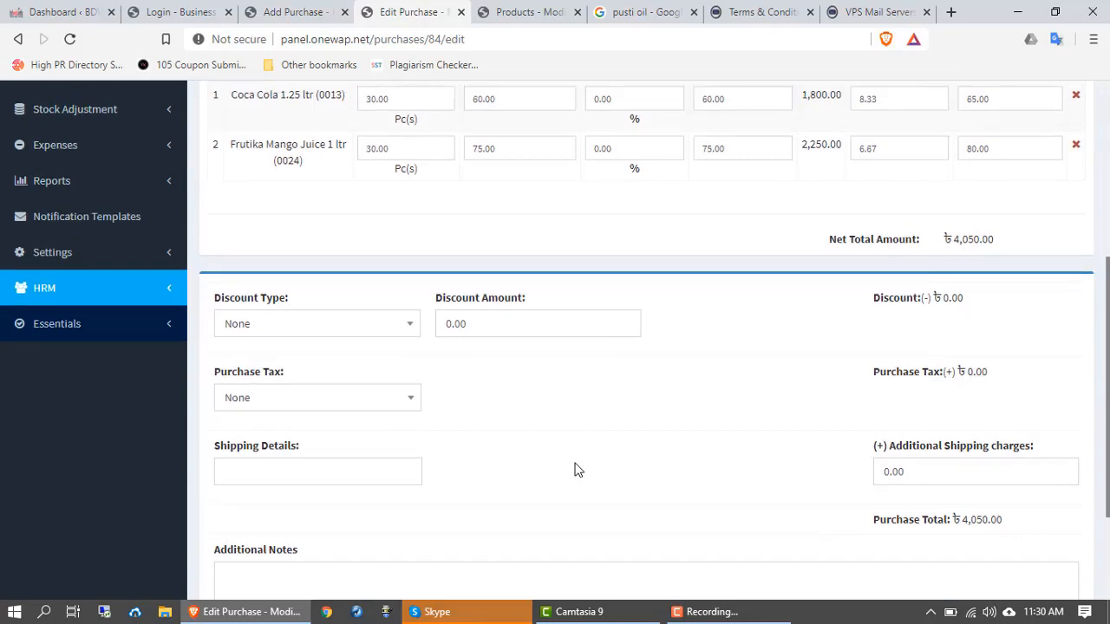
scroll(578, 470, up, 3)
scroll(578, 469, up, 2)
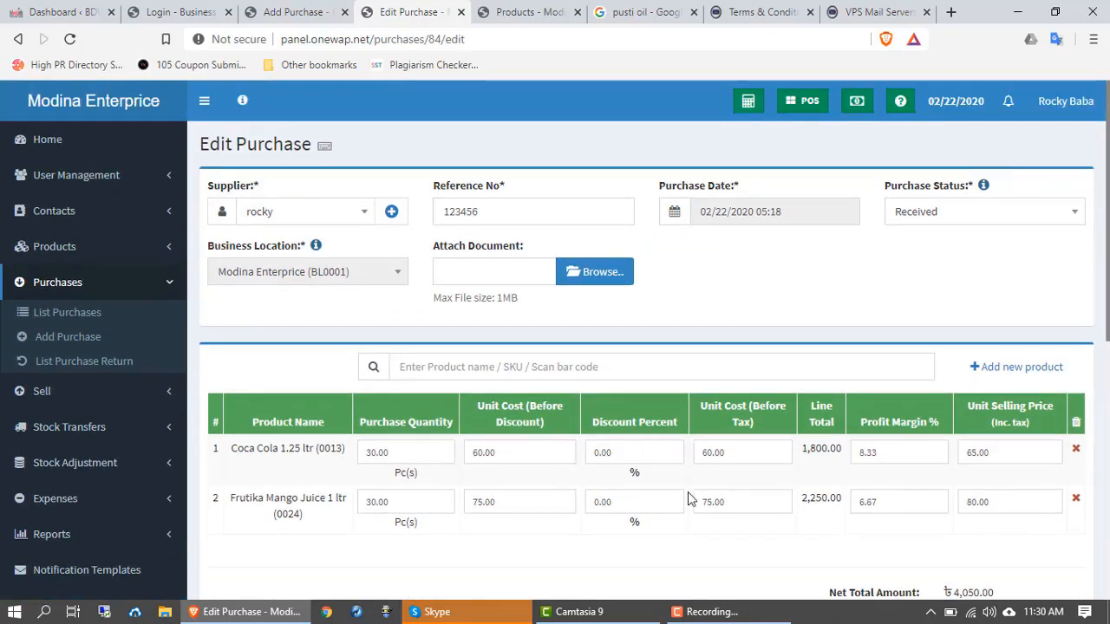
scroll(709, 551, down, 1)
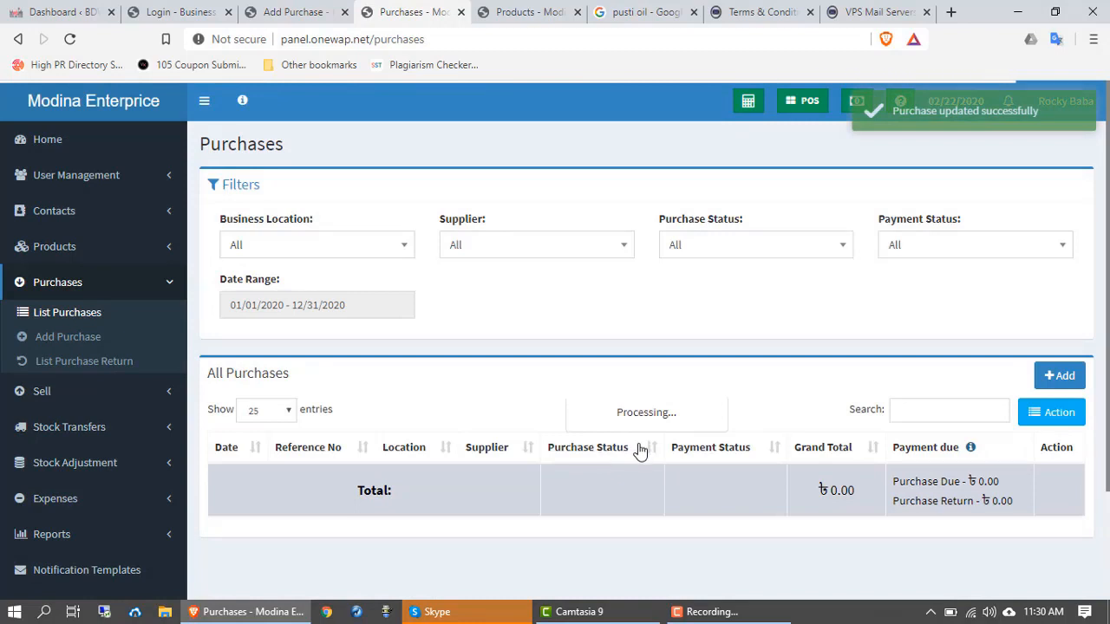
Step: Show the Actions menu for purchase 123456, now Received with Partial payment
scroll(639, 451, down, 1)
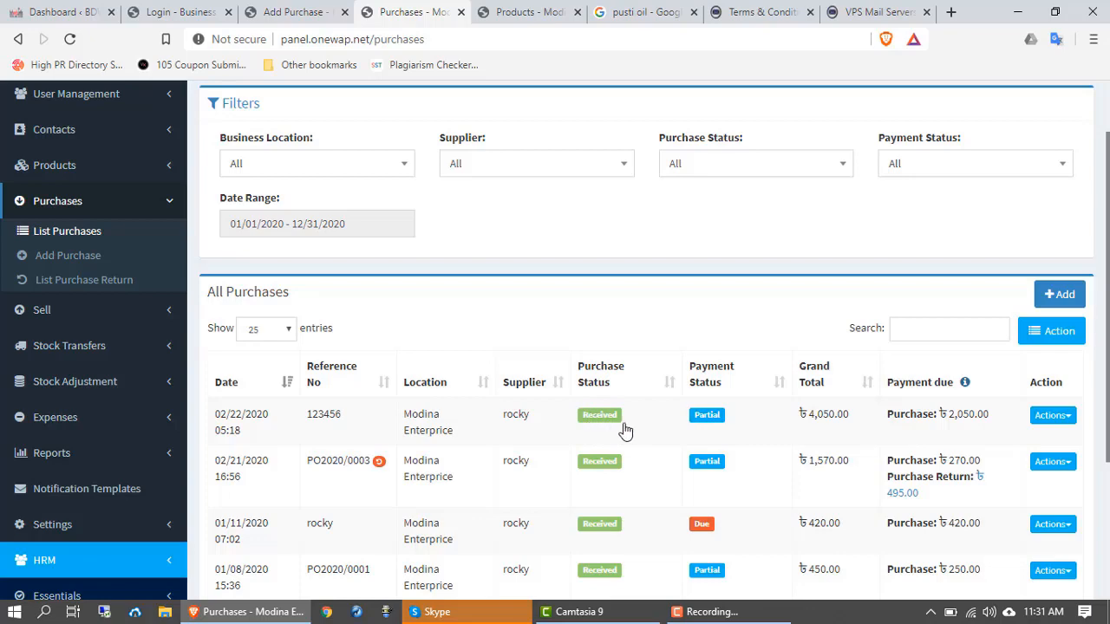
scroll(1072, 431, down, 1)
click(1066, 338)
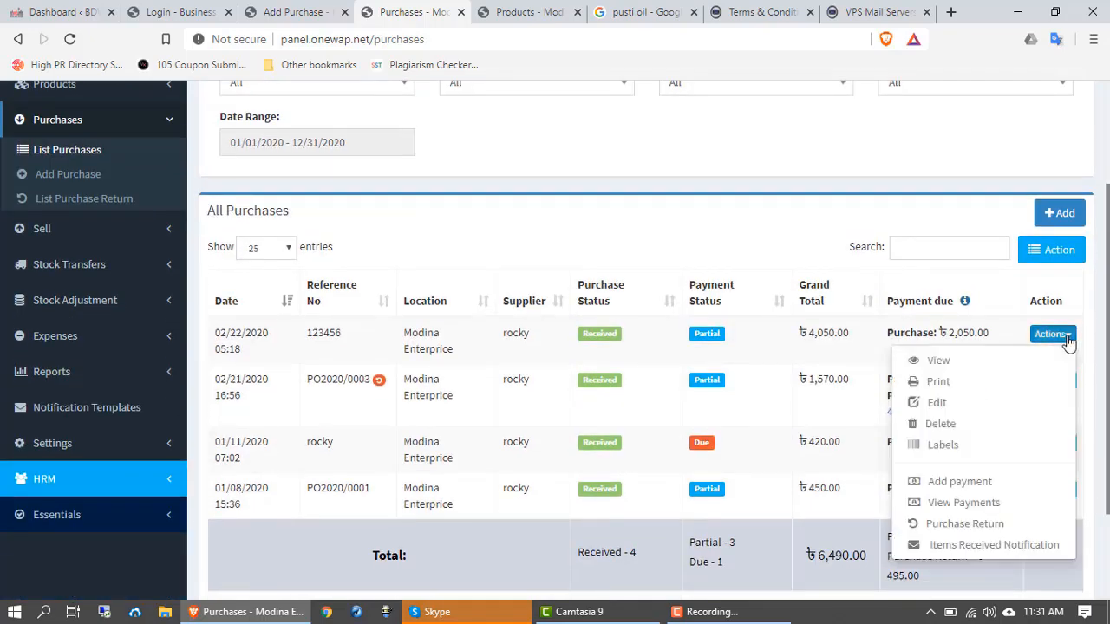
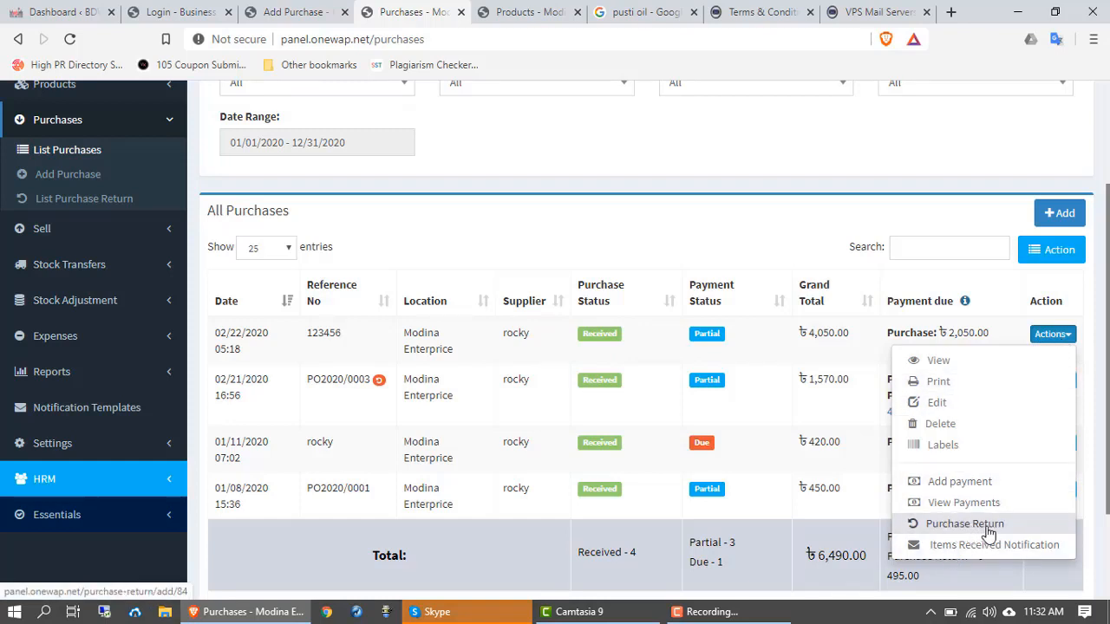
Step: Add a payment to the 4,050.00 purchase with amount 2050 and check payment method options
click(961, 493)
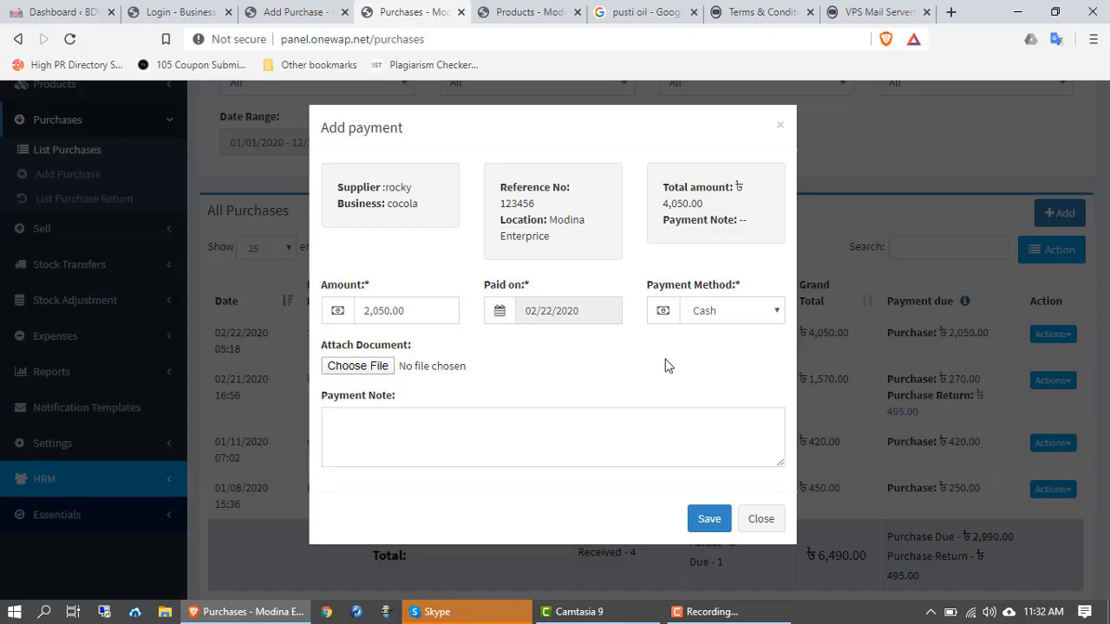
drag(388, 314, 365, 314)
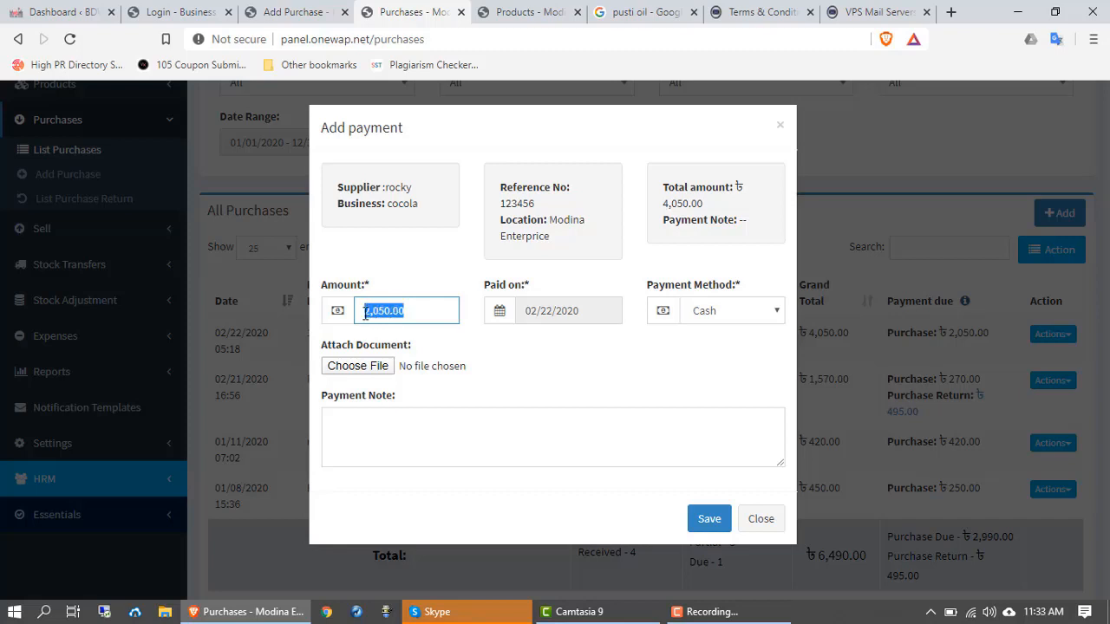
key(BackSpace)
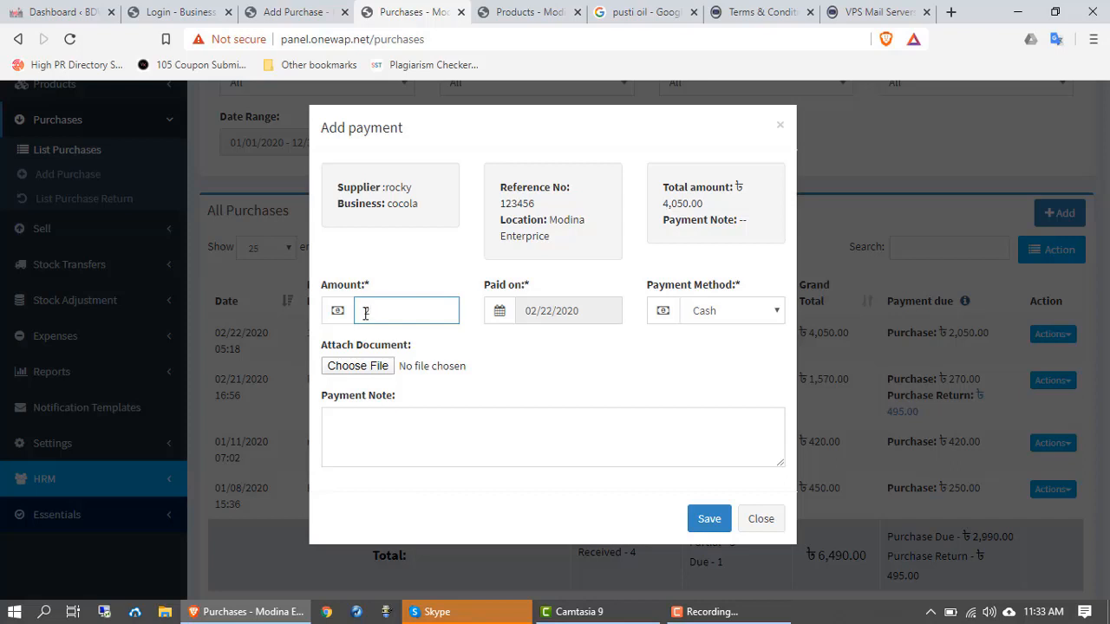
text(2050)
click(702, 312)
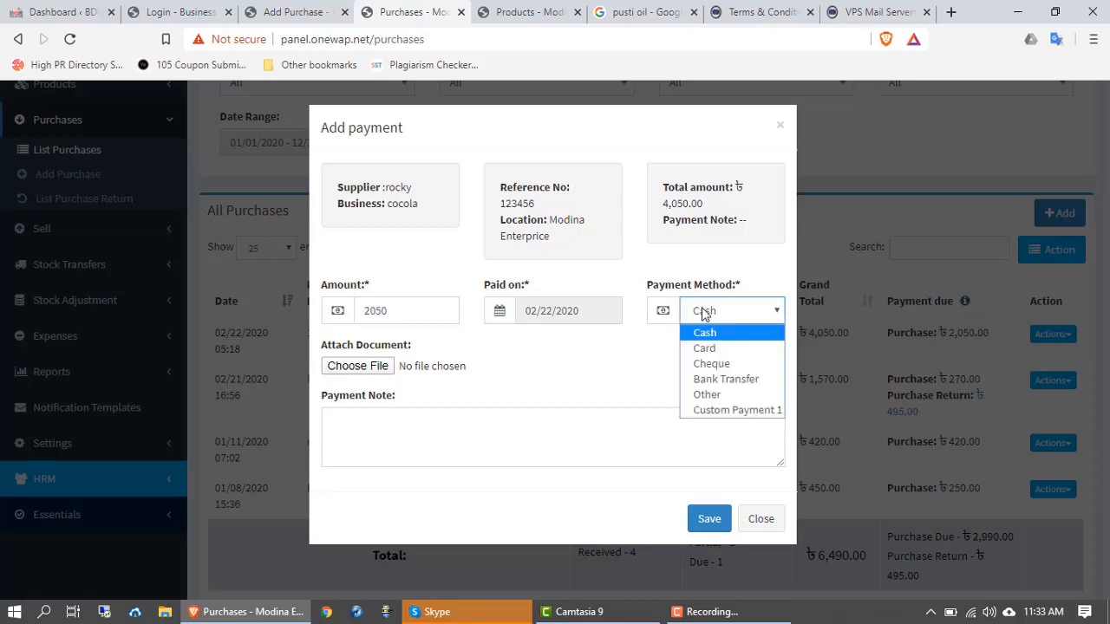
click(715, 365)
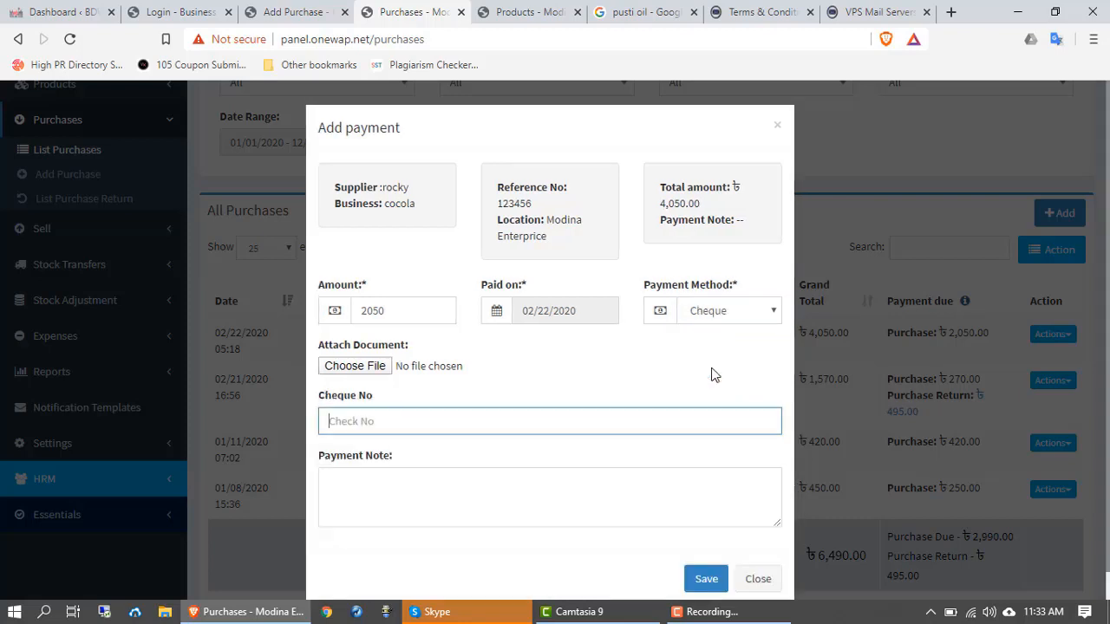
scroll(419, 454, down, 1)
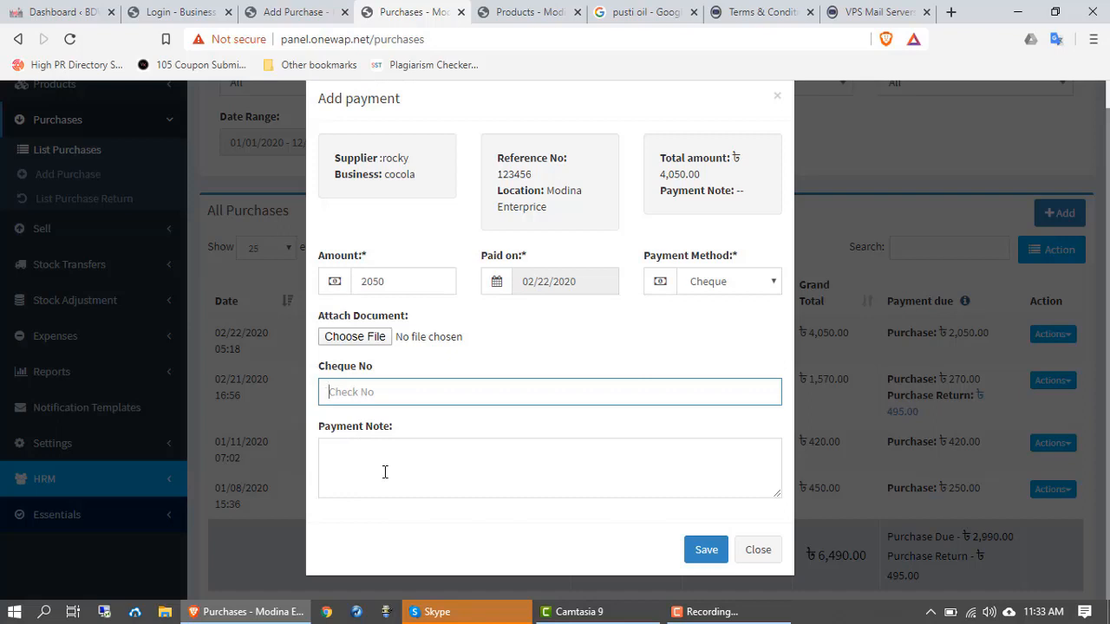
click(726, 285)
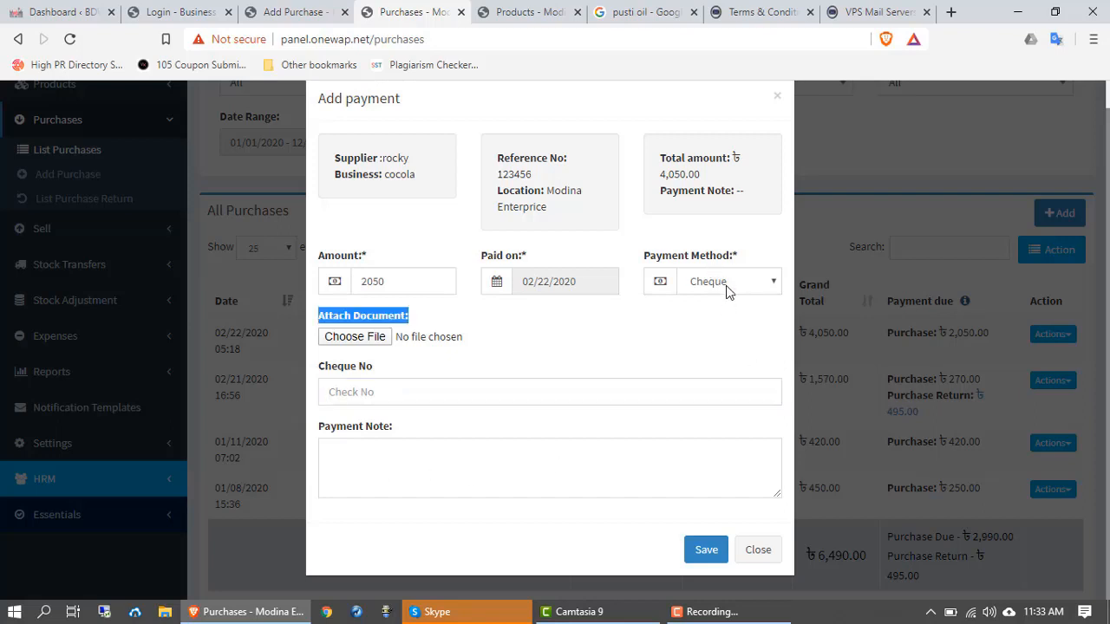
click(718, 319)
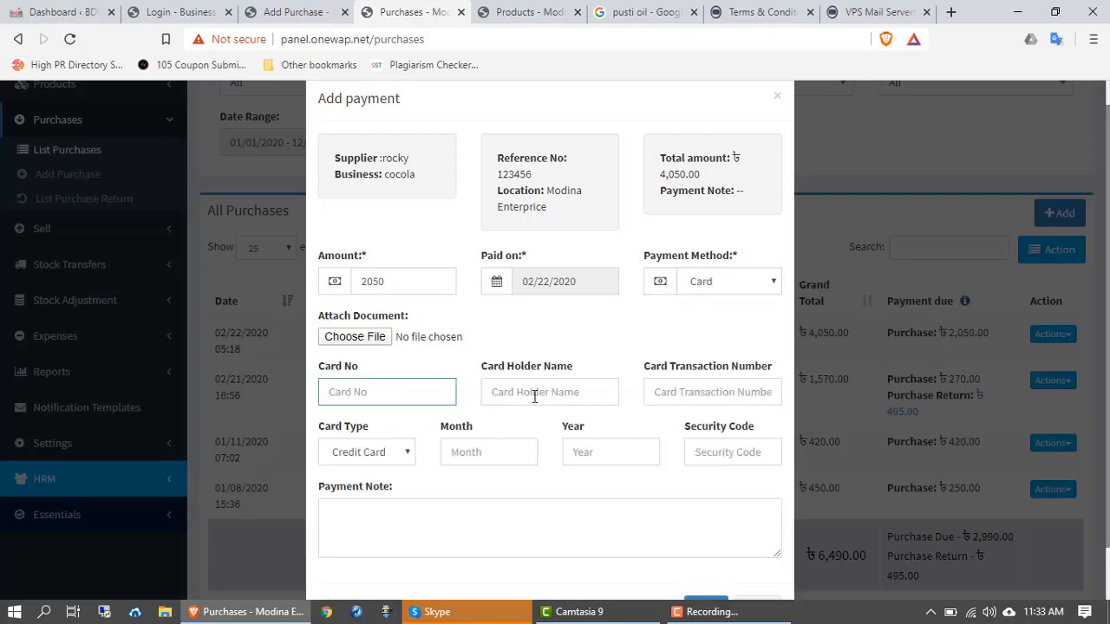
scroll(512, 436, down, 1)
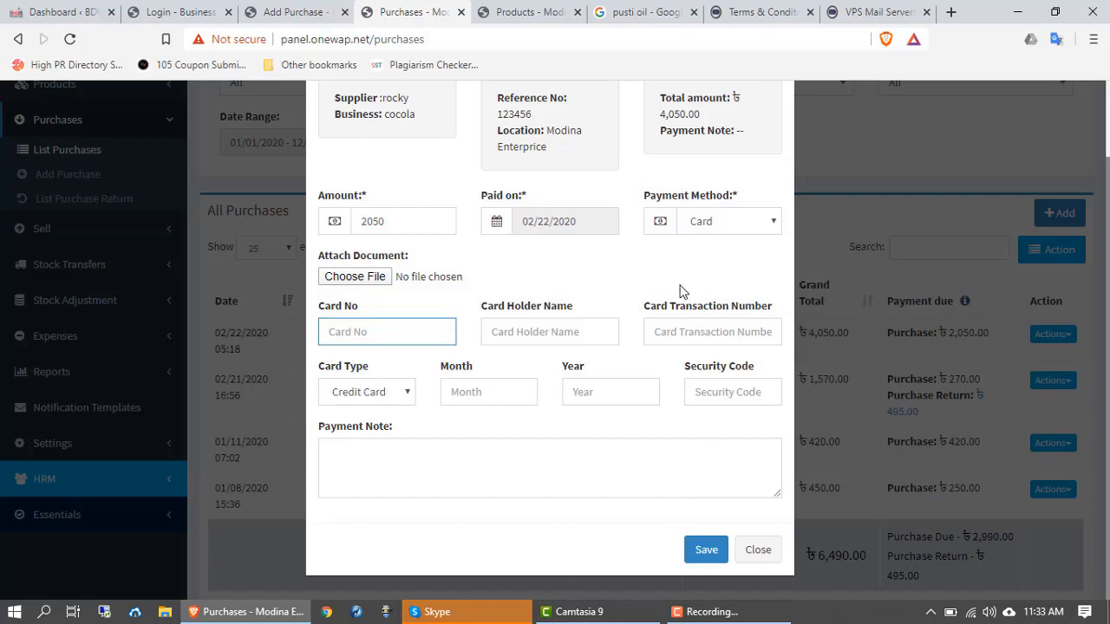
click(709, 223)
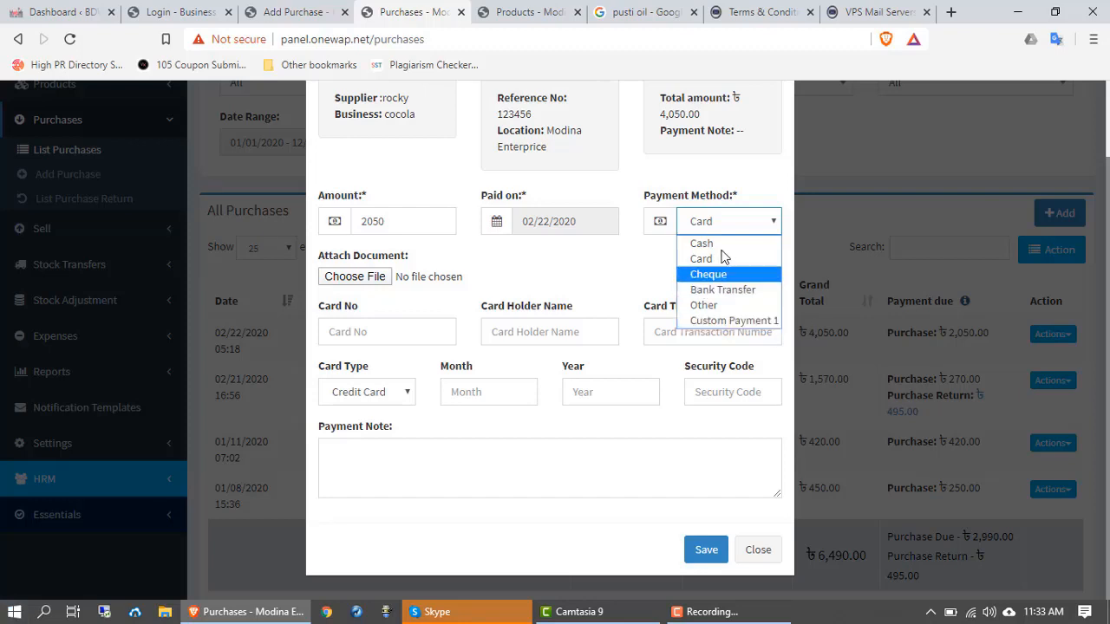
click(704, 244)
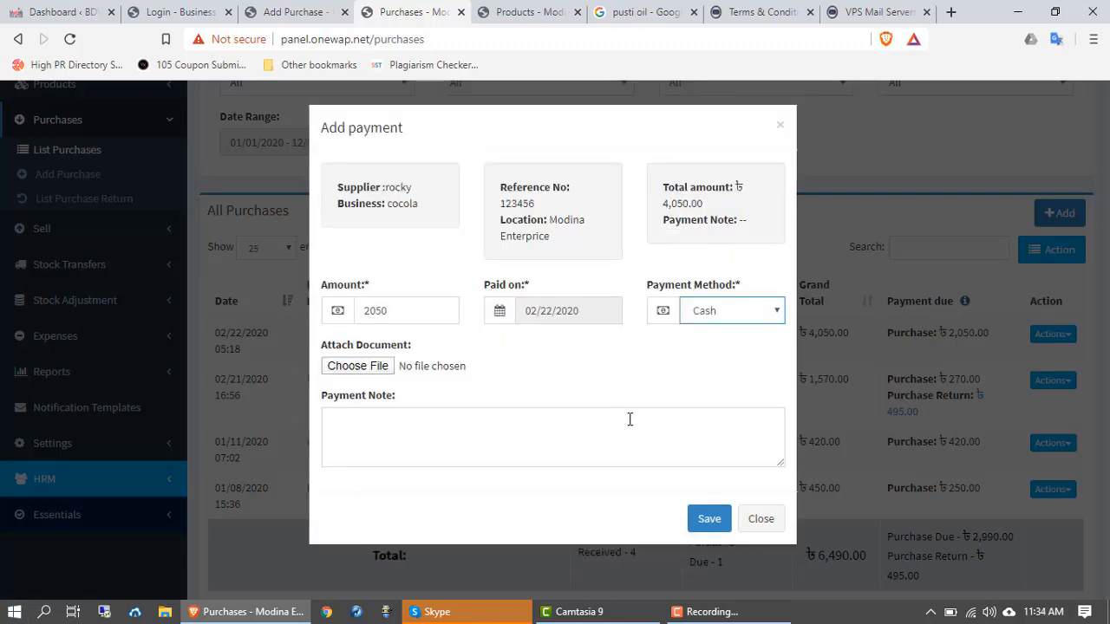
Step: Save the 2050 cash payment and show Actions for purchase 123456, now Paid
click(708, 520)
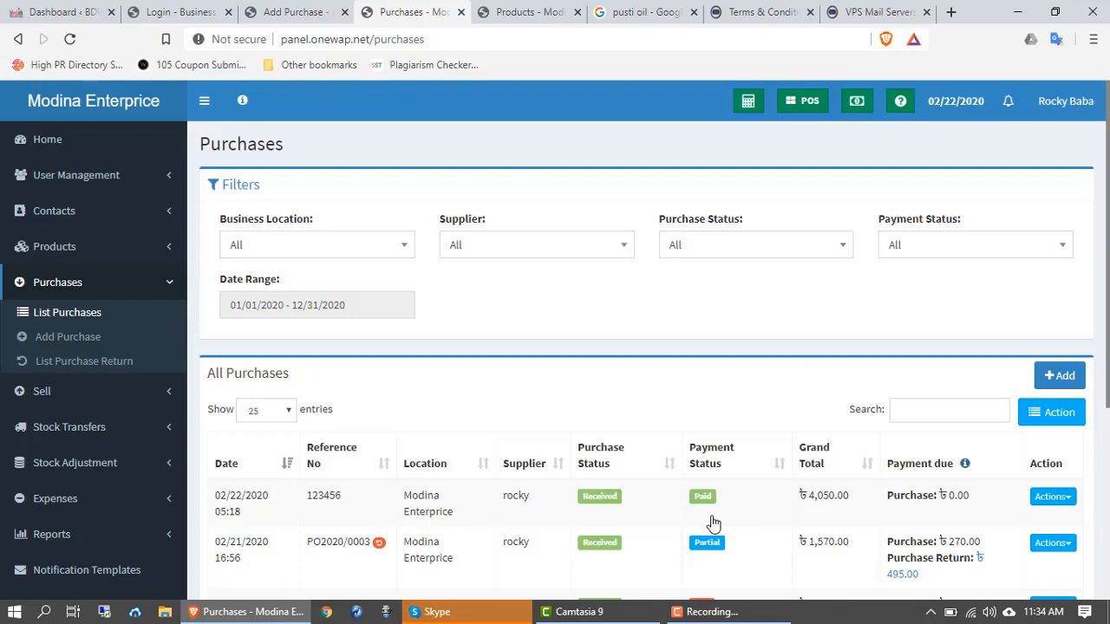
scroll(598, 503, down, 2)
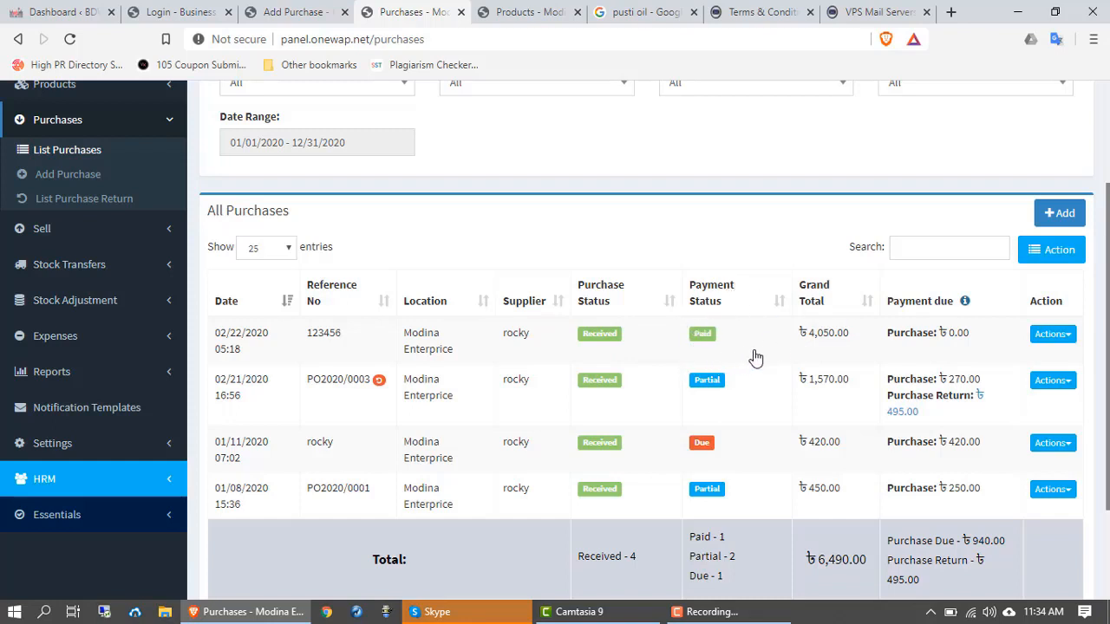
click(1053, 336)
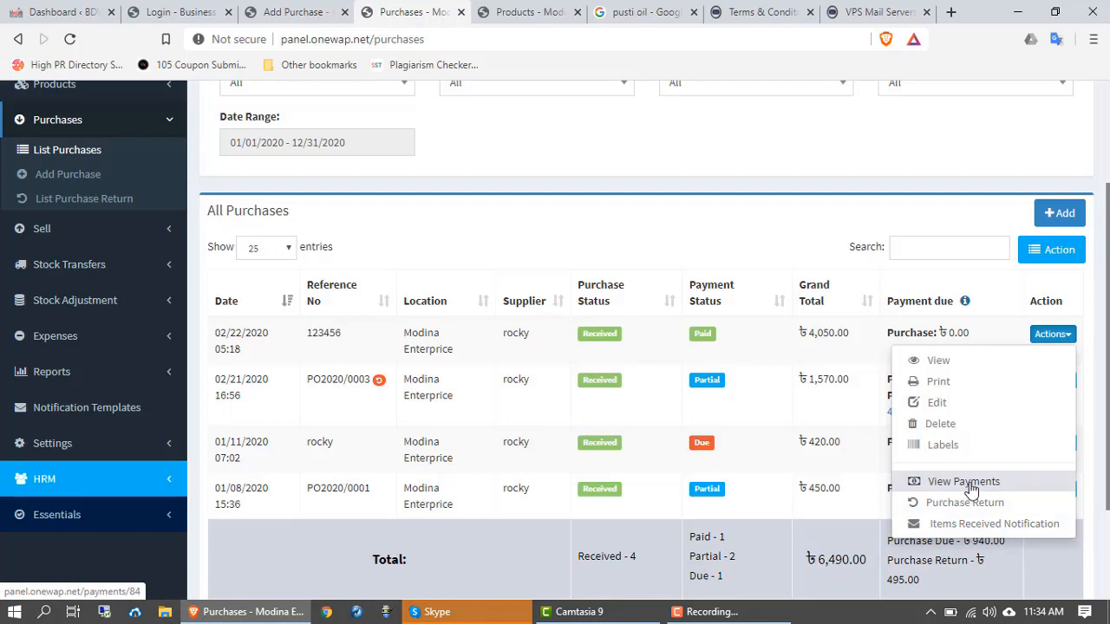
click(970, 487)
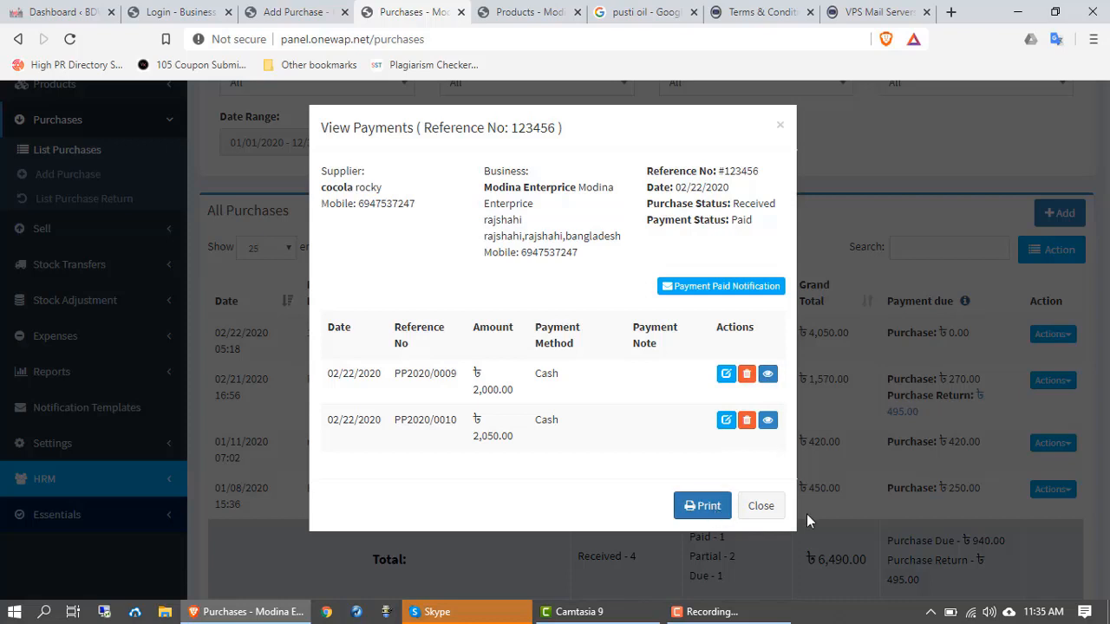
click(761, 507)
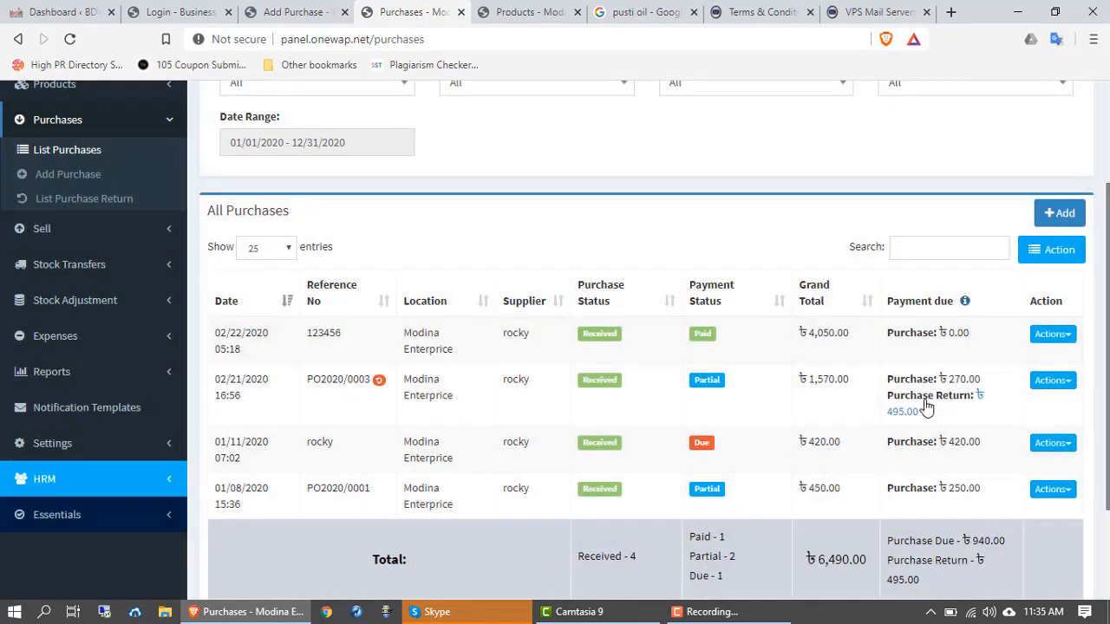
scroll(912, 469, down, 1)
Step: Start a purchase return for 123456 and paste 123456 into its Reference No
click(1068, 253)
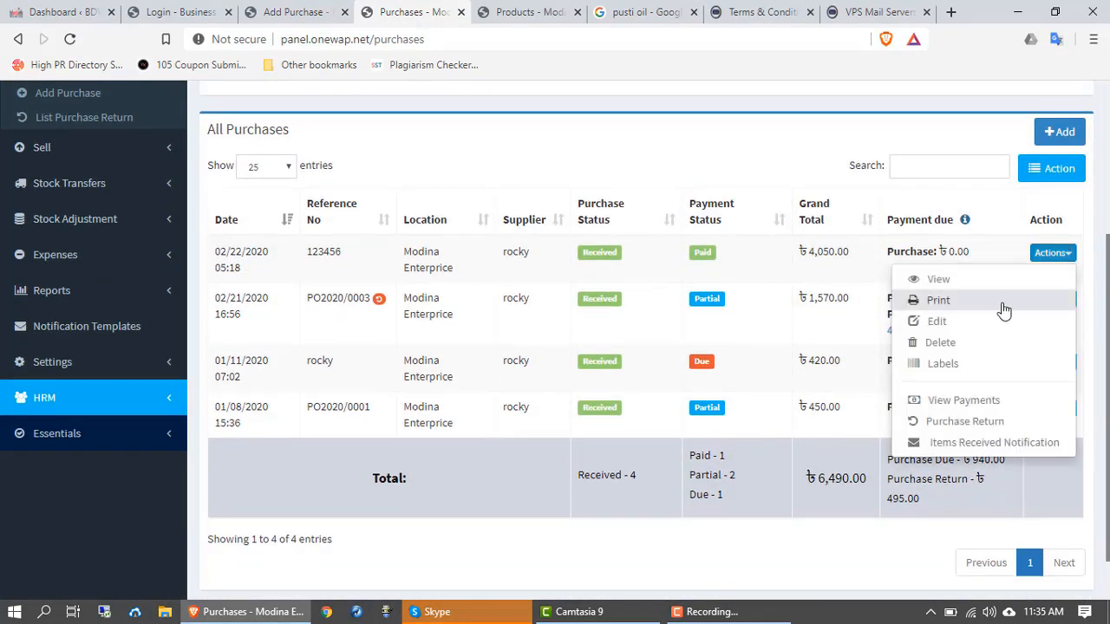
click(987, 425)
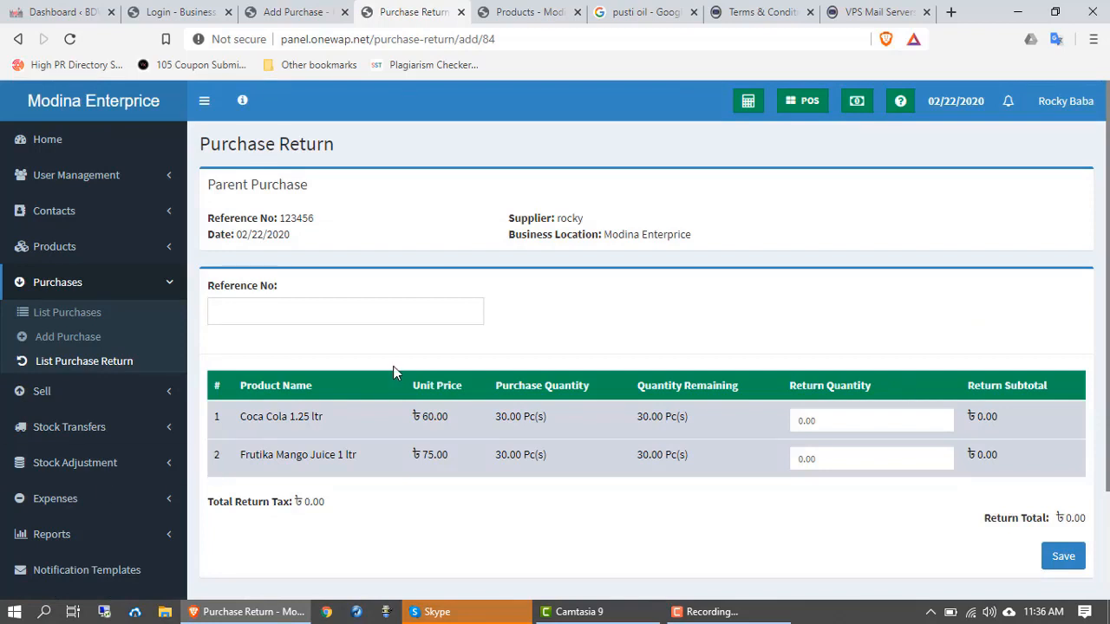
scroll(392, 366, down, 1)
scroll(392, 373, up, 1)
scroll(393, 368, down, 1)
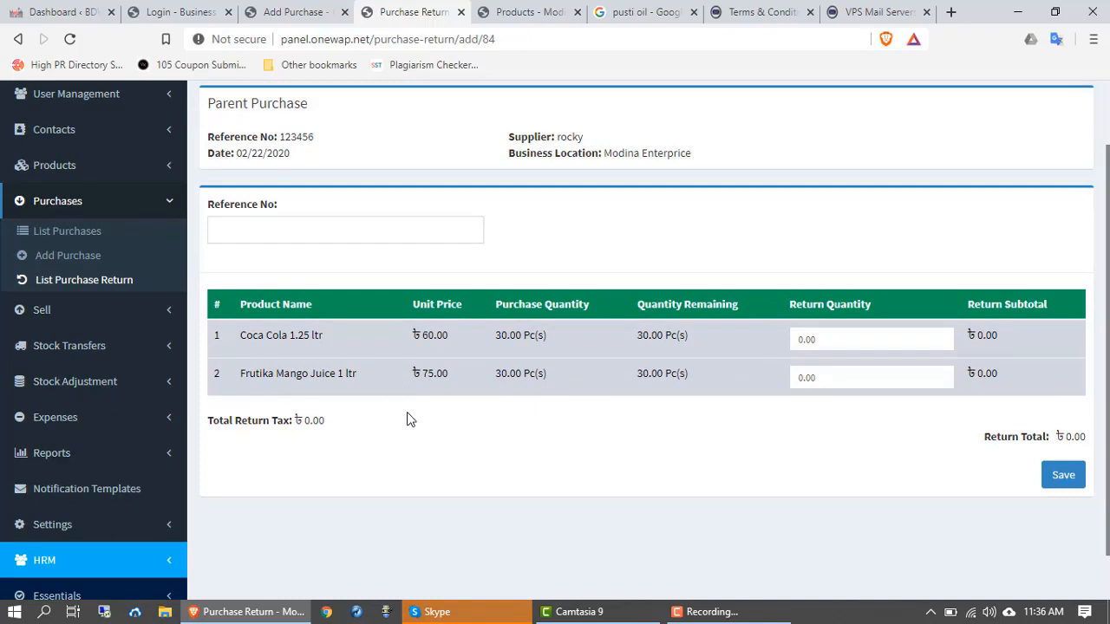
scroll(409, 418, up, 1)
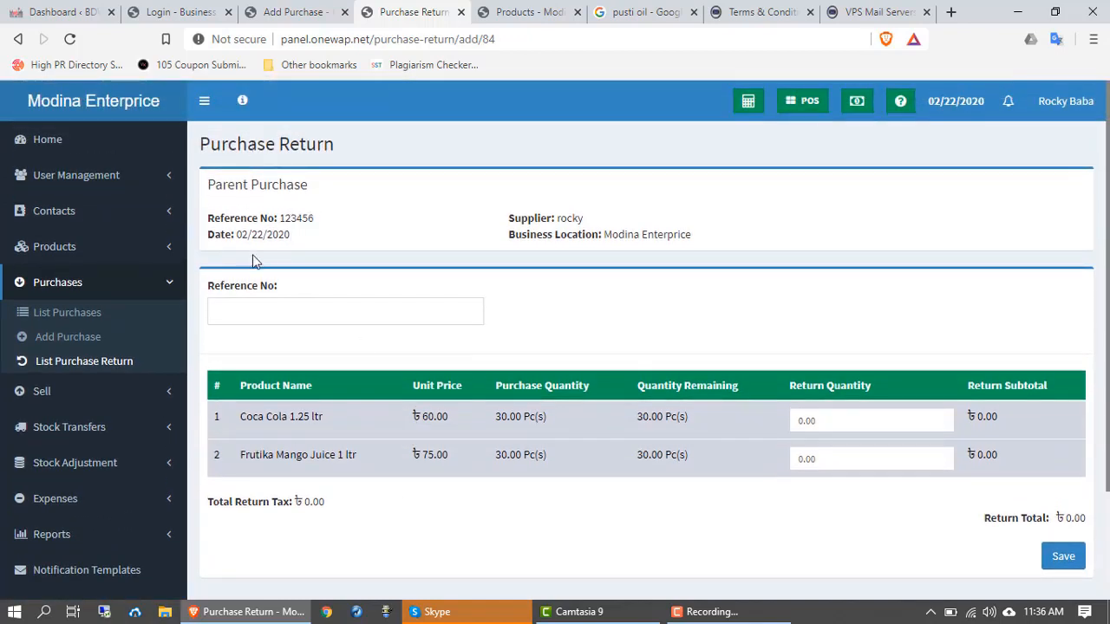
drag(313, 218, 279, 218)
key(ctrl+c)
click(295, 319)
key(ctrl+v)
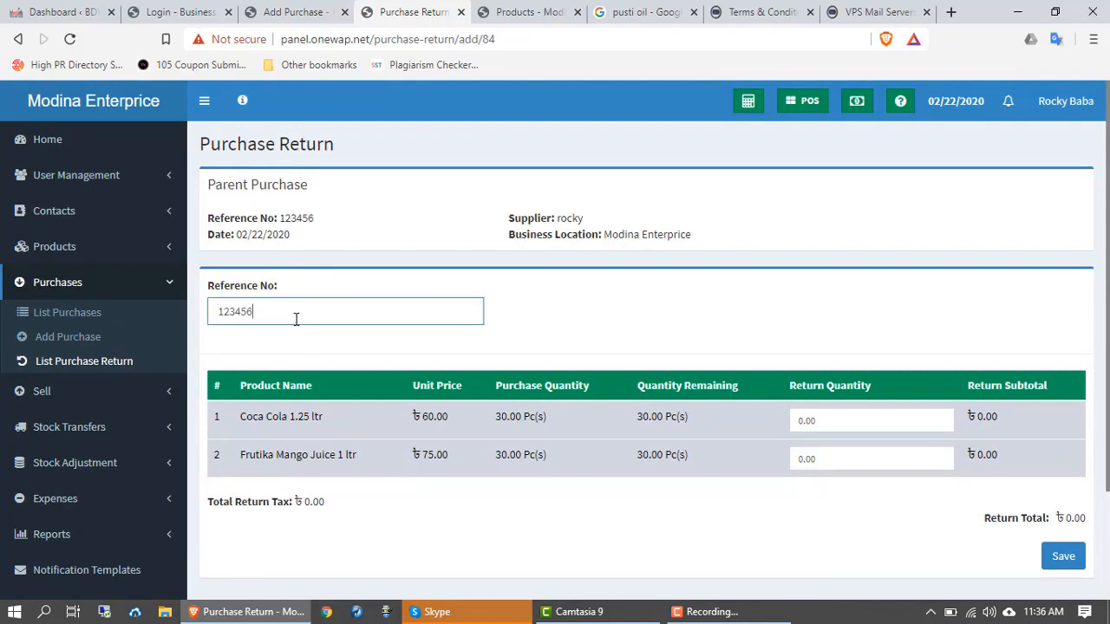
scroll(296, 319, down, 1)
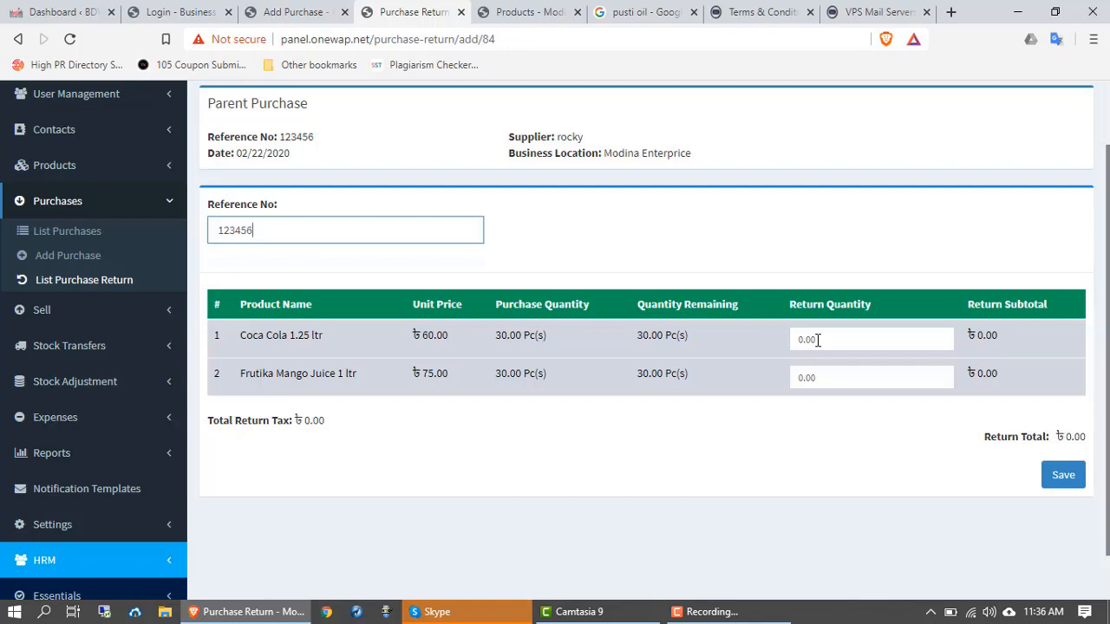
Step: Set return quantities to 10 for Coca Cola 1.25 ltr and Frutika Mango Juice 1 ltr
drag(816, 340, 798, 342)
text(10)
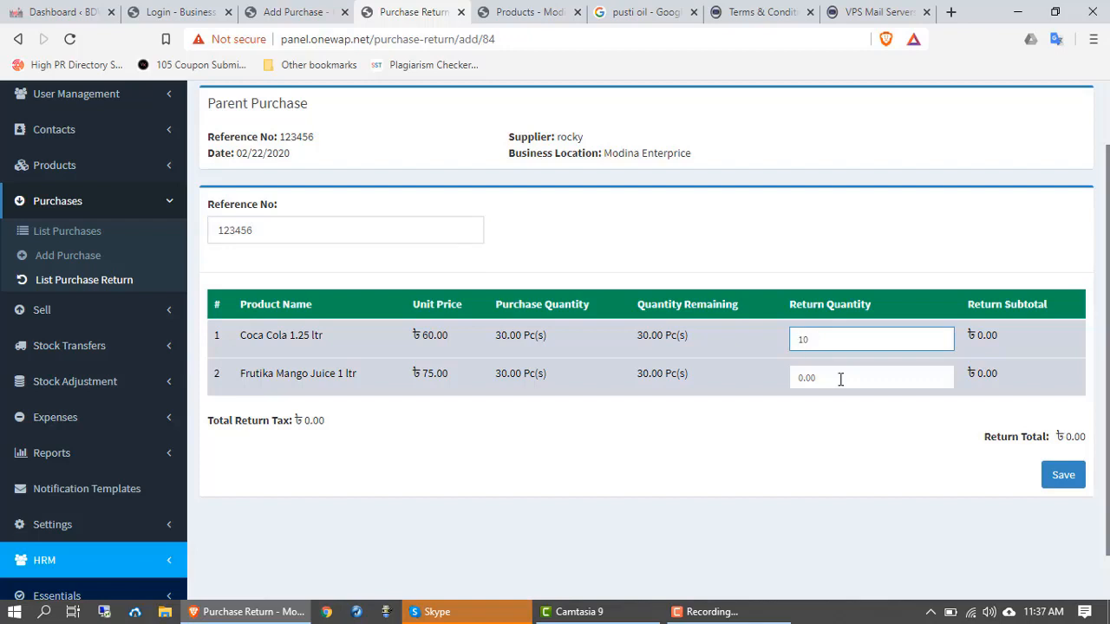
drag(838, 379, 794, 389)
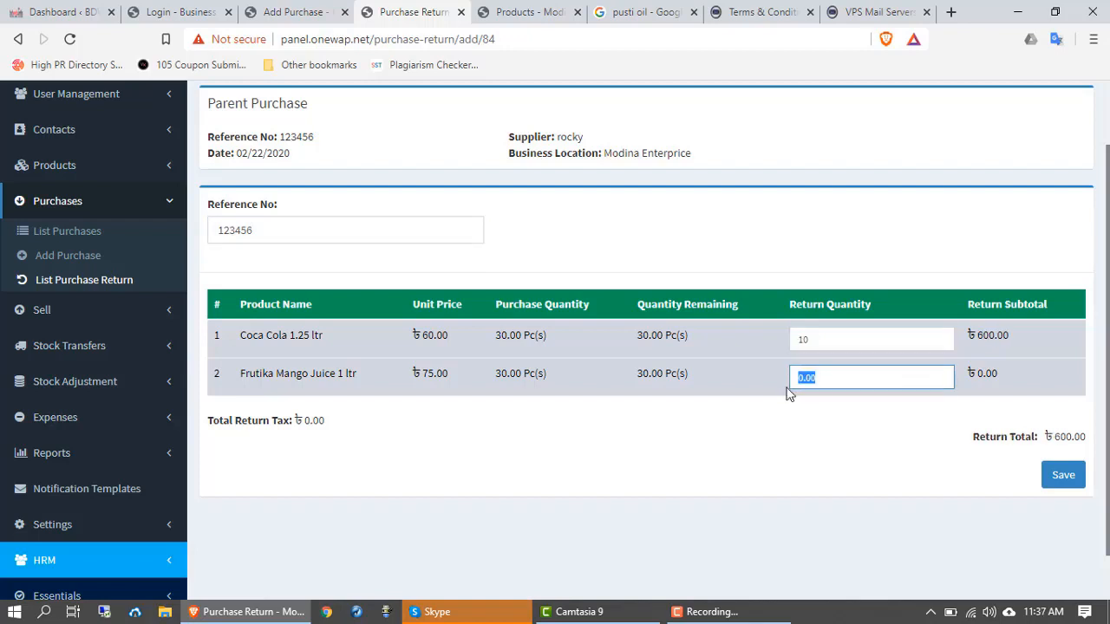
text(10)
key(BackSpace)
key(BackSpace)
text(10)
double_click(829, 380)
click(850, 372)
Step: Save the 1,350.00 purchase return for 123456
click(1066, 483)
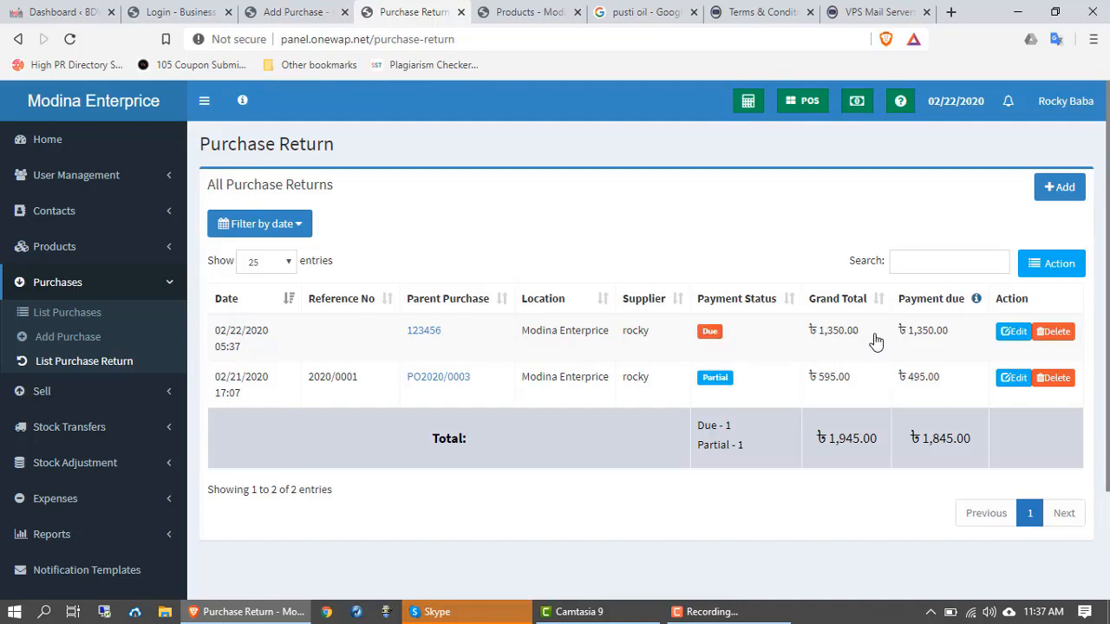
click(55, 318)
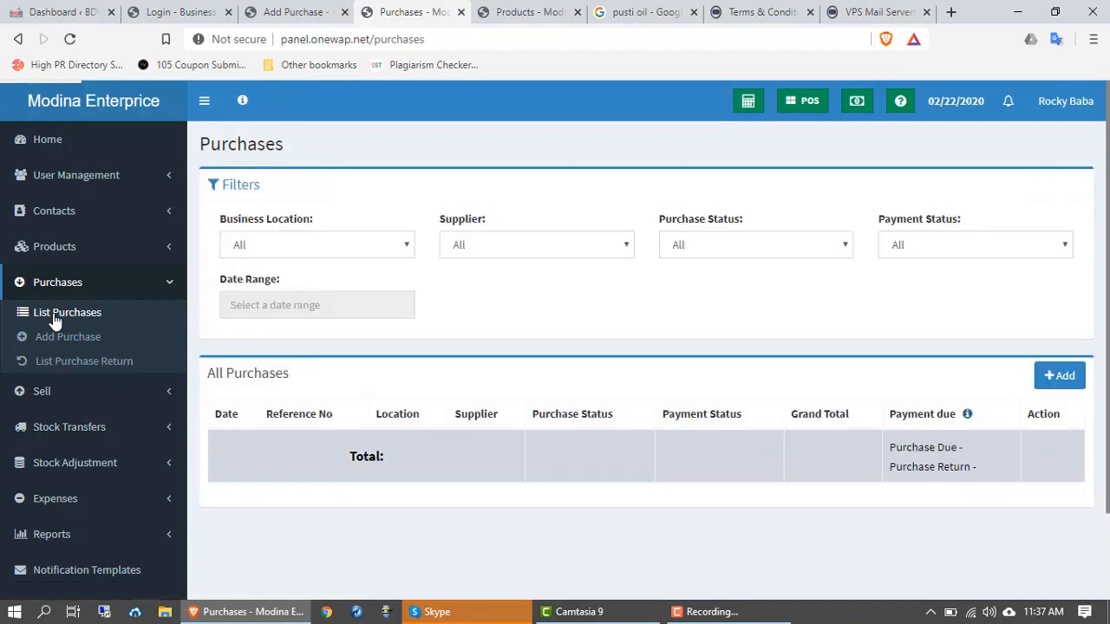
scroll(656, 404, down, 1)
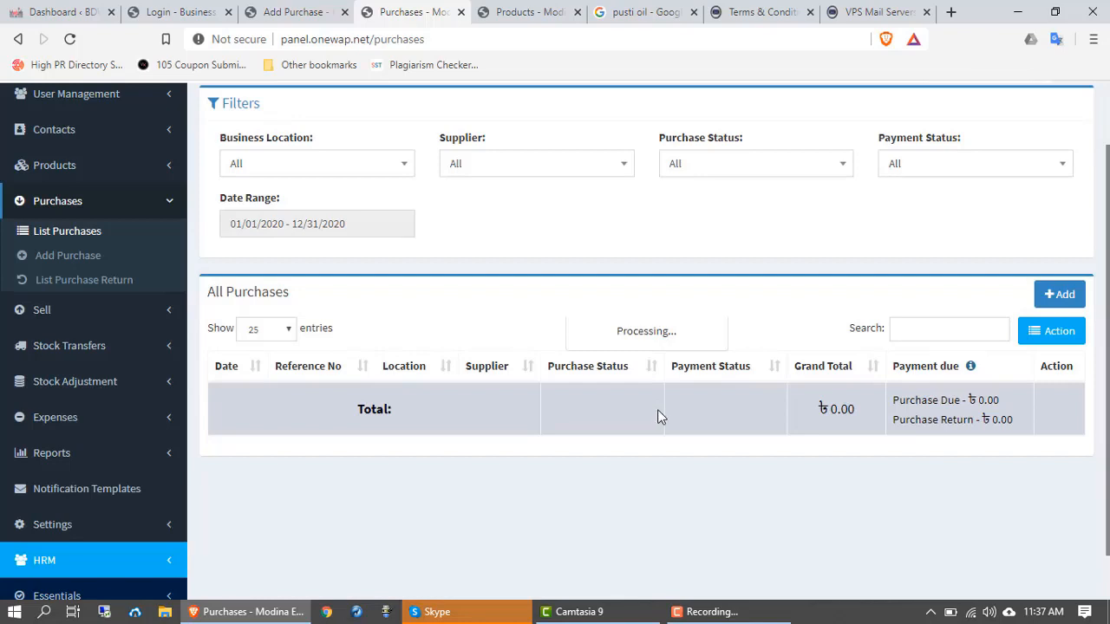
scroll(656, 416, down, 1)
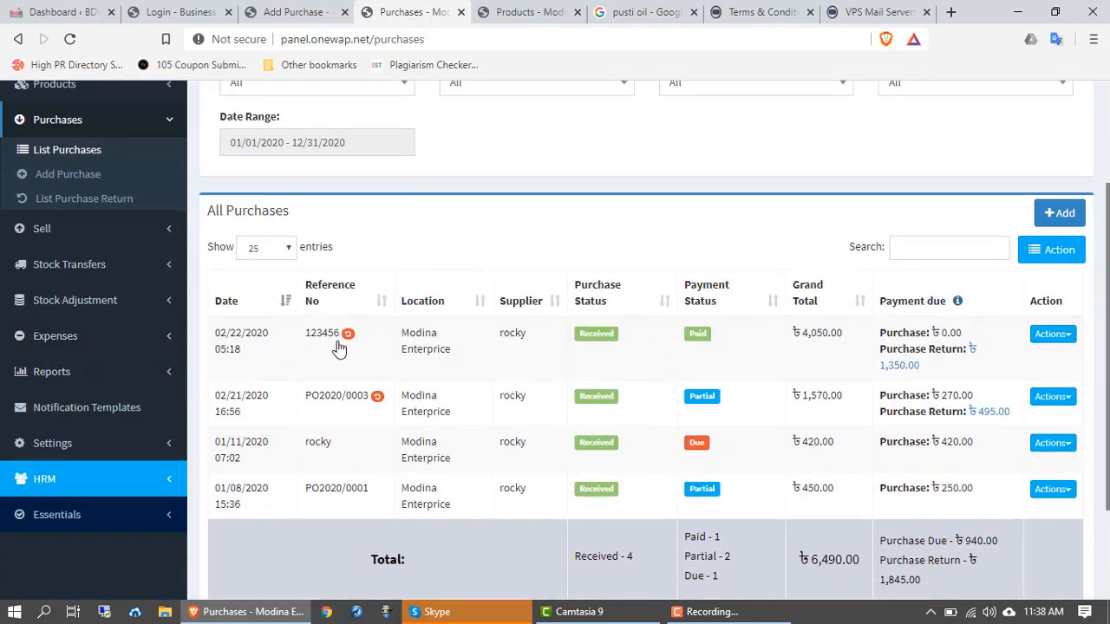
mouse_move(348, 340)
scroll(382, 337, down, 1)
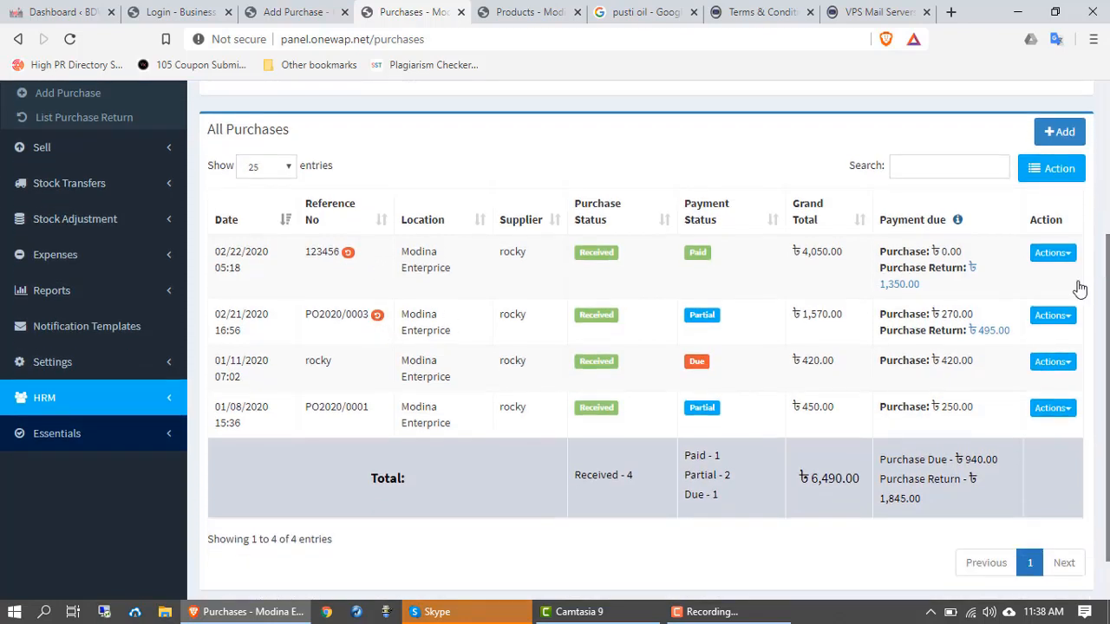
click(1052, 253)
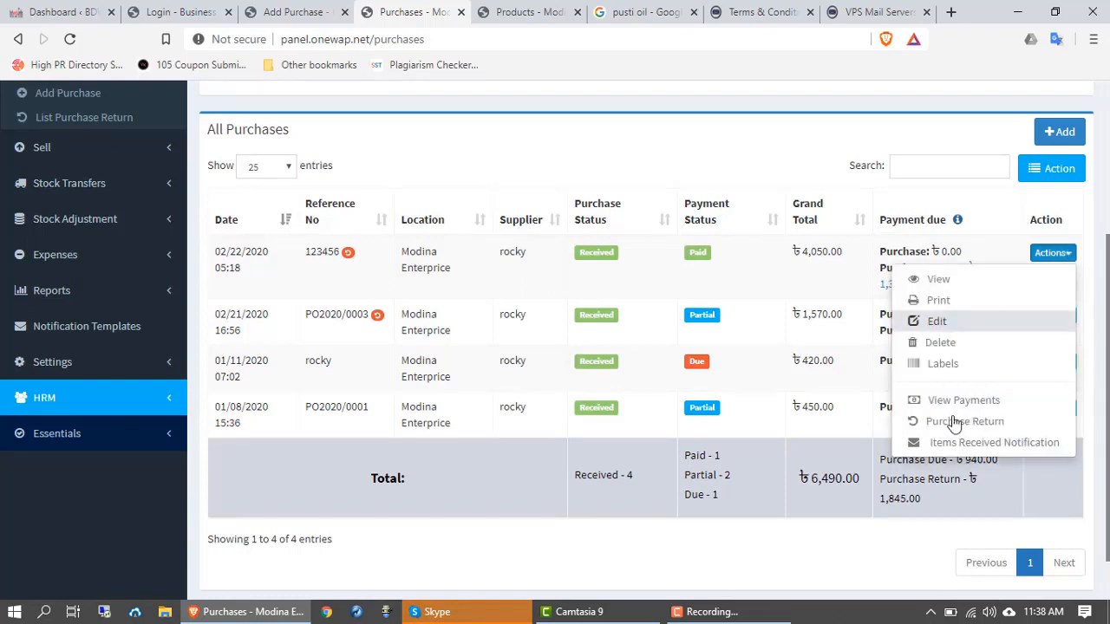
click(936, 322)
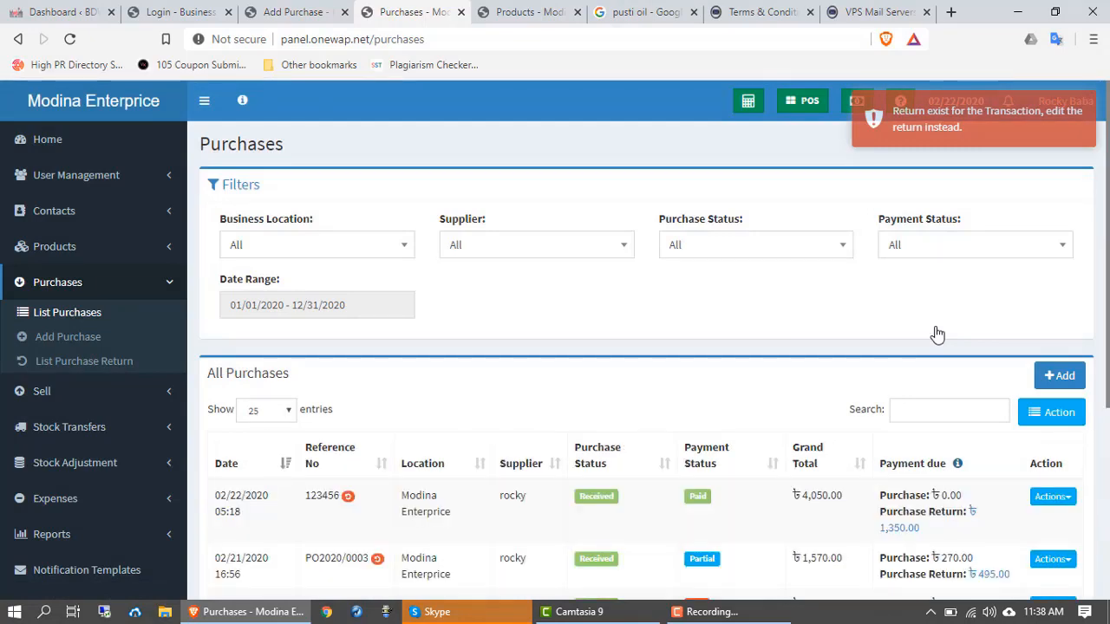
scroll(540, 431, down, 4)
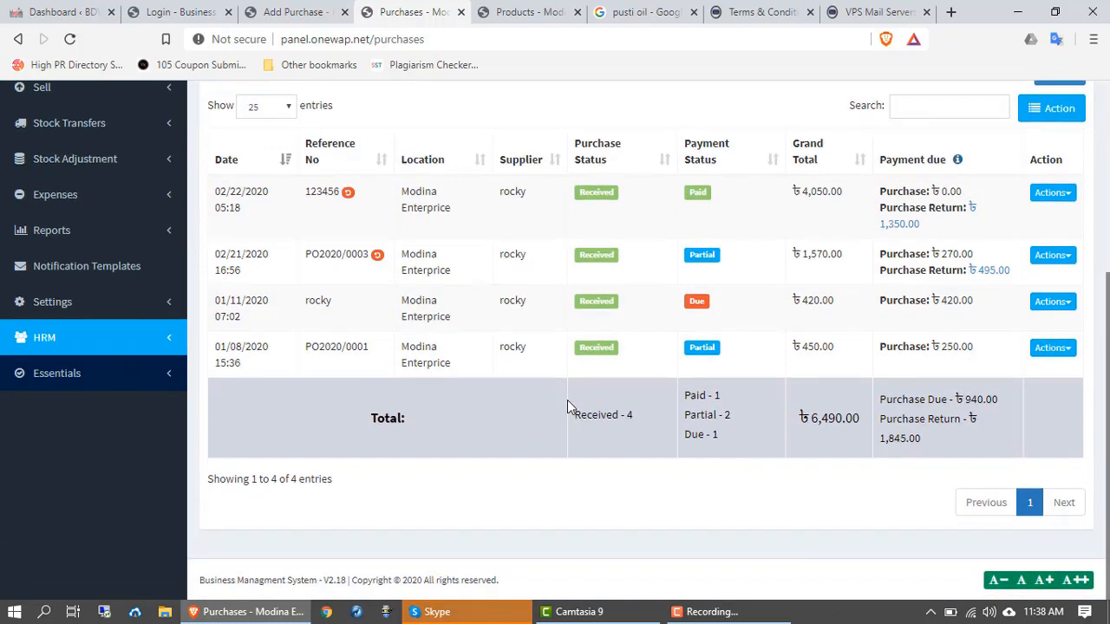
scroll(567, 405, up, 1)
scroll(59, 292, up, 2)
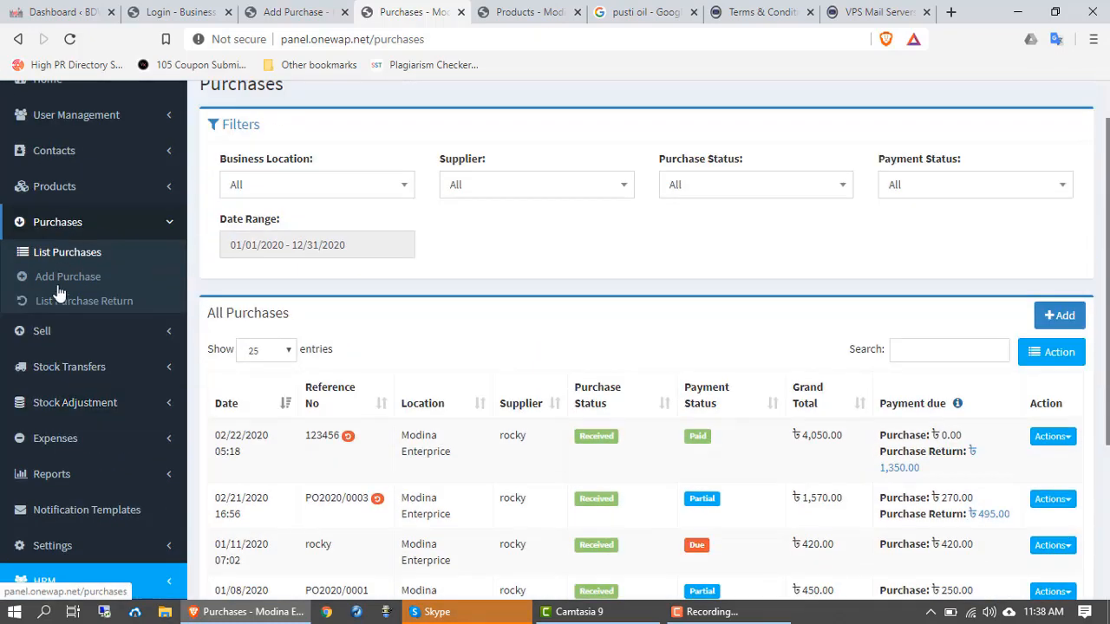
click(56, 303)
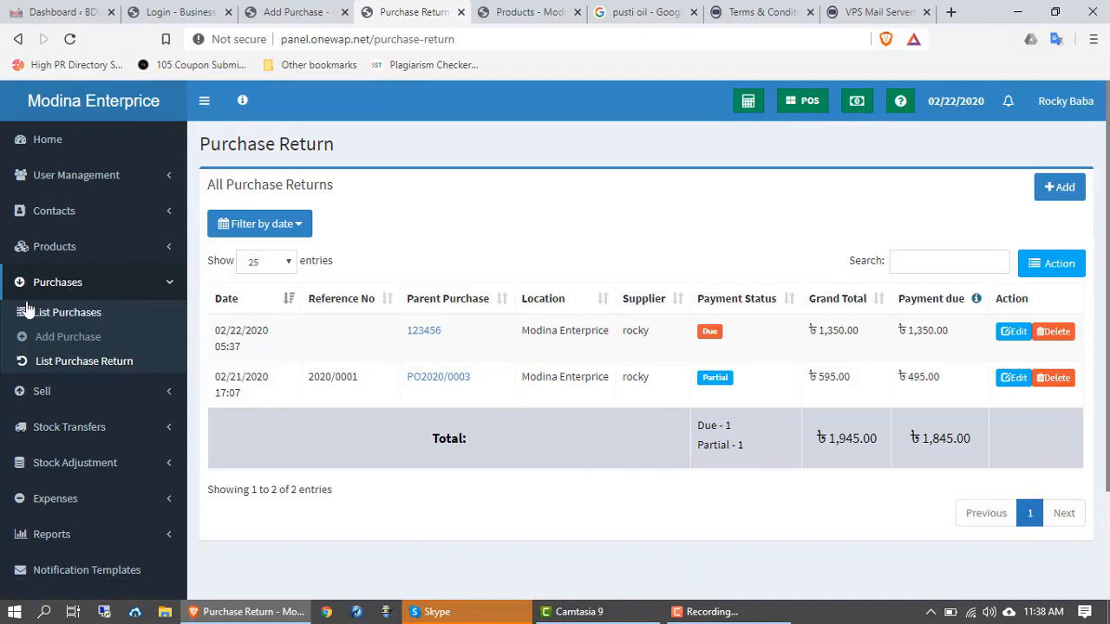
Step: Collapse the Purchases submenu in the sidebar after viewing the 123456 return
click(59, 293)
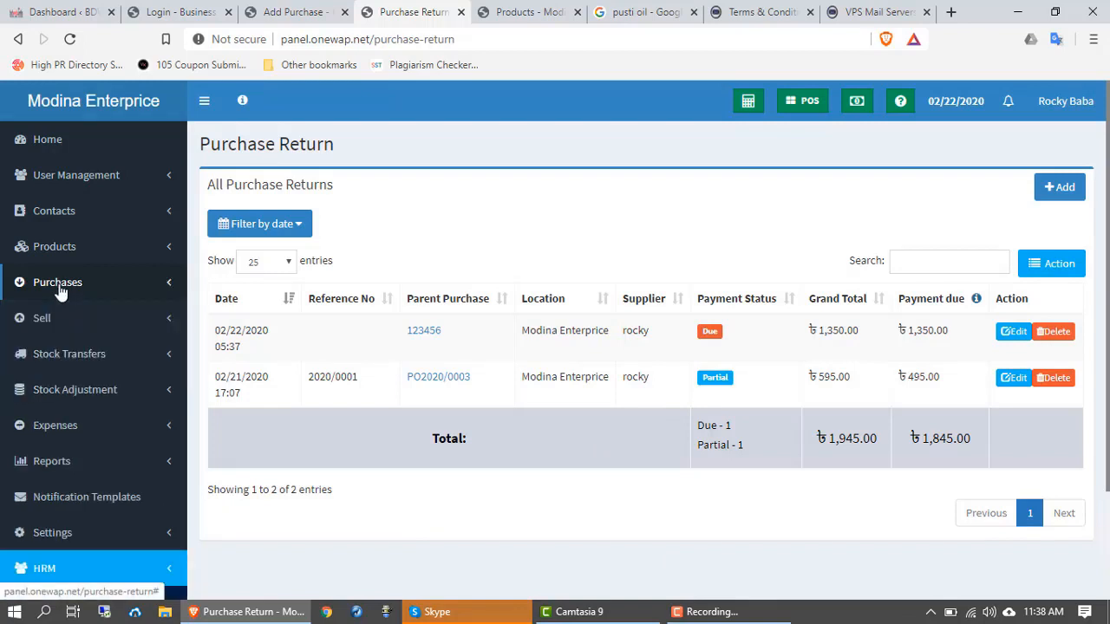
click(60, 293)
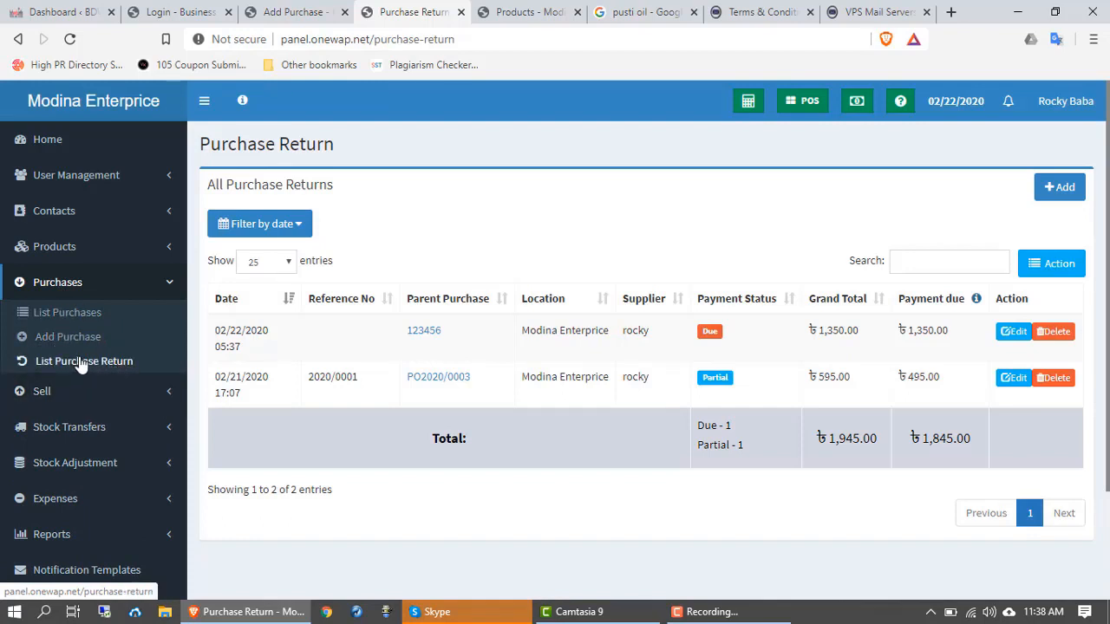
click(57, 288)
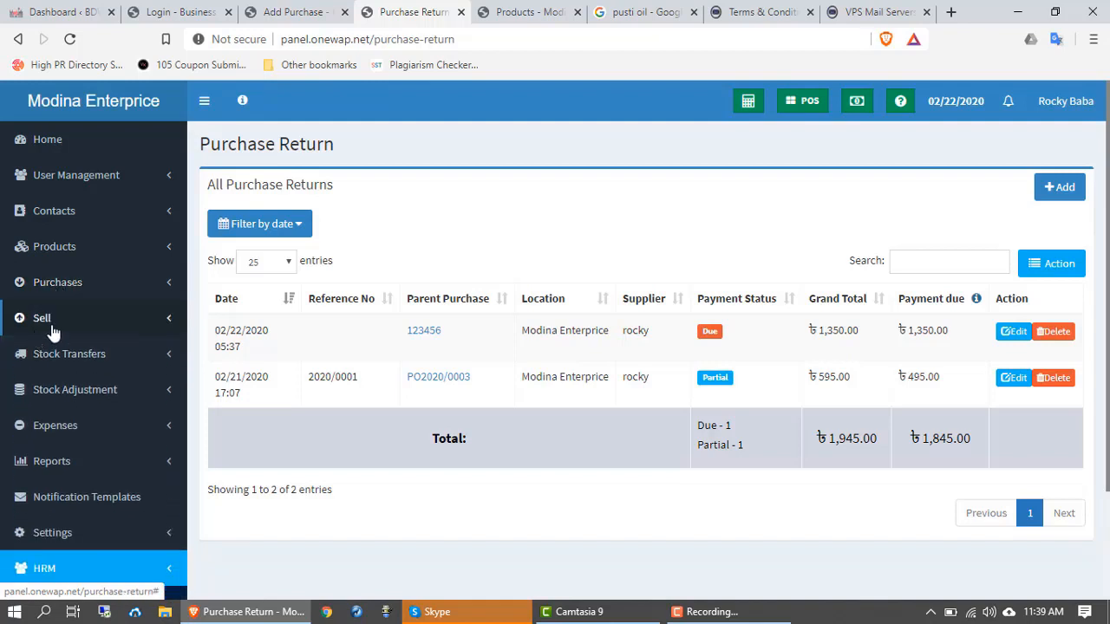
Step: Open All sales under Sell and look through the Due and Paid sales
click(52, 328)
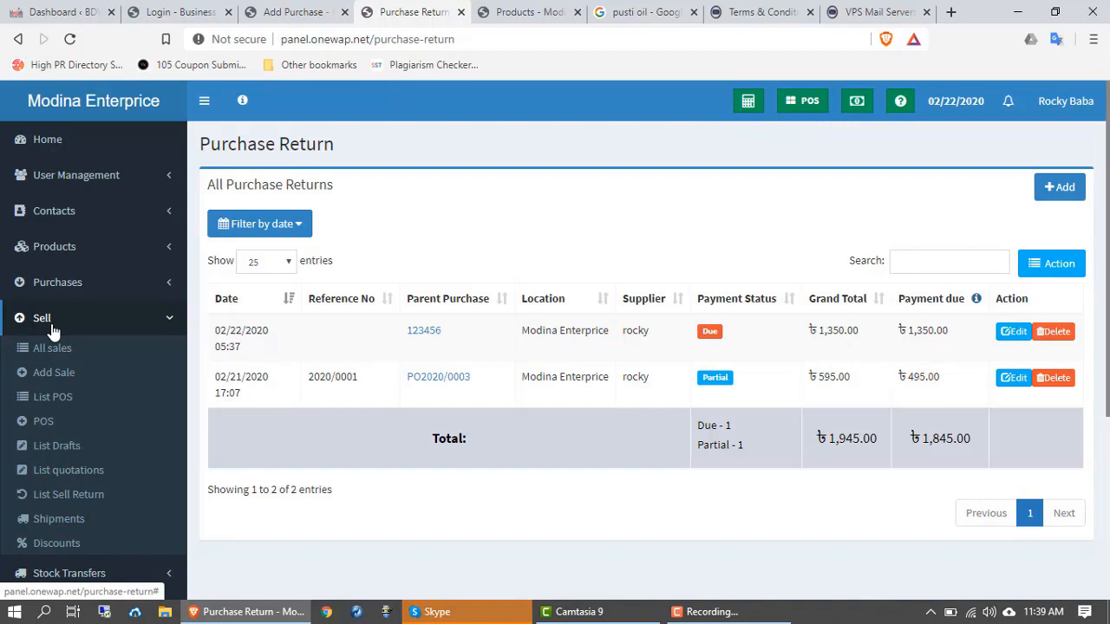
click(31, 352)
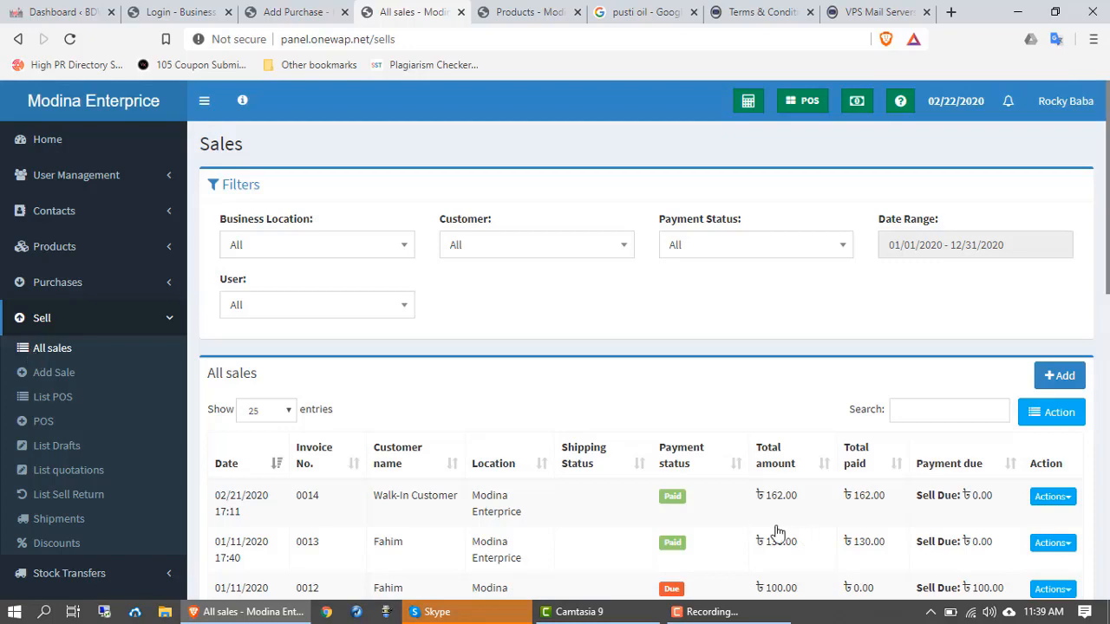
scroll(538, 419, down, 2)
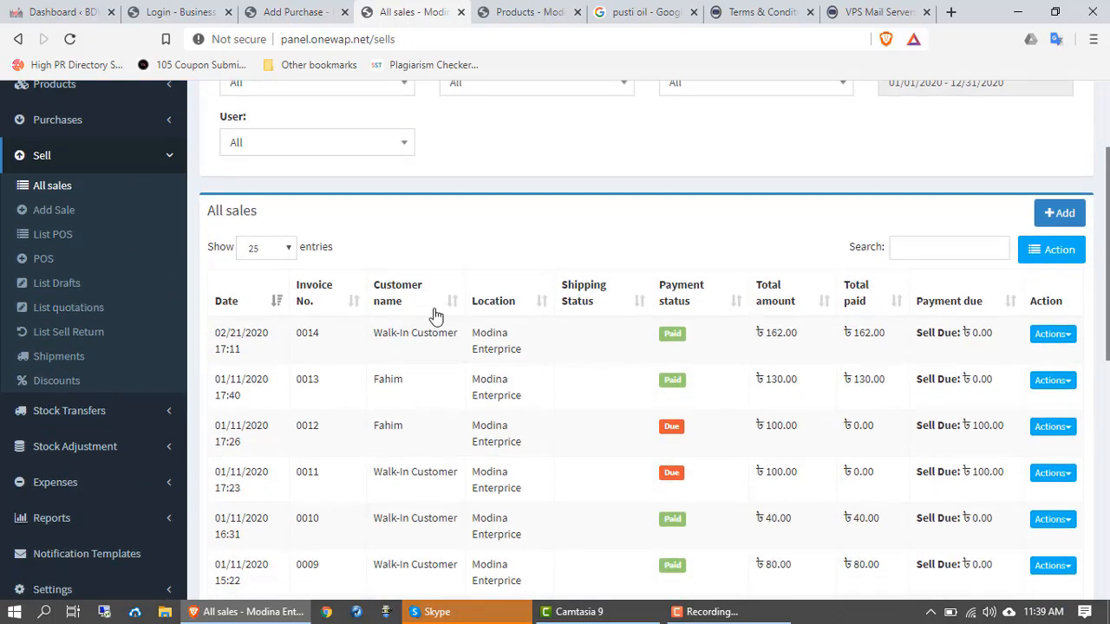
scroll(440, 319, down, 1)
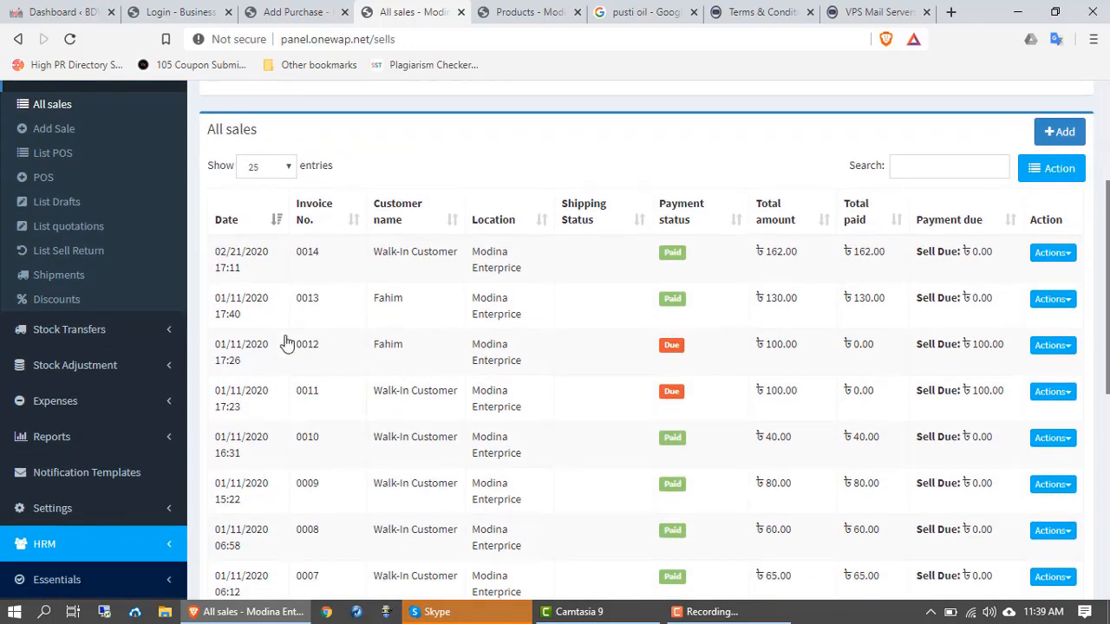
scroll(485, 304, down, 1)
scroll(484, 314, down, 5)
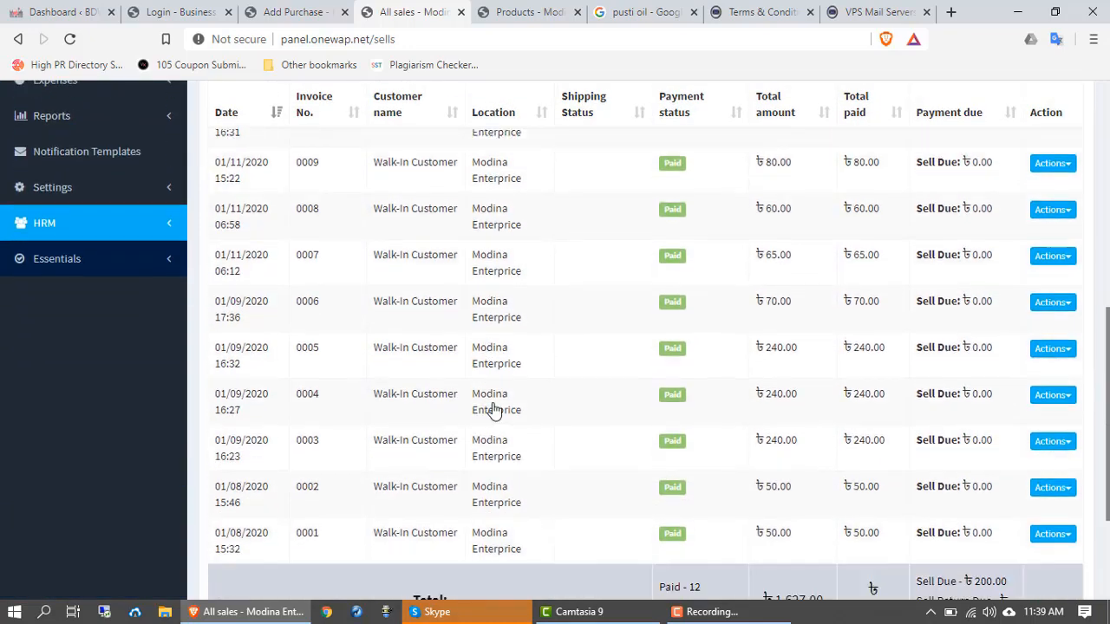
scroll(492, 431, up, 3)
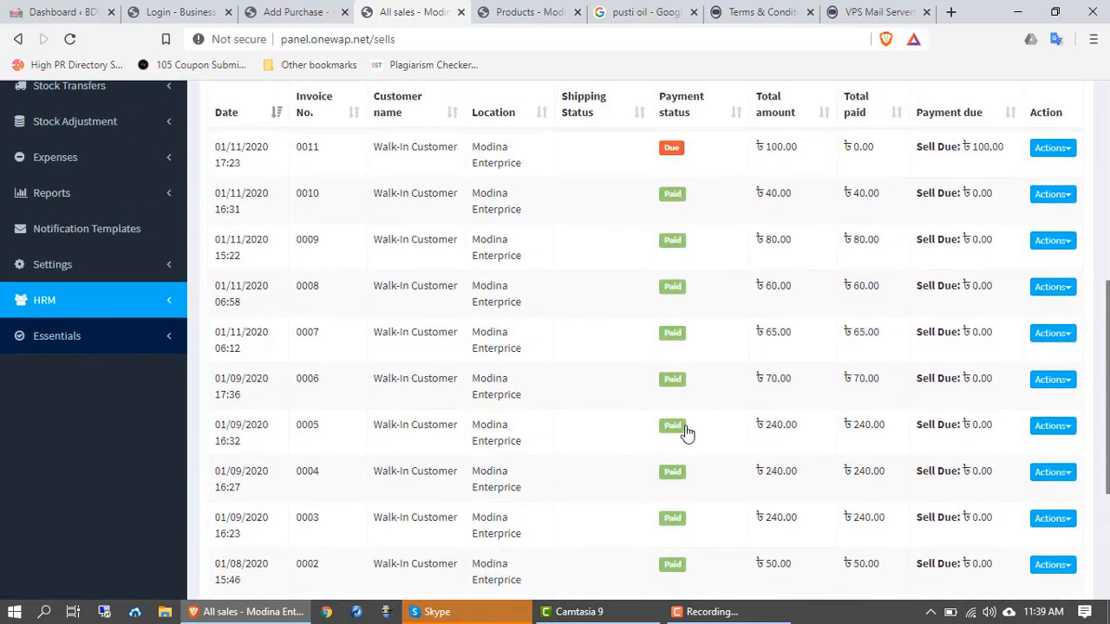
scroll(691, 416, up, 2)
scroll(343, 366, up, 1)
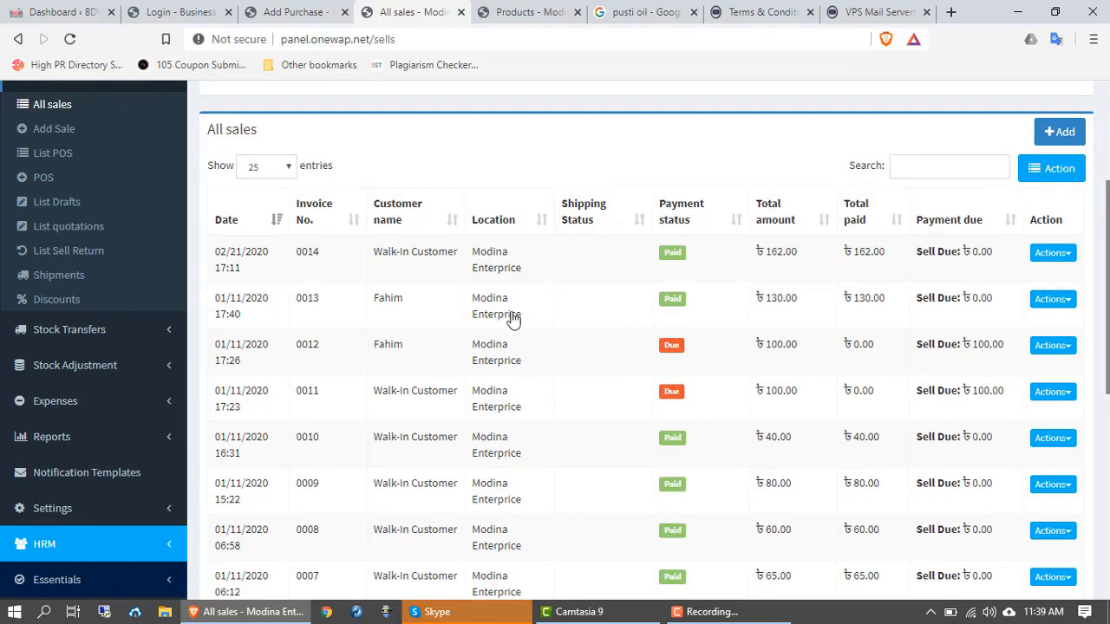
scroll(607, 326, down, 1)
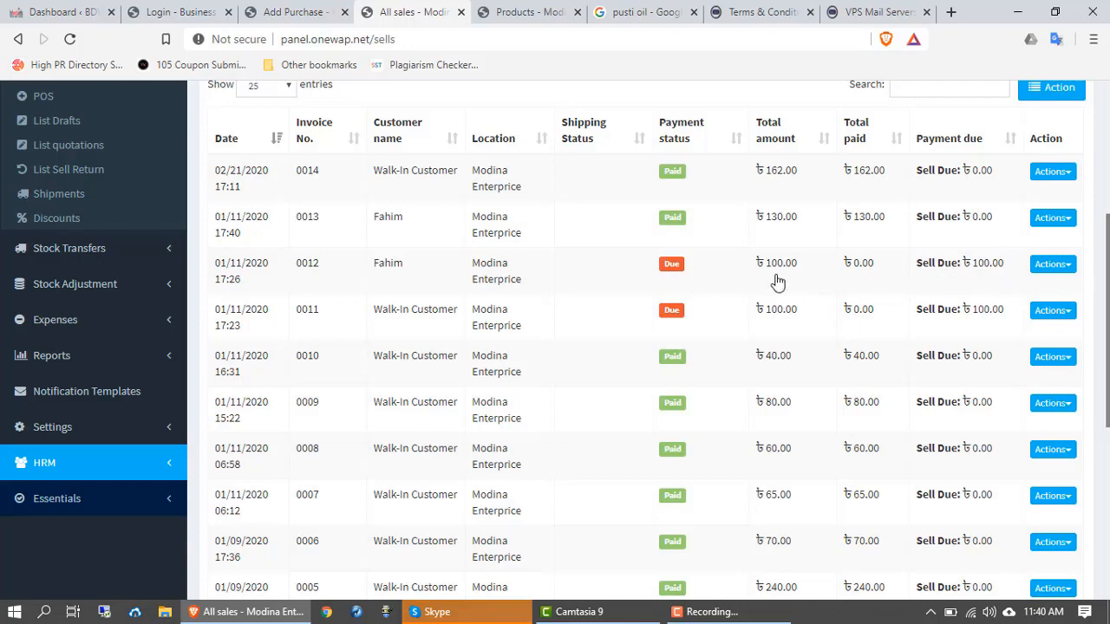
click(1056, 265)
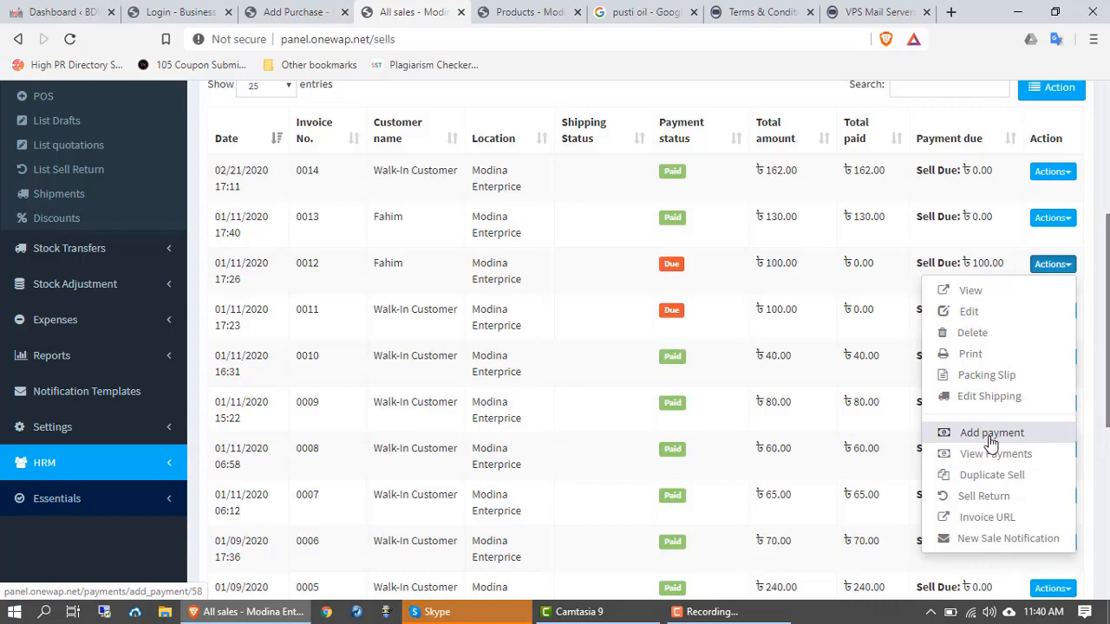
click(1054, 265)
scroll(60, 208, up, 2)
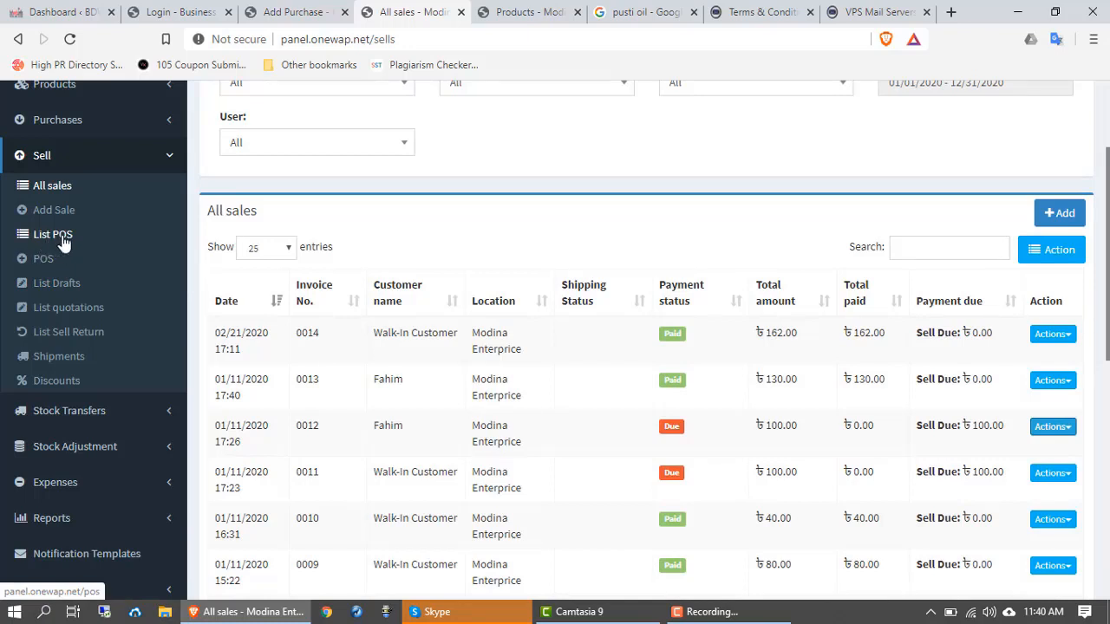
Step: Look through the List POS table, then go to the POS screen
click(63, 243)
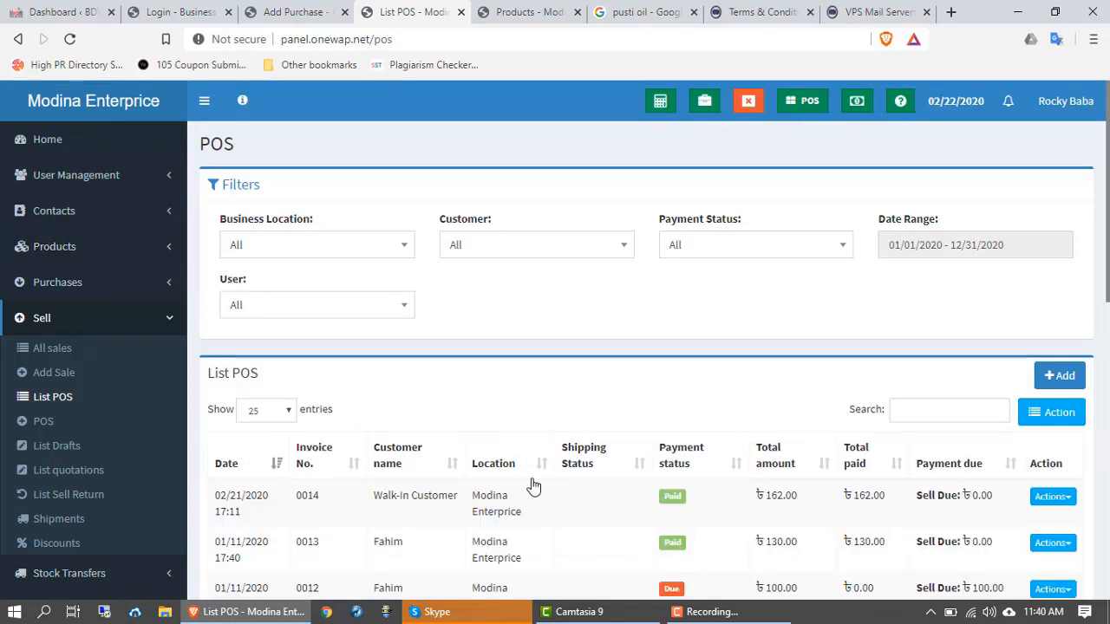
scroll(632, 493, down, 5)
scroll(625, 477, up, 5)
scroll(54, 431, down, 1)
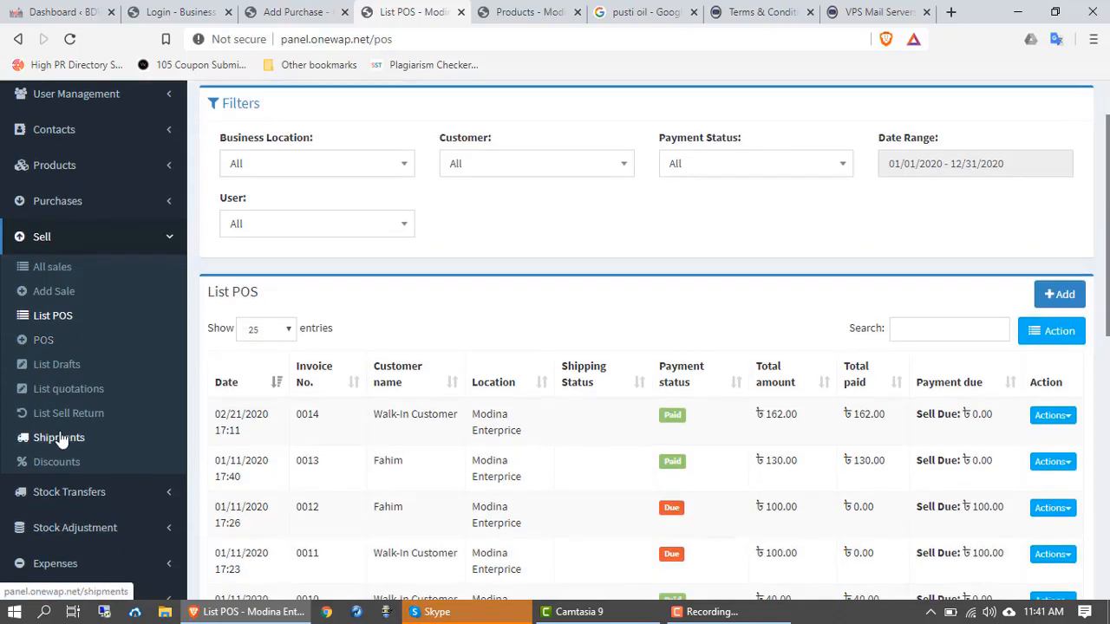
click(40, 343)
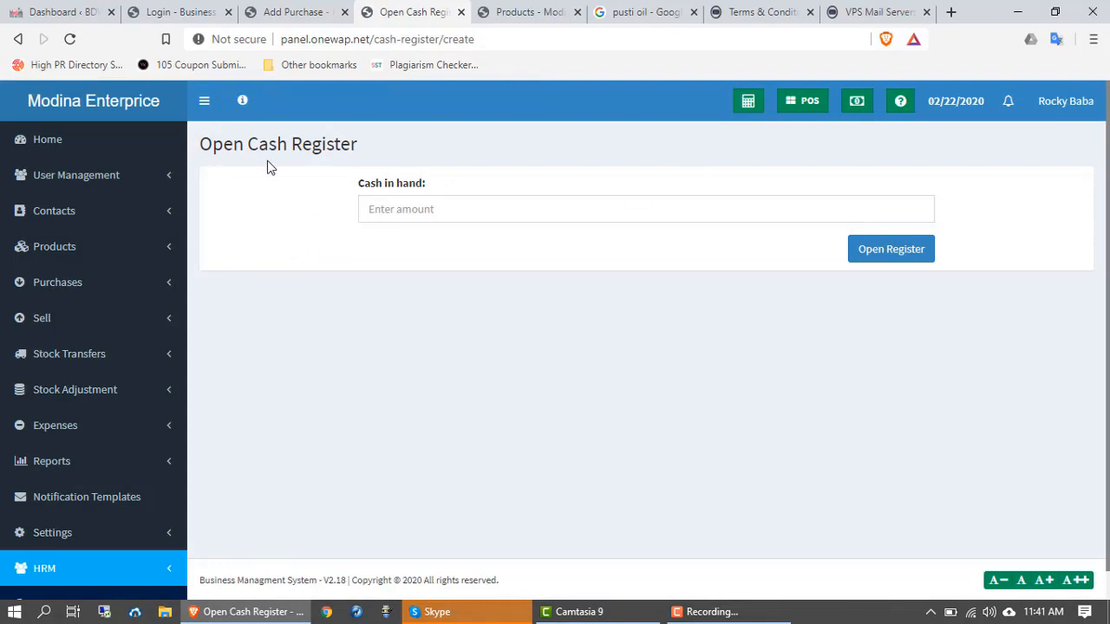
Step: Enter 10000 as cash in hand and open the register to reach the POS Terminal
click(448, 211)
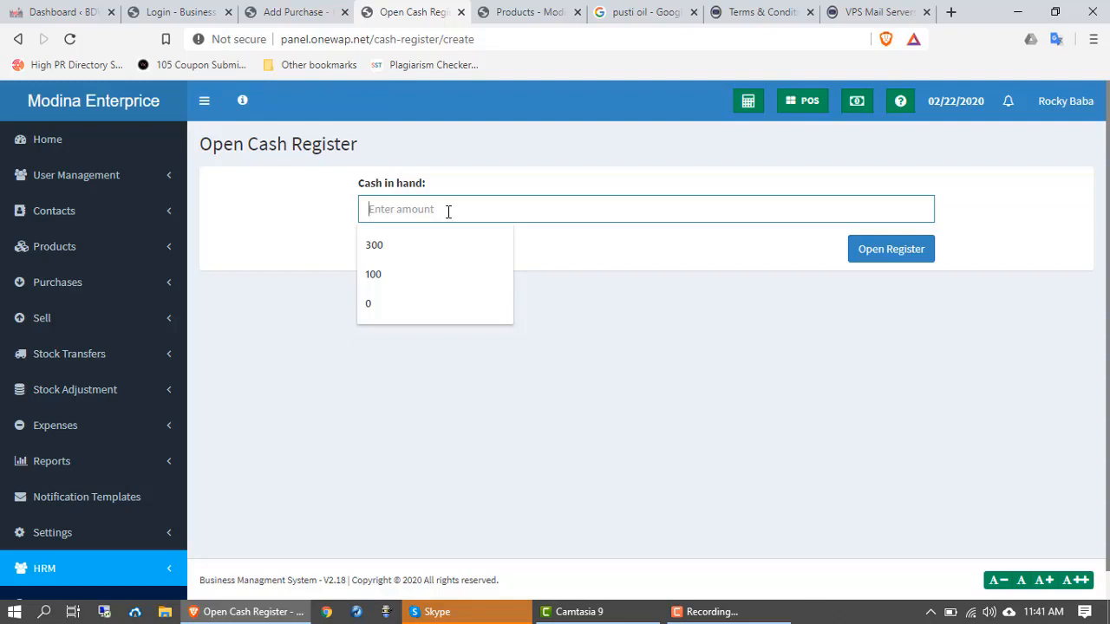
text(1000)
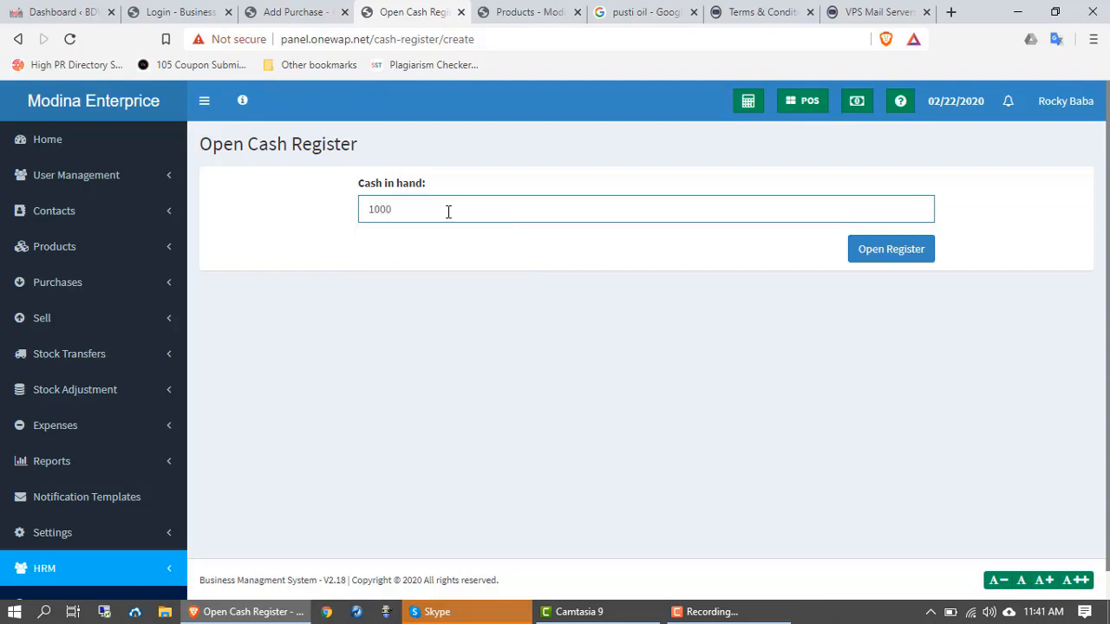
text(0)
click(891, 260)
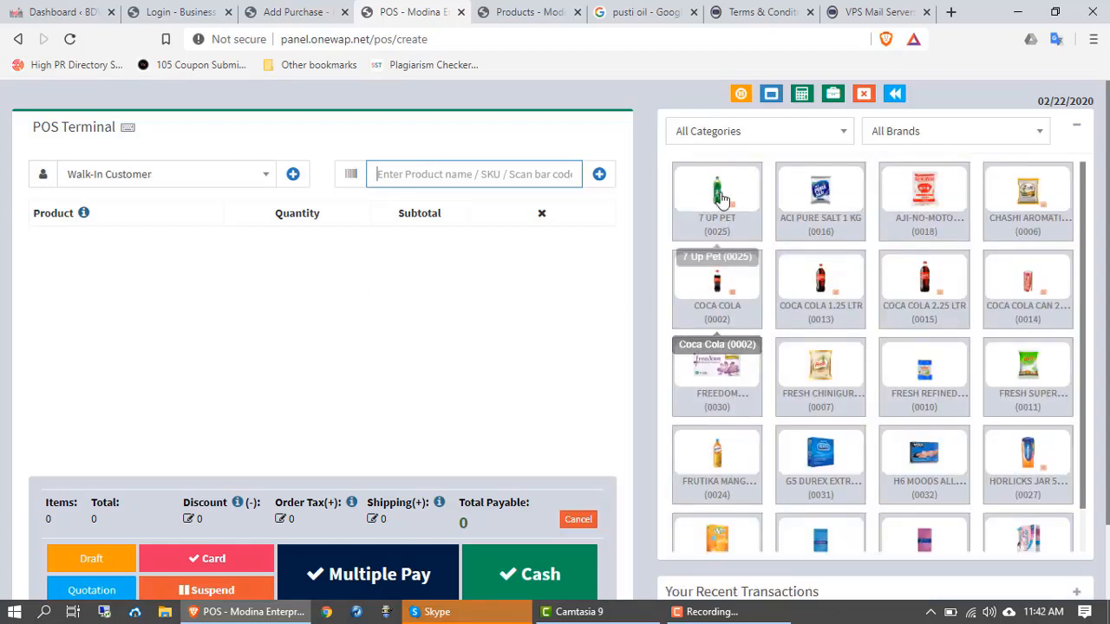
Step: Add one Frutika Mango Juice 1 ltr at 80.00 to the POS cart and select its quantity
scroll(823, 390, down, 1)
scroll(837, 364, down, 1)
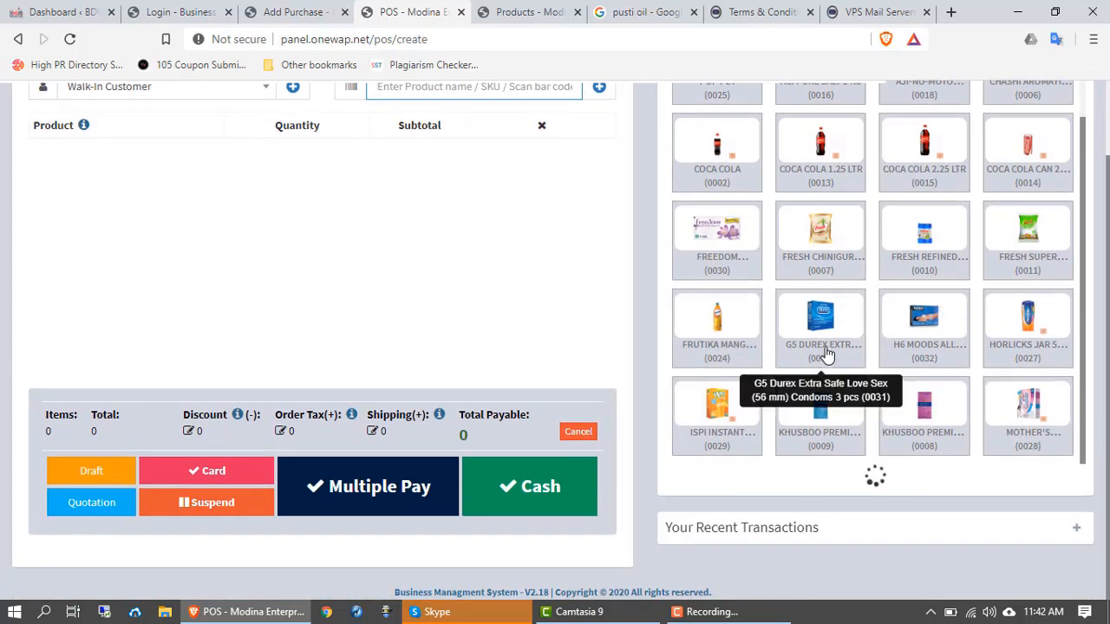
scroll(760, 322, up, 1)
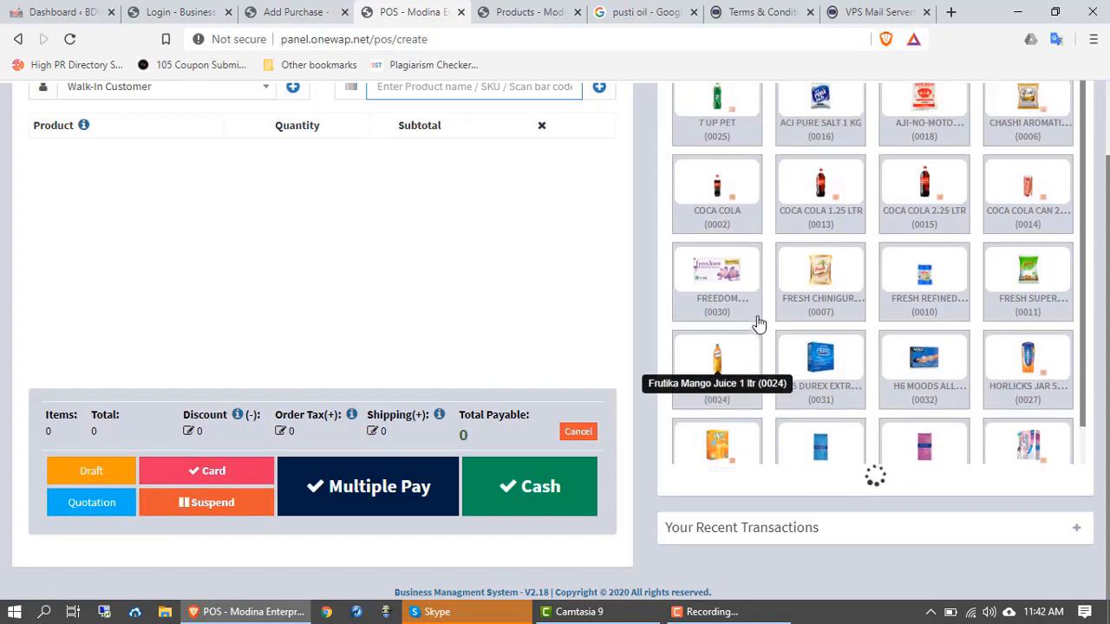
scroll(133, 184, up, 1)
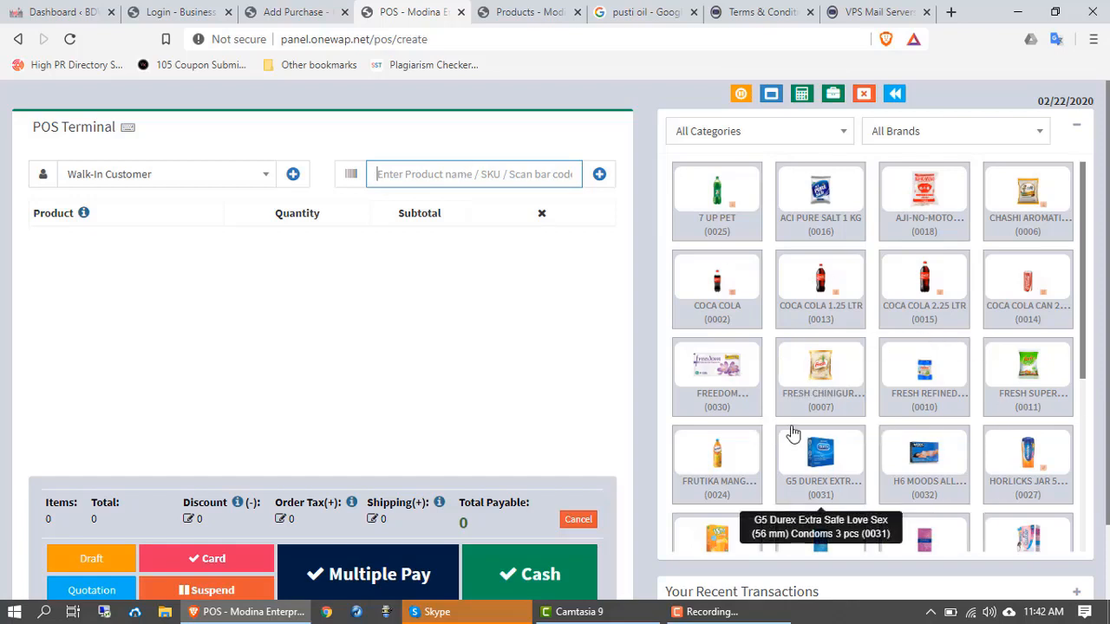
scroll(792, 433, down, 1)
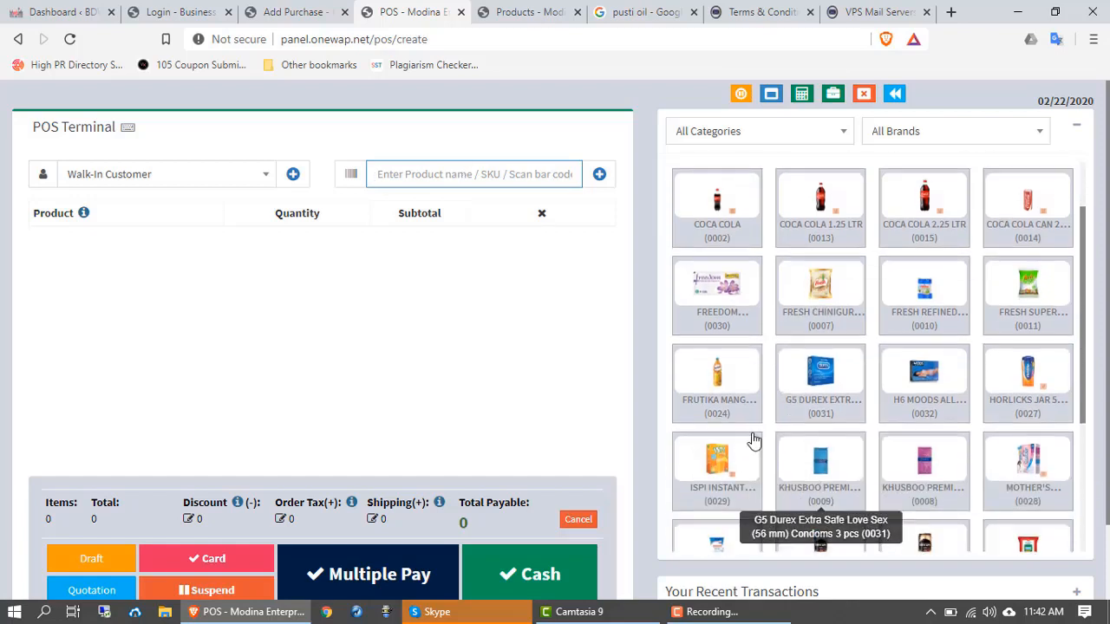
click(728, 392)
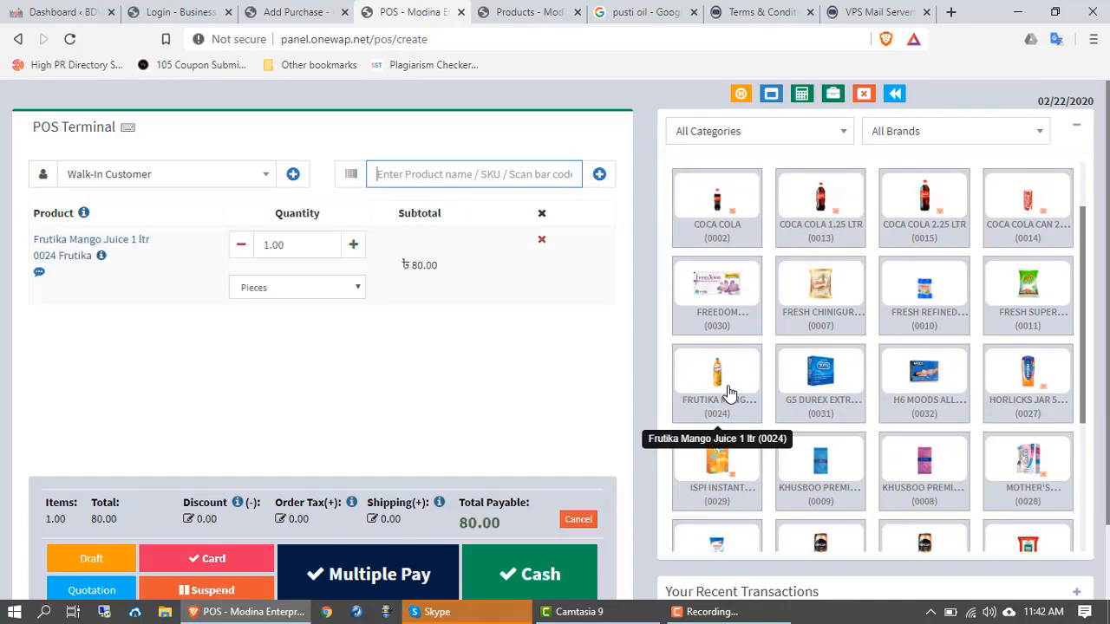
click(269, 244)
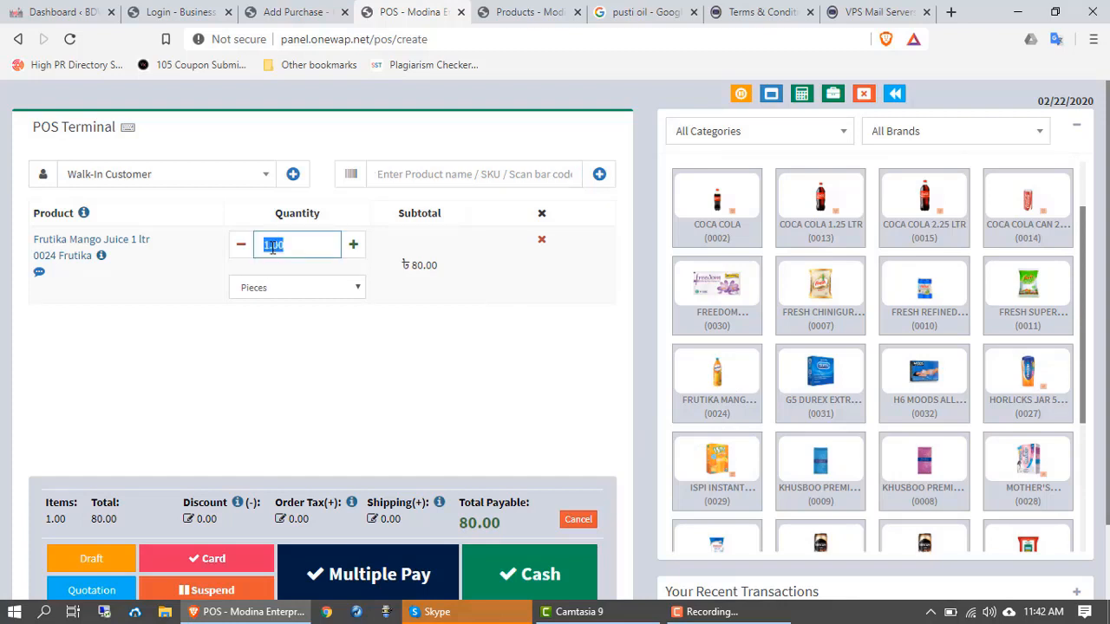
click(273, 247)
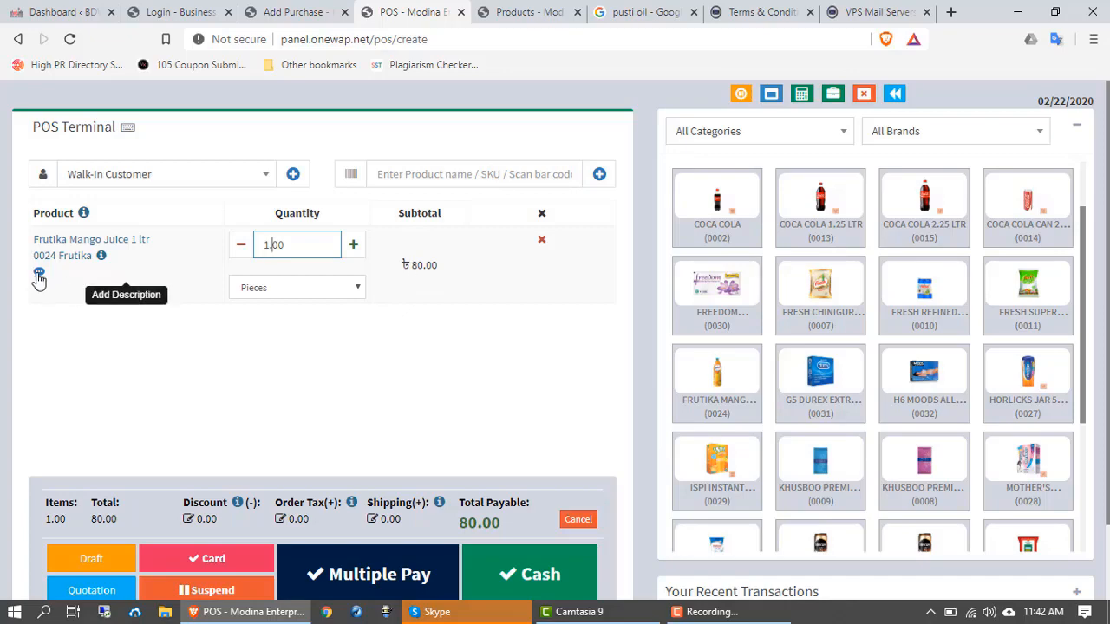
click(39, 274)
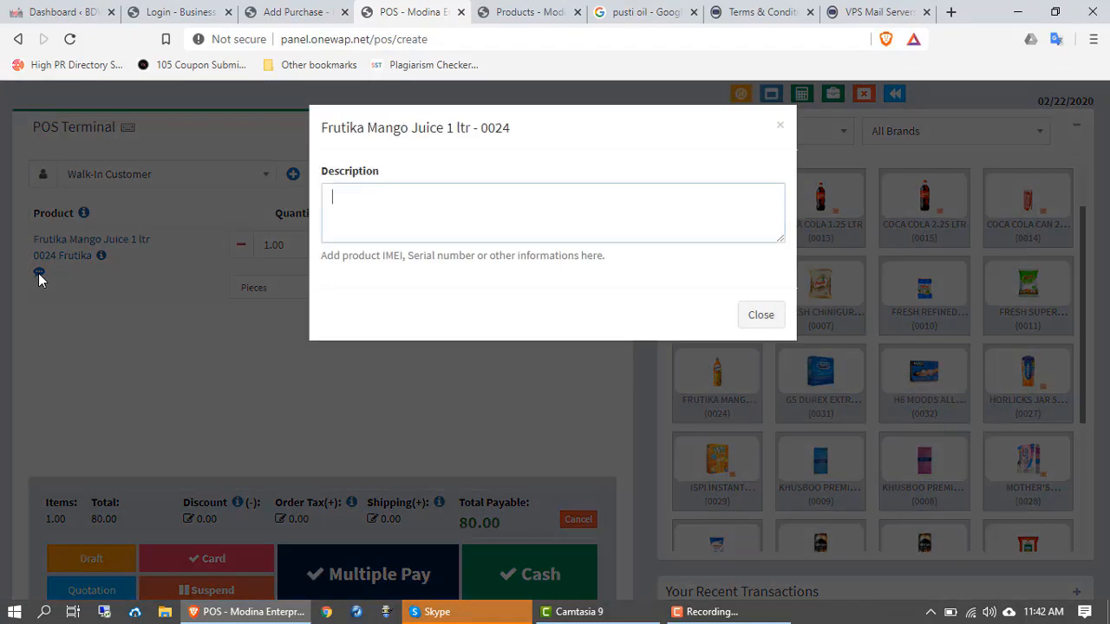
click(766, 314)
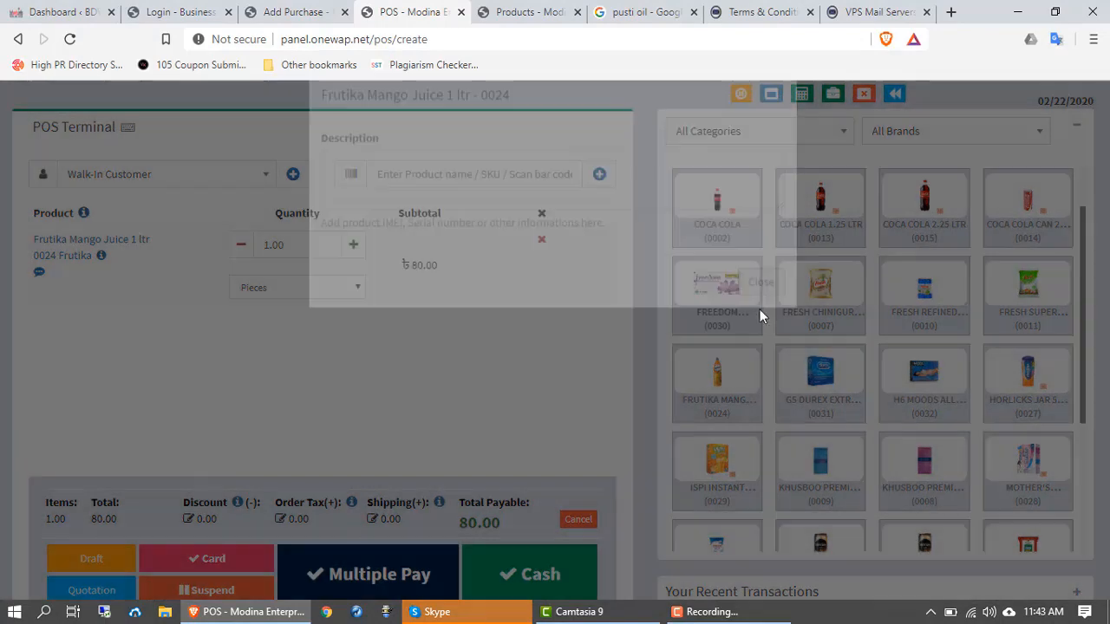
scroll(204, 364, down, 1)
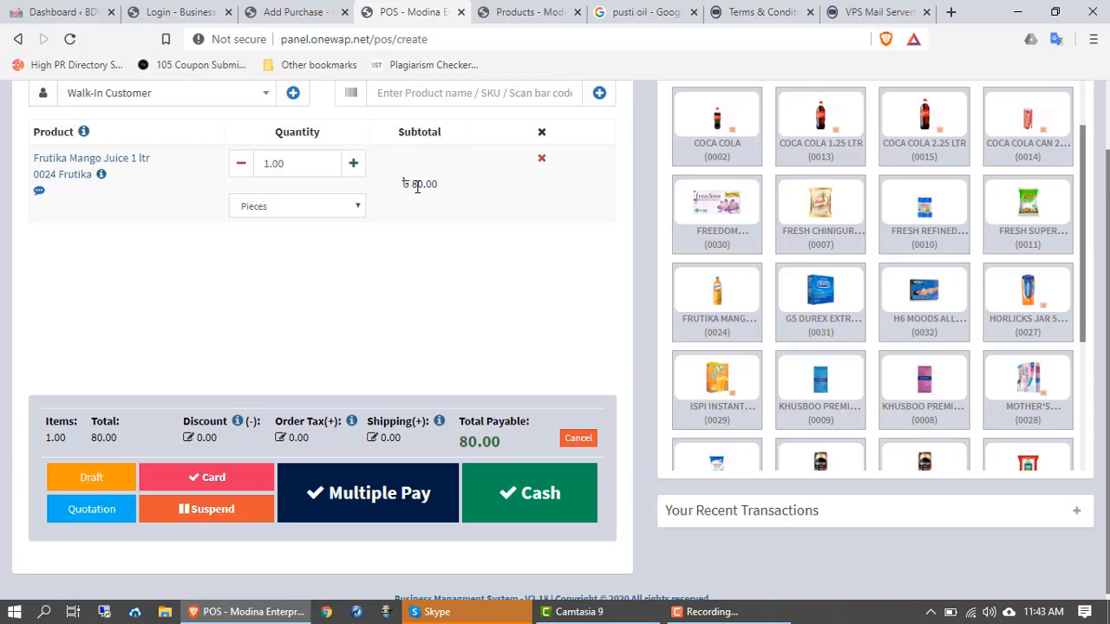
scroll(121, 366, down, 1)
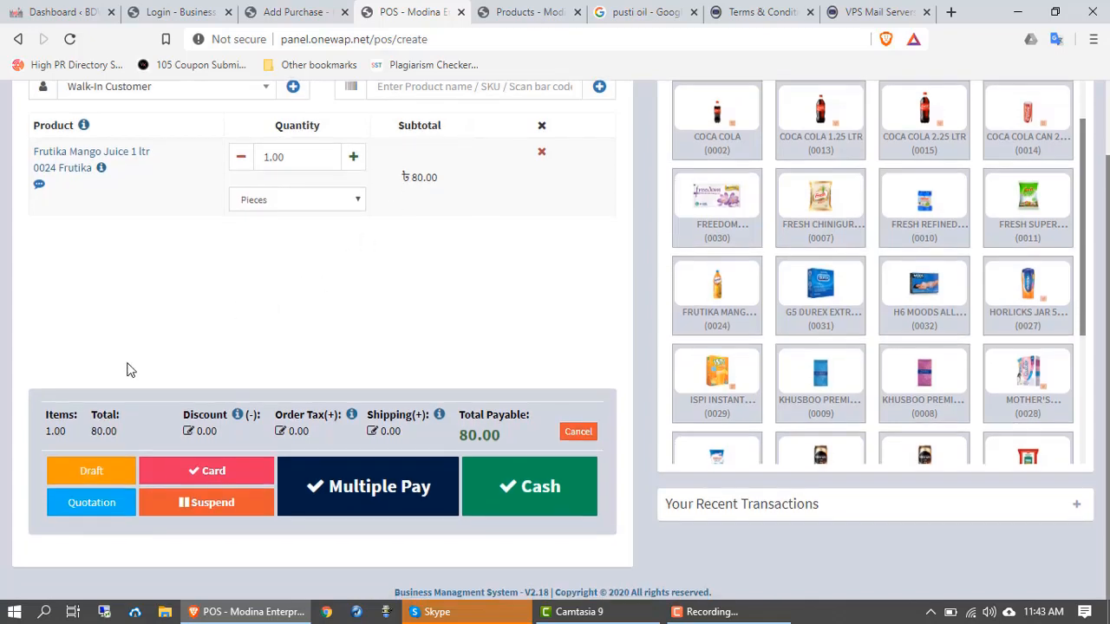
click(188, 433)
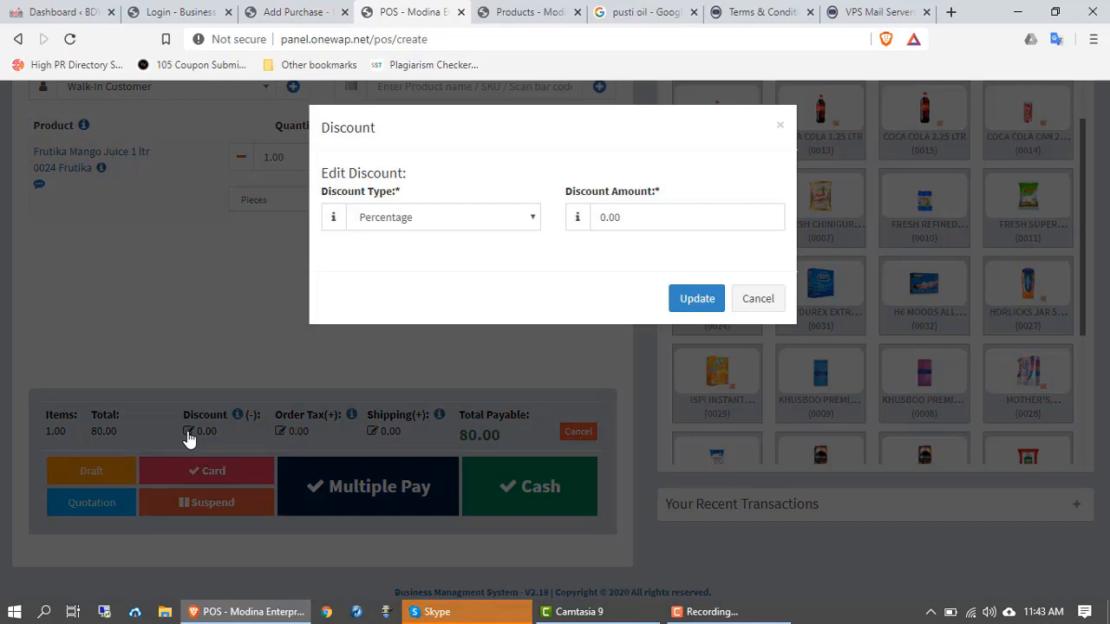
click(461, 223)
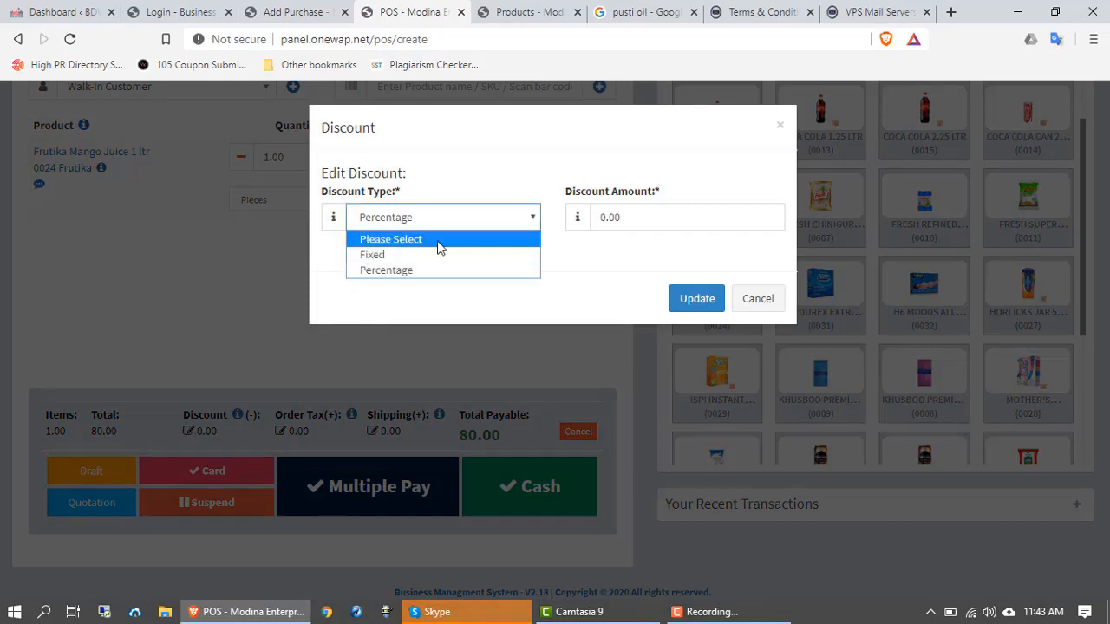
click(599, 223)
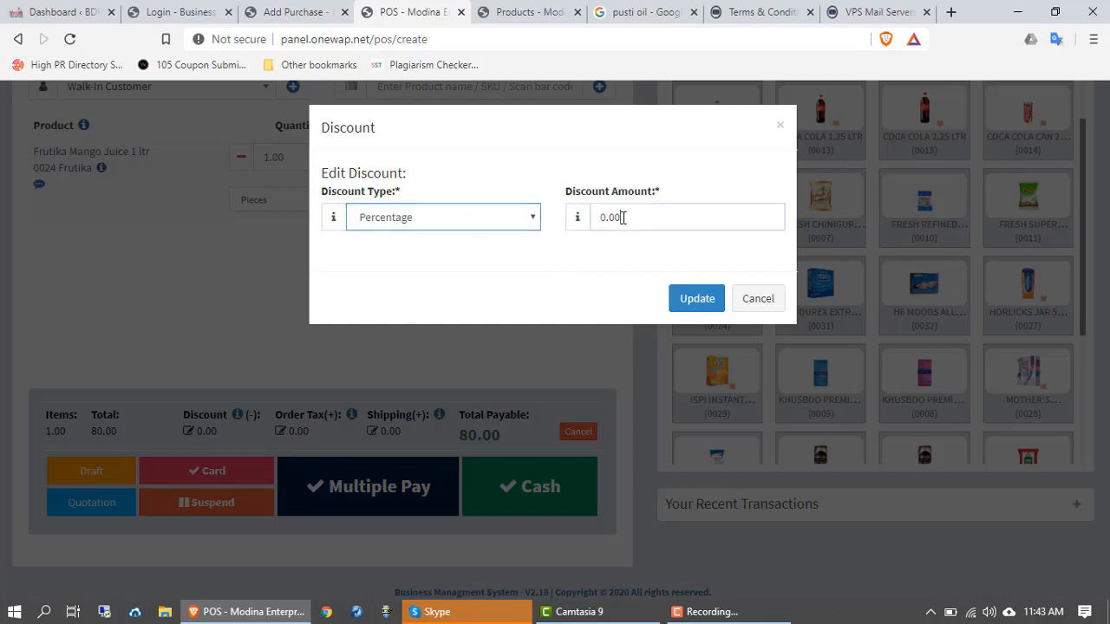
click(607, 218)
click(571, 260)
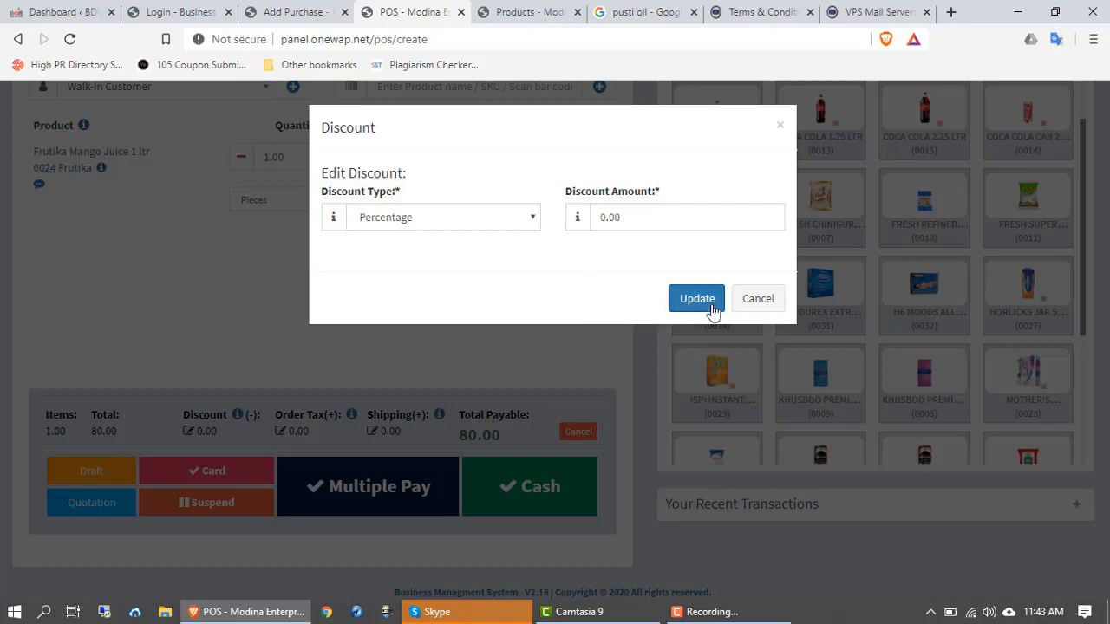
click(757, 305)
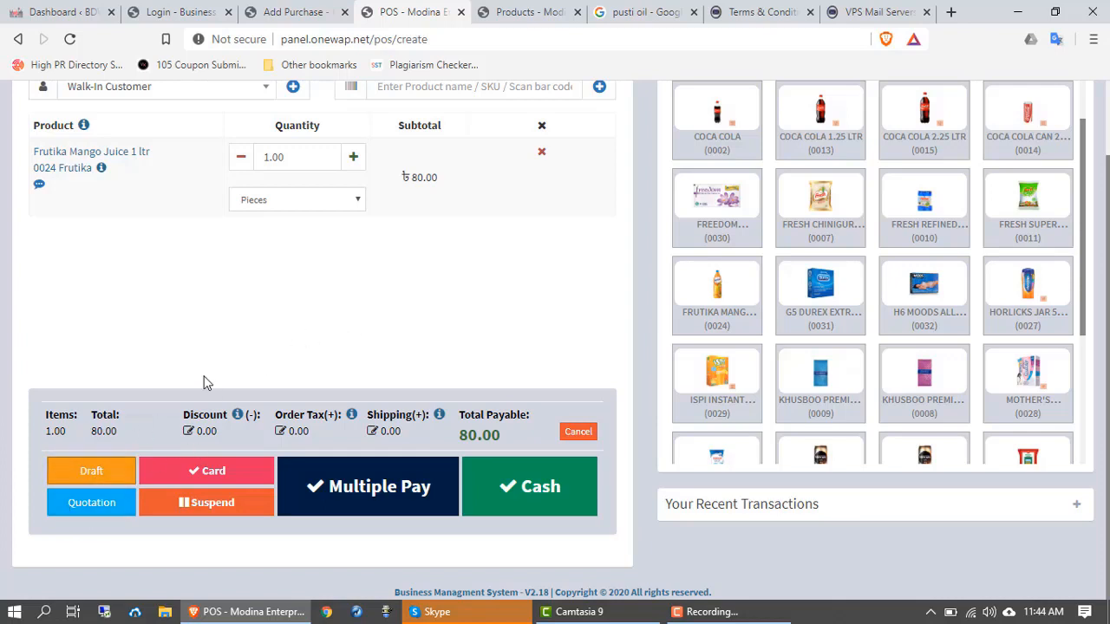
Step: Save the Frutika Mango Juice cart as a draft
click(1075, 507)
scroll(1070, 511, down, 1)
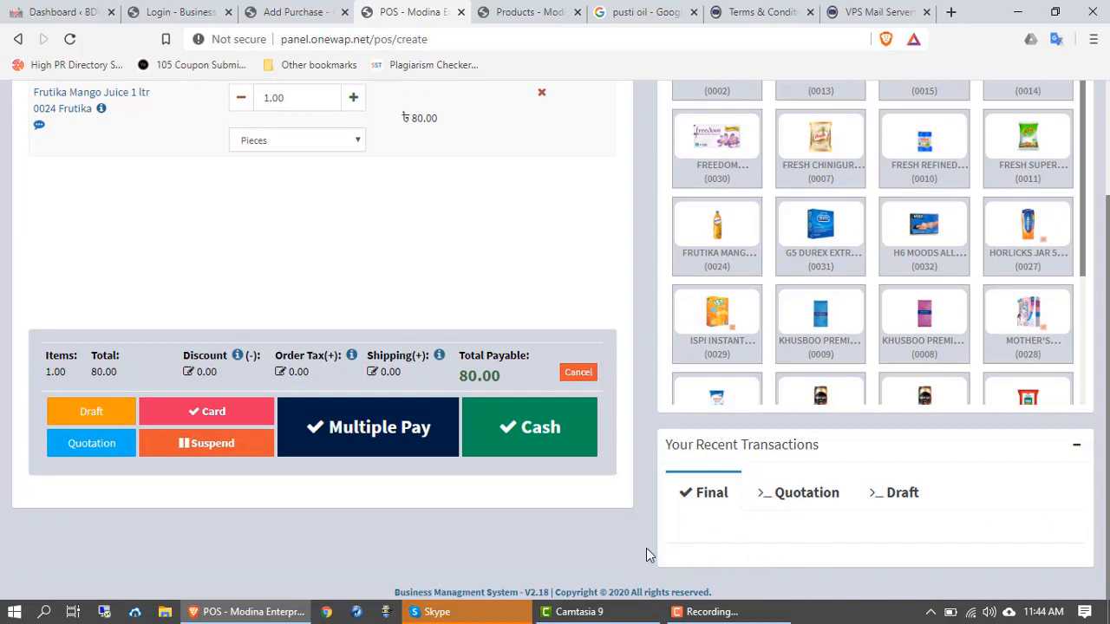
scroll(216, 395, up, 2)
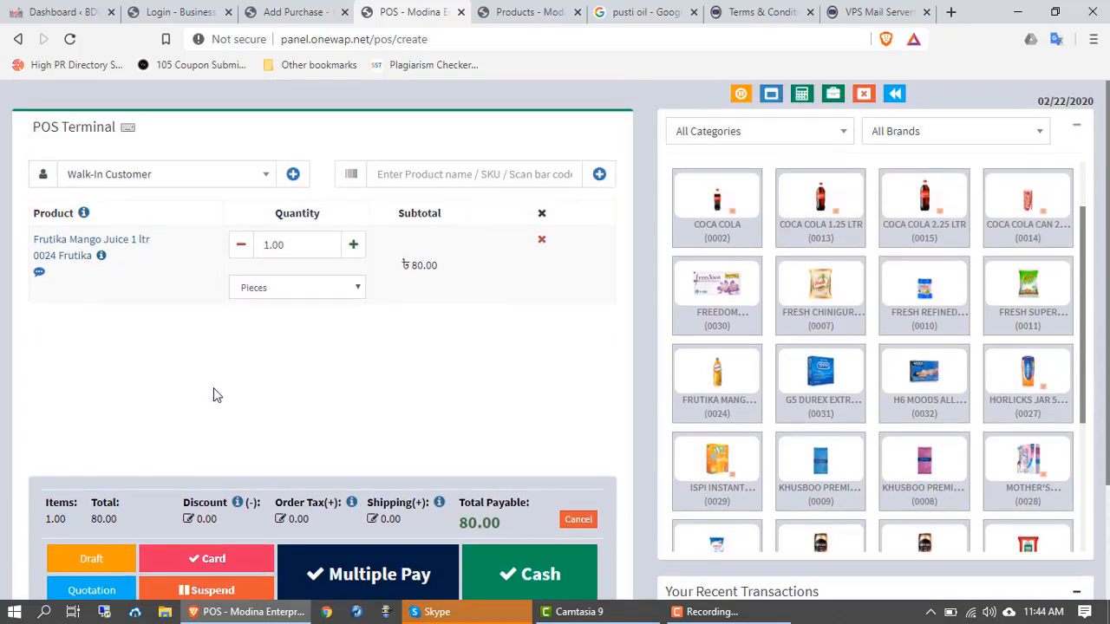
scroll(216, 395, down, 1)
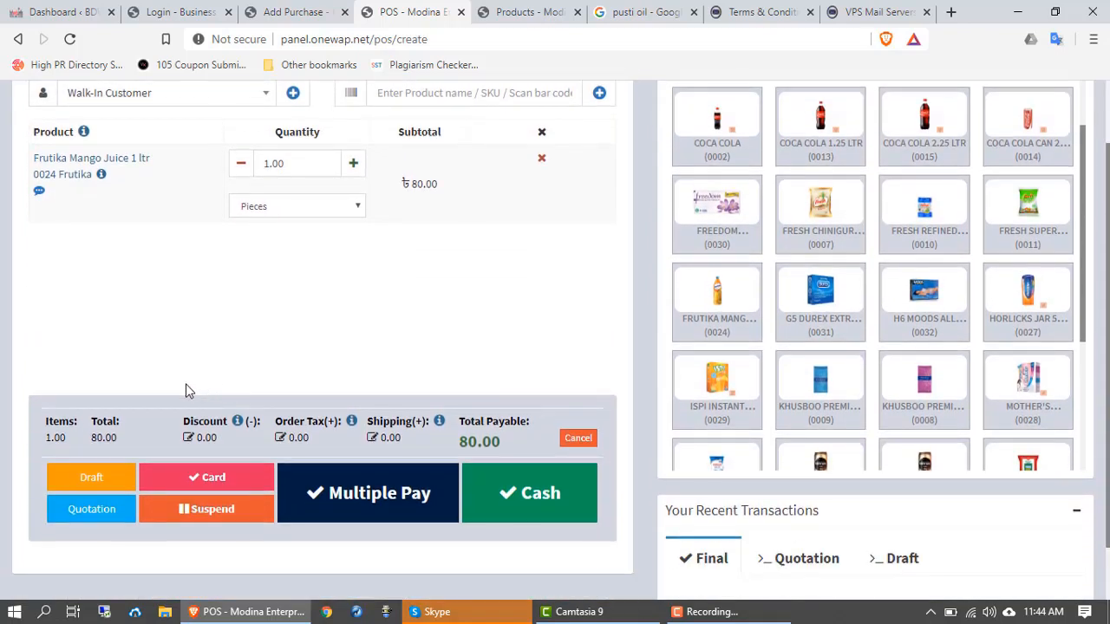
click(90, 477)
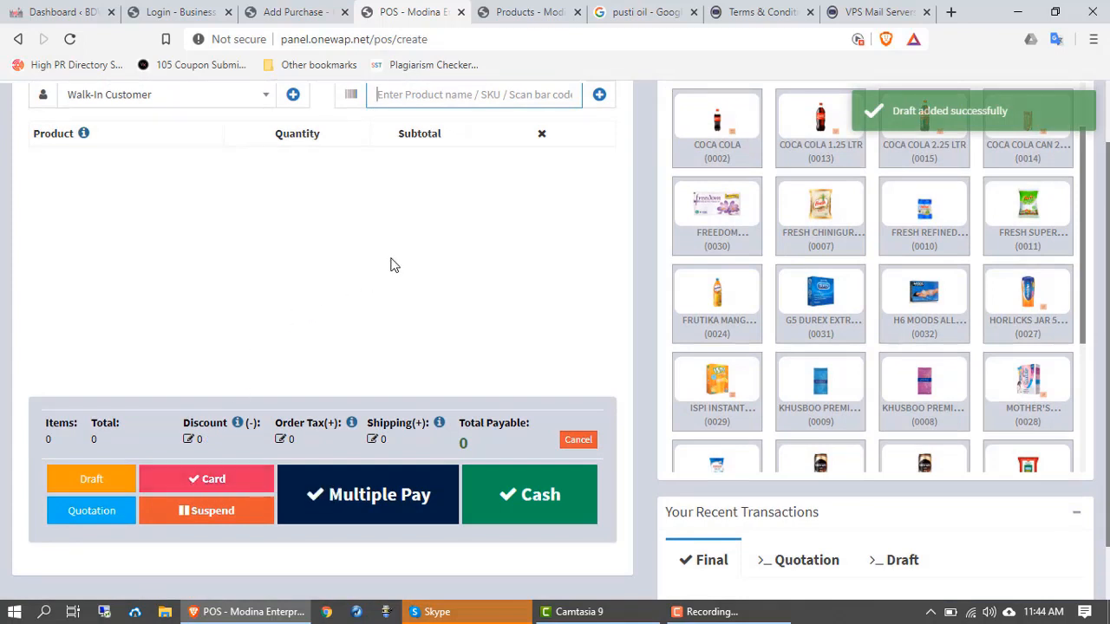
Step: Show the Draft list in Your Recent Transactions, holding two 80.00 walk-in drafts
scroll(390, 265, up, 1)
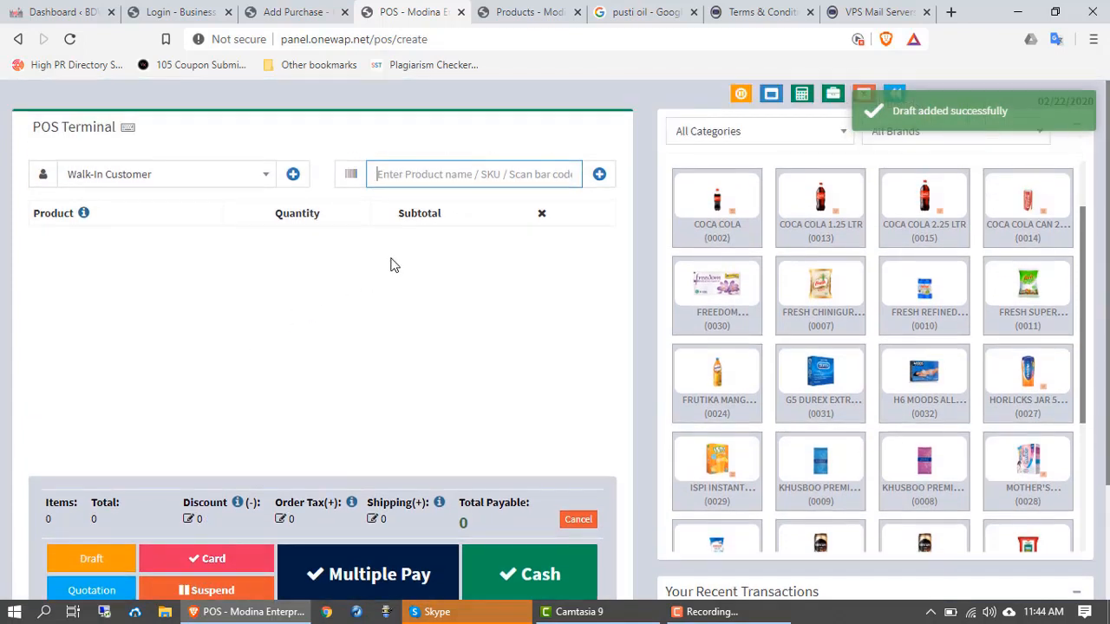
scroll(280, 335, down, 1)
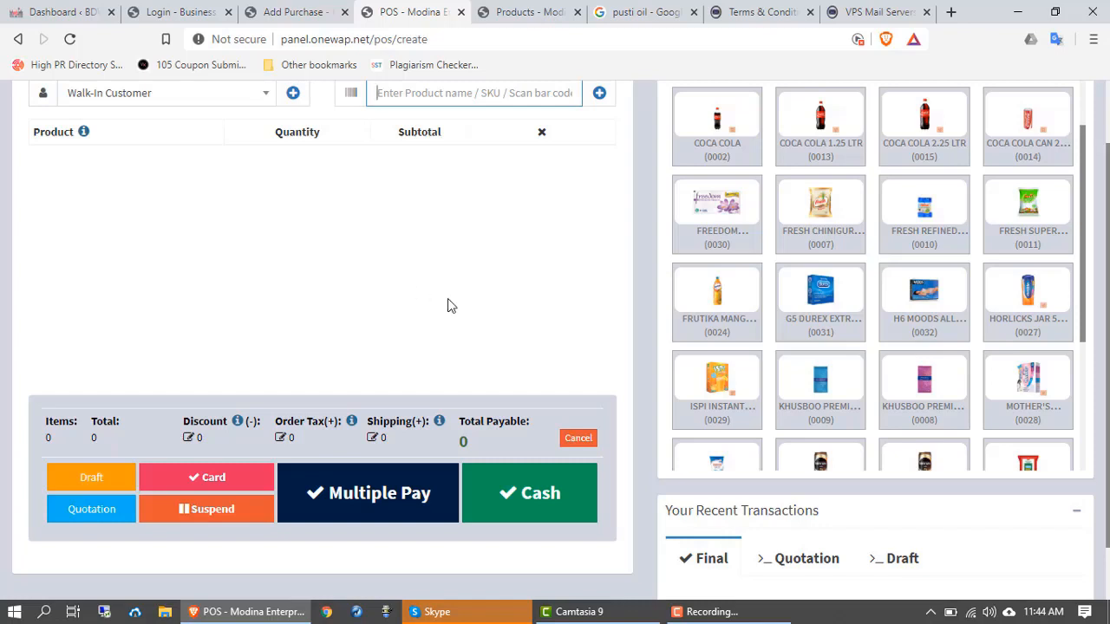
scroll(501, 304, down, 1)
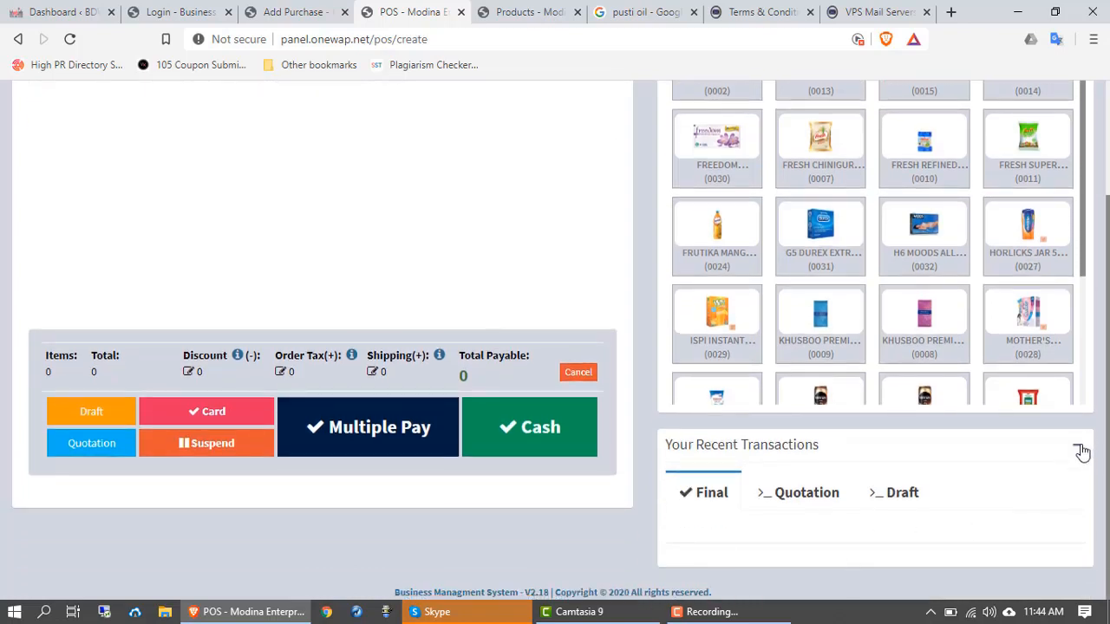
click(1077, 445)
click(1077, 508)
scroll(1058, 514, down, 1)
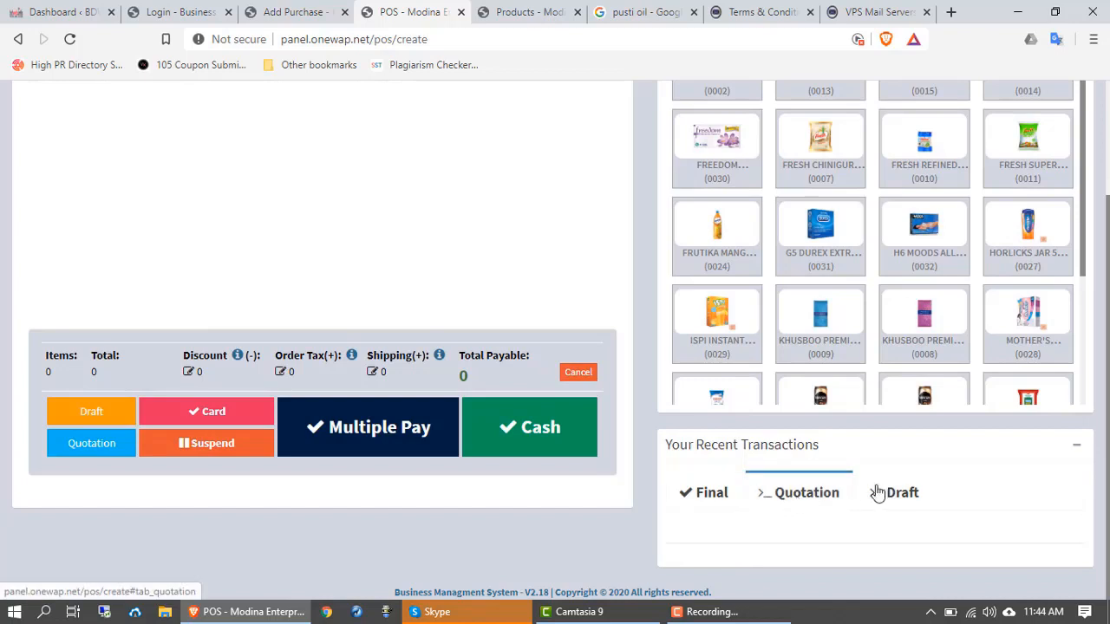
click(905, 501)
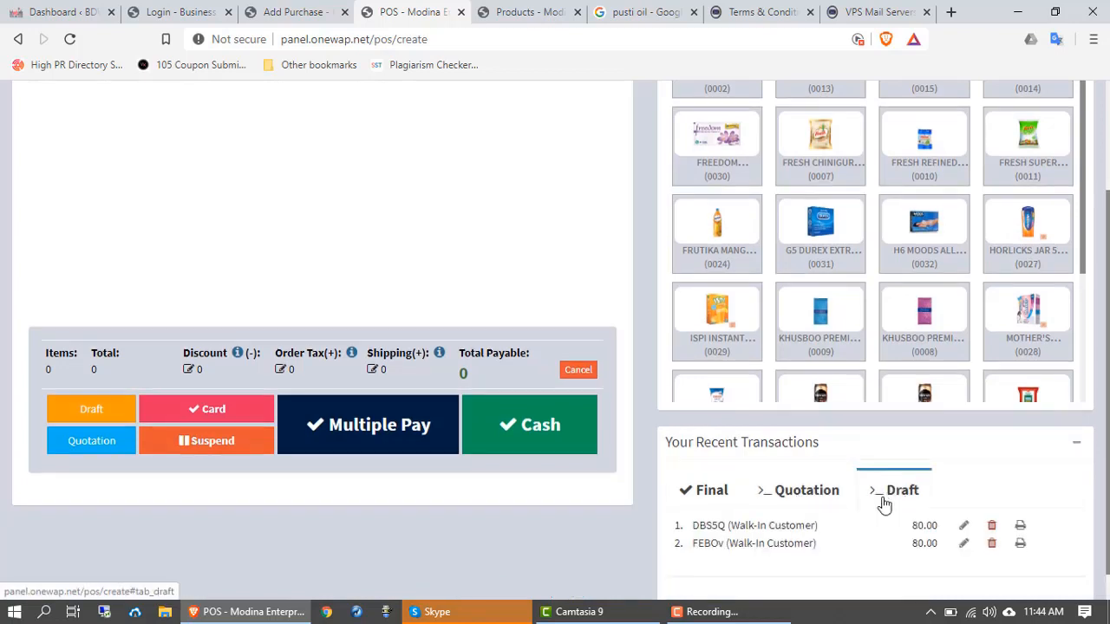
scroll(823, 511, down, 1)
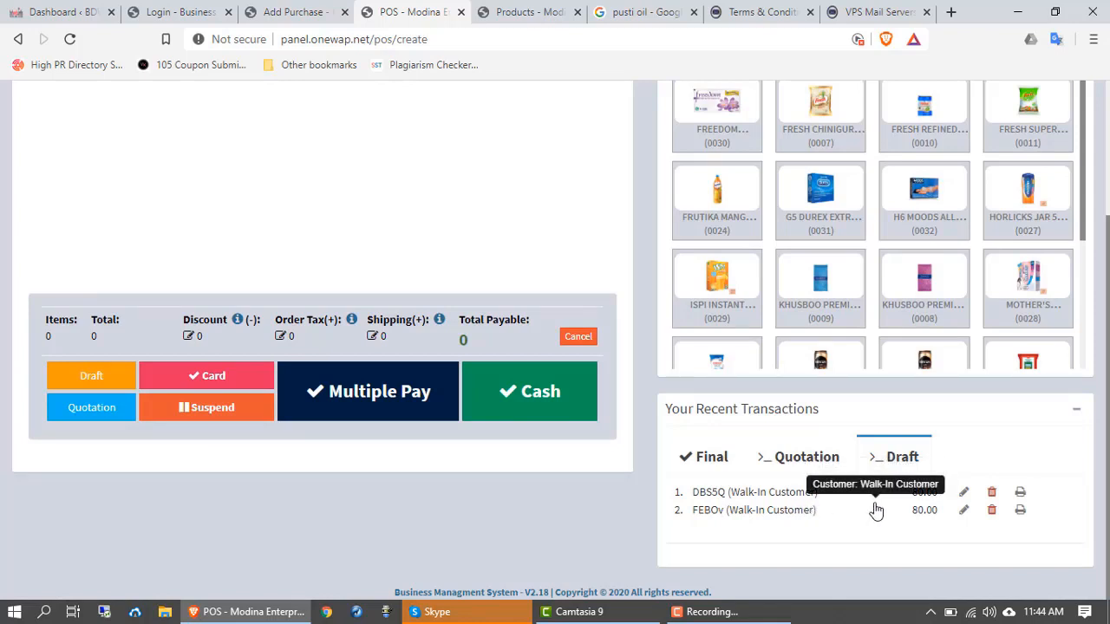
Step: Reopen draft #DBS5Q (8 items, 448.00) and dismiss the Fresh Chinigura Rice description
click(963, 494)
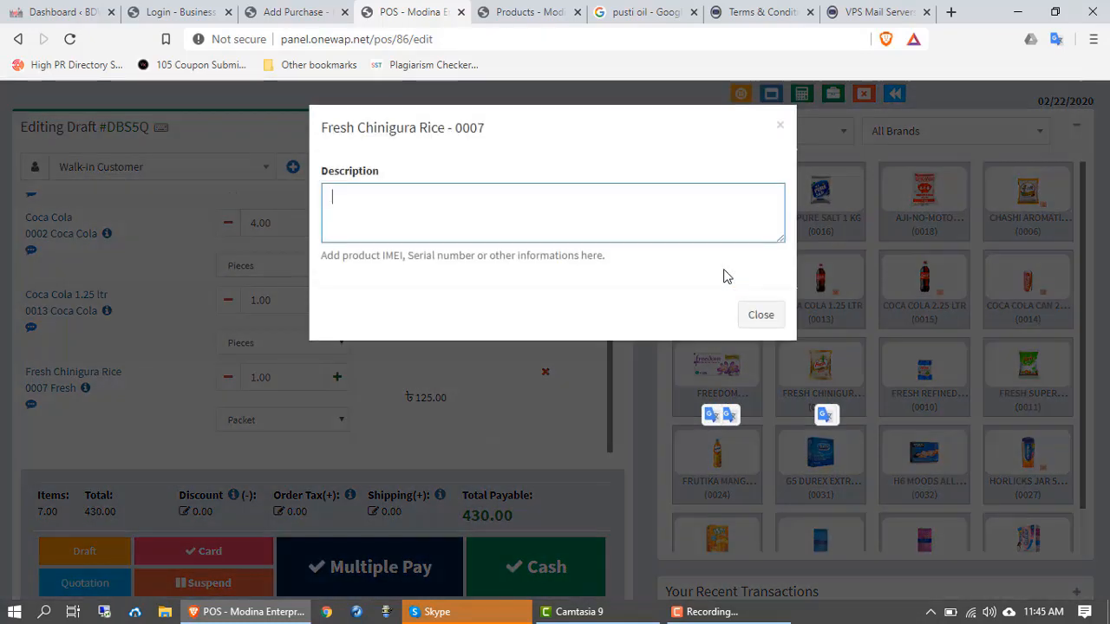
click(780, 127)
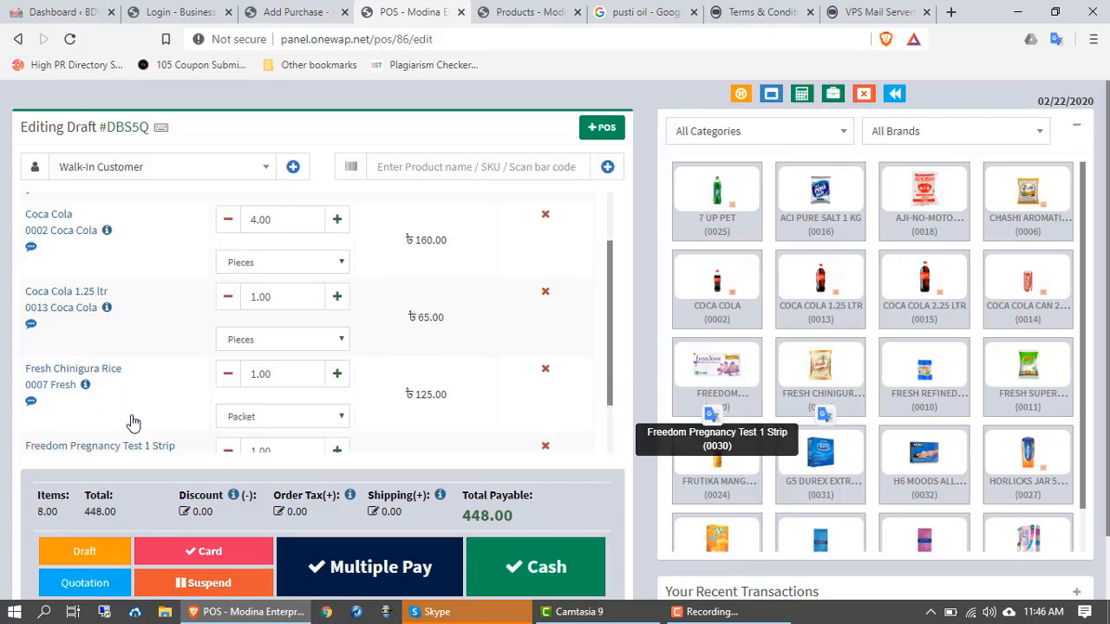
scroll(132, 423, down, 2)
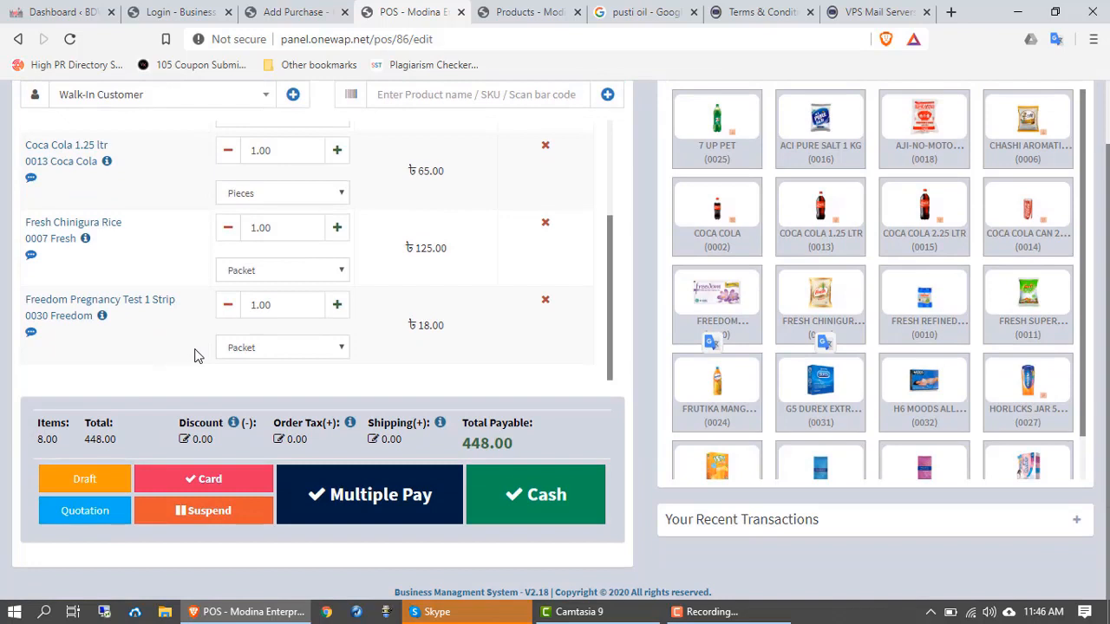
scroll(194, 353, up, 3)
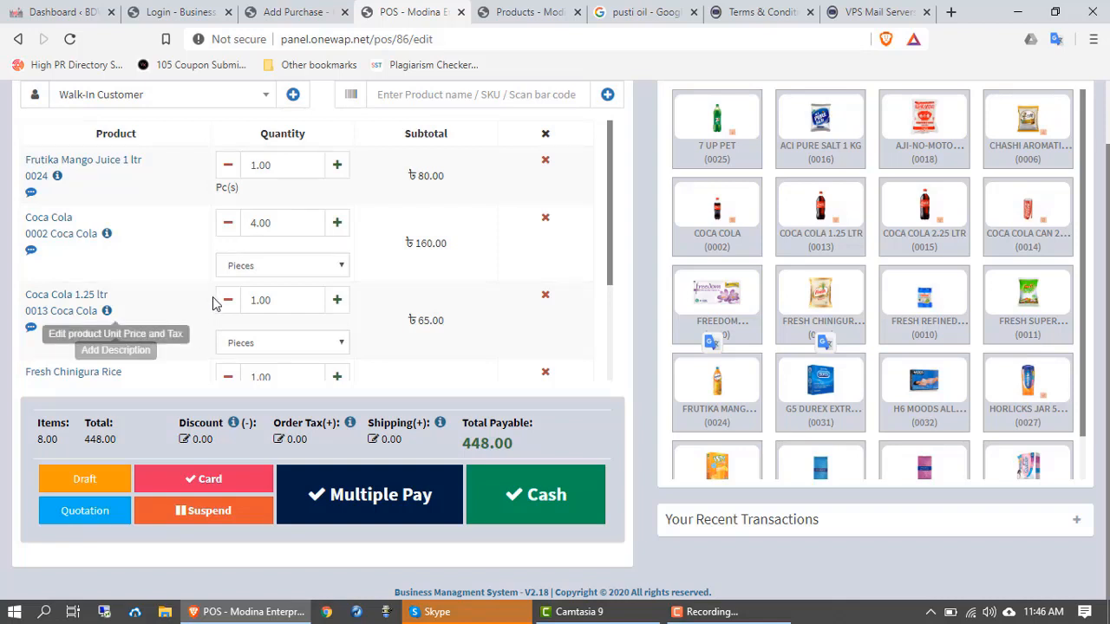
scroll(71, 276, down, 3)
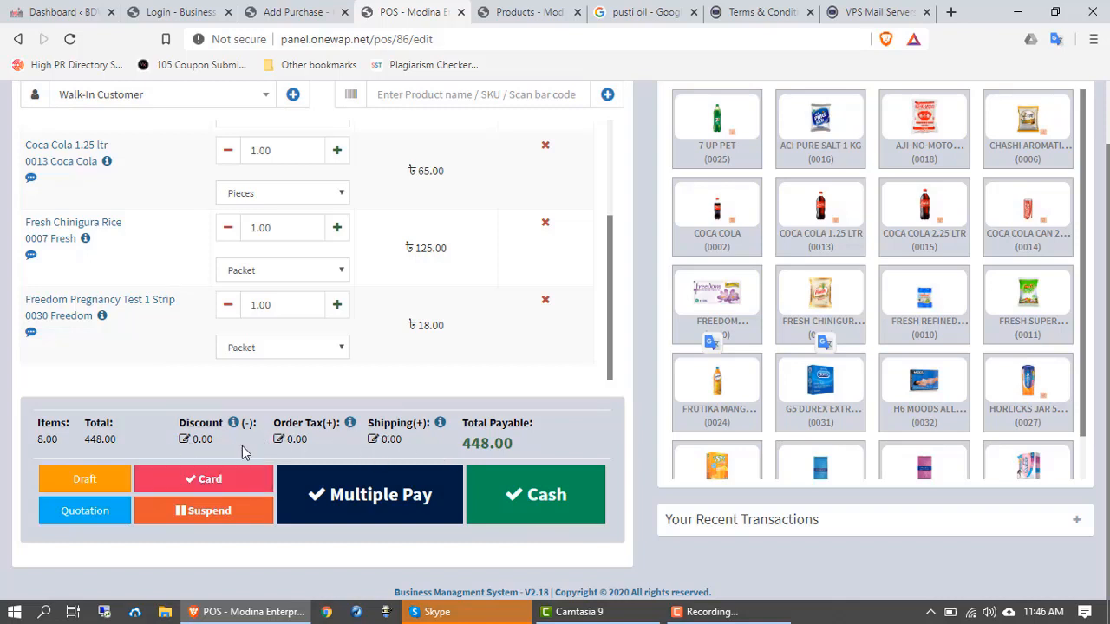
Step: Pay the 448.00 draft by card and skip printing invoice 0015
click(201, 485)
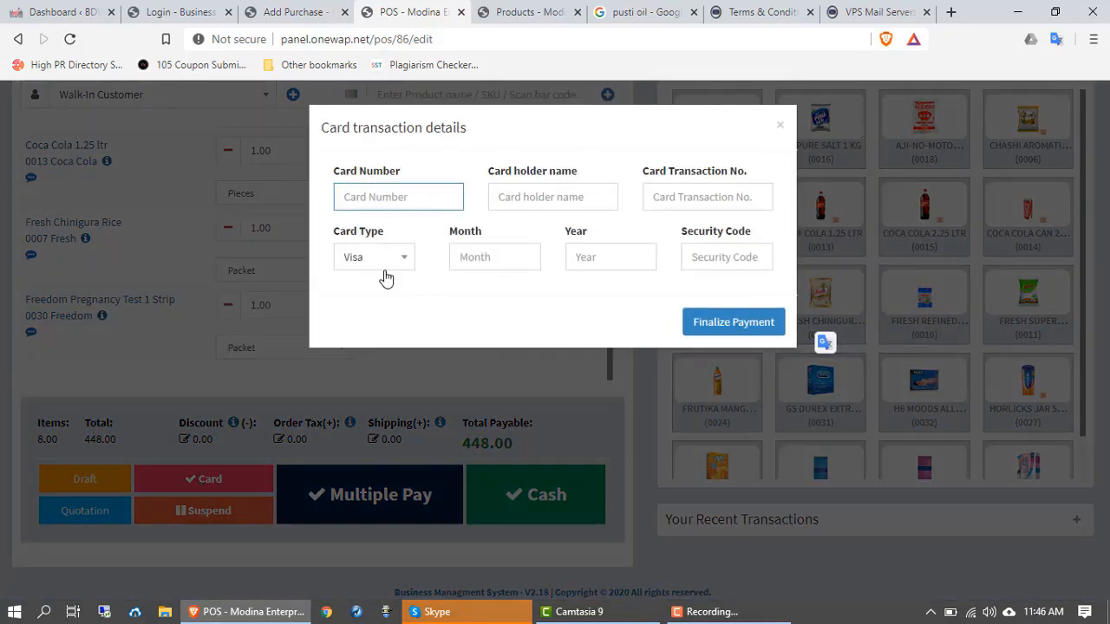
click(736, 332)
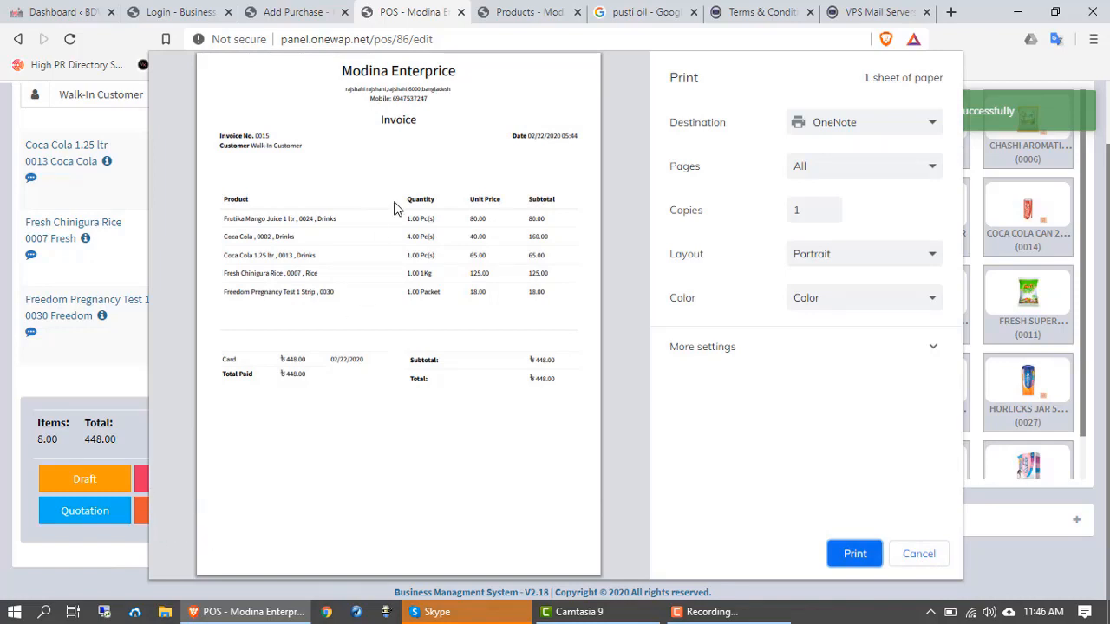
click(922, 561)
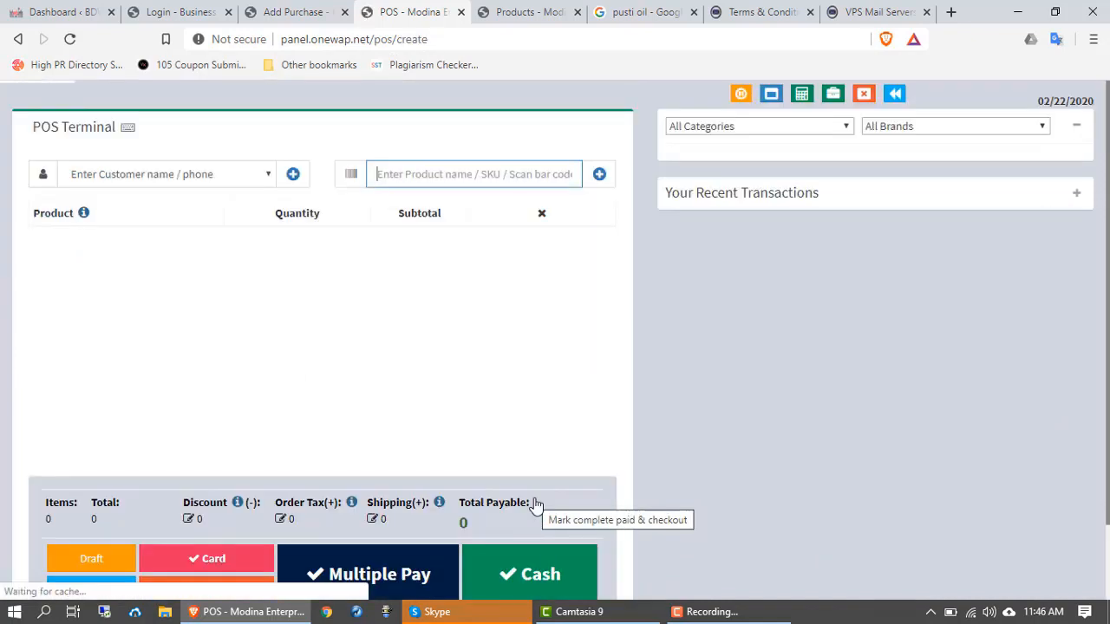
Step: Open the Current Register summary showing 10,000.00 cash in hand and 448.00 card sales
scroll(529, 498, down, 2)
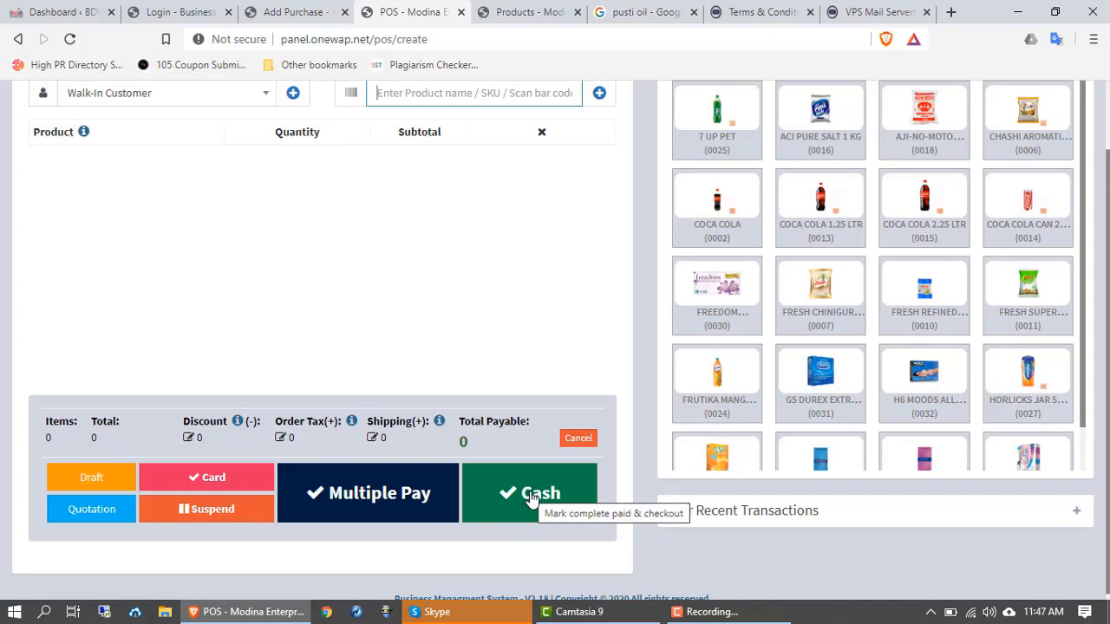
scroll(346, 528, down, 1)
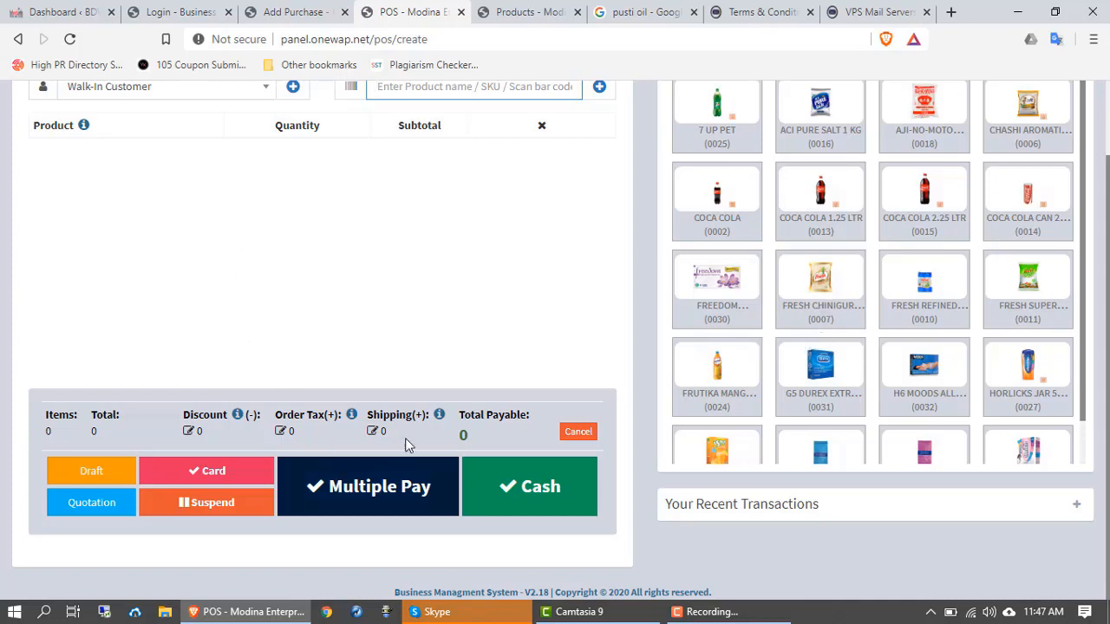
scroll(329, 433, up, 1)
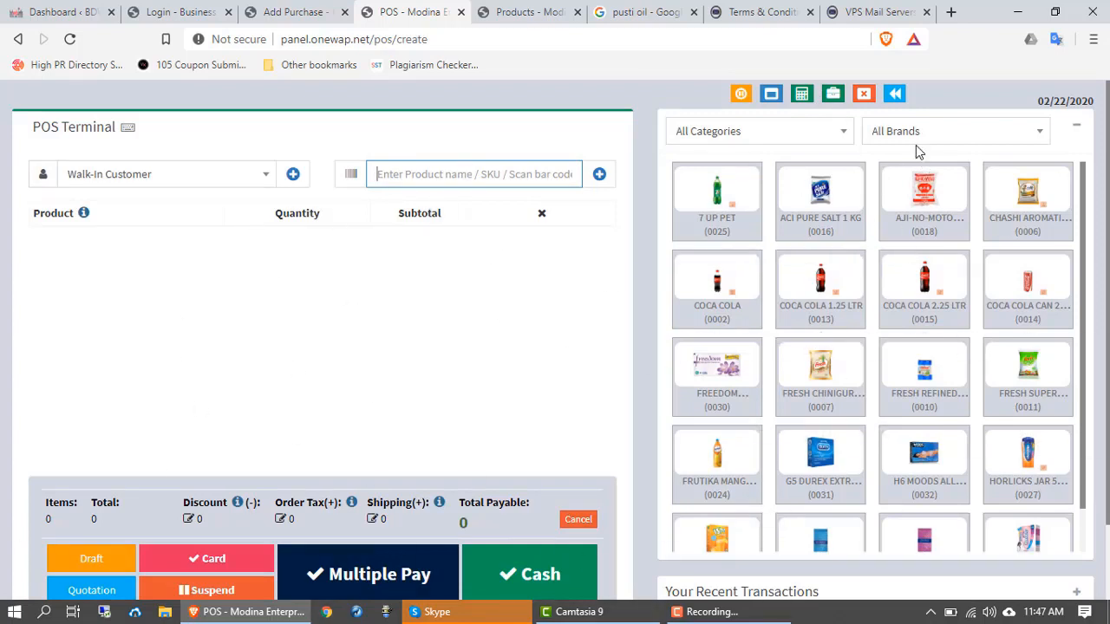
click(863, 103)
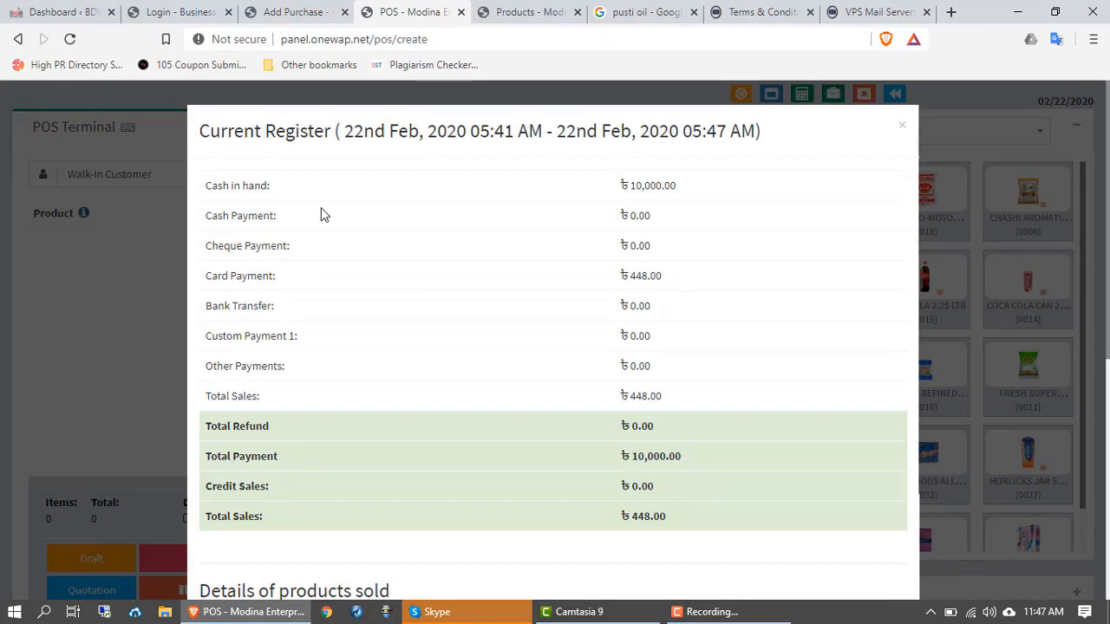
Step: Review the register's 448.00 total sales and four sold products, then confirm Close Register
scroll(293, 438, down, 1)
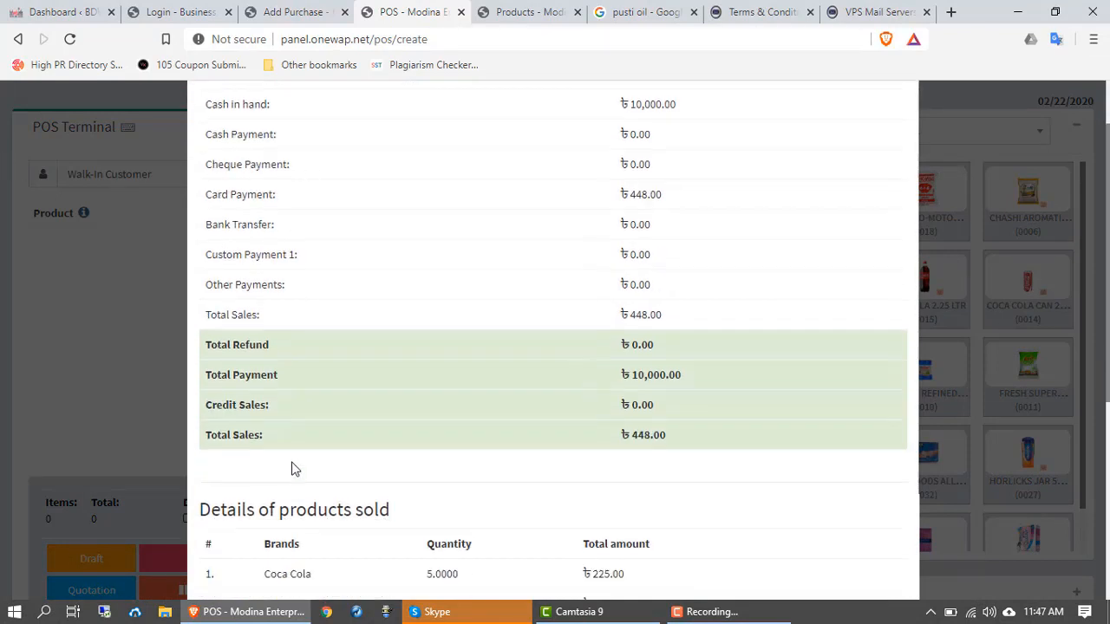
scroll(296, 392, down, 3)
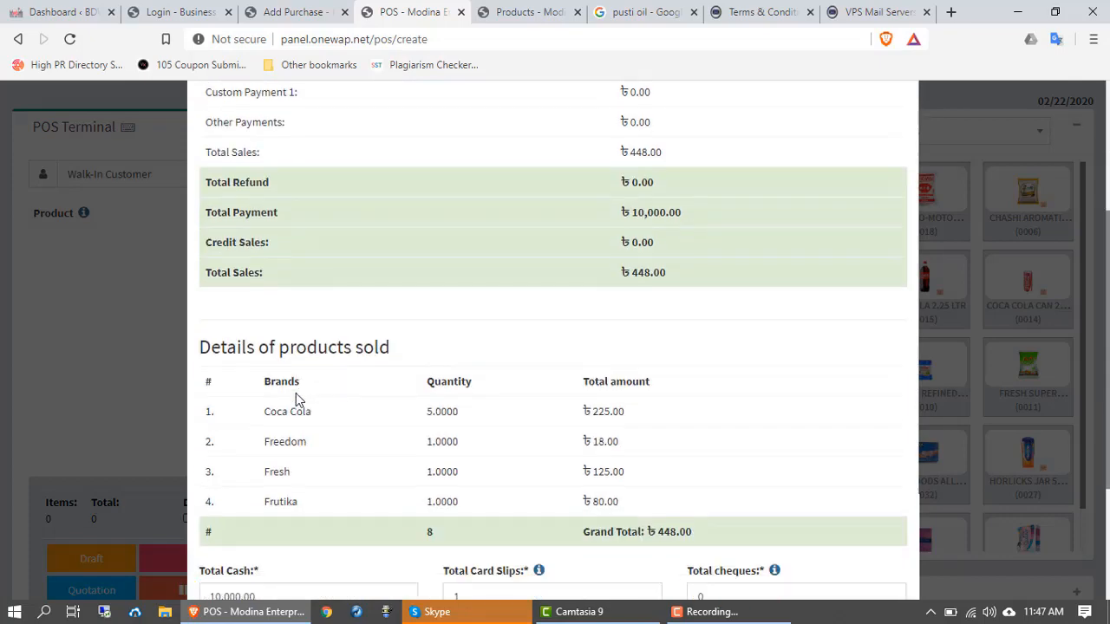
scroll(291, 402, up, 4)
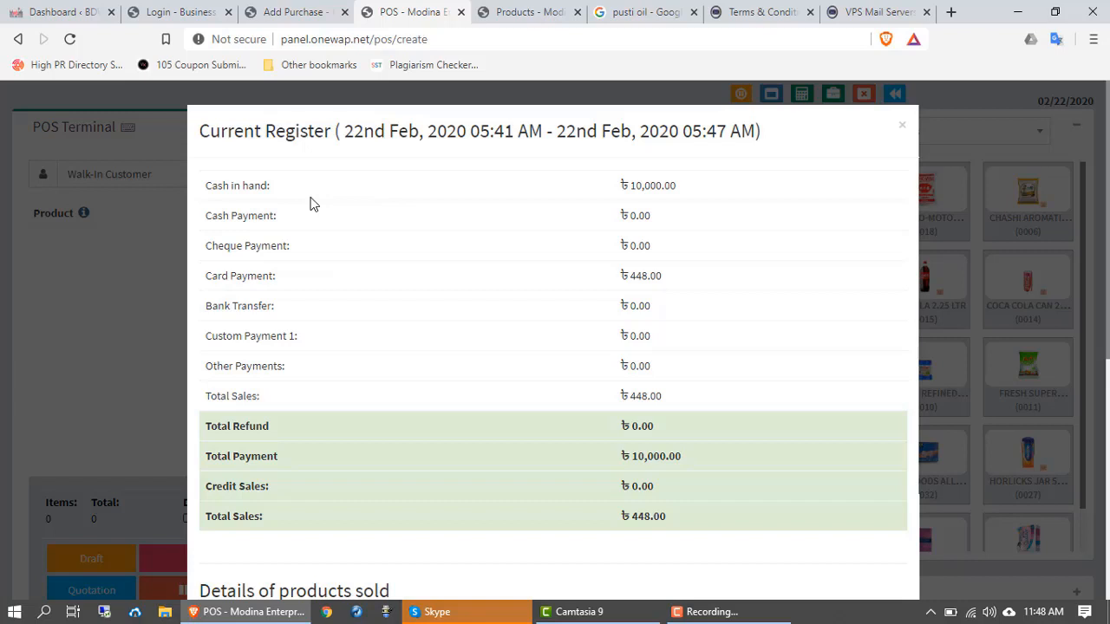
scroll(345, 219, down, 1)
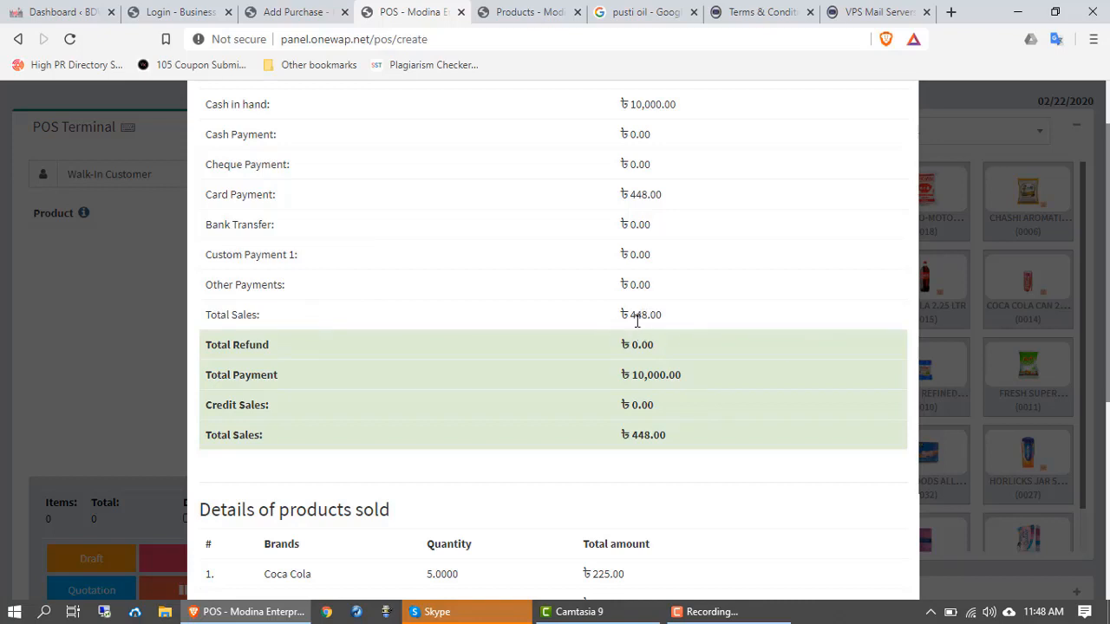
scroll(208, 364, down, 2)
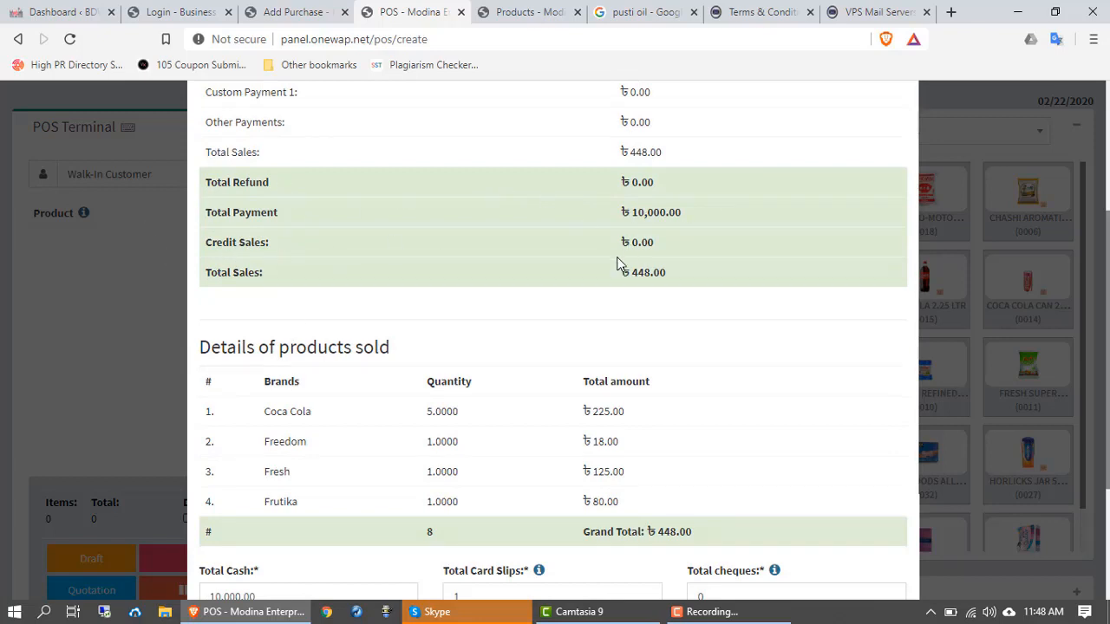
scroll(615, 364, down, 2)
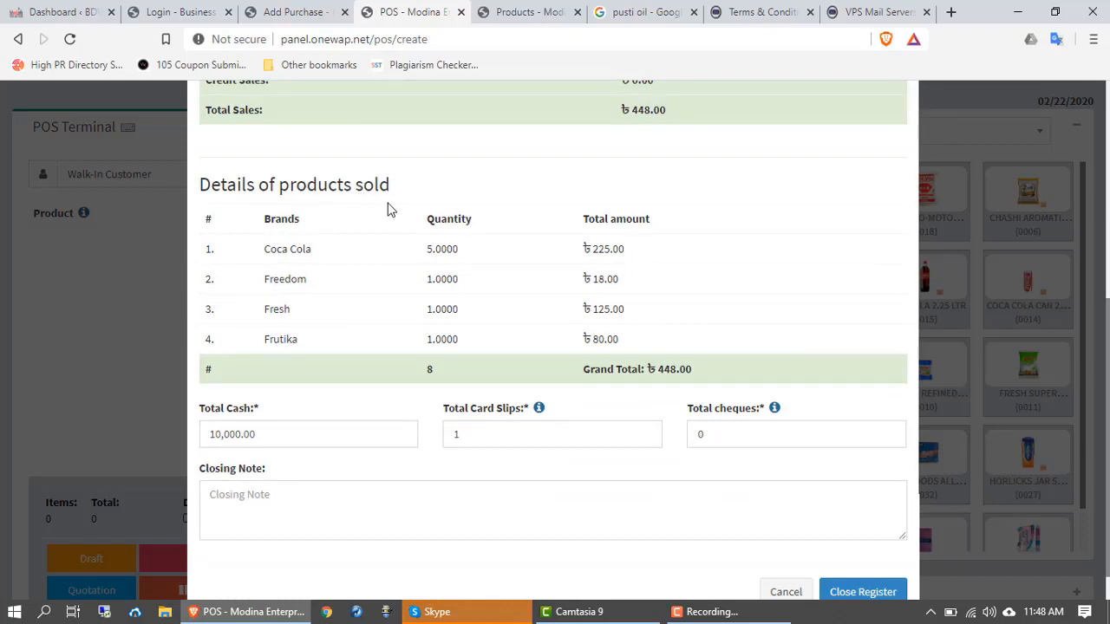
scroll(344, 337, down, 1)
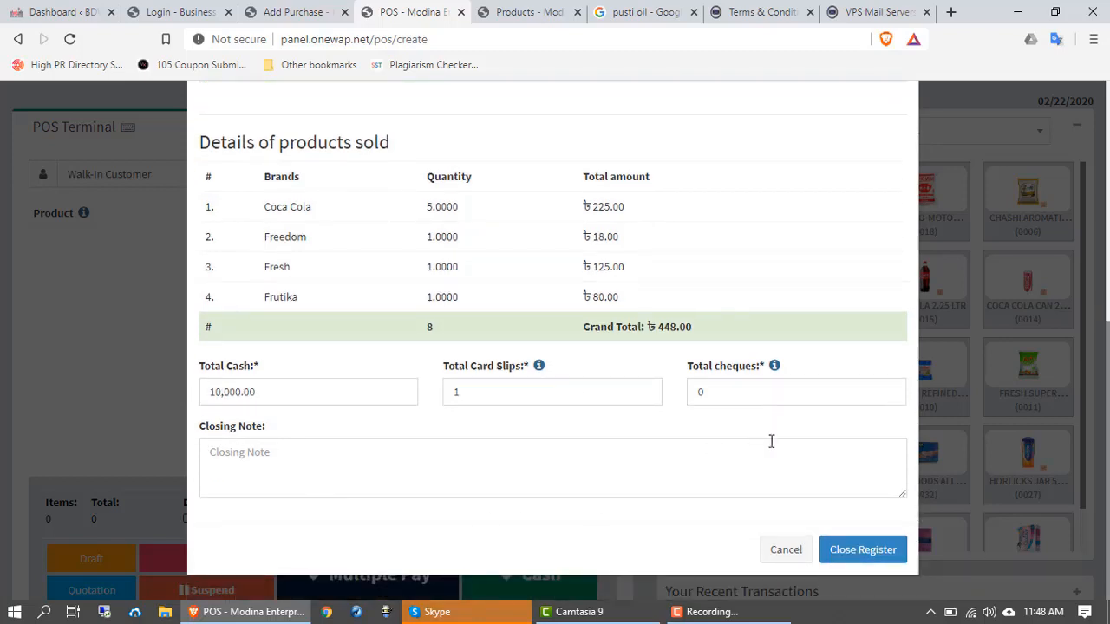
click(863, 546)
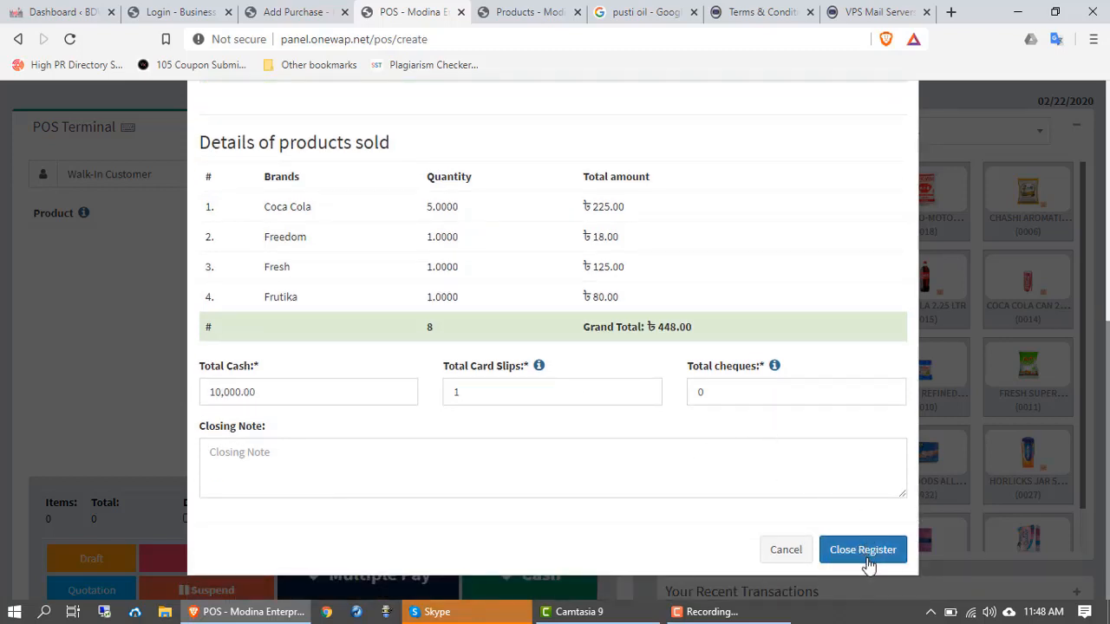
click(865, 555)
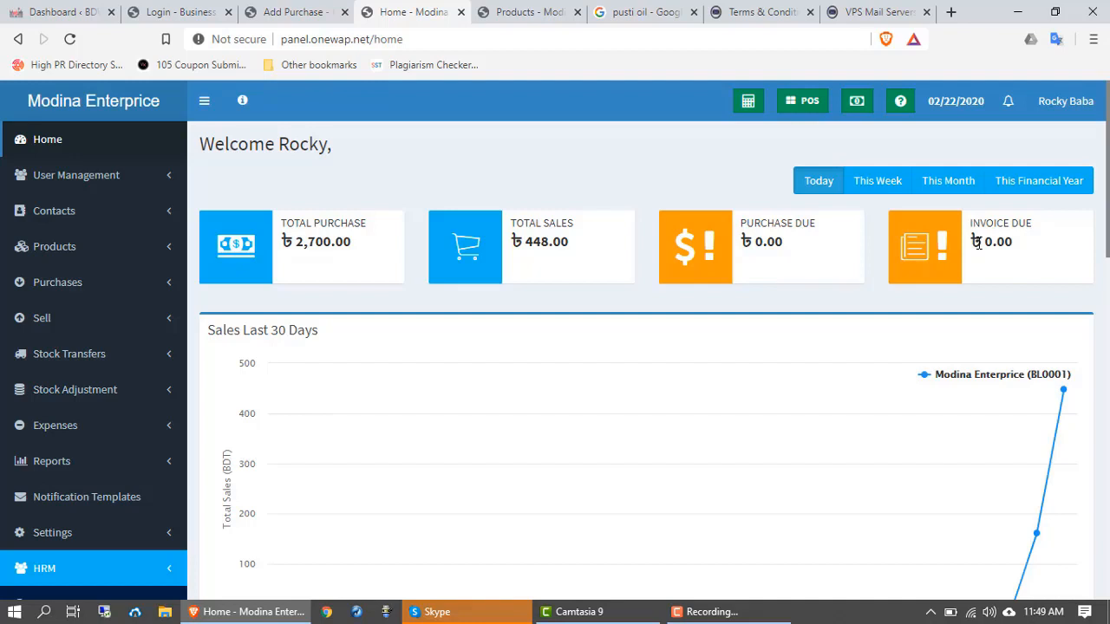
Step: Expand the Sell menu in the home dashboard's sidebar
scroll(404, 350, down, 2)
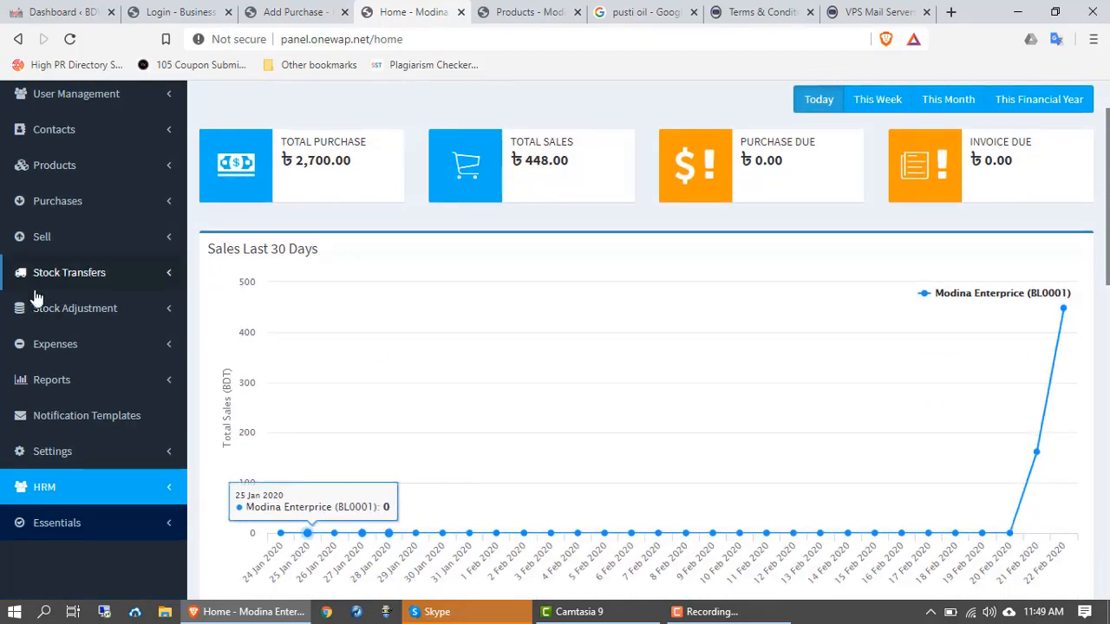
scroll(52, 269, up, 2)
click(43, 319)
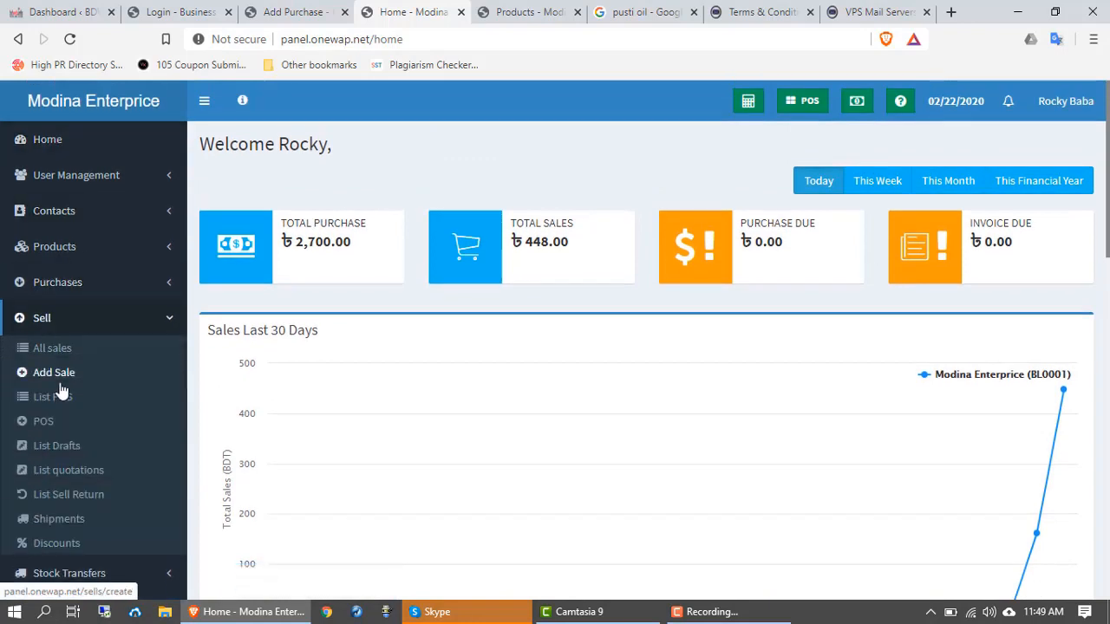
scroll(63, 407, down, 1)
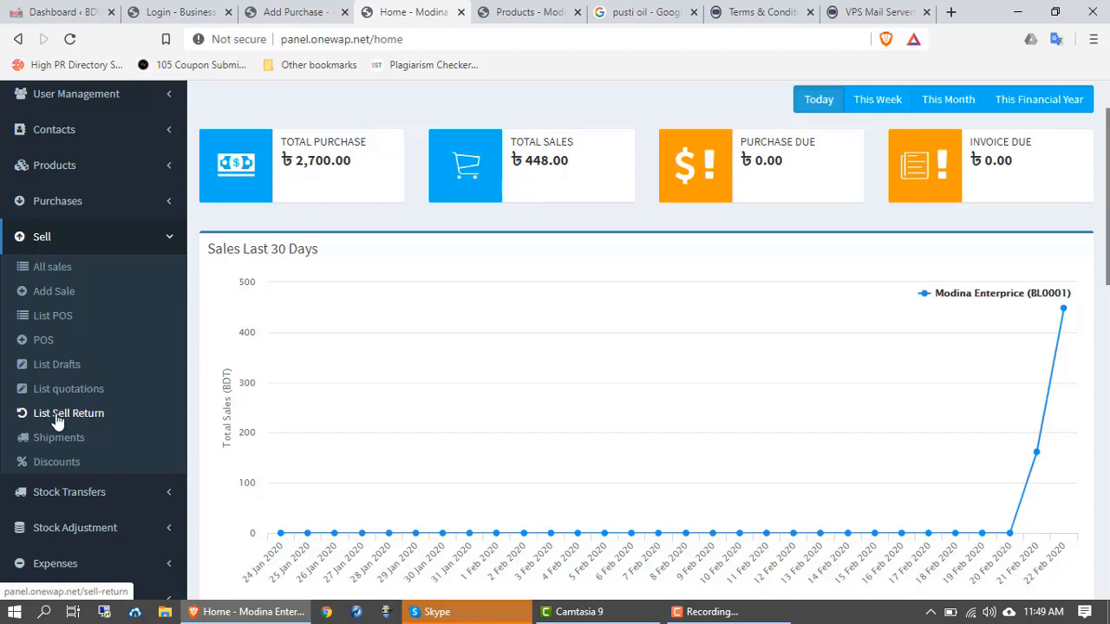
Step: Open List Sell Return, showing no returns and 0.00 total and payment due
click(57, 419)
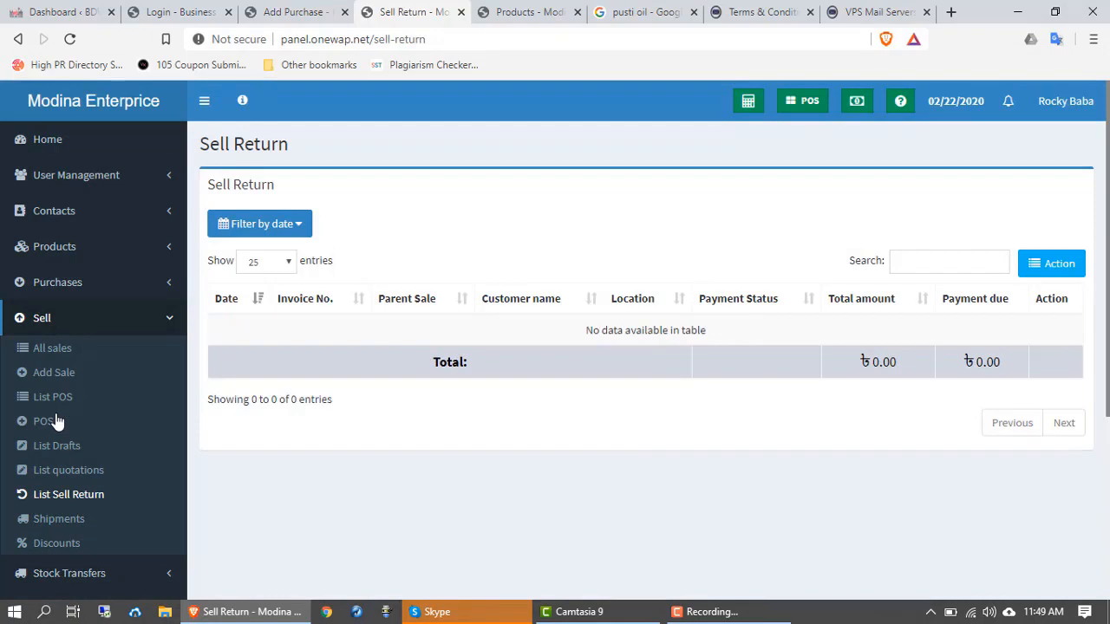
scroll(69, 429, down, 3)
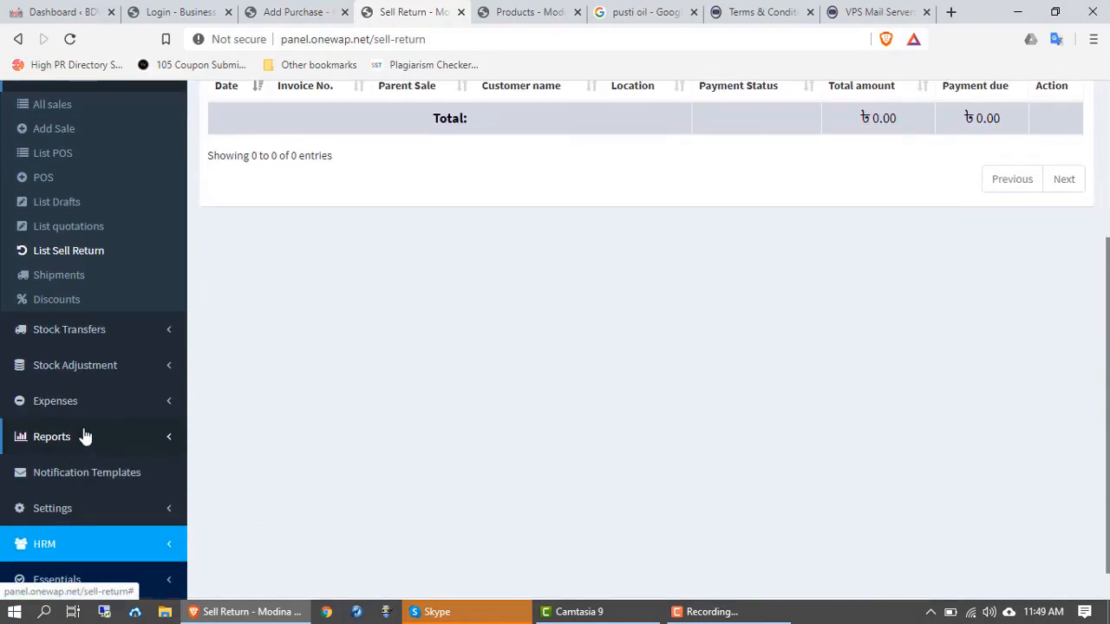
scroll(91, 429, up, 1)
scroll(103, 419, up, 1)
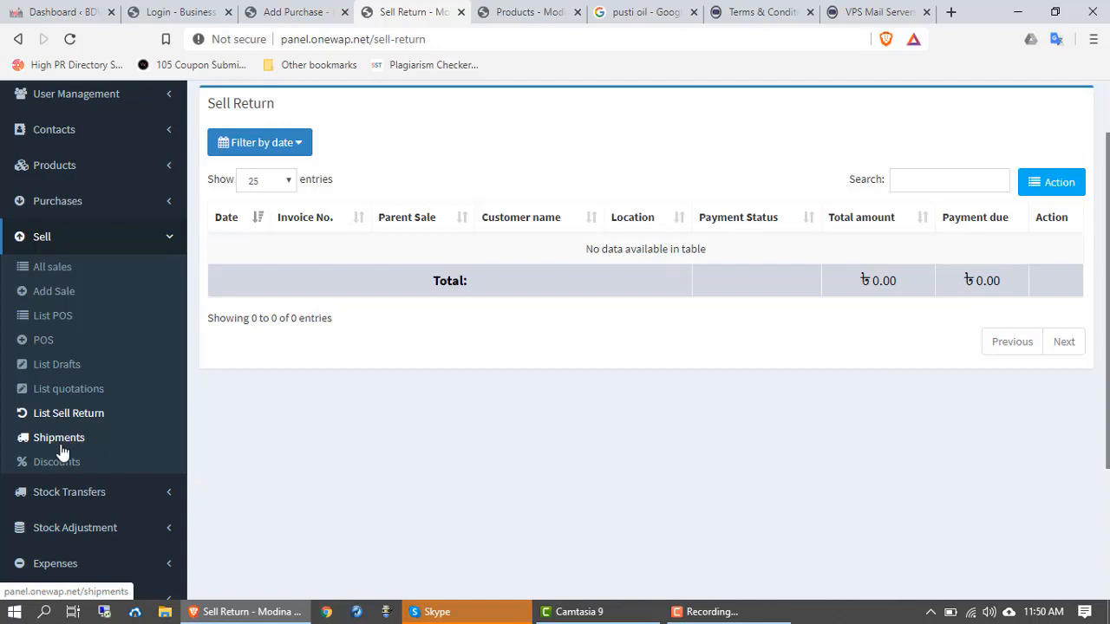
Step: View the empty Shipments list, then go to the Discounts page
click(66, 441)
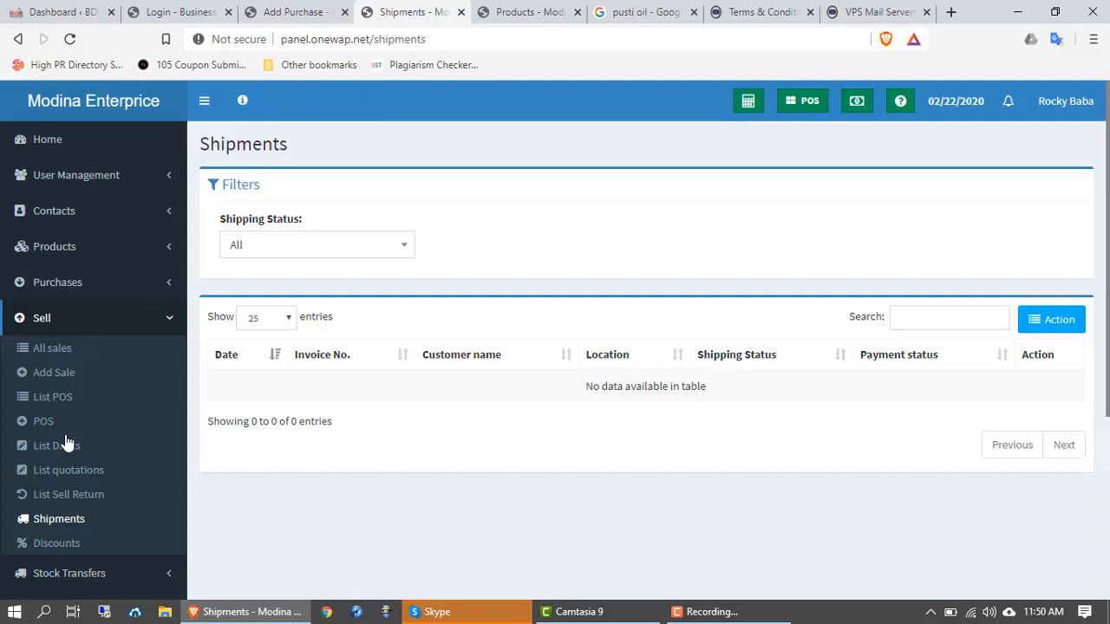
click(55, 543)
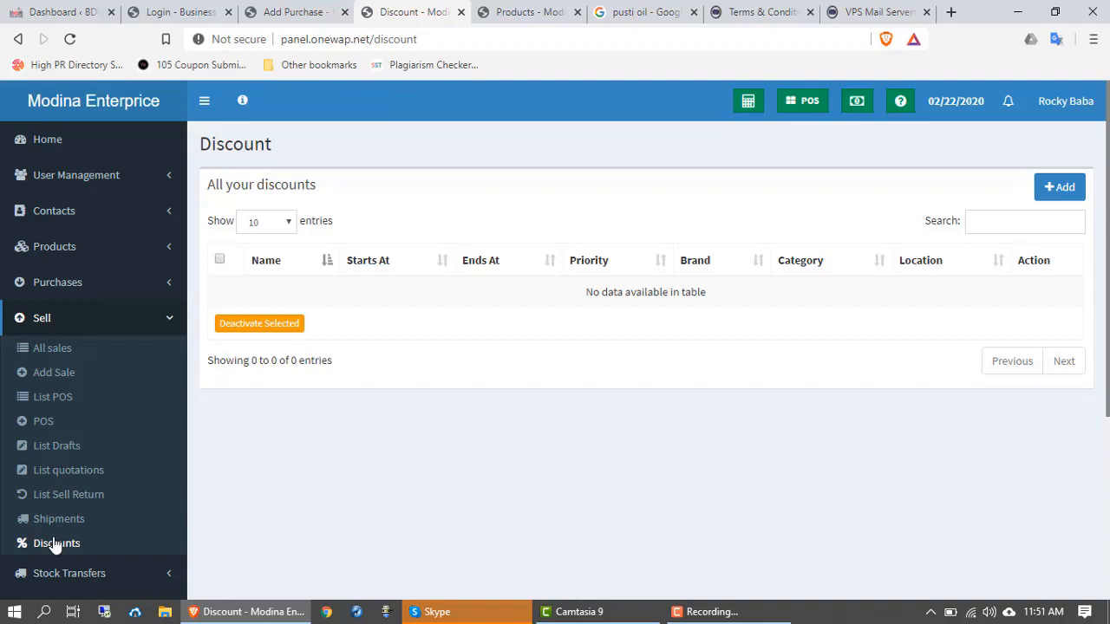
click(1075, 184)
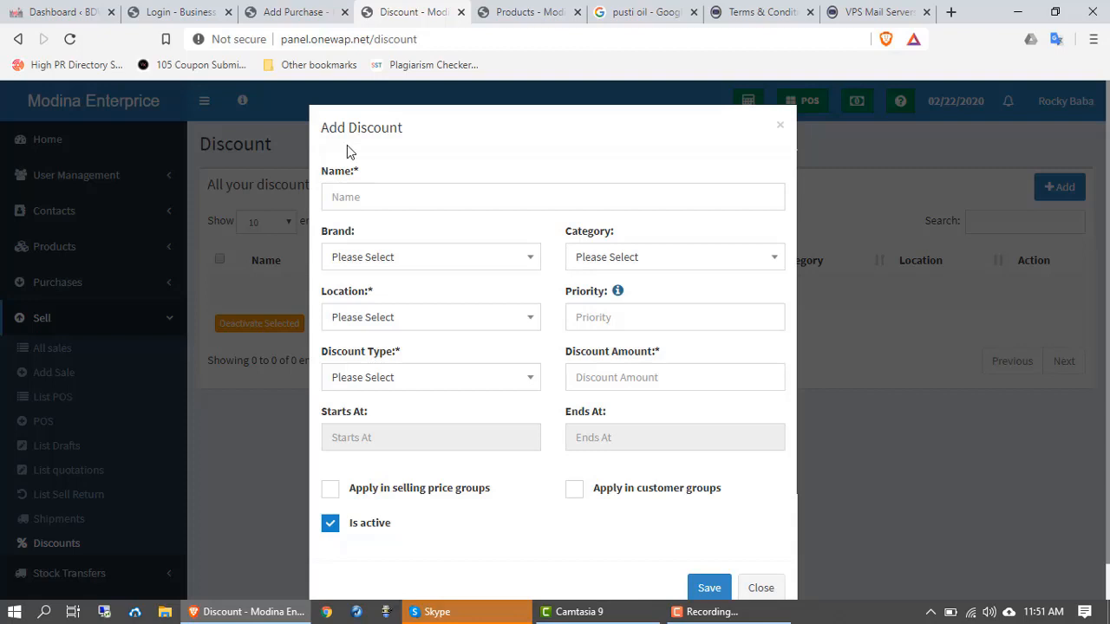
click(387, 197)
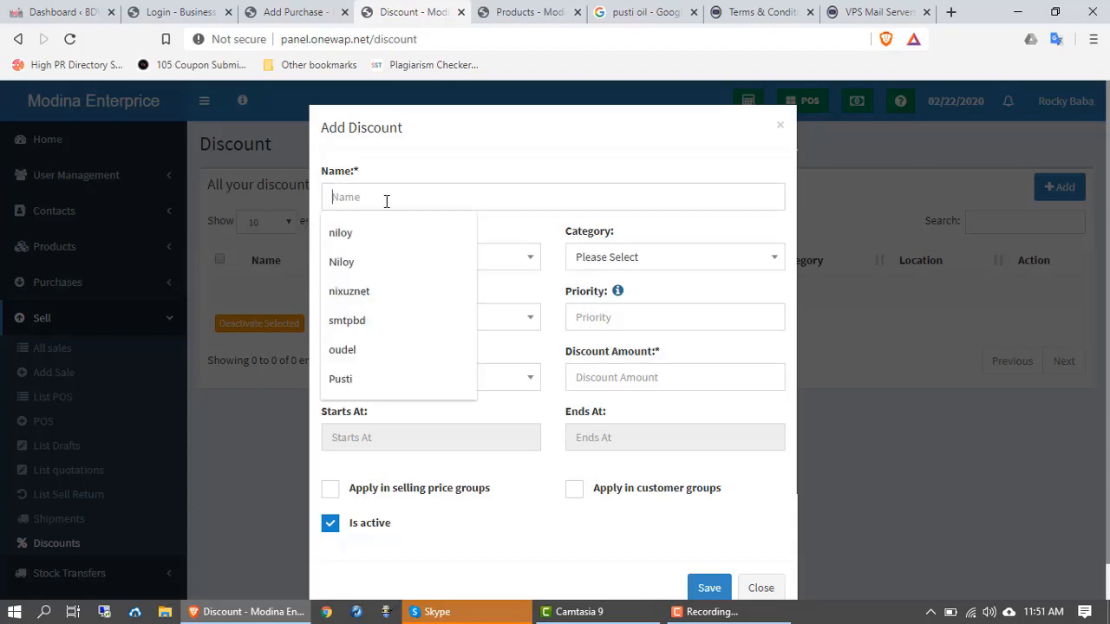
click(453, 223)
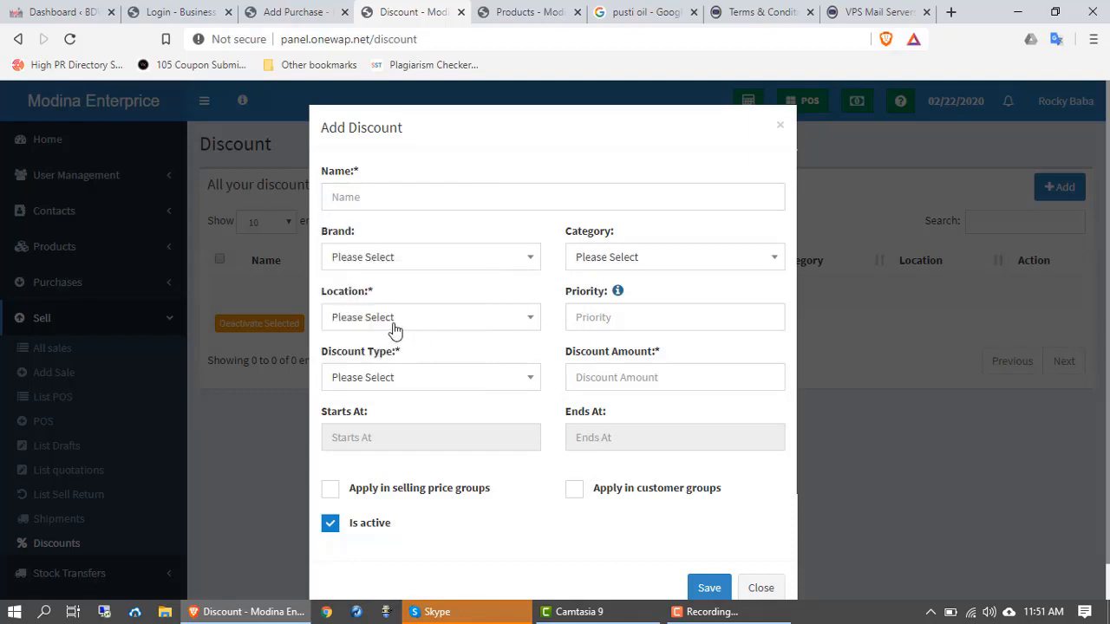
click(466, 386)
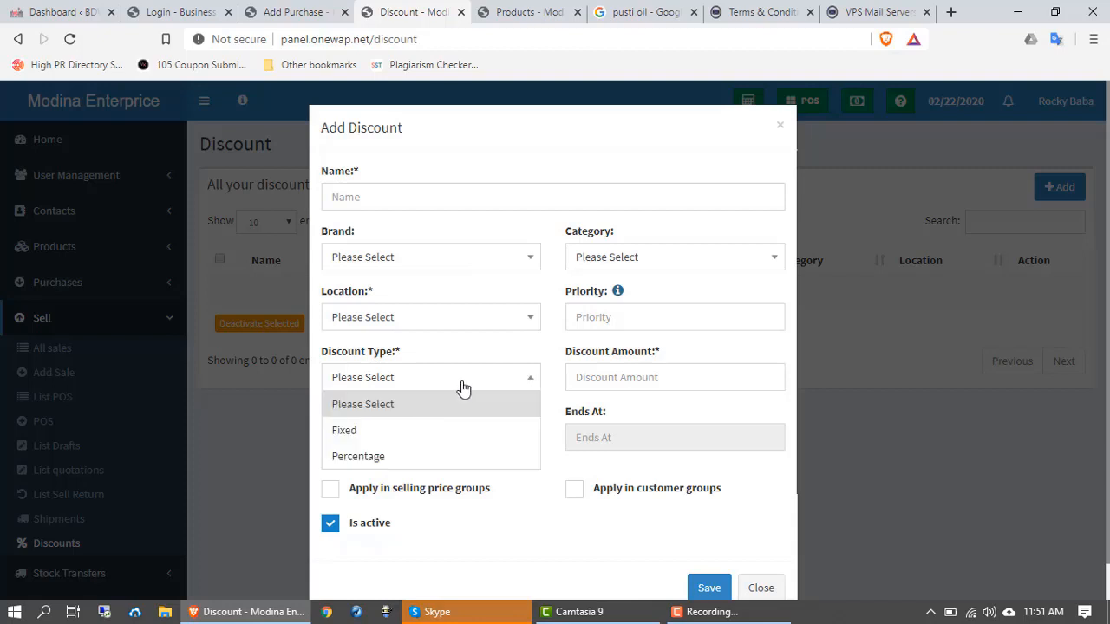
click(412, 395)
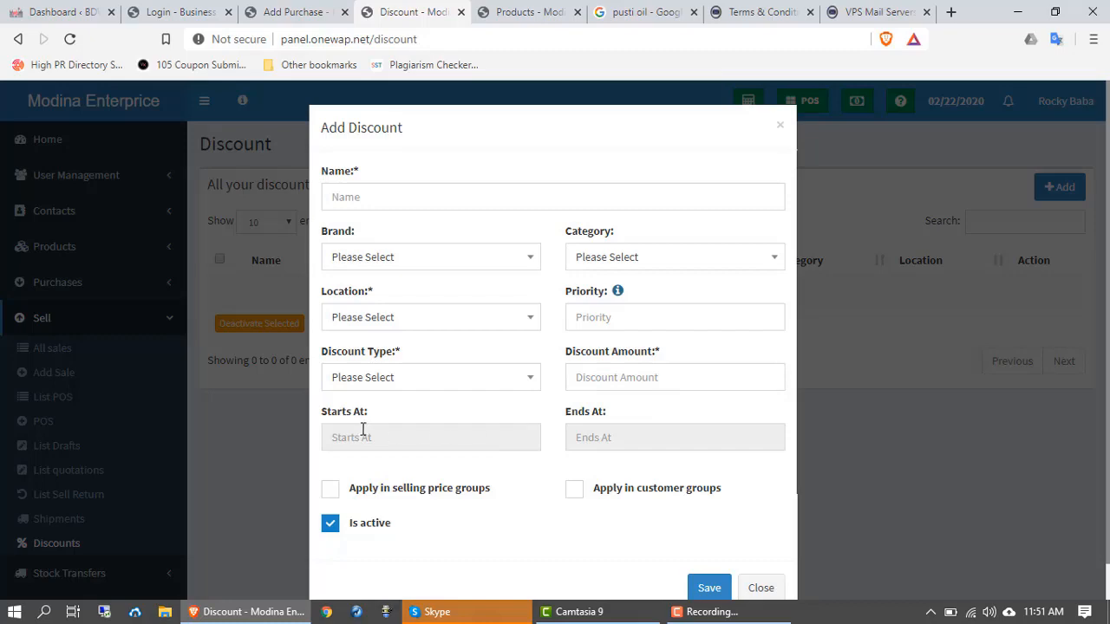
scroll(364, 416, down, 1)
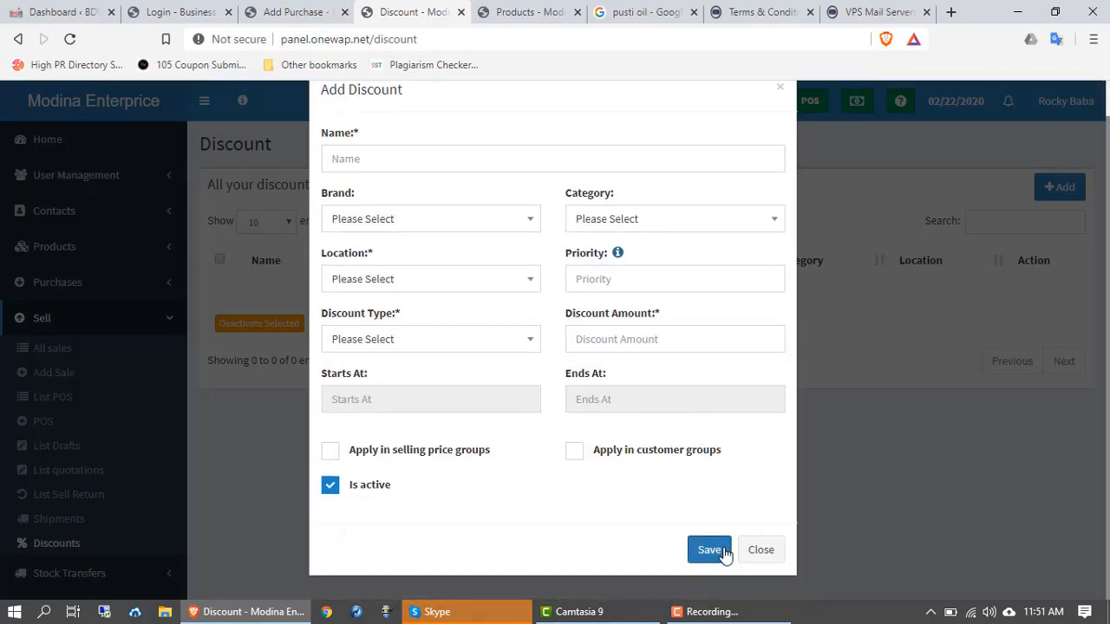
click(761, 554)
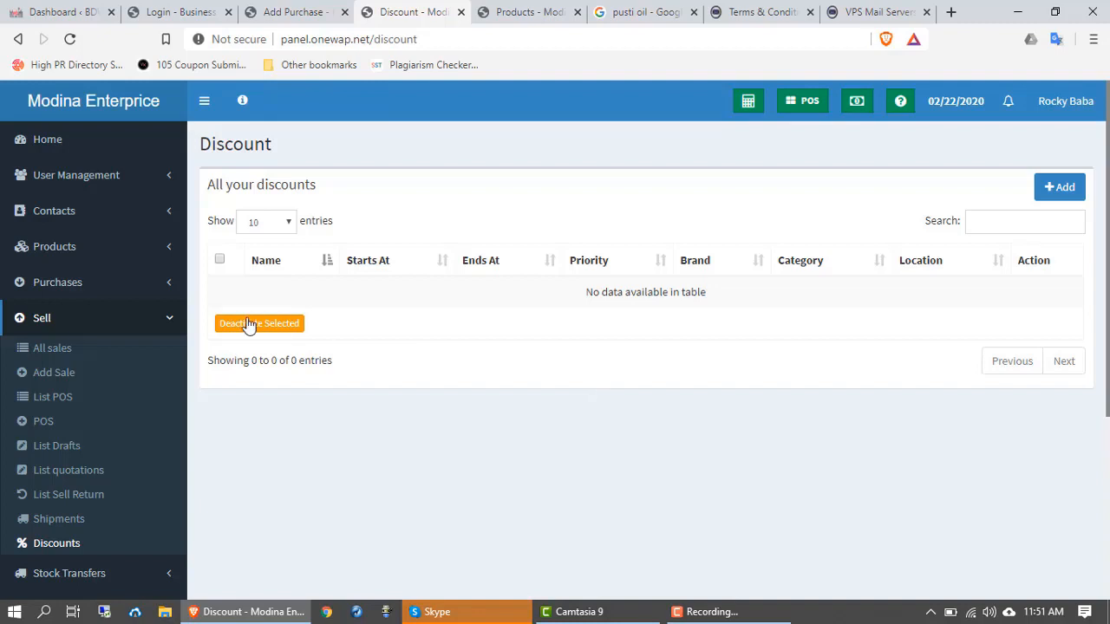
Step: Collapse Sell, open and close Stock Transfers, then expand Stock Adjustment
click(38, 320)
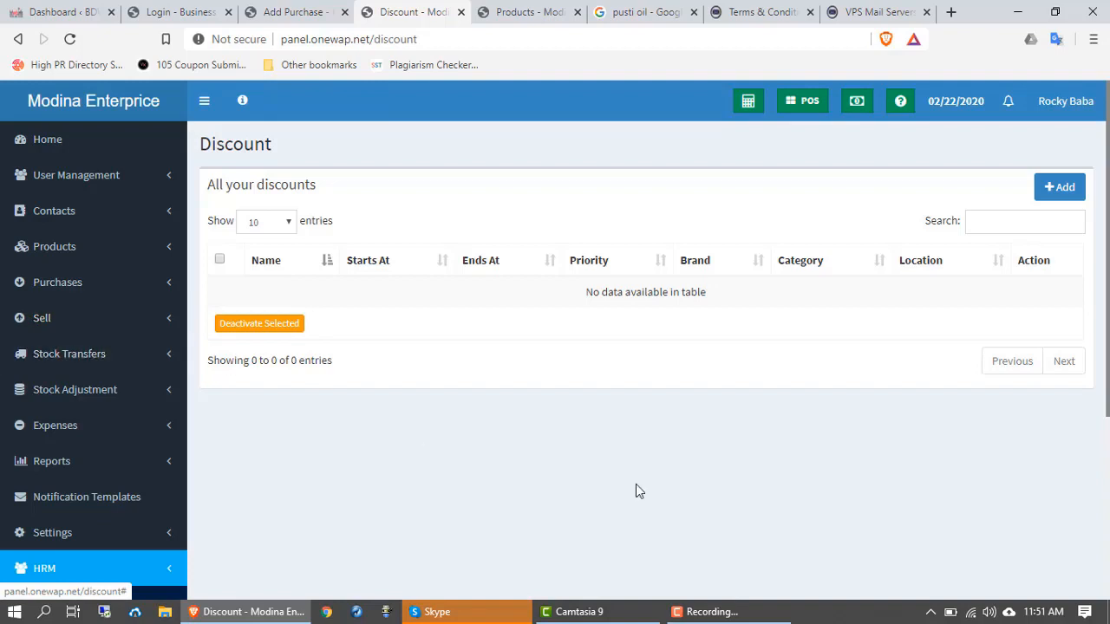
click(716, 618)
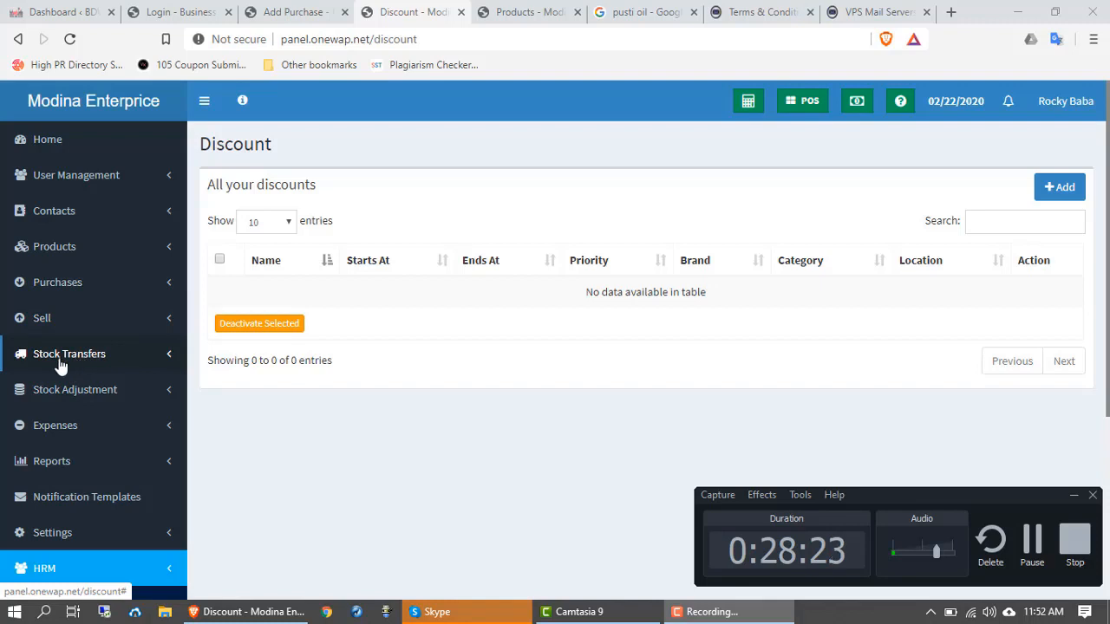
click(108, 363)
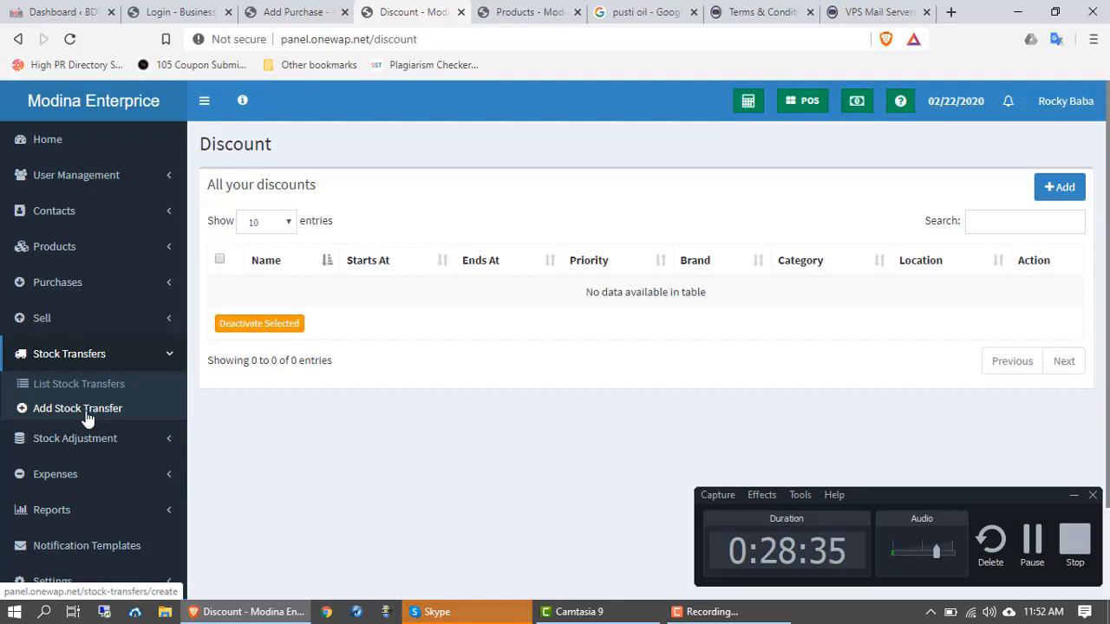
click(119, 354)
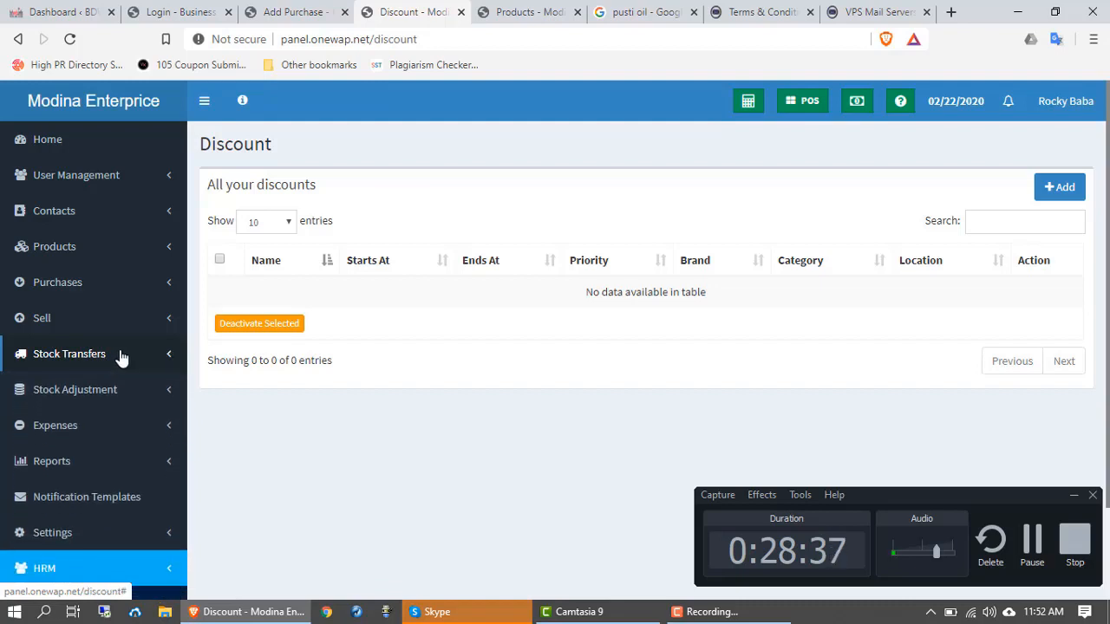
click(74, 390)
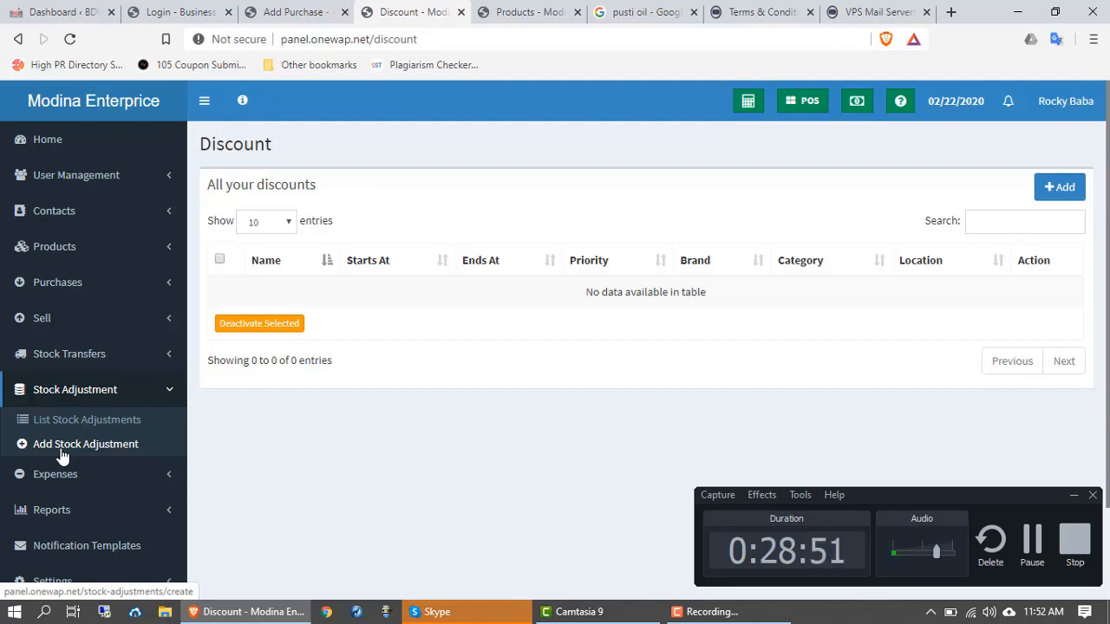
Step: Expand Expenses to reveal List Expenses, Add Expenses and Expense Categories
click(65, 476)
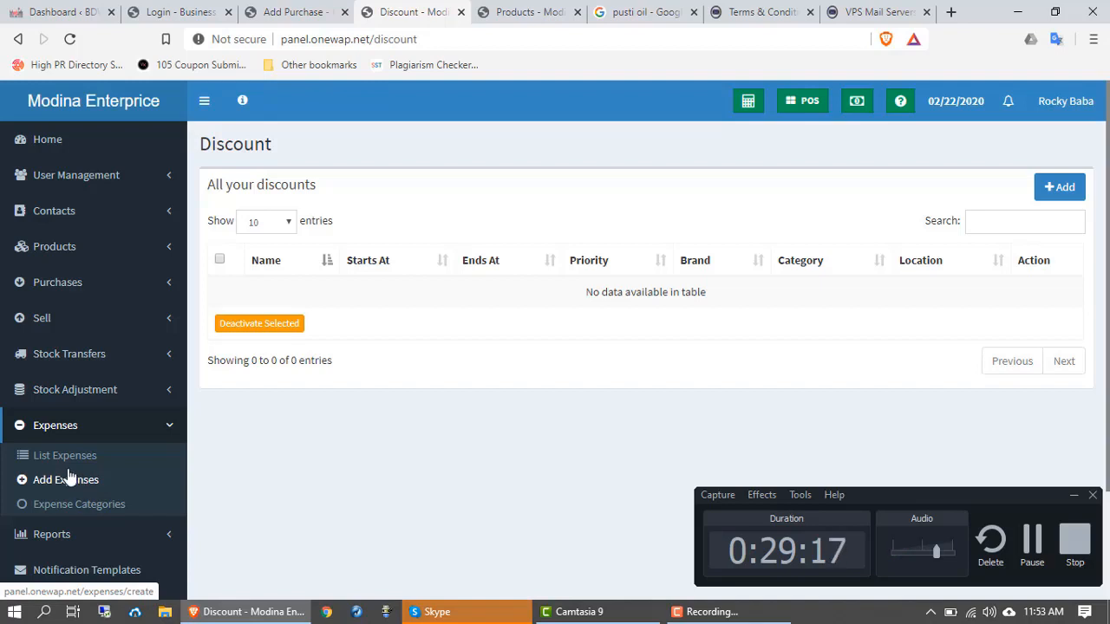
scroll(70, 482, down, 1)
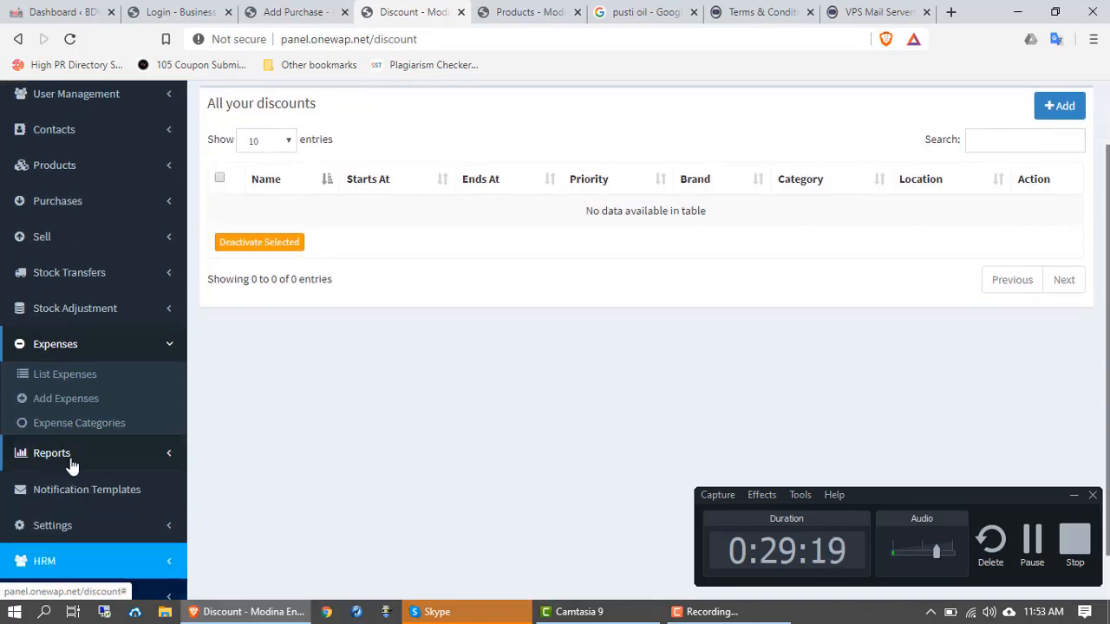
Step: Expand Reports, browse its report entries, and collapse then reopen the section
click(69, 457)
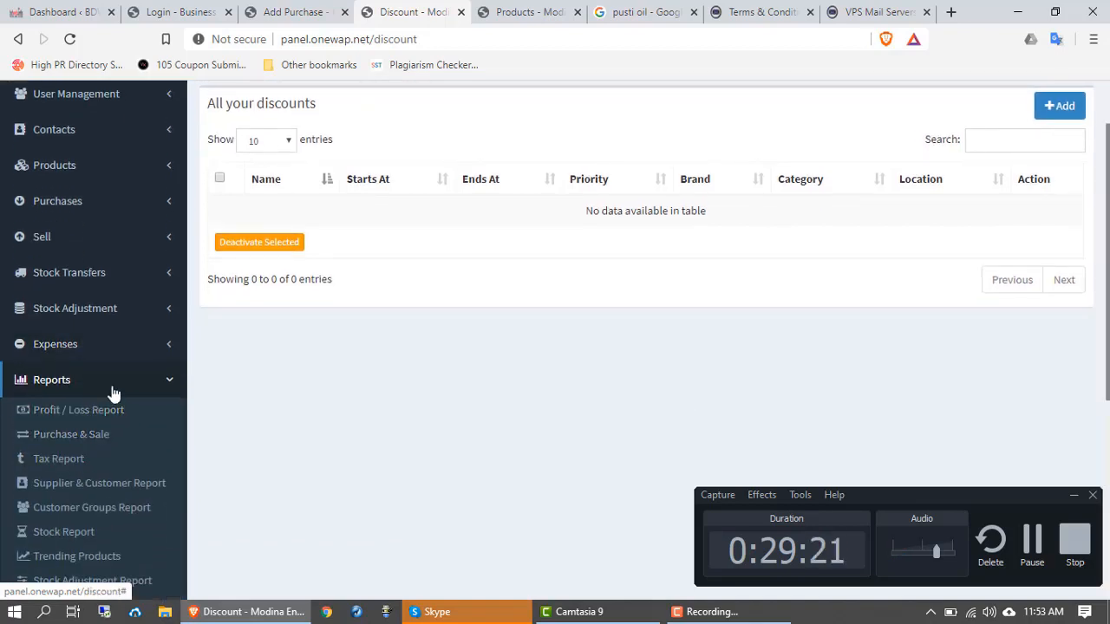
scroll(111, 391, down, 1)
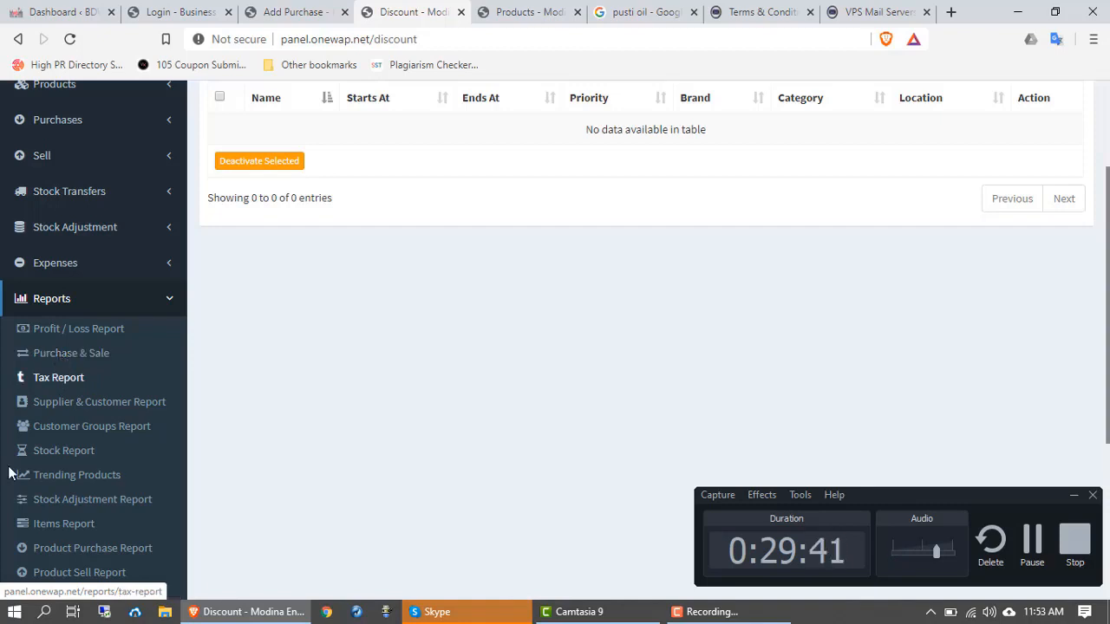
scroll(71, 382, down, 1)
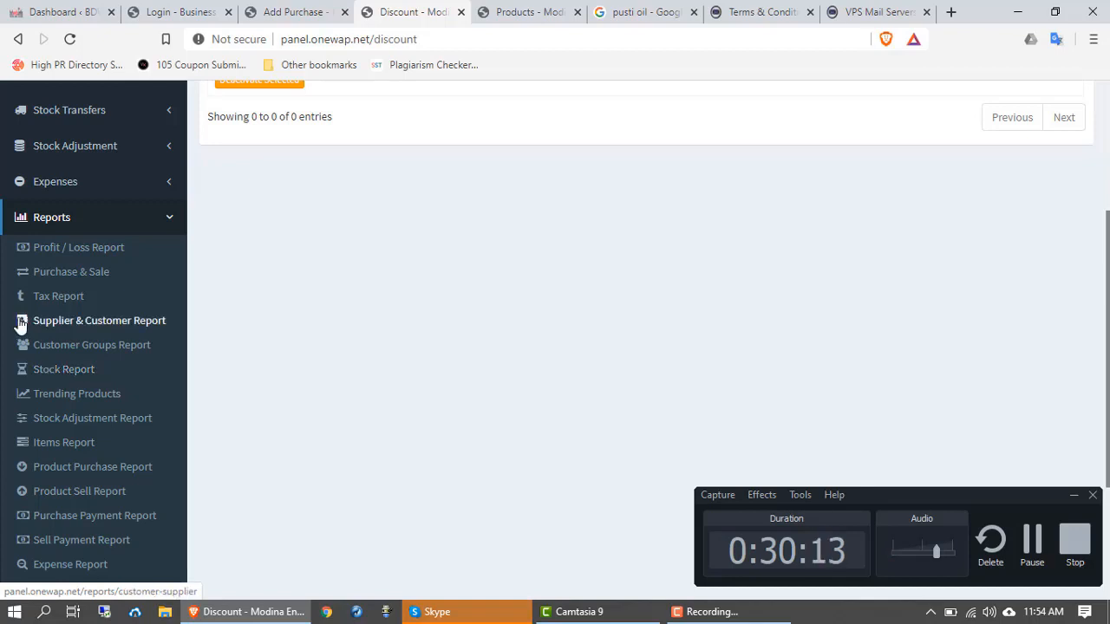
scroll(66, 422, down, 2)
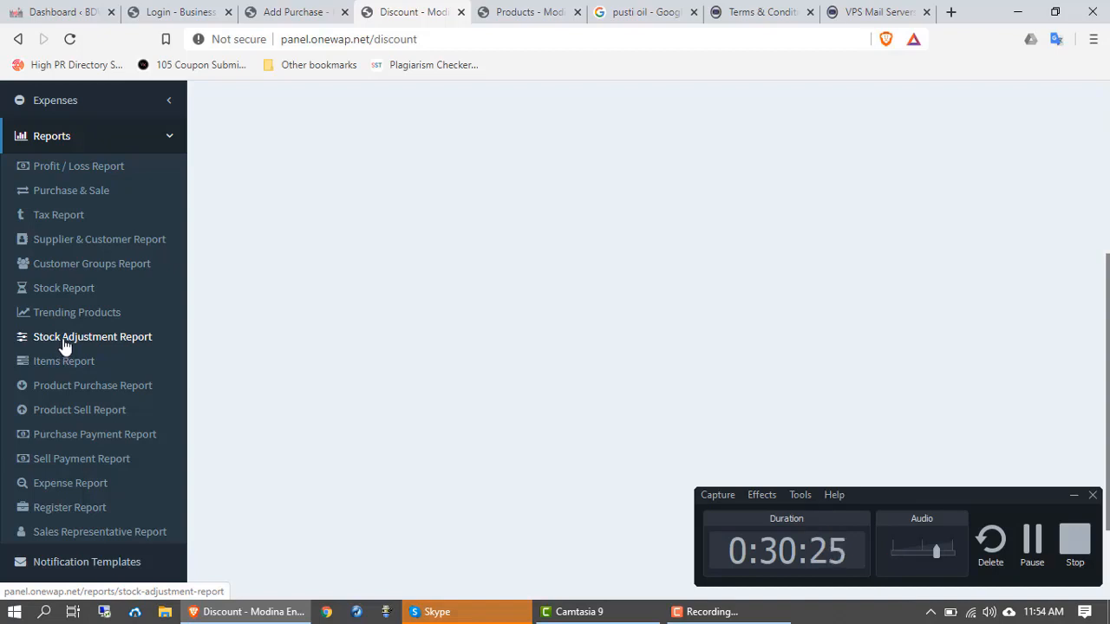
scroll(64, 344, down, 1)
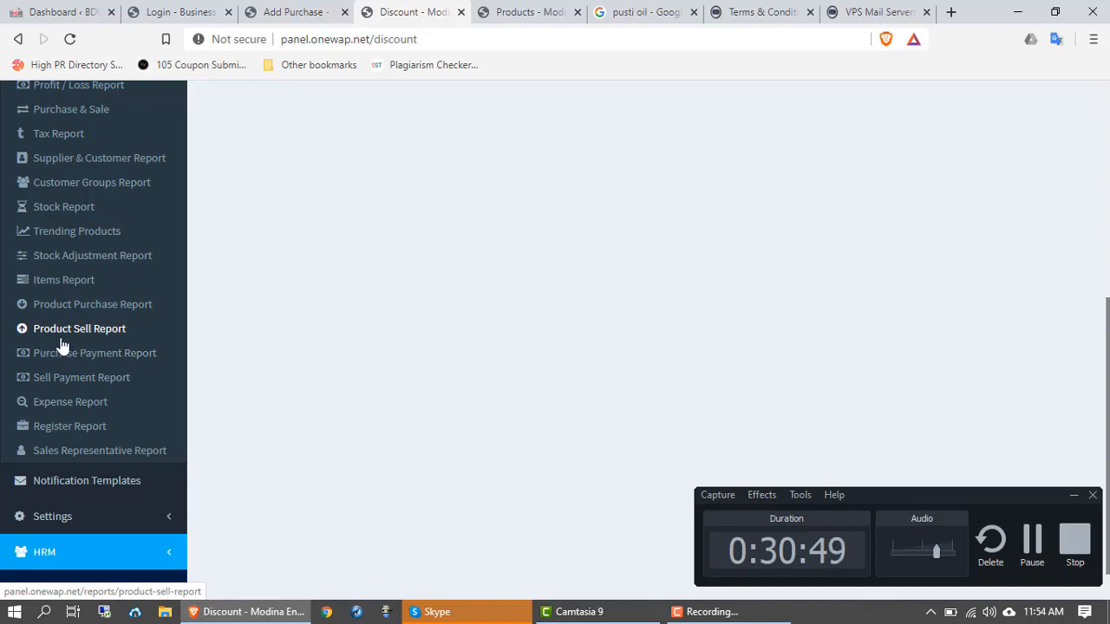
scroll(104, 338, down, 1)
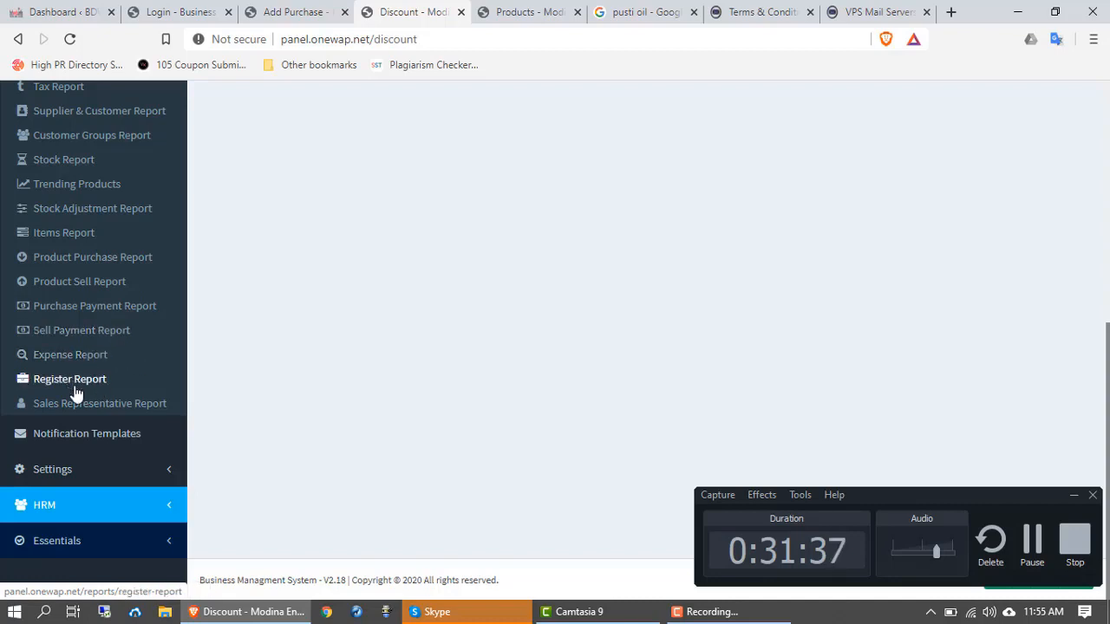
scroll(87, 286, up, 3)
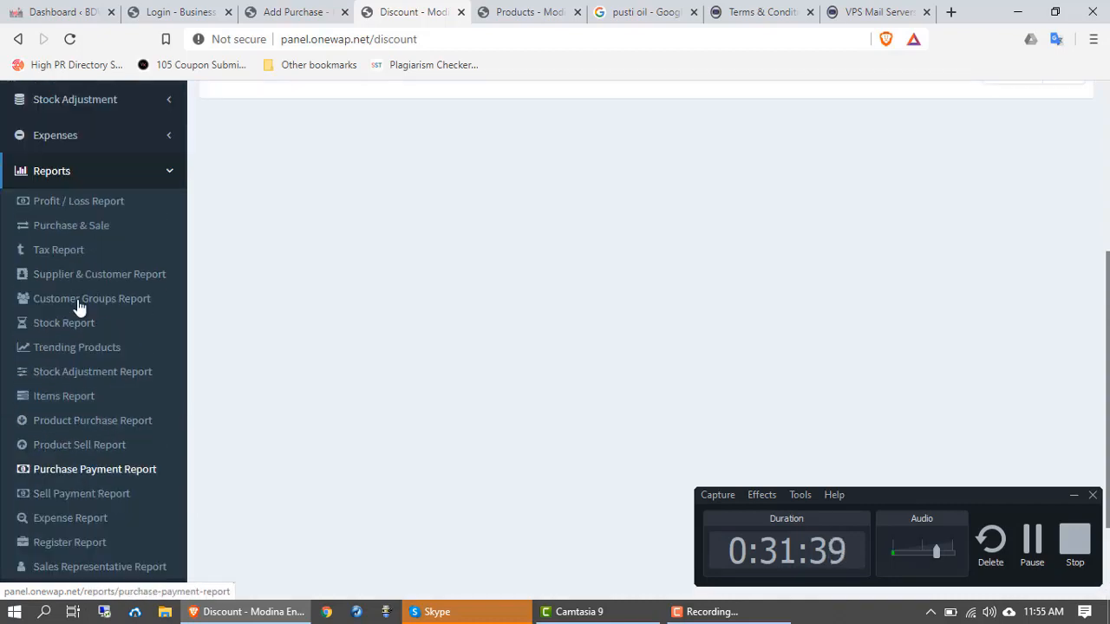
click(62, 252)
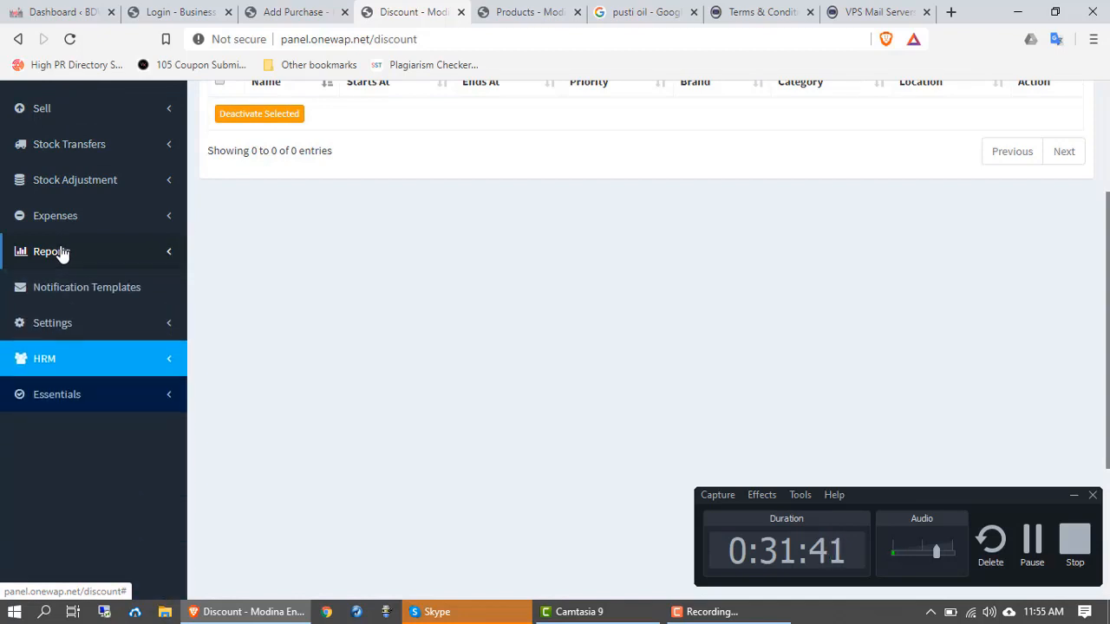
click(63, 251)
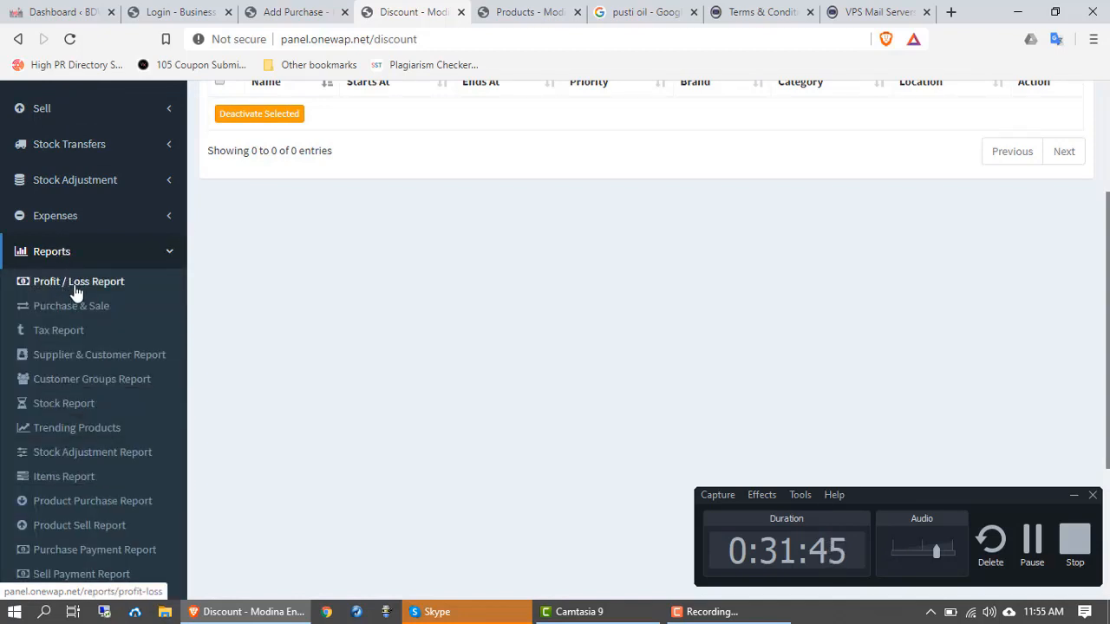
Step: Open the Profit / Loss Report and scroll through its stock, purchase and sales summary panels
click(76, 291)
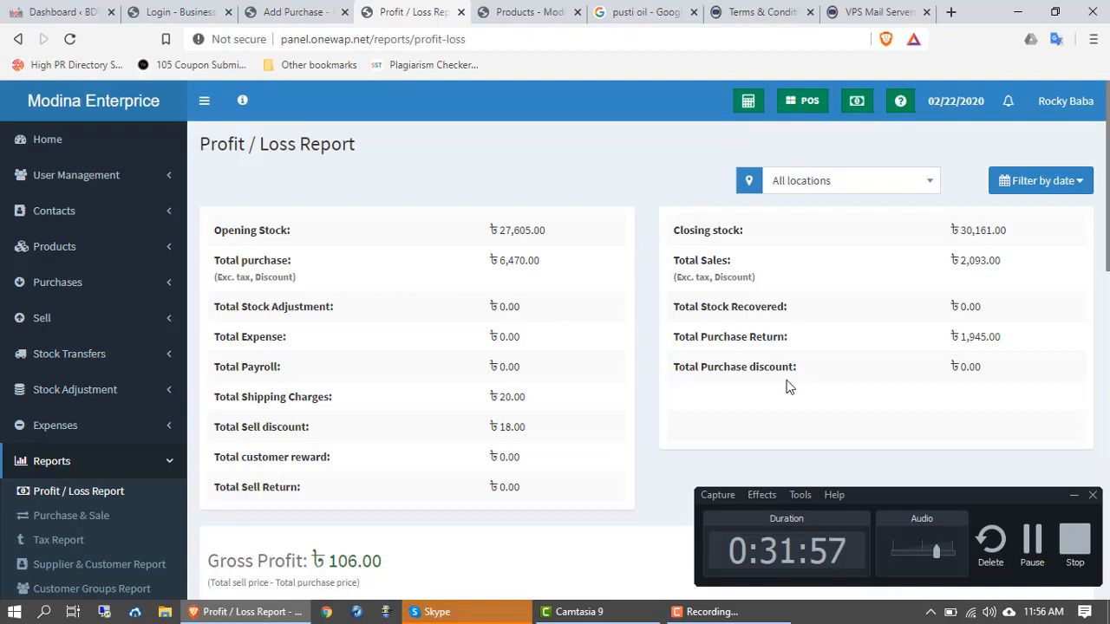
scroll(789, 387, down, 1)
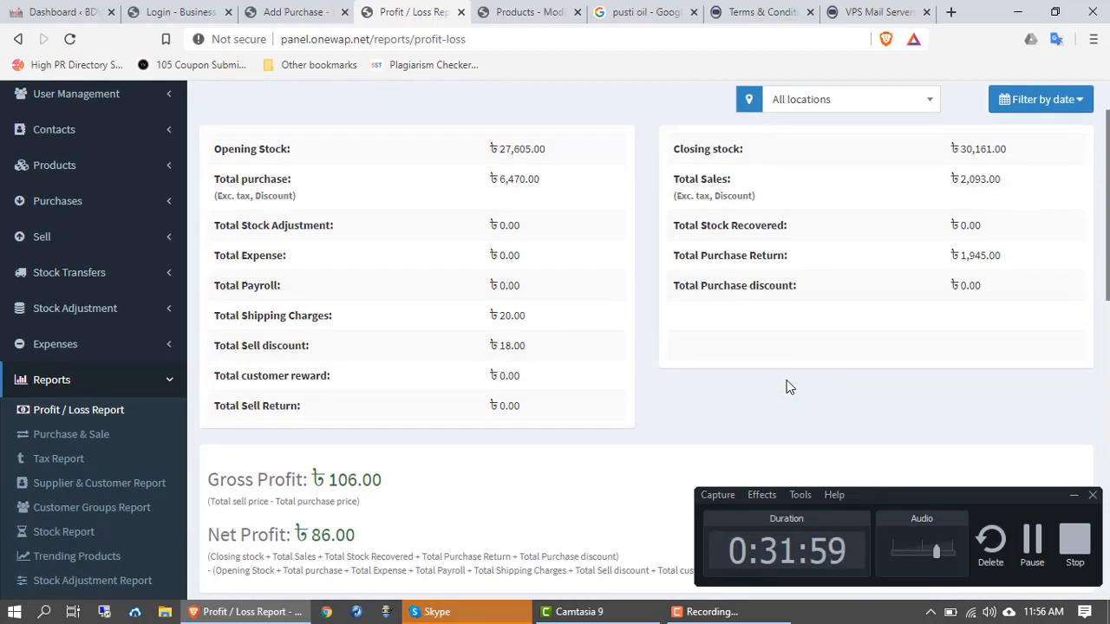
scroll(789, 387, down, 1)
scroll(788, 387, up, 1)
scroll(789, 386, up, 1)
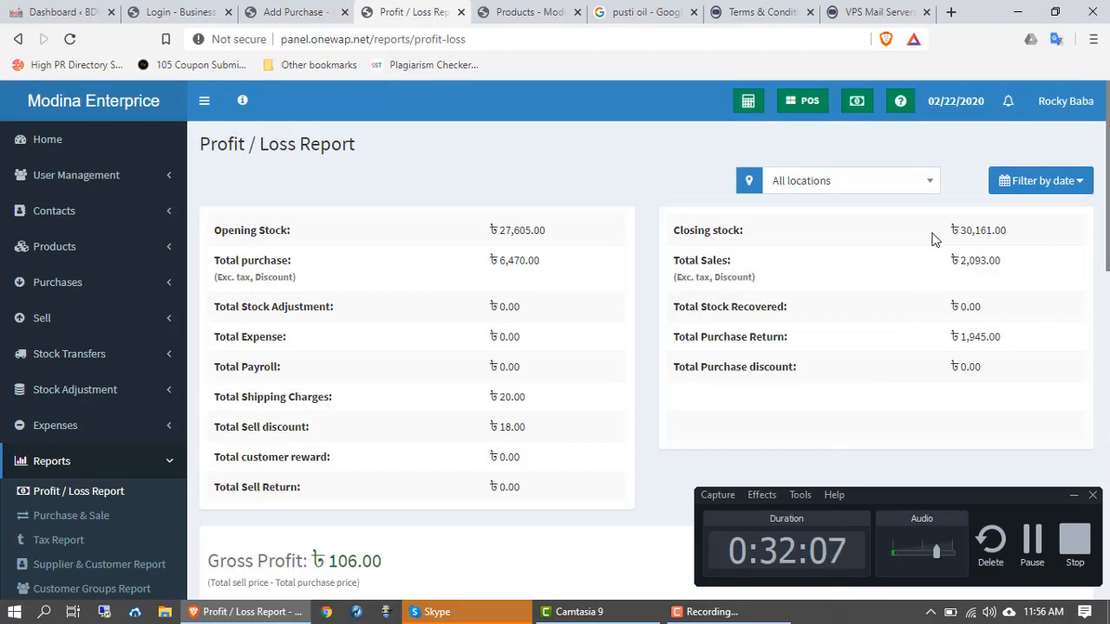
scroll(934, 239, down, 1)
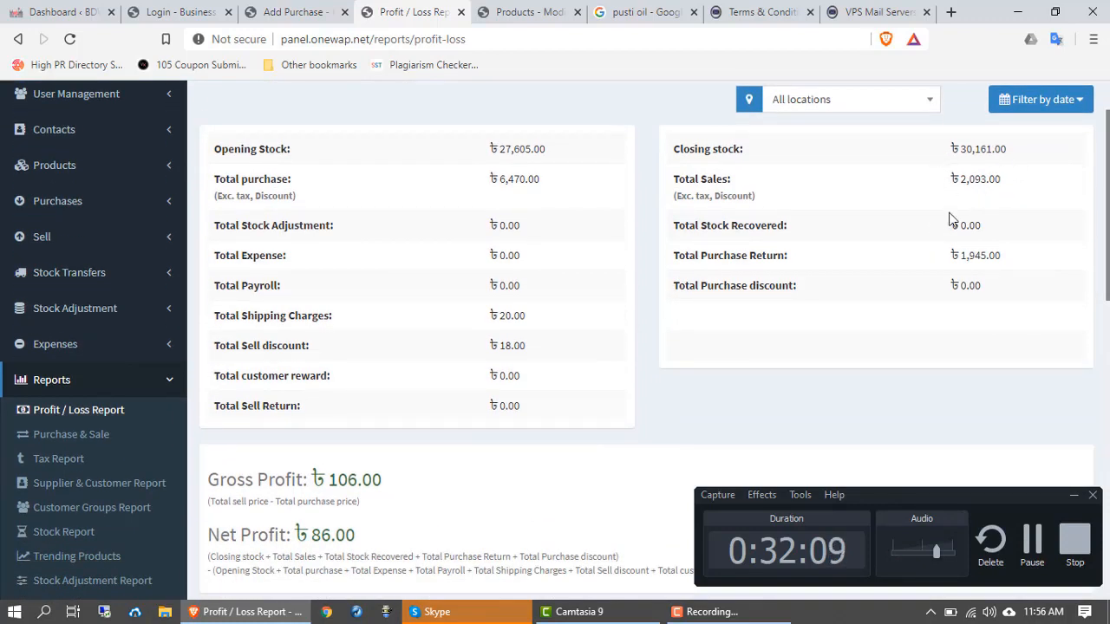
click(1073, 496)
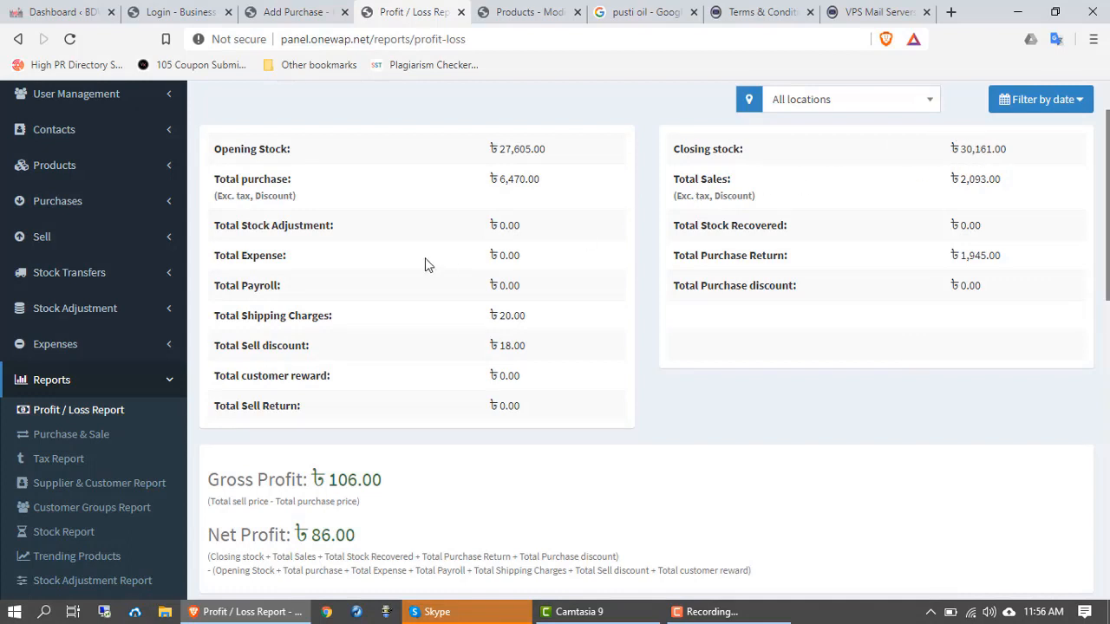
scroll(429, 286, up, 1)
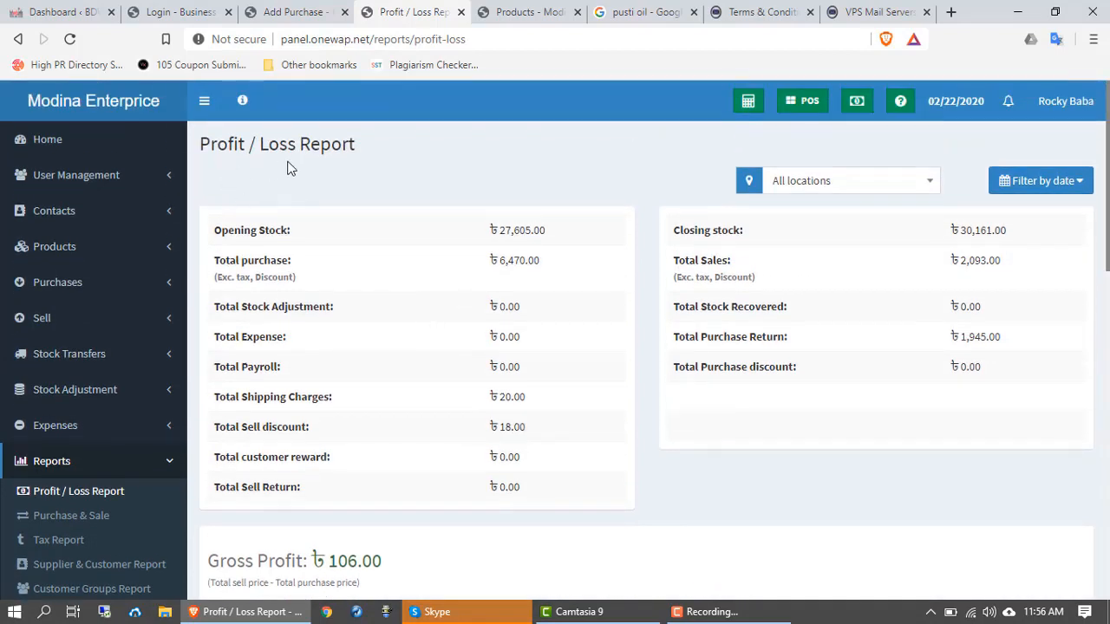
scroll(292, 215, down, 1)
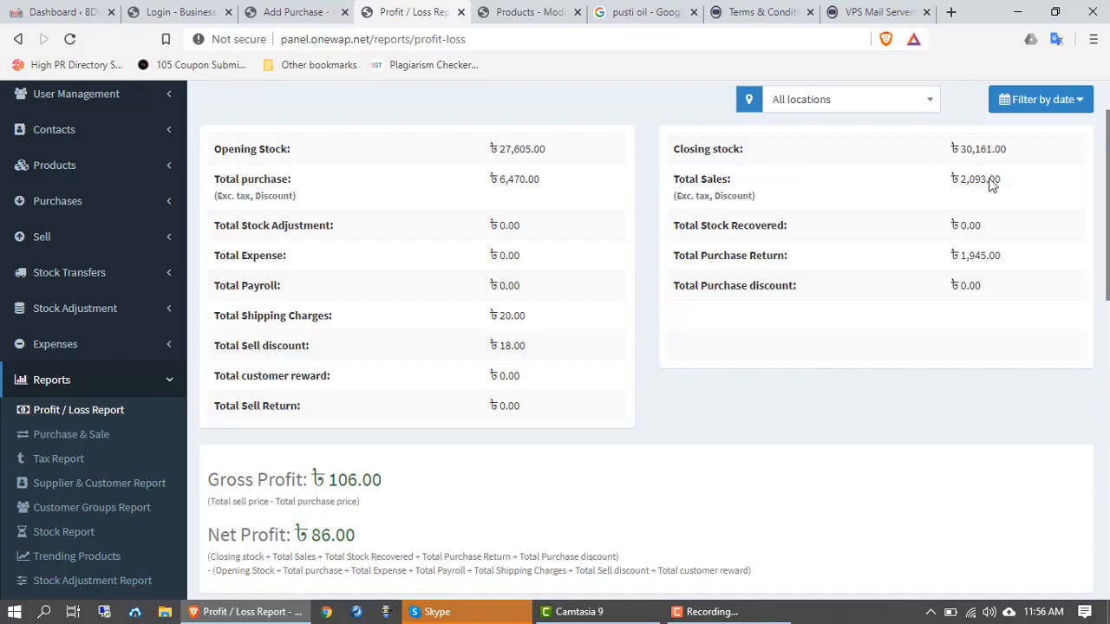
Step: Highlight the Closing stock amount, then the Gross Profit figure 106.00
double_click(958, 149)
click(910, 157)
scroll(576, 496, down, 1)
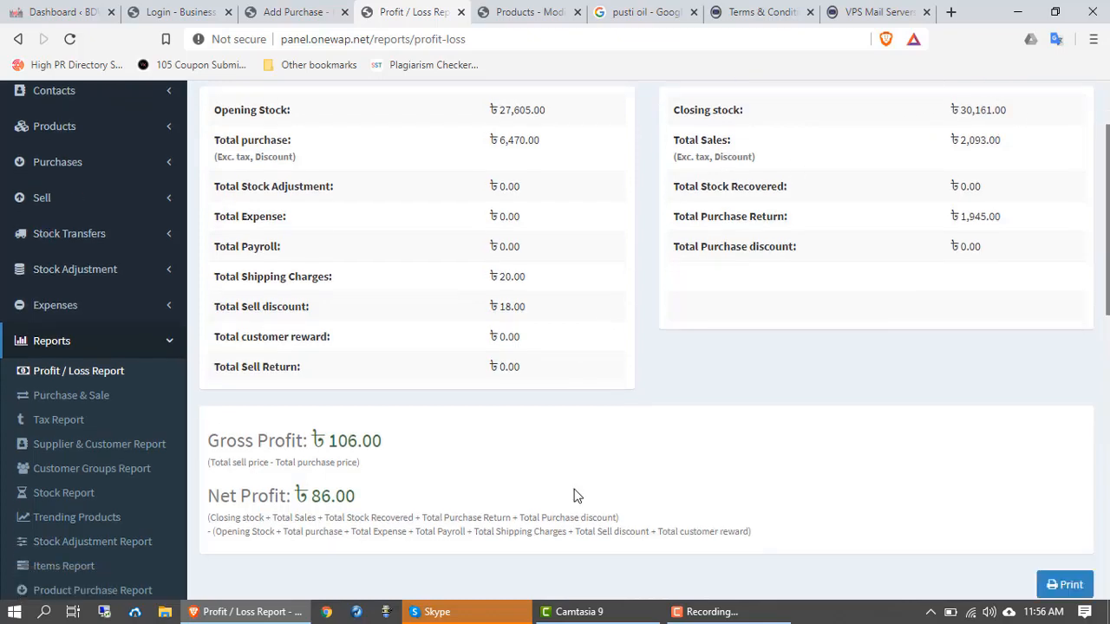
scroll(576, 496, down, 3)
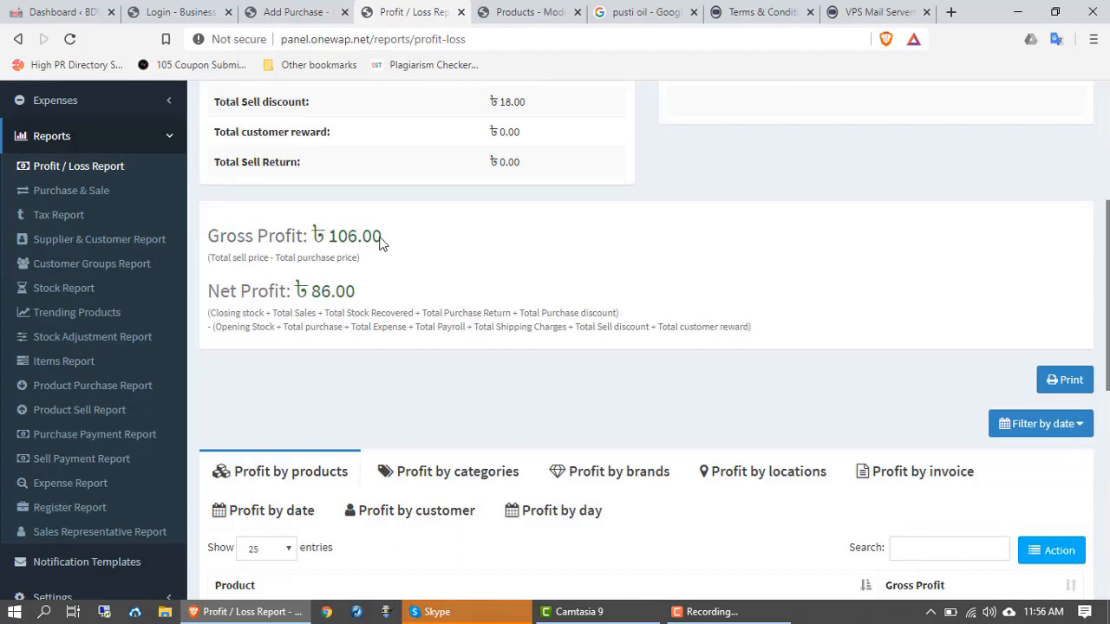
drag(382, 240, 202, 228)
click(388, 272)
drag(381, 240, 205, 236)
click(421, 260)
drag(385, 239, 205, 232)
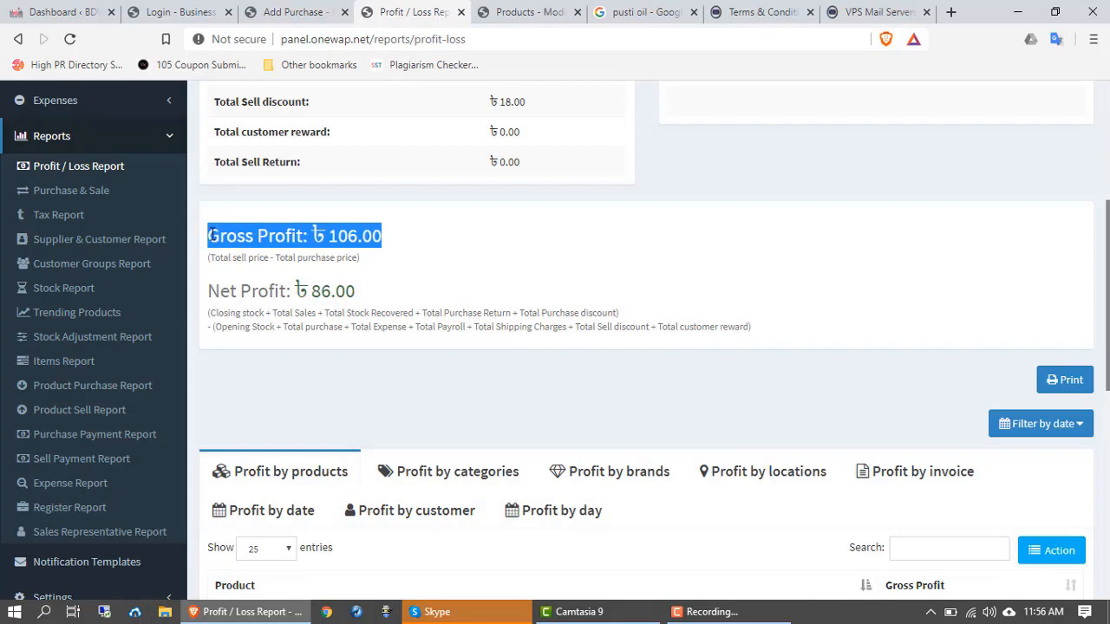
click(411, 253)
drag(387, 236, 208, 235)
Step: Highlight the Net Profit figure 86.00
scroll(416, 268, down, 1)
drag(369, 209, 211, 209)
click(389, 181)
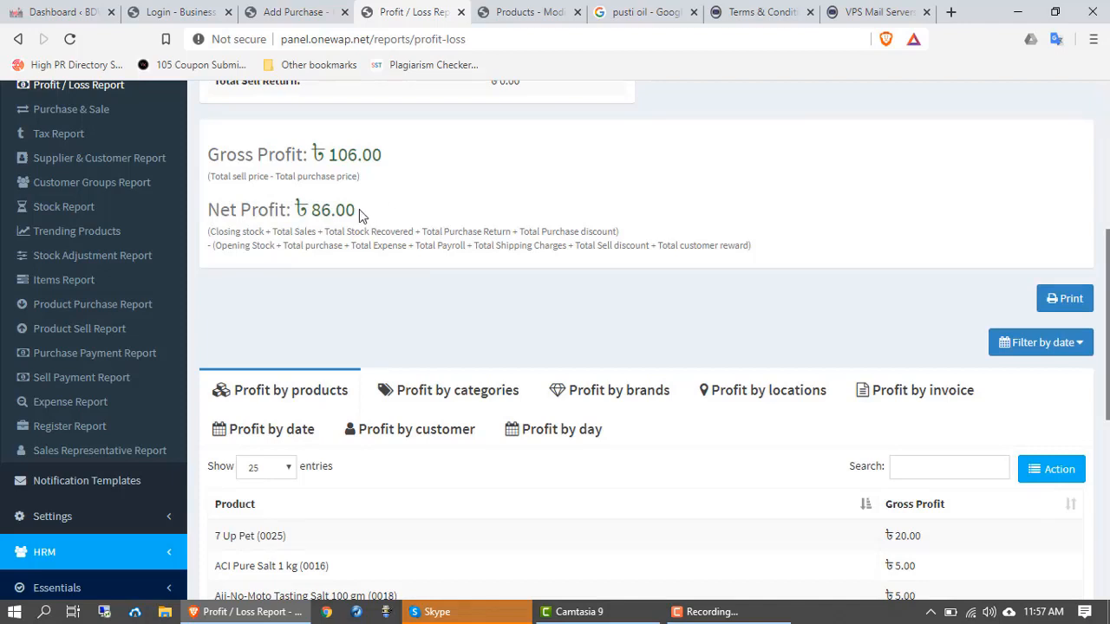
drag(359, 210, 198, 210)
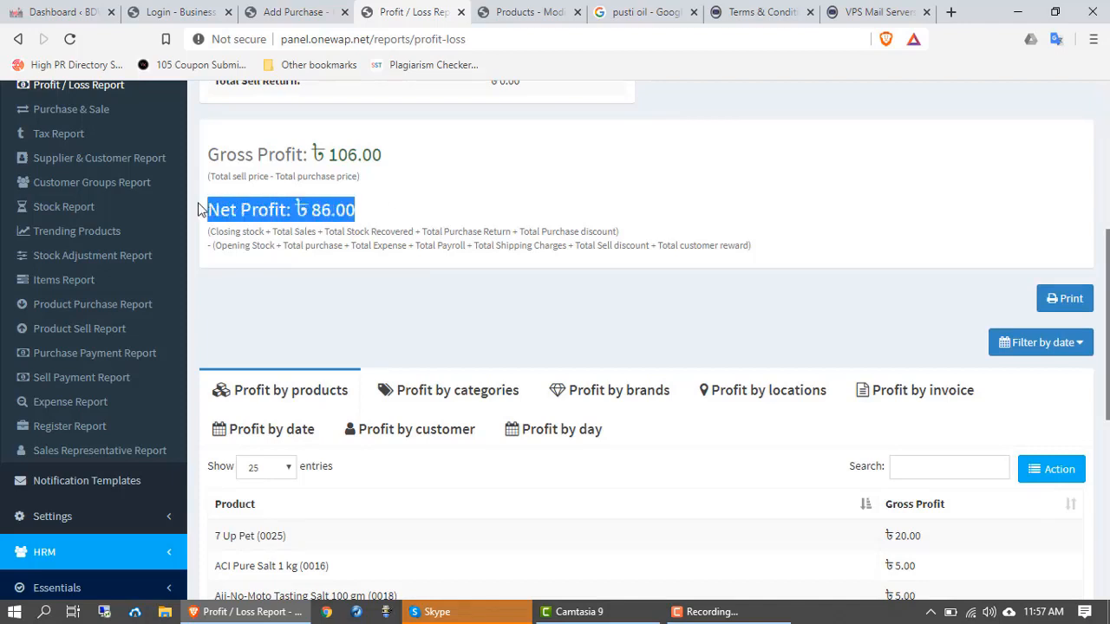
click(372, 211)
drag(372, 209, 205, 210)
click(374, 212)
Step: Scroll down to the Profit by products table showing 13 products totalling 124.00
scroll(496, 416, down, 5)
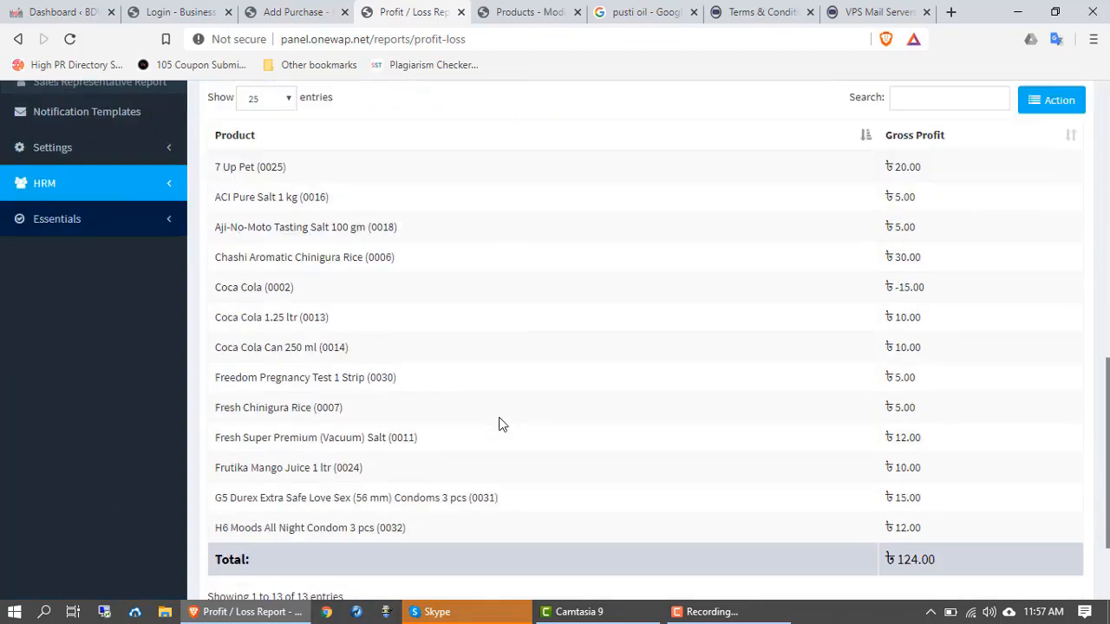
scroll(496, 390, down, 1)
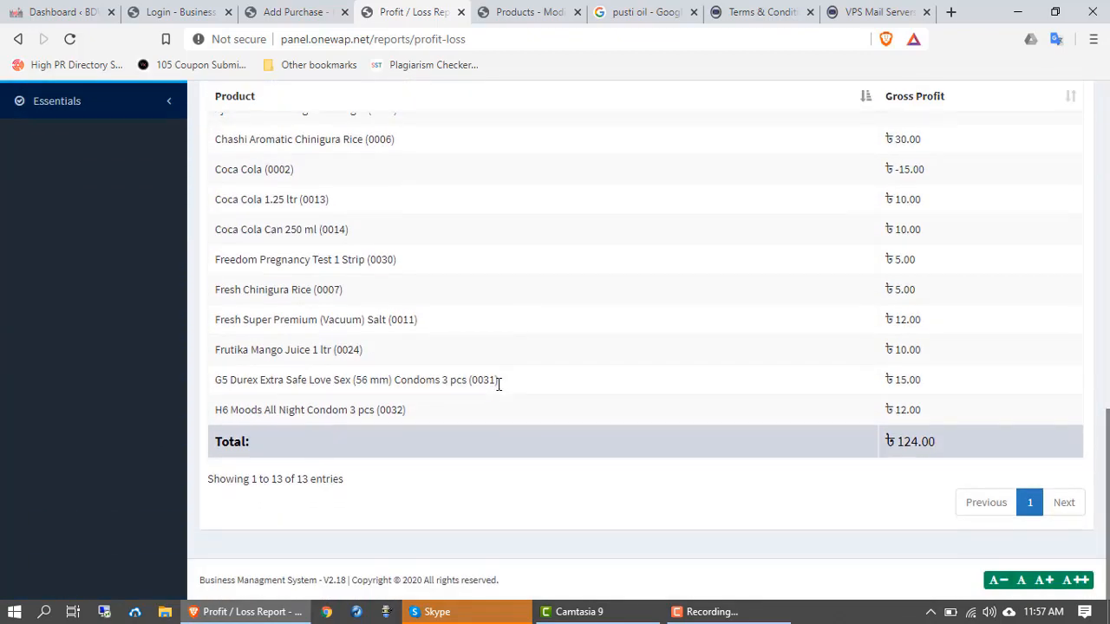
scroll(507, 391, up, 6)
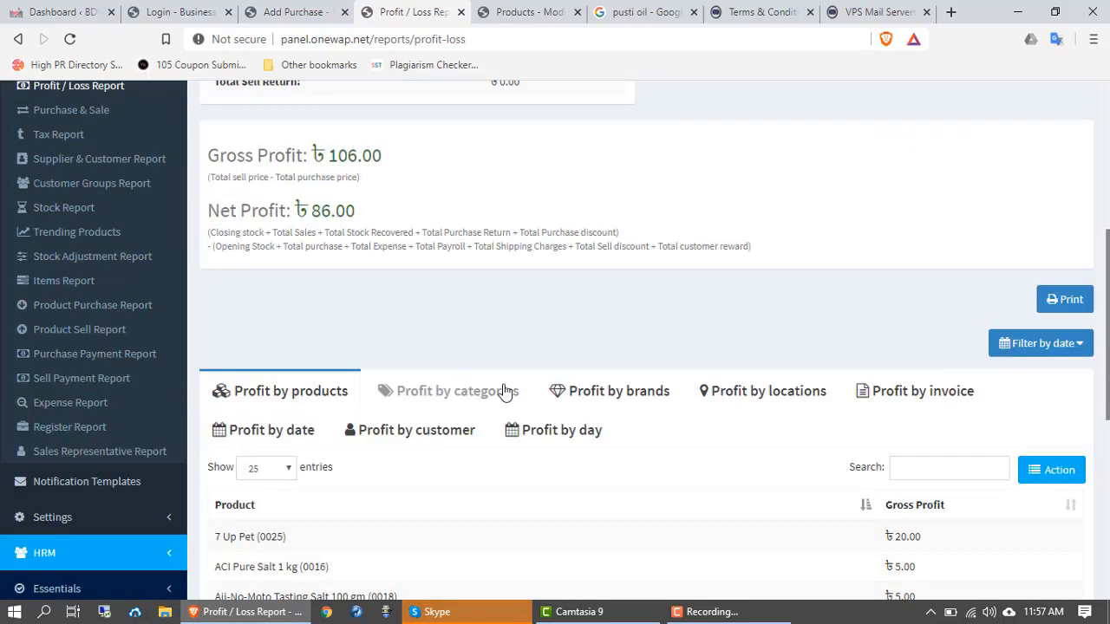